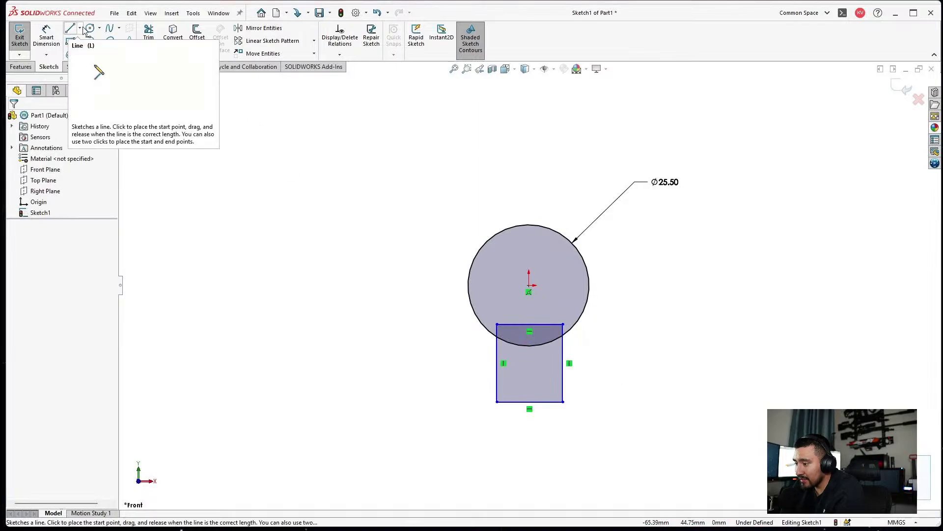
# Draw a centerline from the midpoint of the rectangle's bottom edge to the circle's centre at the origin and make it vertical.
pyautogui.click(79, 28)
pyautogui.click(94, 53)
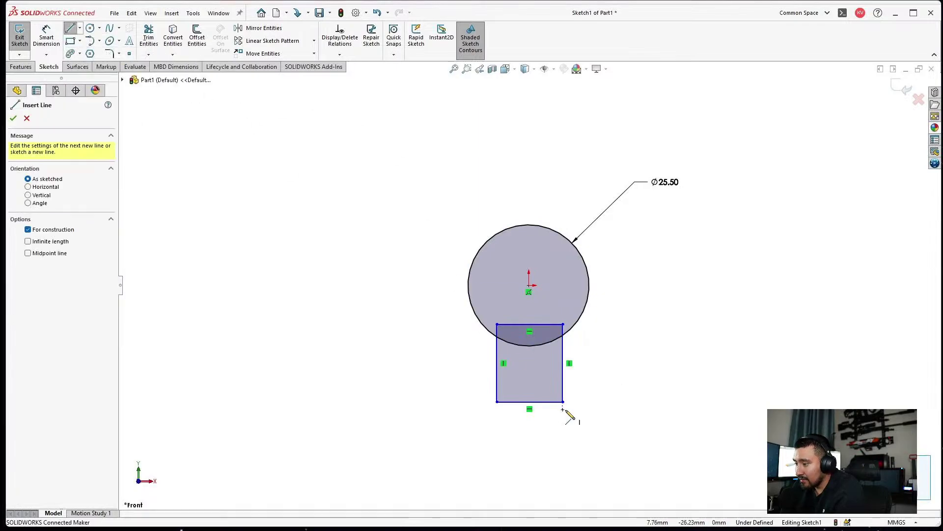
pyautogui.click(529, 402)
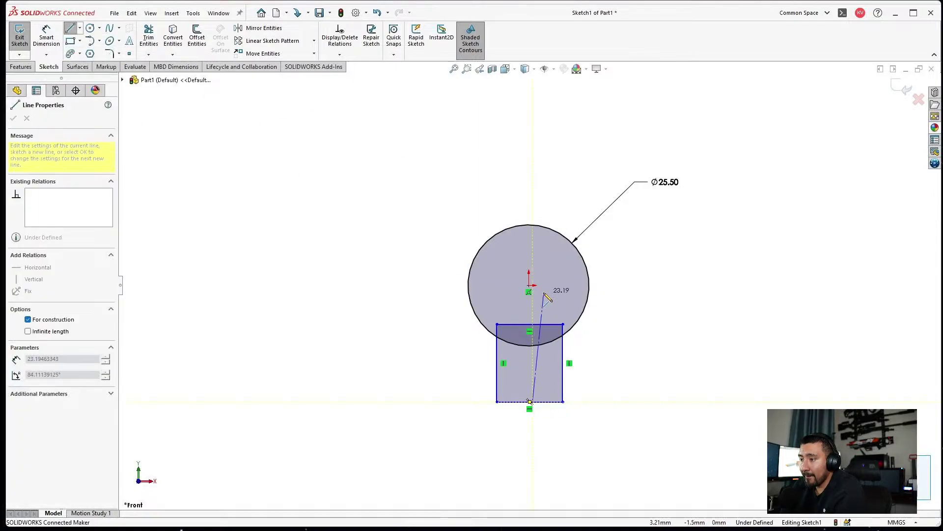
pyautogui.click(529, 291)
pyautogui.press('Escape')
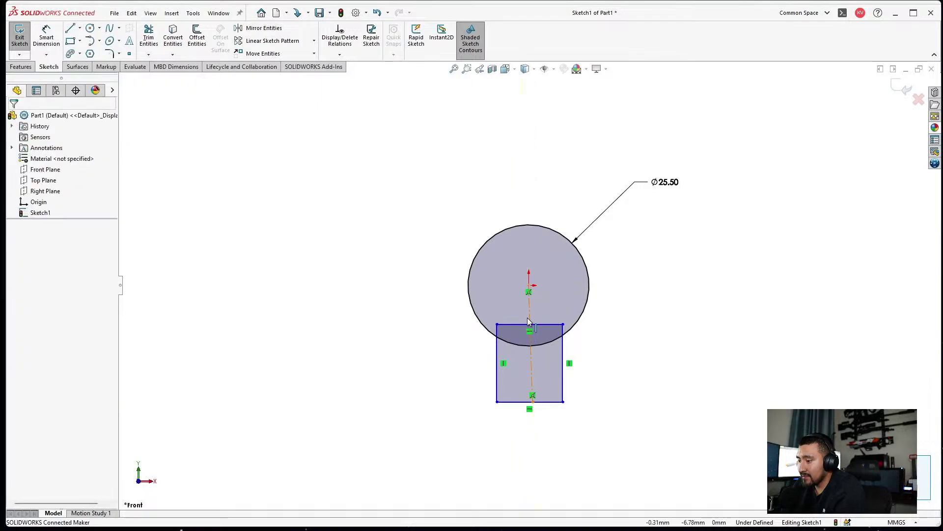
pyautogui.click(528, 317)
pyautogui.click(19, 234)
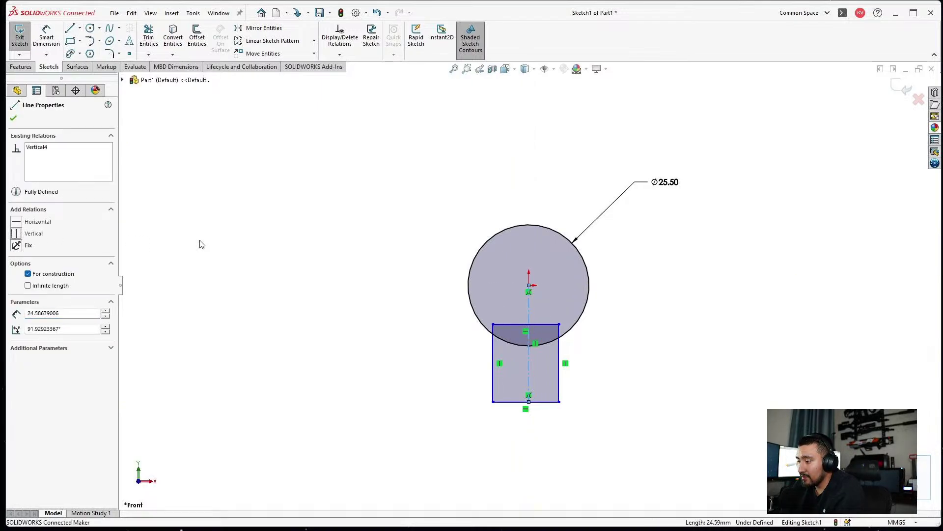
pyautogui.click(200, 242)
# Trim away the part of the rectangle that lies inside the circle.
pyautogui.scroll(2, 552, 330)
pyautogui.scroll(-1, 555, 323)
pyautogui.scroll(-3, 549, 314)
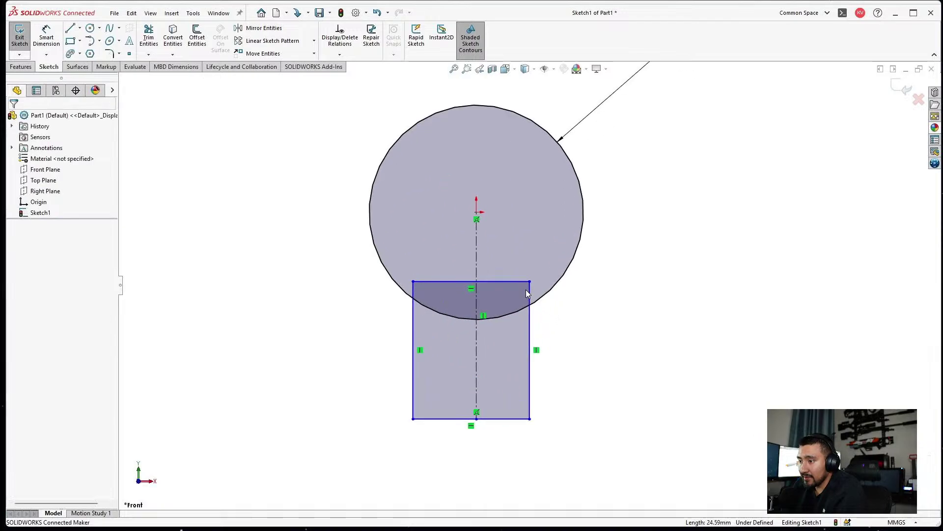
pyautogui.click(149, 37)
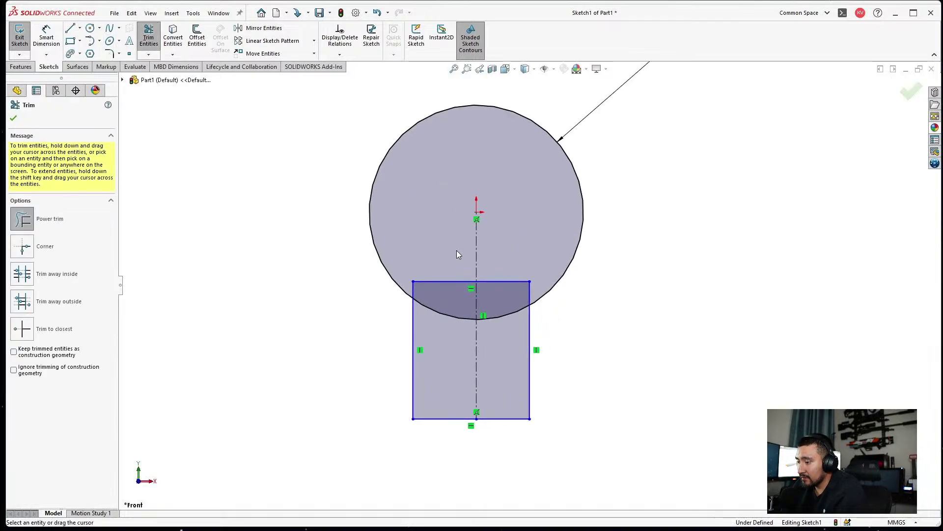
pyautogui.moveTo(456, 249)
pyautogui.mouseDown()
pyautogui.moveTo(446, 274)
pyautogui.moveTo(411, 289)
pyautogui.mouseUp()
pyautogui.moveTo(515, 268)
pyautogui.mouseDown()
pyautogui.moveTo(515, 282)
pyautogui.moveTo(538, 294)
pyautogui.mouseUp()
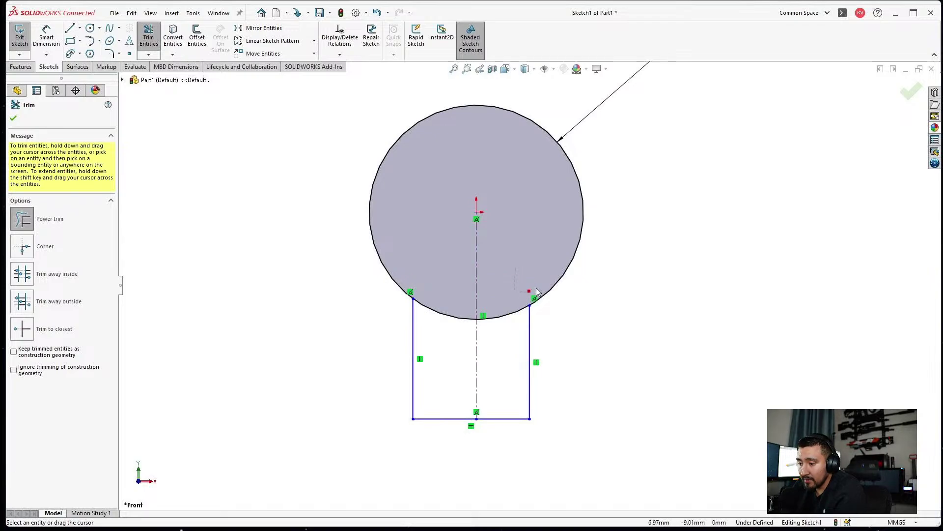
pyautogui.press('Escape')
# Trim away the circle's lower arc between the rectangle's two vertical sides.
pyautogui.click(149, 40)
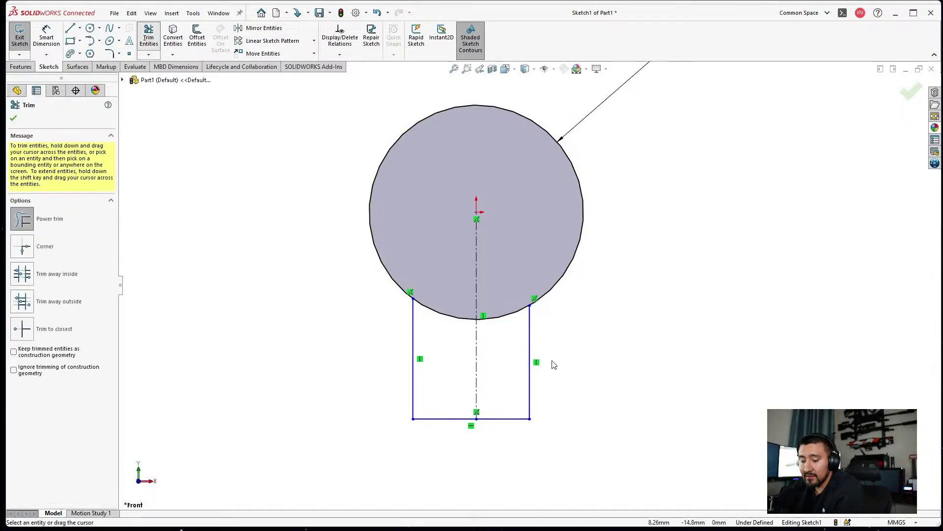
pyautogui.moveTo(514, 293); pyautogui.dragTo(509, 346)
pyautogui.moveTo(464, 291); pyautogui.dragTo(435, 339)
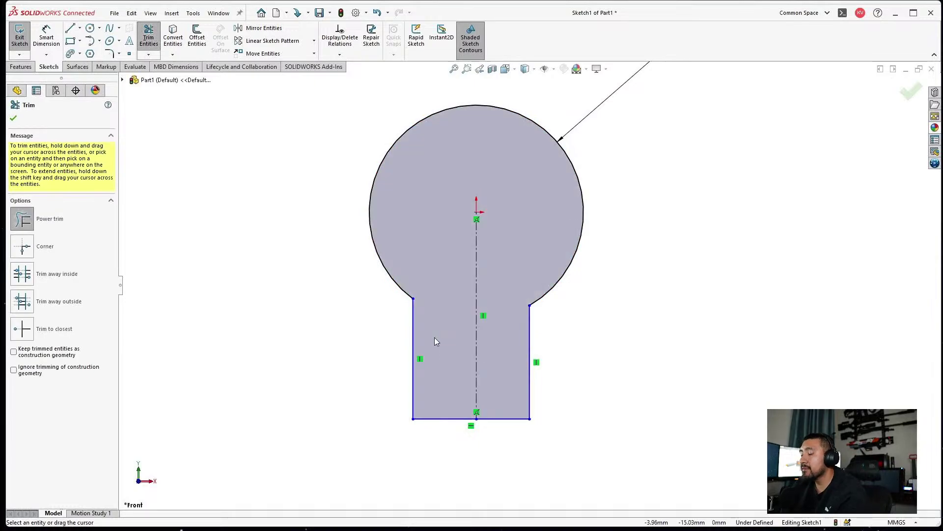
pyautogui.press('Escape')
# Make the two vertical lines below the circle symmetric about the centerline.
pyautogui.click(414, 334)
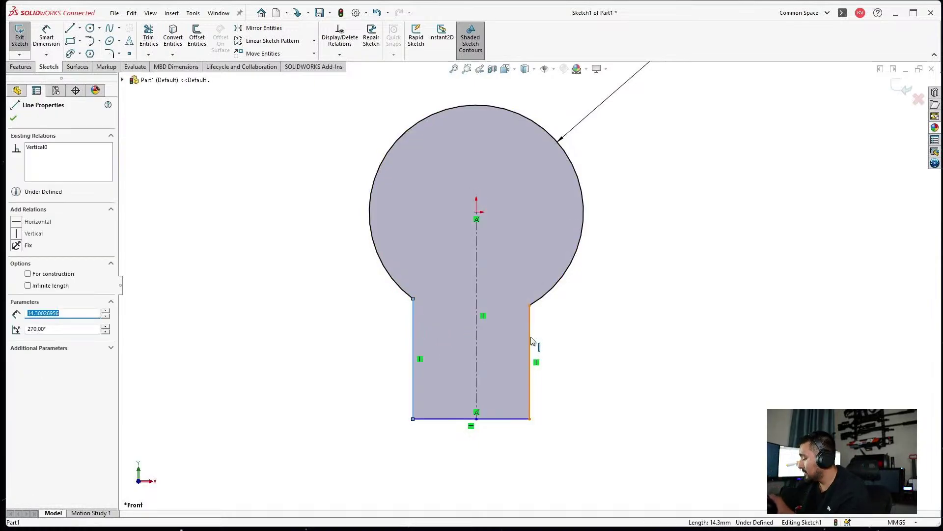
pyautogui.keyDown('ctrl'); pyautogui.click(530, 342); pyautogui.keyUp('ctrl')
pyautogui.keyDown('ctrl'); pyautogui.click(477, 320); pyautogui.keyUp('ctrl')
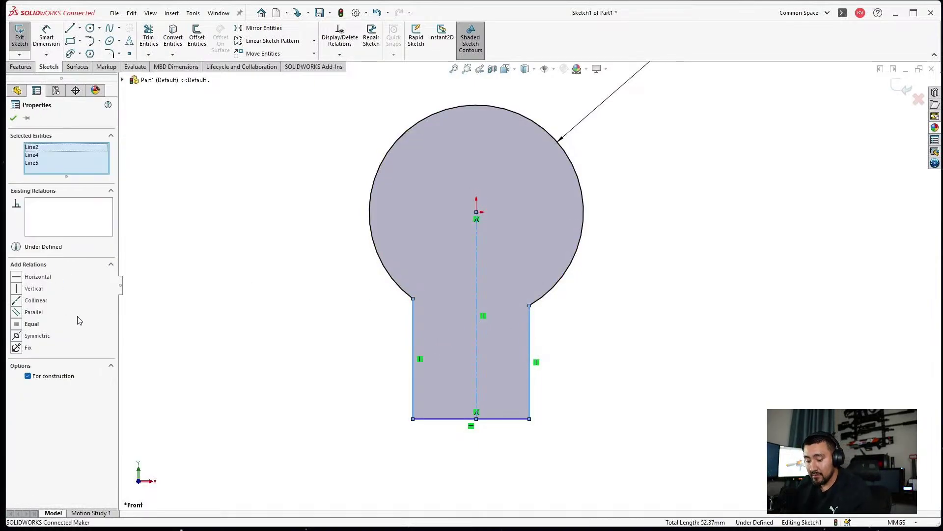
pyautogui.click(43, 335)
pyautogui.press('Escape')
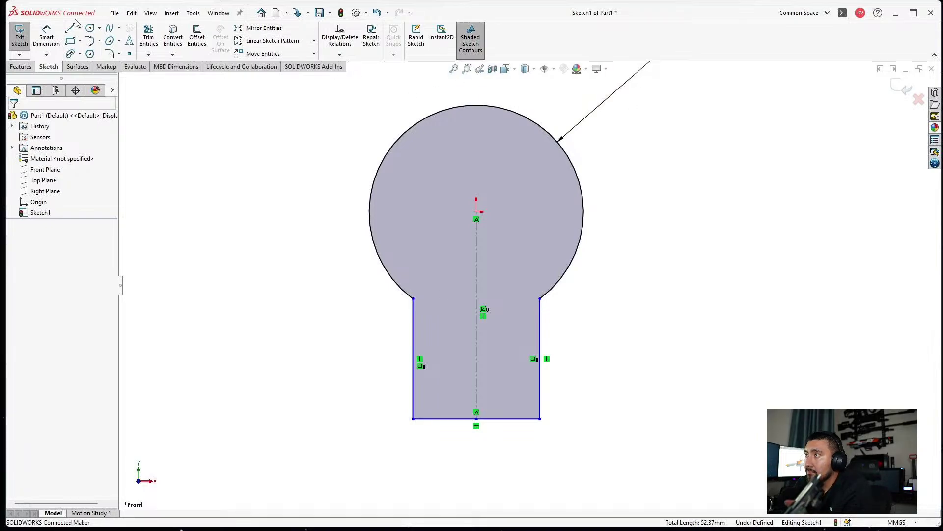
# Sketch a corner rectangle about 6.1 mm wide and 4.3 mm high, overlapping the top of the circle.
pyautogui.click(72, 42)
pyautogui.scroll(3, 506, 138)
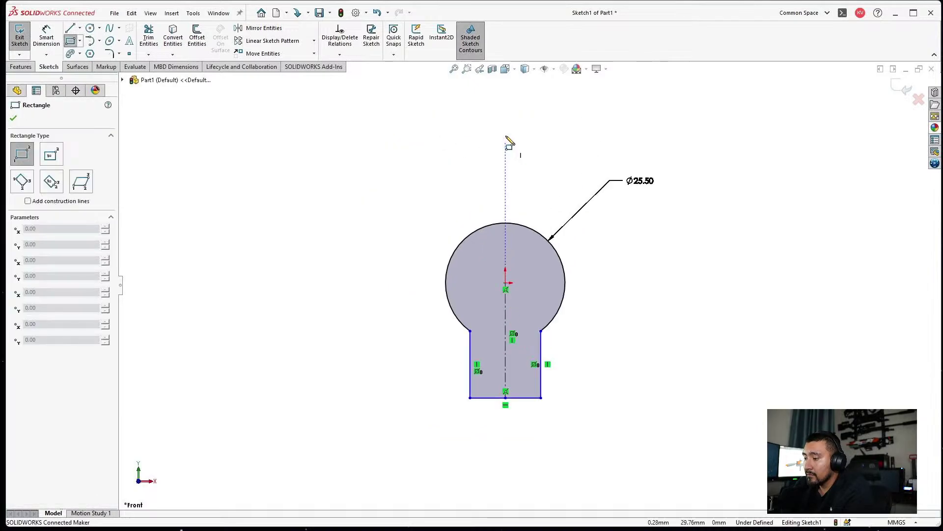
pyautogui.scroll(-6, 526, 326)
pyautogui.moveTo(409, 231); pyautogui.dragTo(500, 168)
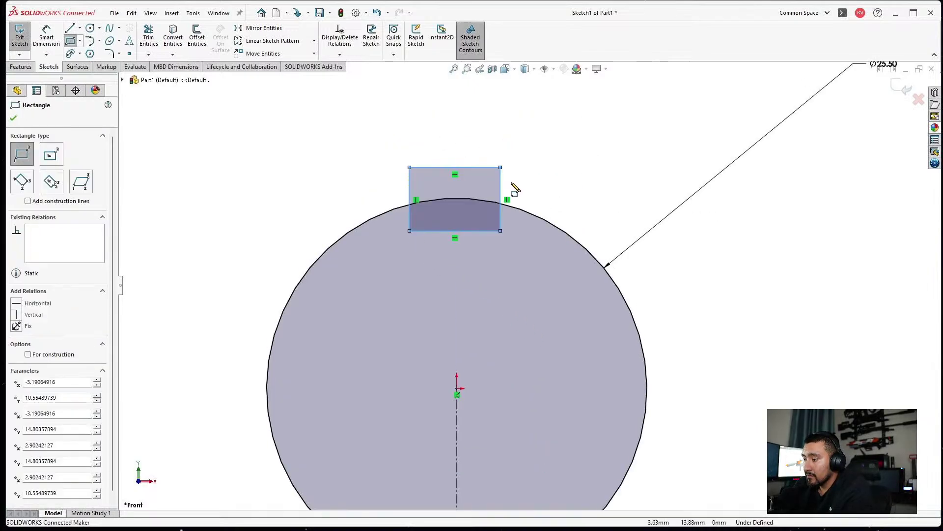
# Draw a centerline from the origin to the midpoint of the upper rectangle's top edge and make it vertical.
pyautogui.click(80, 28)
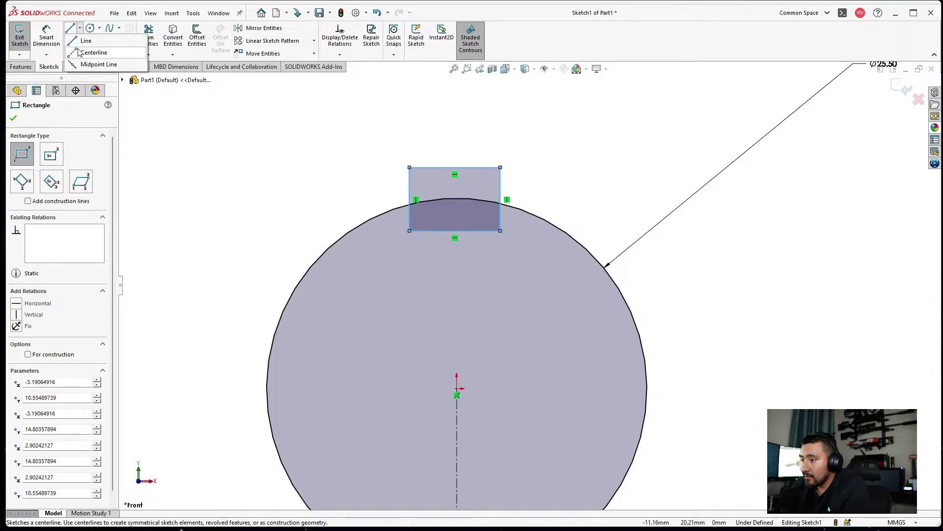
pyautogui.click(86, 53)
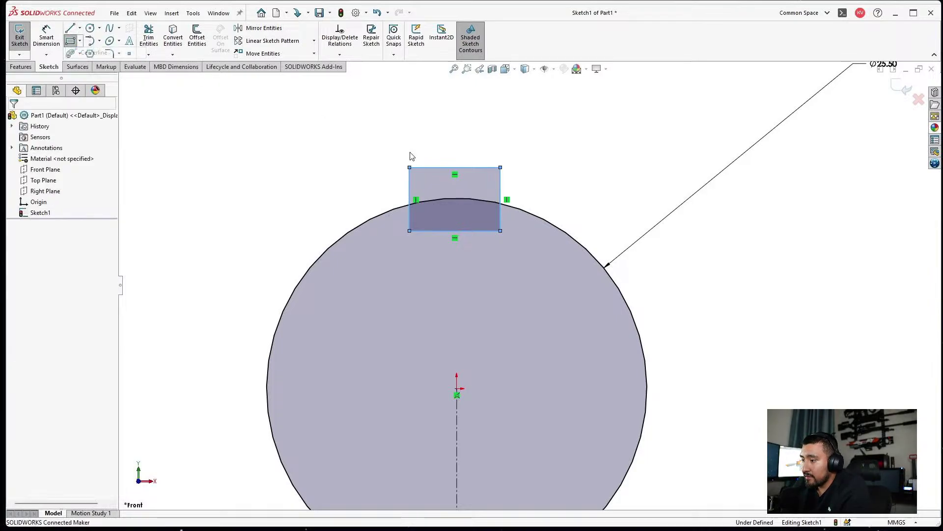
pyautogui.click(457, 388)
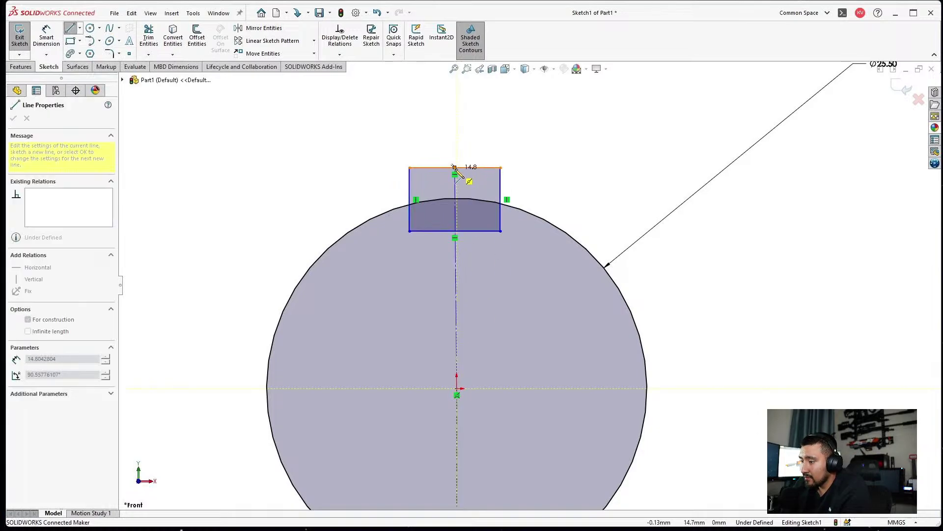
pyautogui.click(455, 168)
pyautogui.press('Escape')
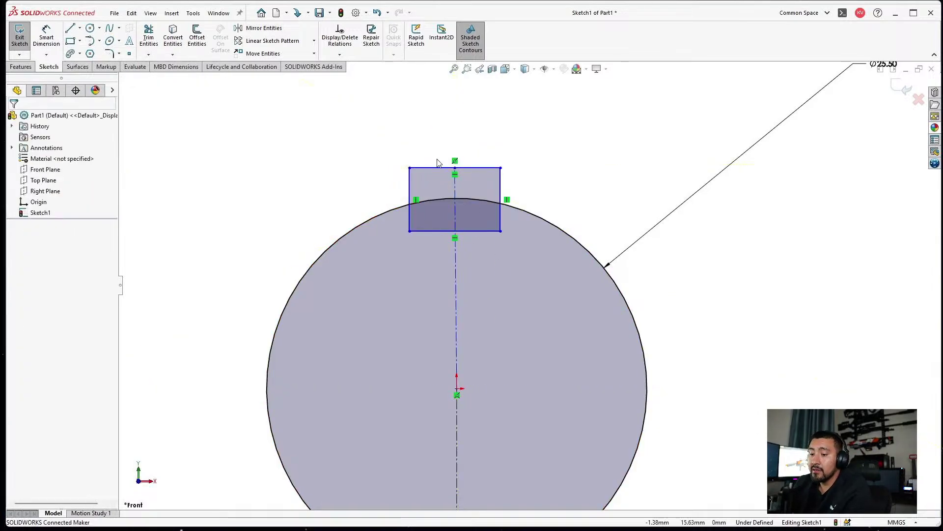
pyautogui.click(456, 190)
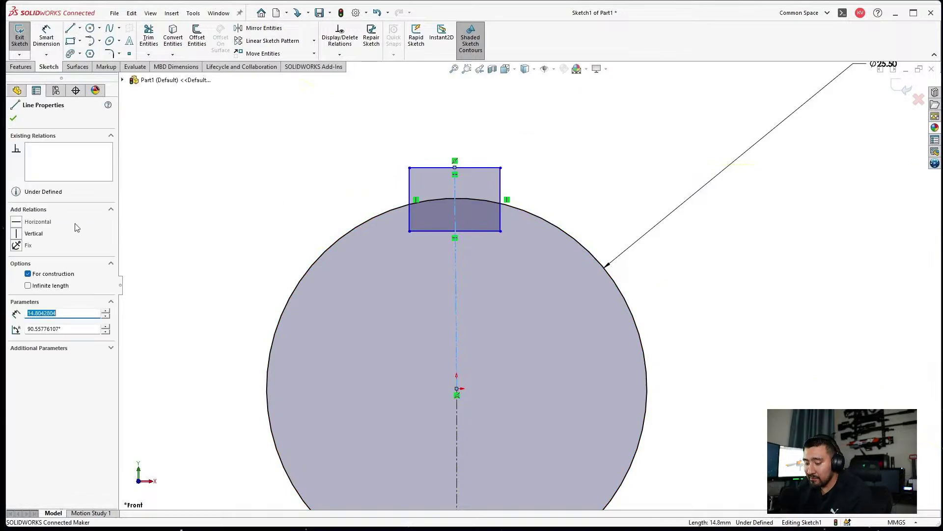
pyautogui.click(17, 233)
pyautogui.press('Escape')
# Trim the overlapping lines and arc where the upper rectangle meets the circle to leave one open-through outline.
pyautogui.click(149, 36)
pyautogui.moveTo(408, 250)
pyautogui.mouseDown()
pyautogui.moveTo(426, 223)
pyautogui.moveTo(482, 252)
pyautogui.moveTo(505, 226)
pyautogui.moveTo(486, 209)
pyautogui.moveTo(441, 226)
pyautogui.moveTo(442, 192)
pyautogui.moveTo(433, 199)
pyautogui.mouseUp()
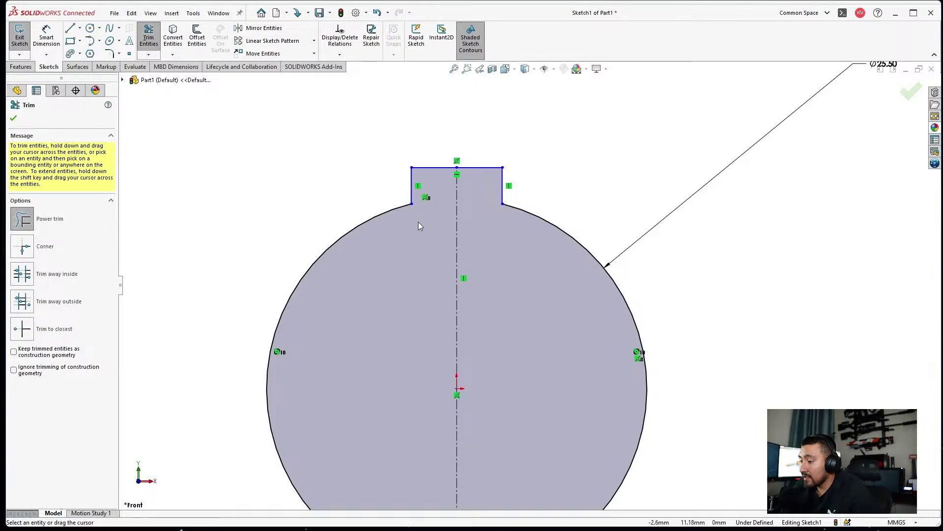
# Dimension the width of the upper neck's top edge as 13.8 mm.
pyautogui.click(48, 41)
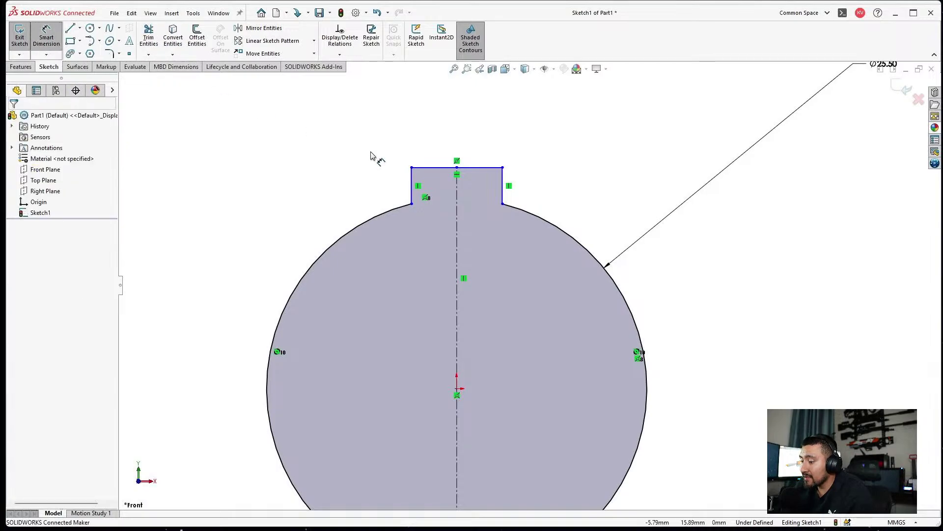
pyautogui.click(427, 168)
pyautogui.click(429, 134)
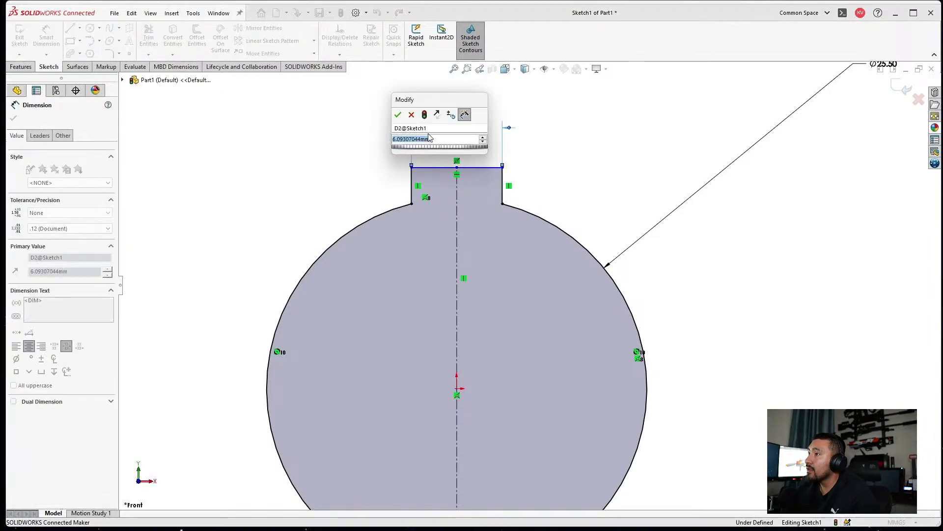
pyautogui.write('13')
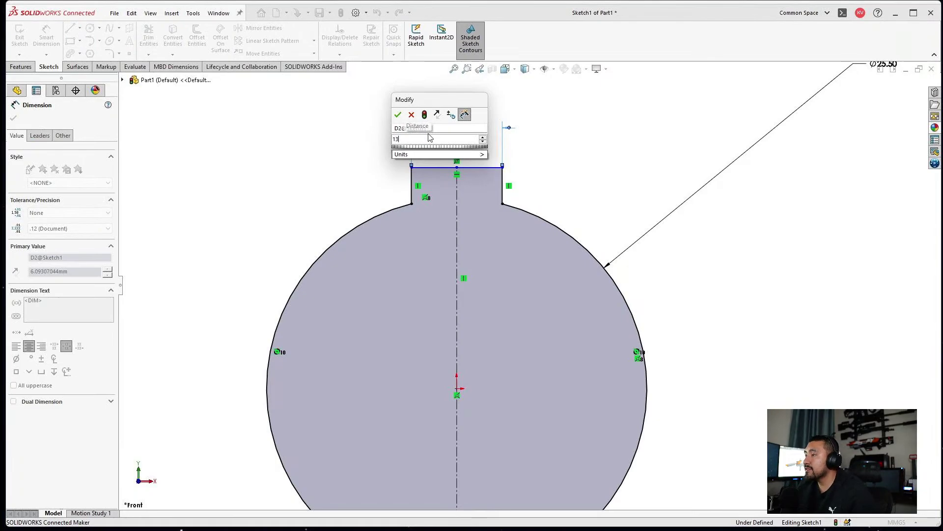
pyautogui.write('.8')
pyautogui.press('Return')
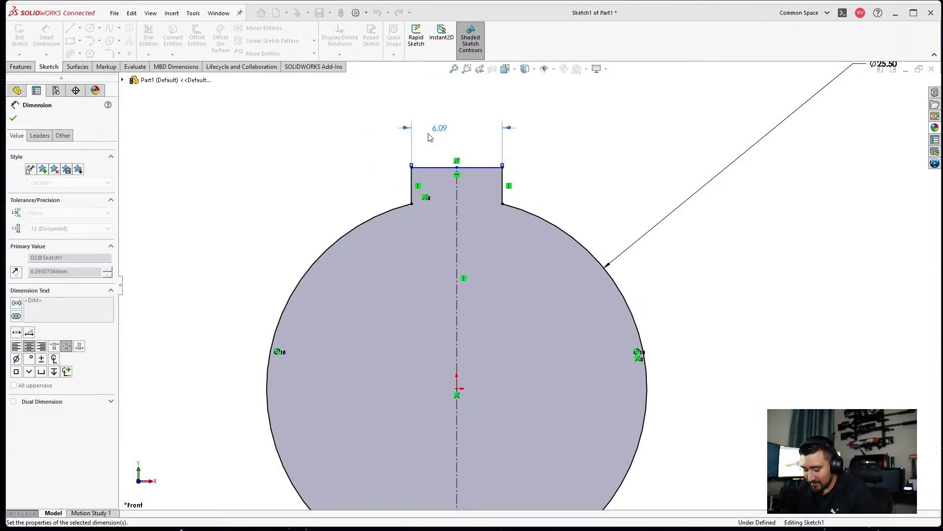
pyautogui.press('Escape')
# Dimension the width of the profile's bottom edge as 17.8 mm.
pyautogui.scroll(4, 540, 344)
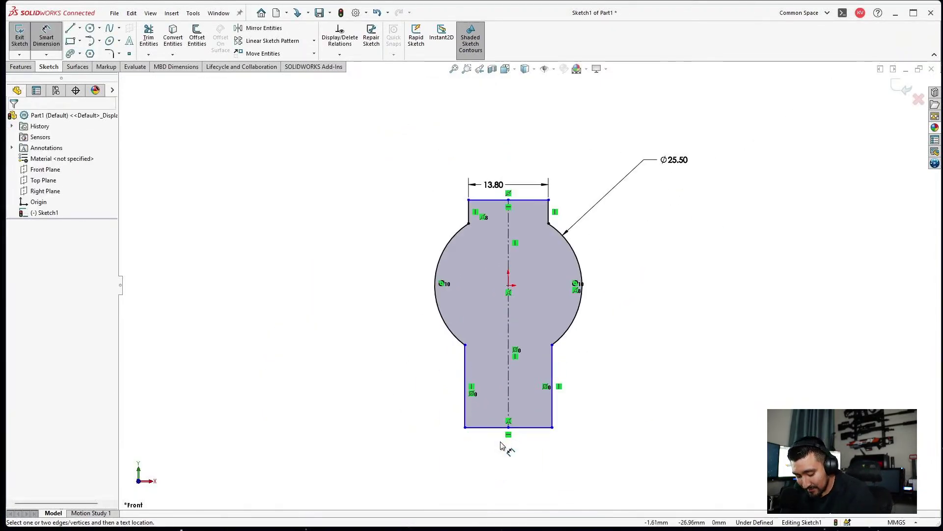
pyautogui.scroll(-2, 507, 433)
pyautogui.click(491, 412)
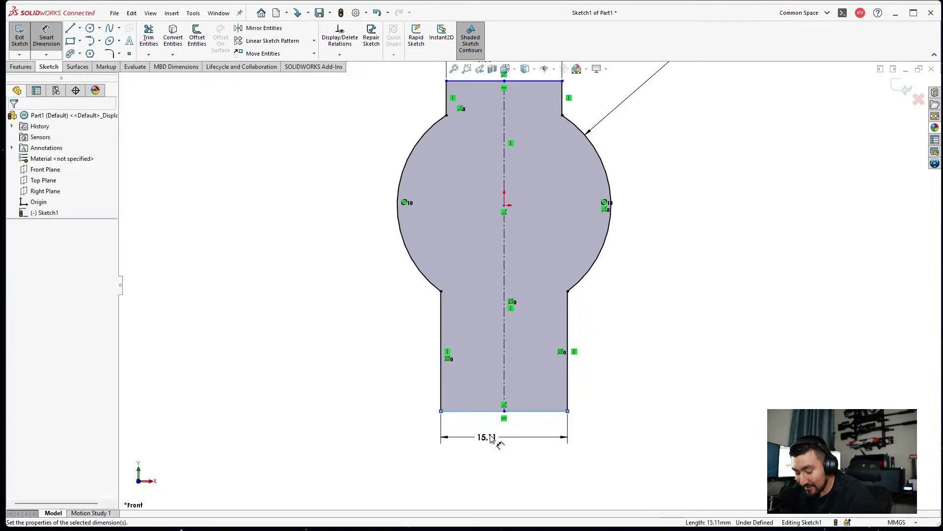
pyautogui.click(491, 436)
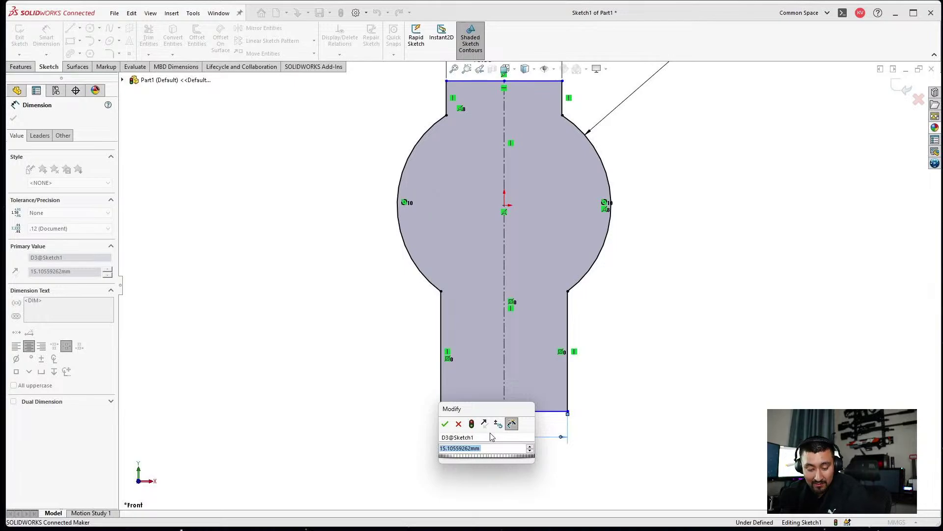
pyautogui.write('15')
pyautogui.press('Return')
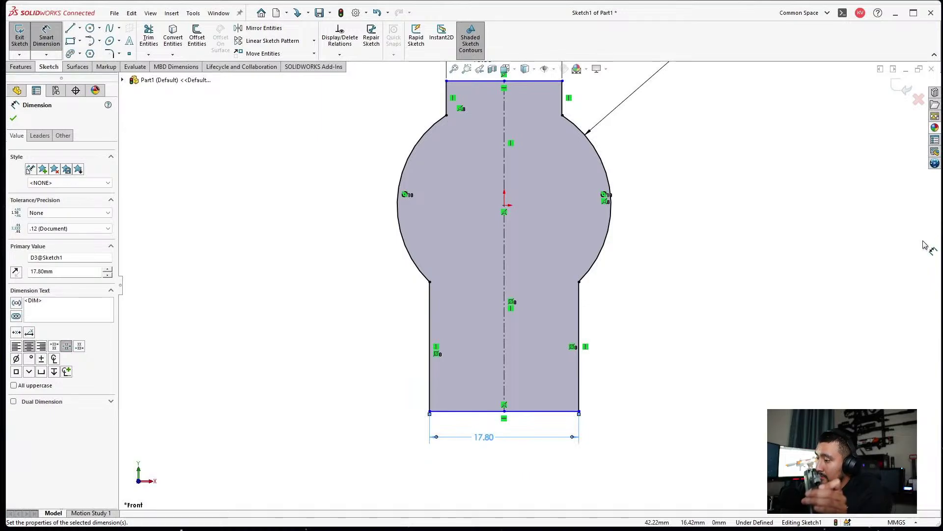
pyautogui.click(711, 213)
# Dimension the overall height between the profile's bottom edge and top edge as 33.3 mm.
pyautogui.click(535, 414)
pyautogui.scroll(4, 523, 280)
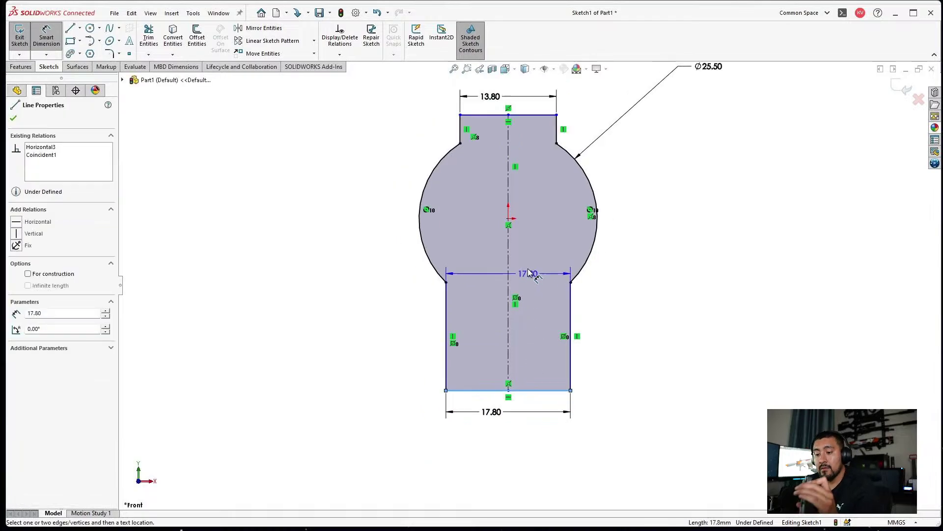
pyautogui.click(487, 168)
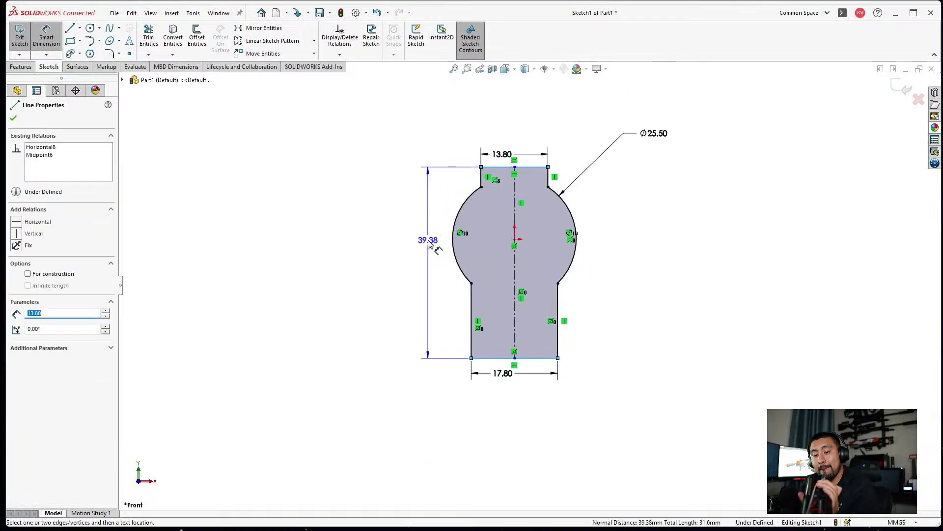
pyautogui.click(428, 239)
pyautogui.write('33.')
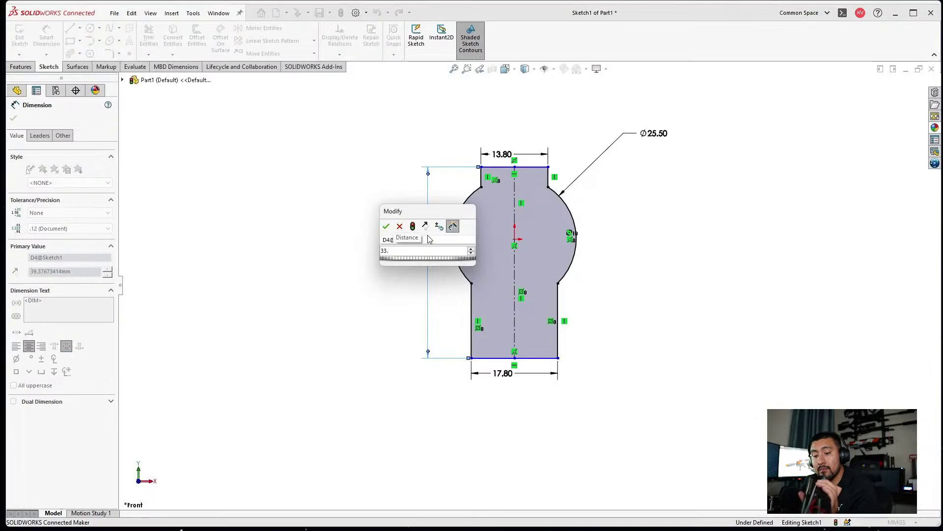
pyautogui.write('3')
pyautogui.press('Return')
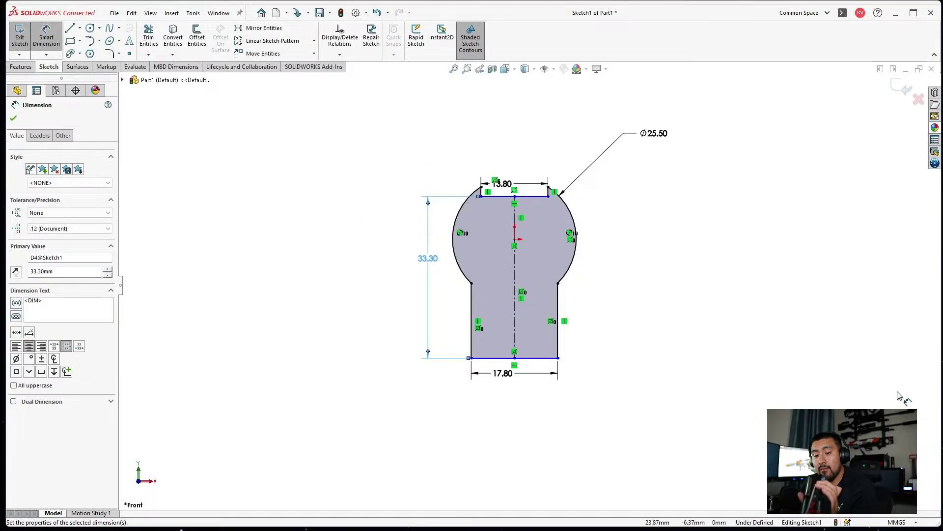
pyautogui.click(854, 359)
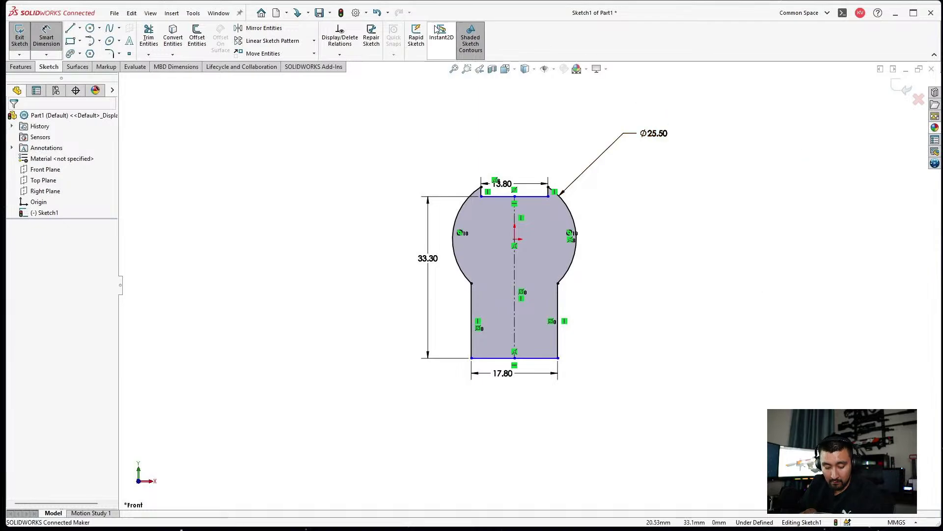
# Move the upper neck's top edge up so the neck projects above the circular arcs.
pyautogui.click(47, 37)
pyautogui.scroll(-3, 566, 138)
pyautogui.moveTo(499, 241); pyautogui.dragTo(503, 202)
pyautogui.click(656, 271)
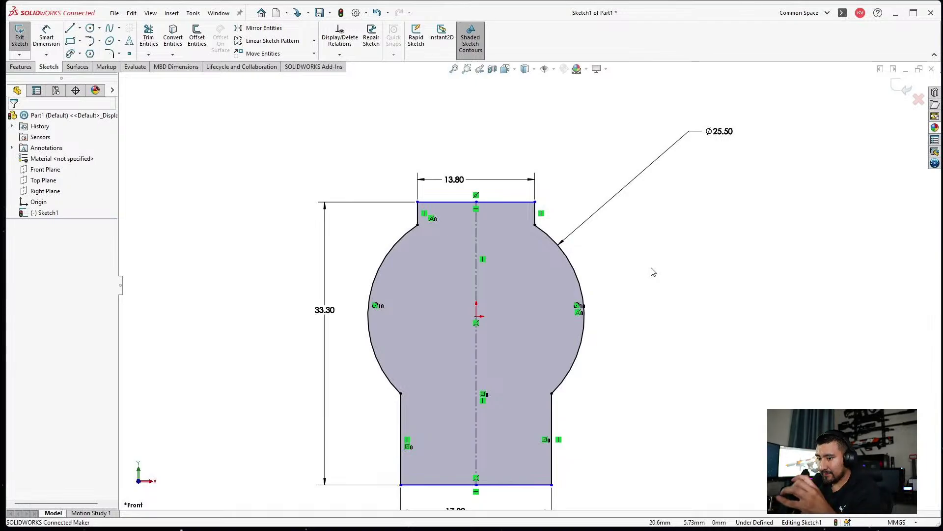
# Dimension the vertical distance from the upper neck's top edge to the origin as 16 mm.
pyautogui.click(46, 36)
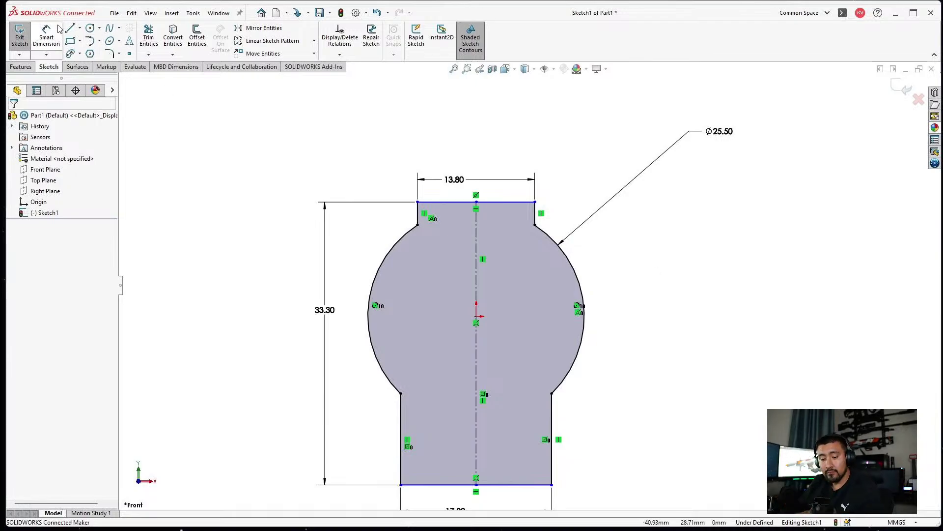
pyautogui.click(511, 202)
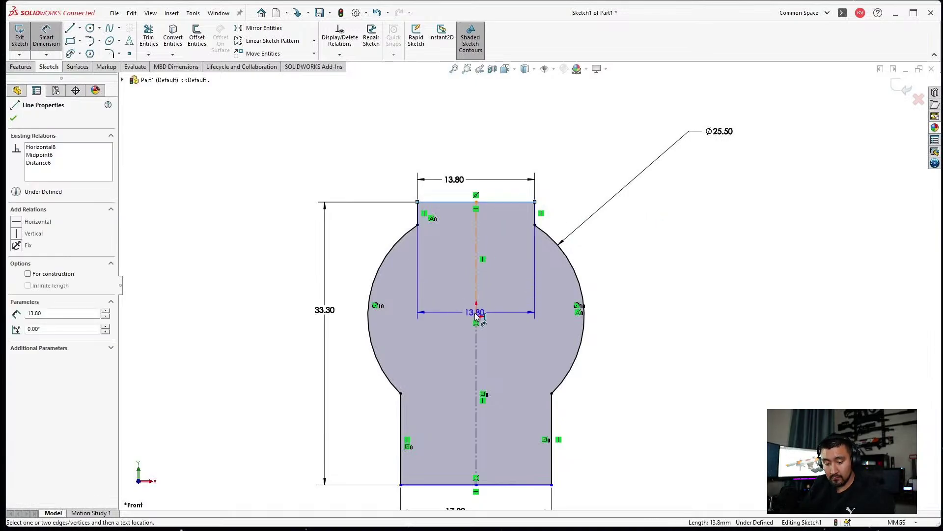
pyautogui.click(476, 316)
pyautogui.click(649, 273)
pyautogui.write('16')
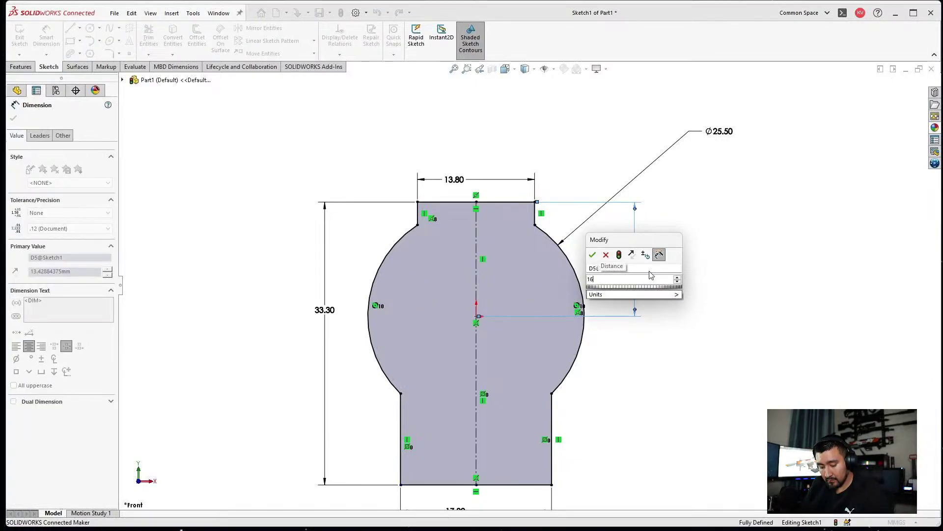
pyautogui.press('Return')
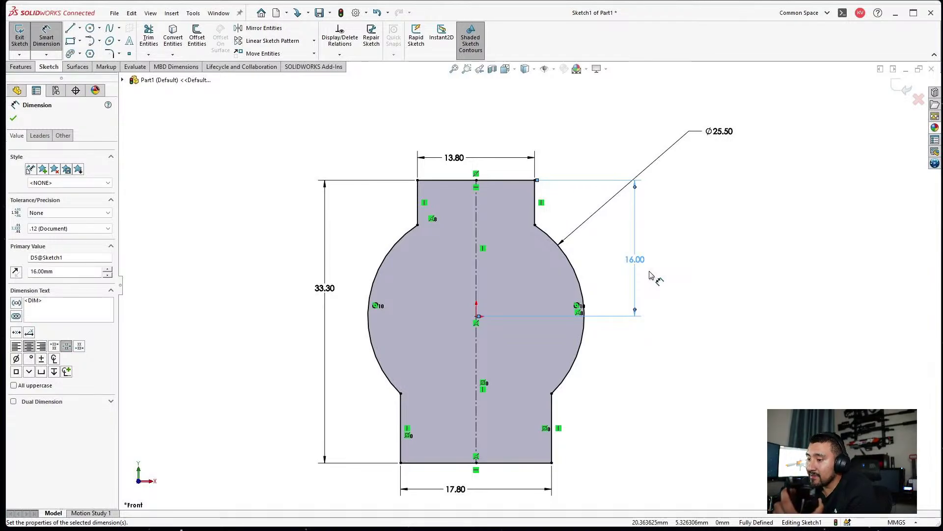
# Extrude the profile as a 10 mm blind boss in the reversed direction, behind the sketch plane.
pyautogui.click(22, 67)
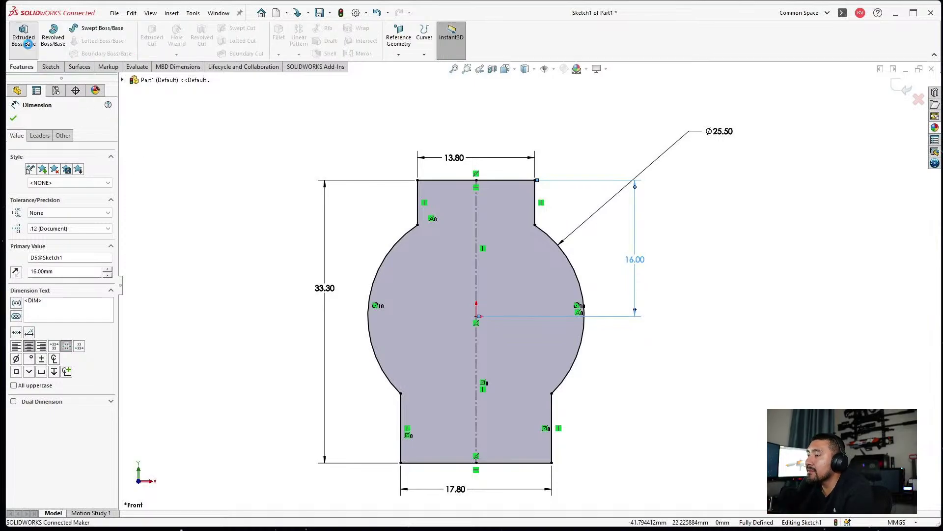
pyautogui.click(28, 45)
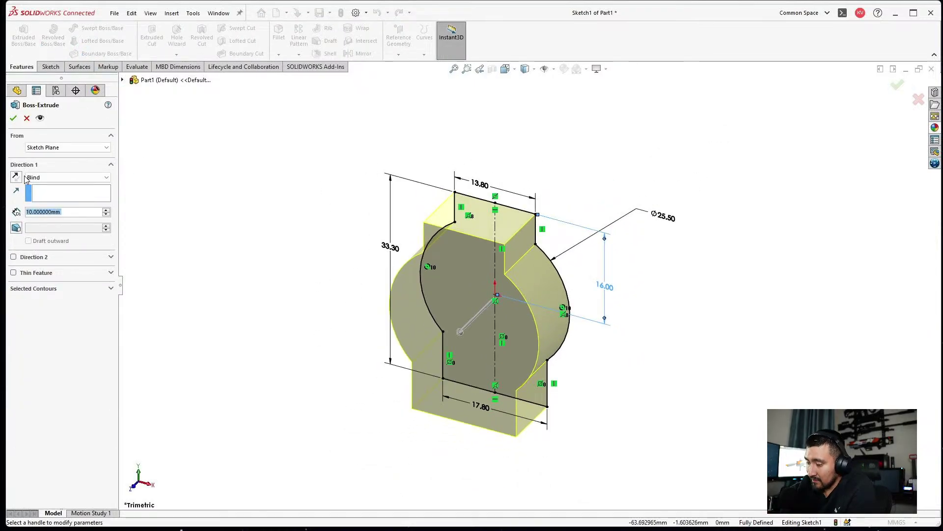
pyautogui.click(17, 177)
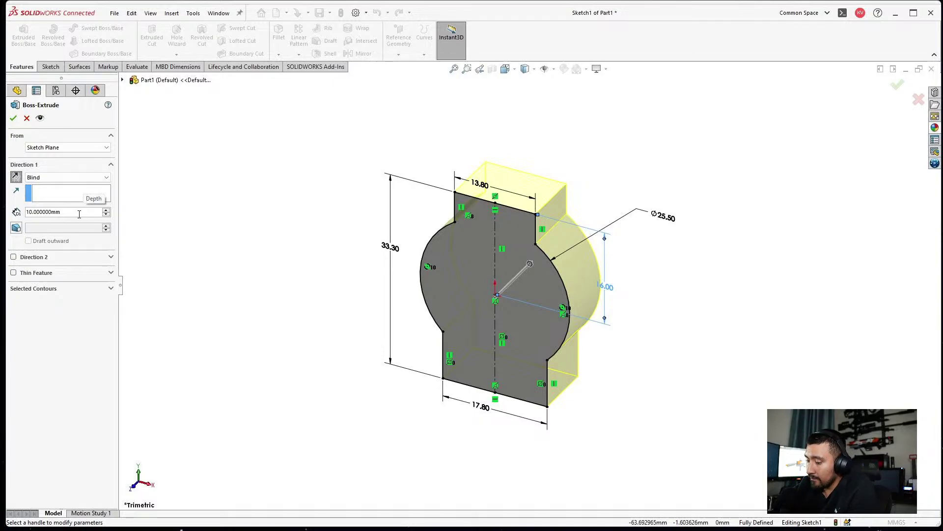
pyautogui.press('Return')
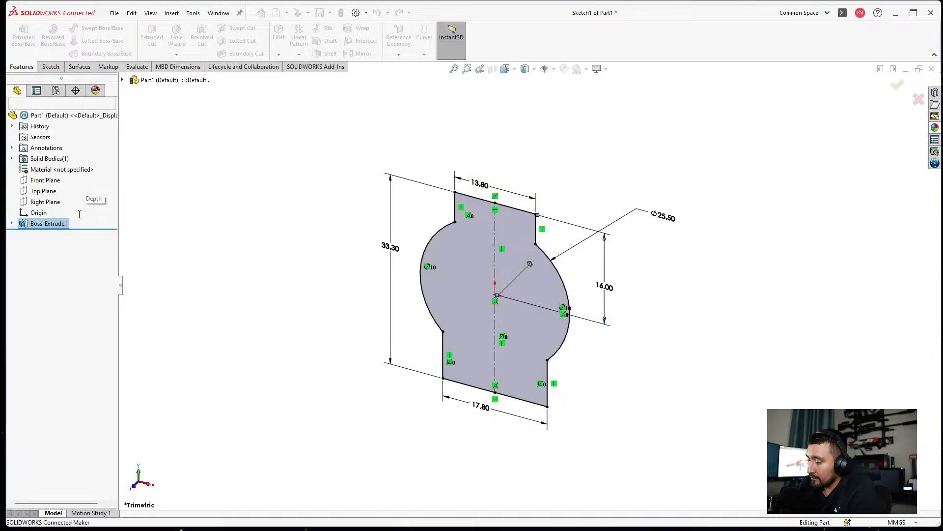
# Edit the boss extrusion and set its blind depth to 161.2 mm.
pyautogui.rightClick(55, 223)
pyautogui.click(51, 202)
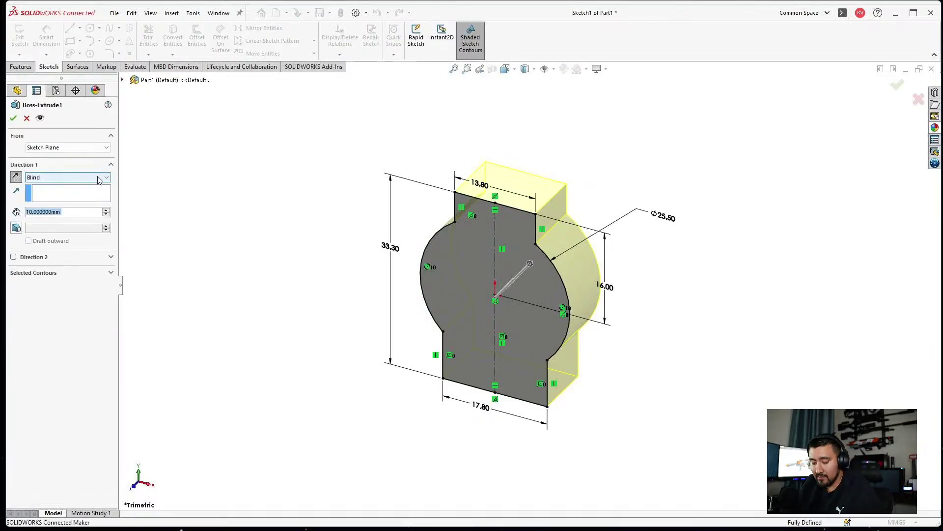
pyautogui.write('1')
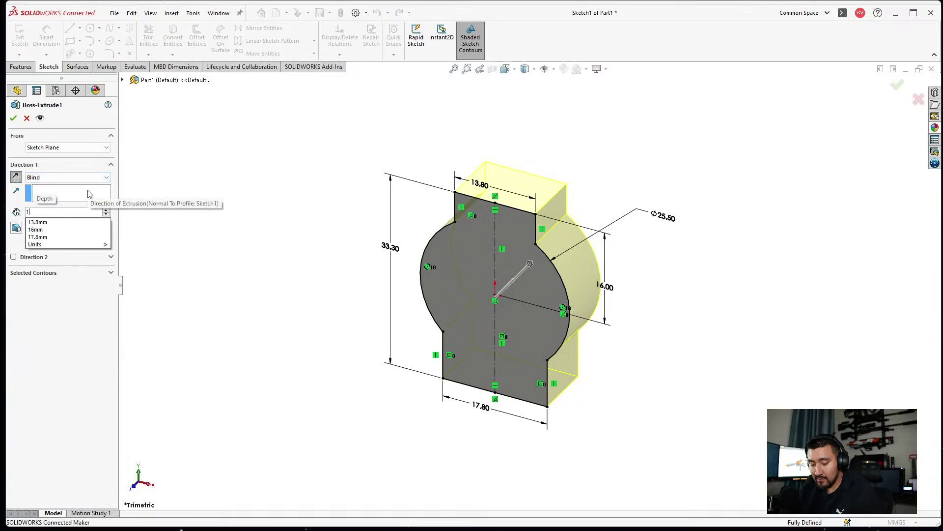
pyautogui.write('61.2')
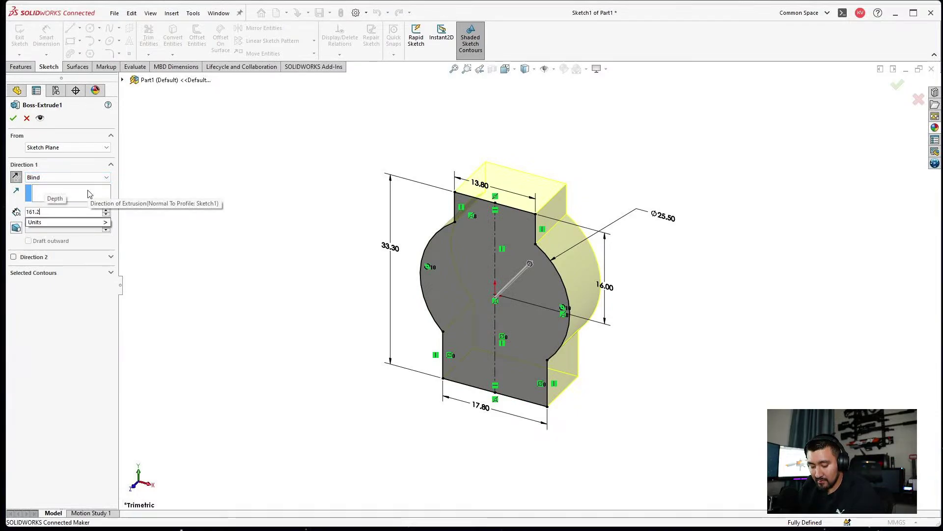
pyautogui.press('Return')
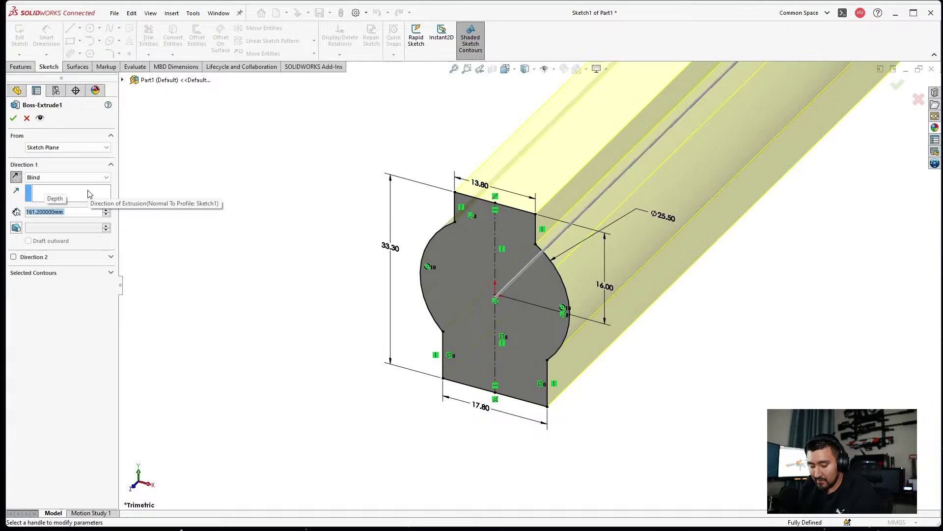
pyautogui.press('Return')
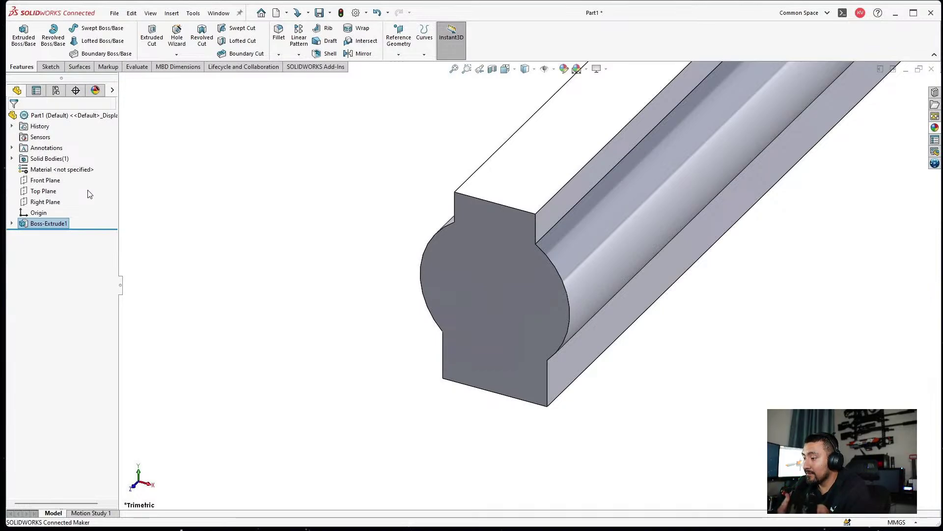
# Start a sketch on the body's rear end face and draw a circle about 17.7 mm in diameter, centred about 3.5 mm below the origin.
pyautogui.scroll(5, 483, 368)
pyautogui.moveTo(483, 368); pyautogui.dragTo(403, 317, button='middle')
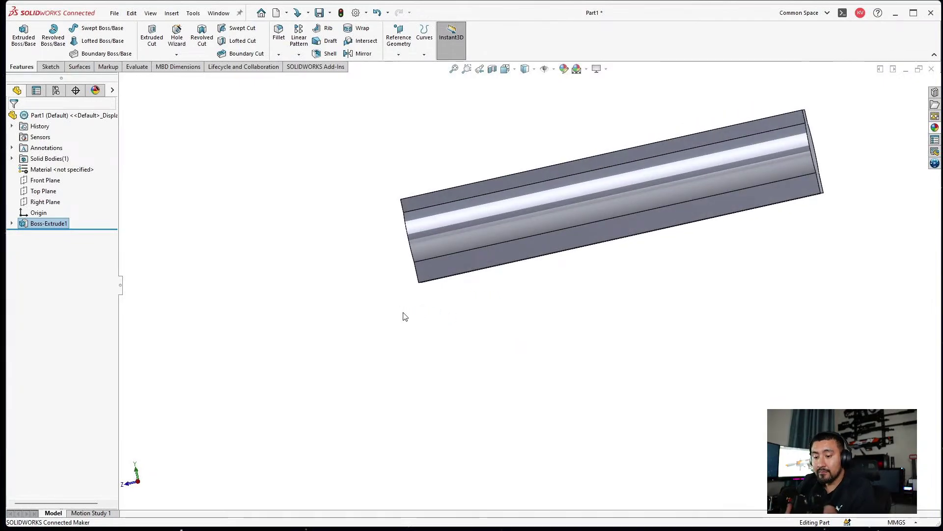
pyautogui.moveTo(737, 265); pyautogui.dragTo(762, 186, button='middle')
pyautogui.scroll(-5, 760, 185)
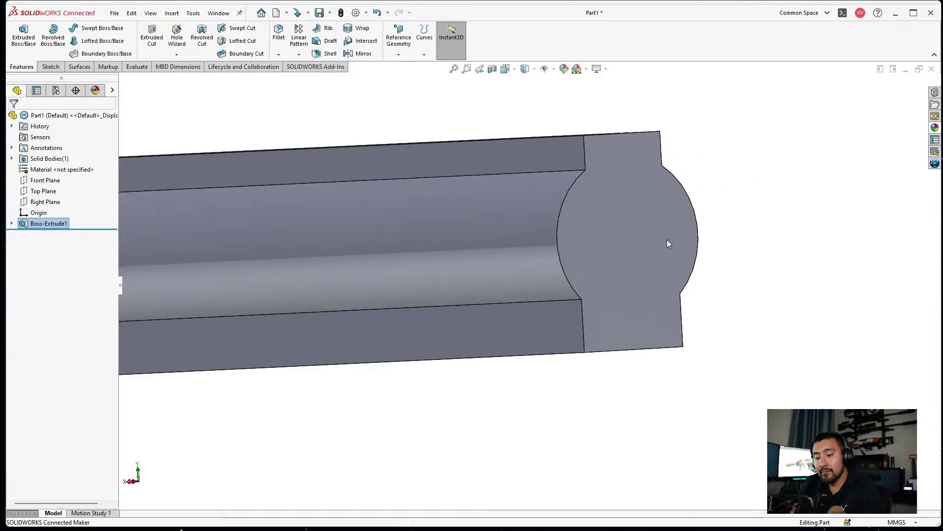
pyautogui.click(668, 242)
pyautogui.click(686, 235)
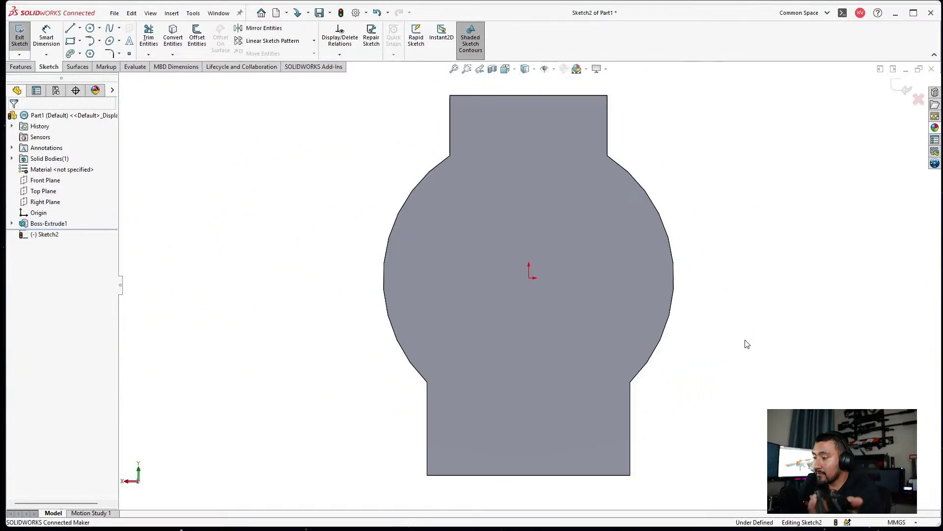
pyautogui.click(90, 28)
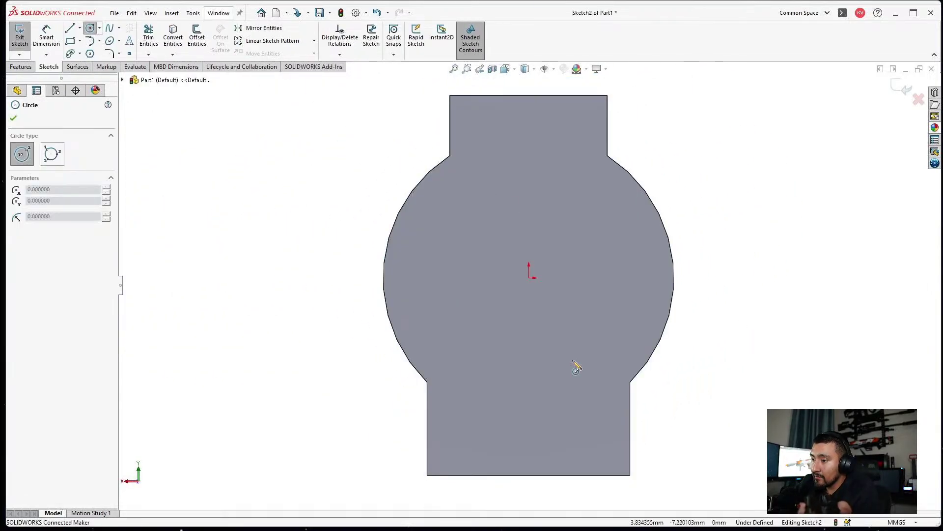
pyautogui.click(529, 317)
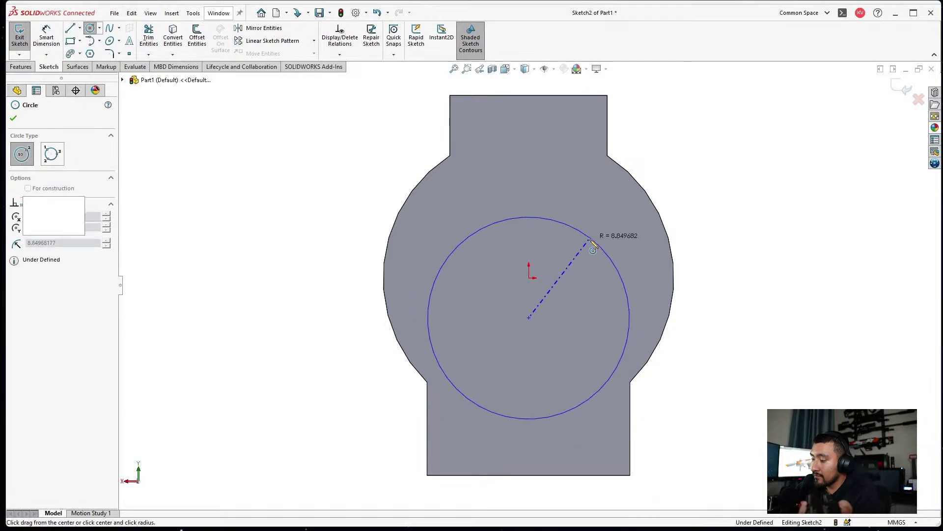
pyautogui.click(592, 239)
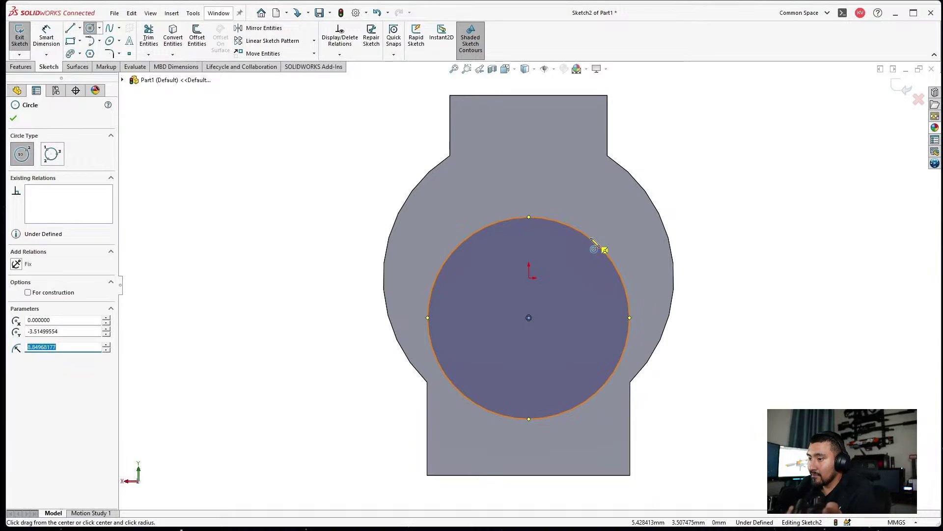
# Dimension the circle's diameter as 17.5 mm.
pyautogui.click(46, 35)
pyautogui.click(440, 241)
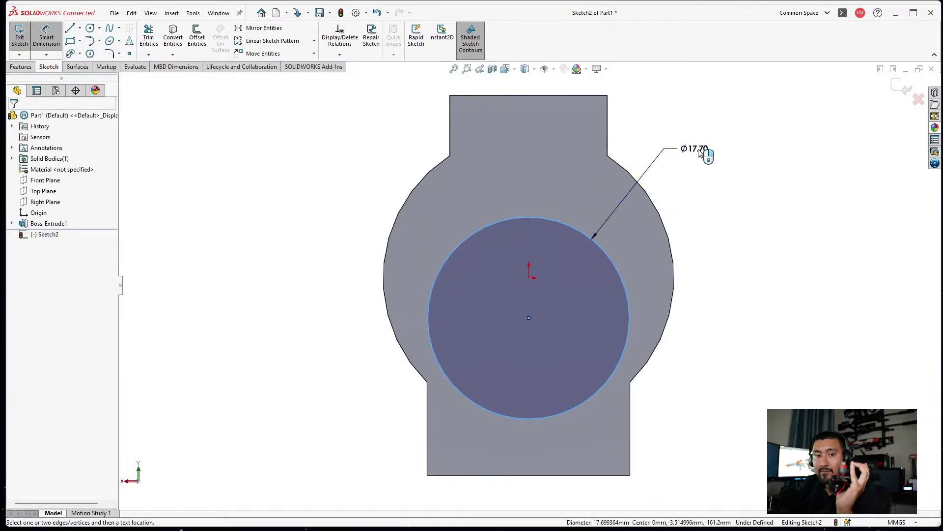
pyautogui.click(696, 151)
pyautogui.write('17')
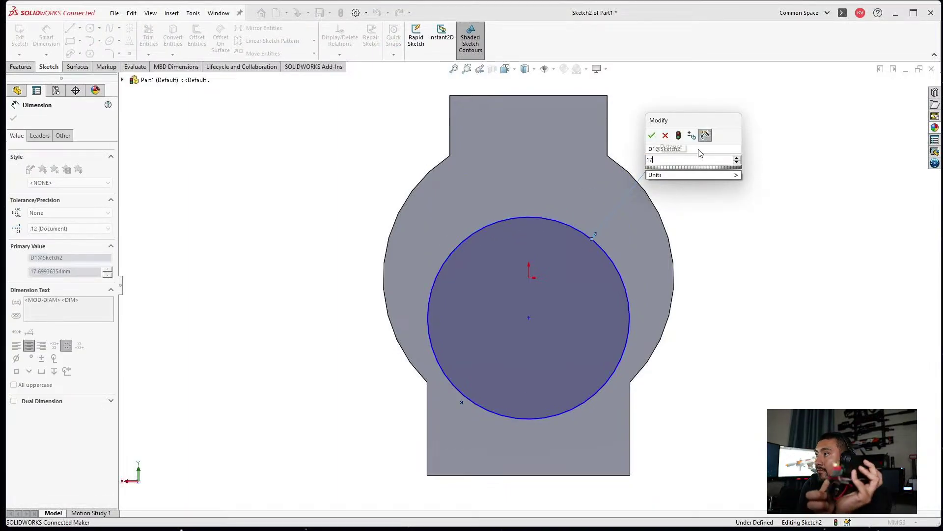
pyautogui.write('.5')
pyautogui.press('Return')
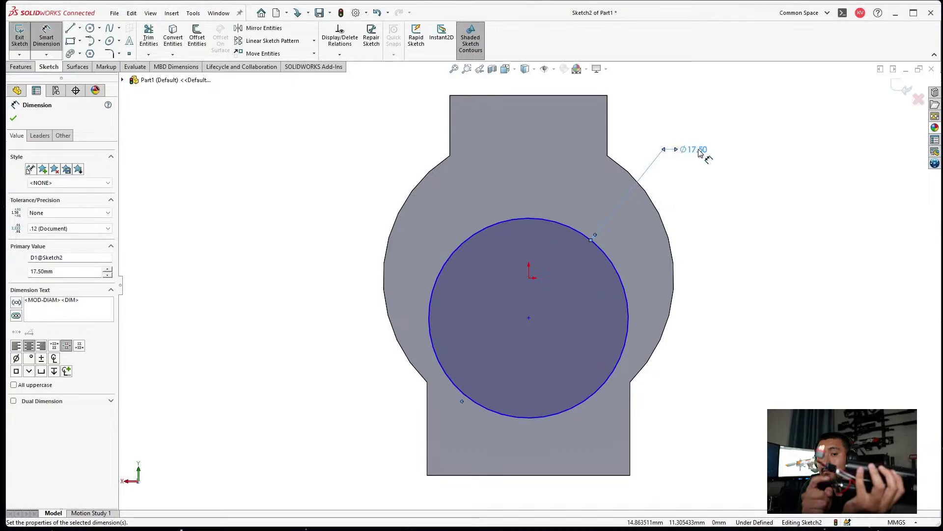
# Draw a vertical centerline from the circle's centre to the origin.
pyautogui.click(79, 28)
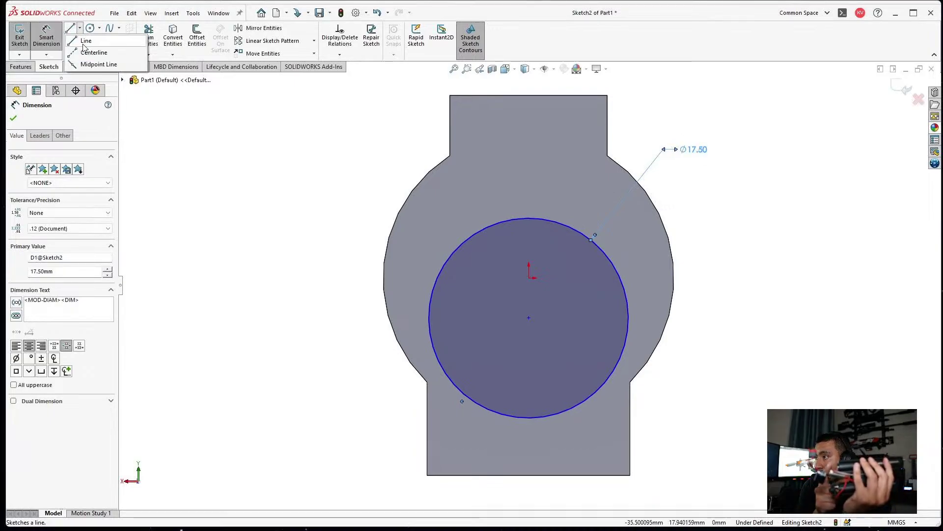
pyautogui.click(85, 53)
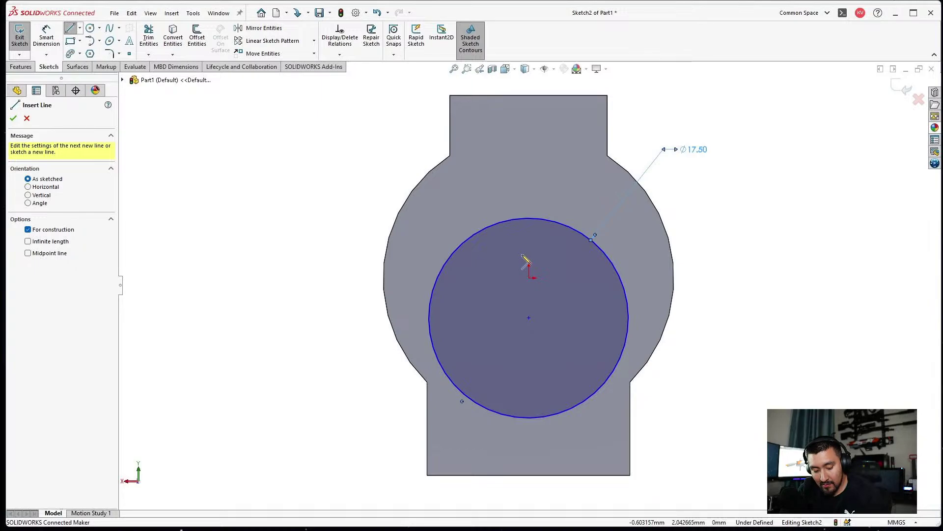
pyautogui.click(529, 317)
pyautogui.click(529, 278)
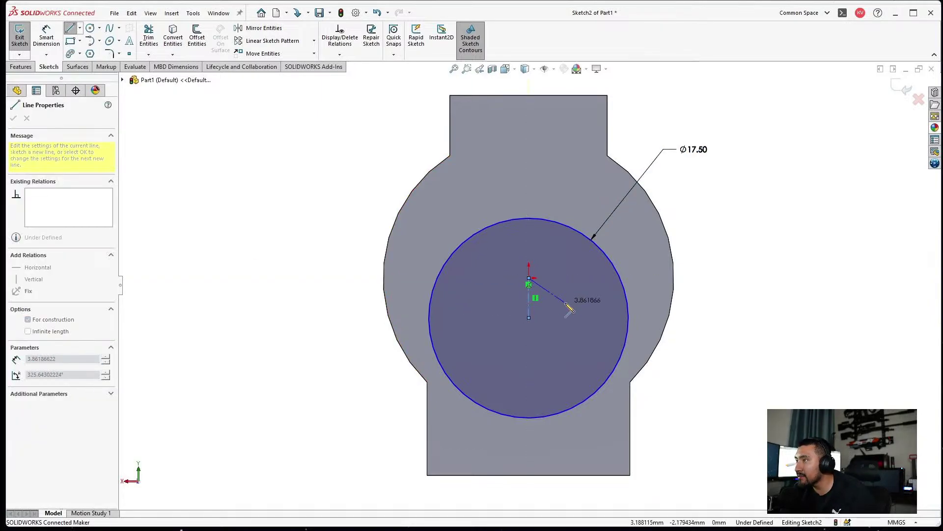
pyautogui.press('Escape')
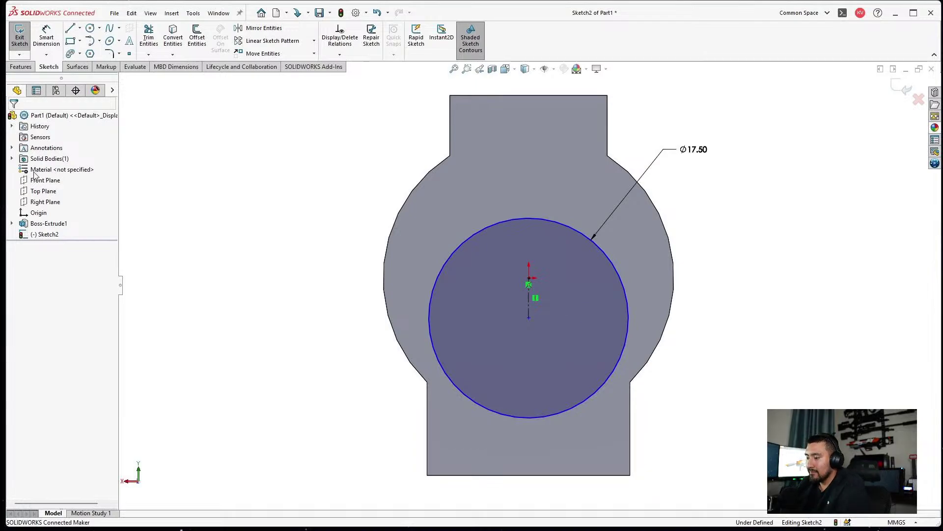
# Dimension the distance from the face's top edge to the top of the circle as 7 mm.
pyautogui.click(47, 35)
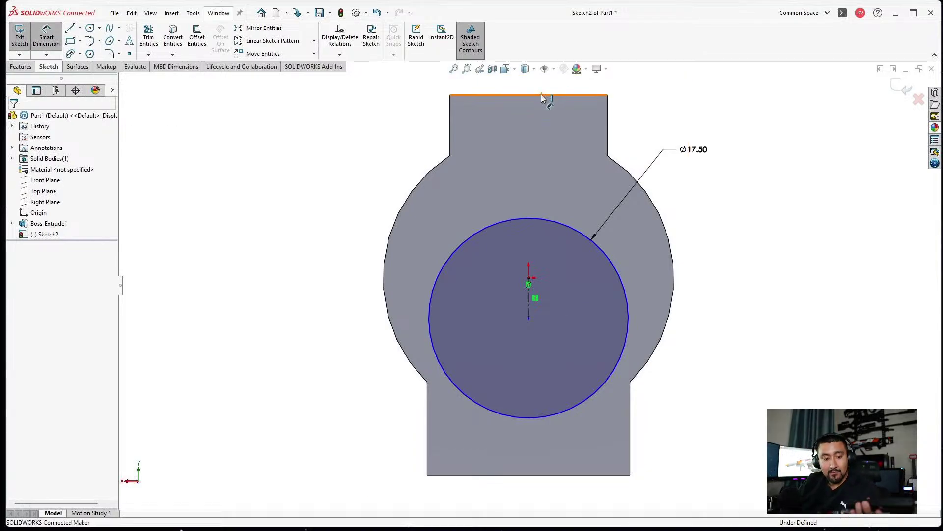
pyautogui.click(543, 96)
pyautogui.click(511, 218)
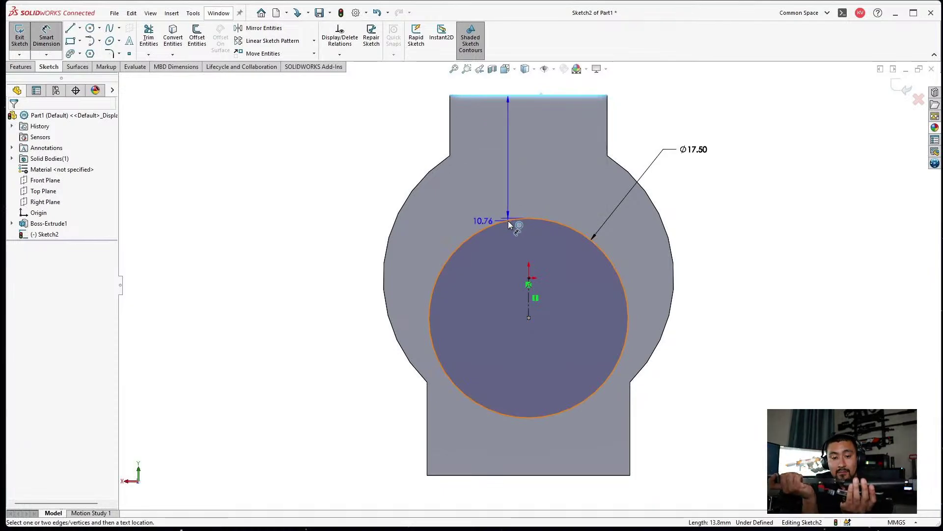
pyautogui.click(370, 174)
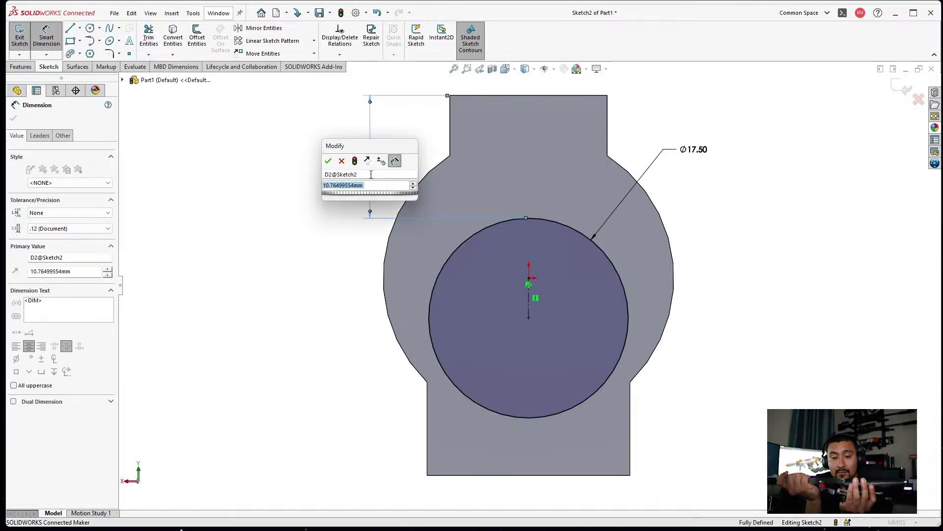
pyautogui.write('7')
pyautogui.press('Return')
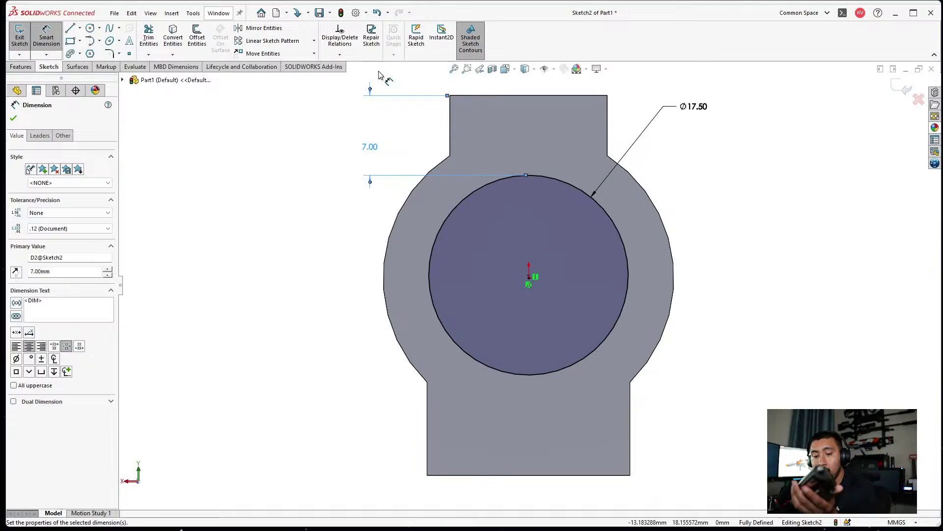
# Extrude the circle outward from the rear end face as a 2.8 mm blind boss merged with the body.
pyautogui.click(19, 67)
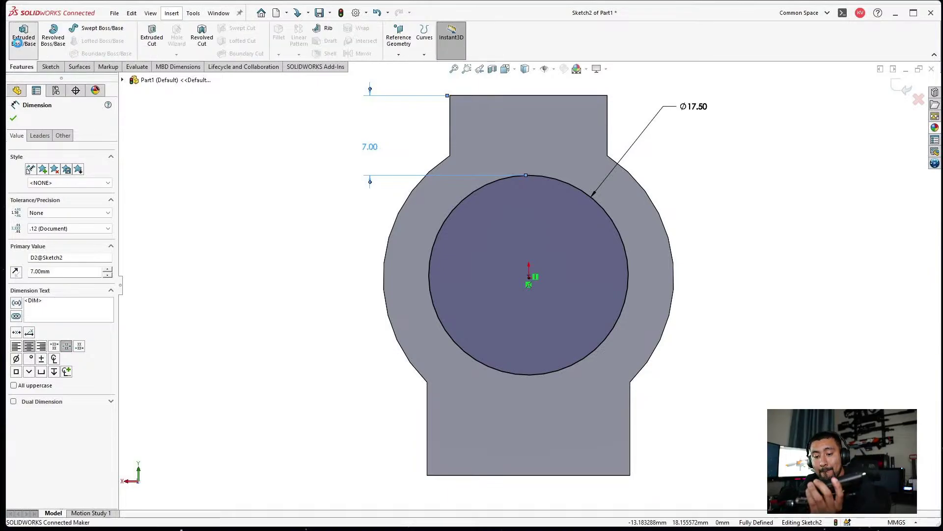
pyautogui.click(19, 40)
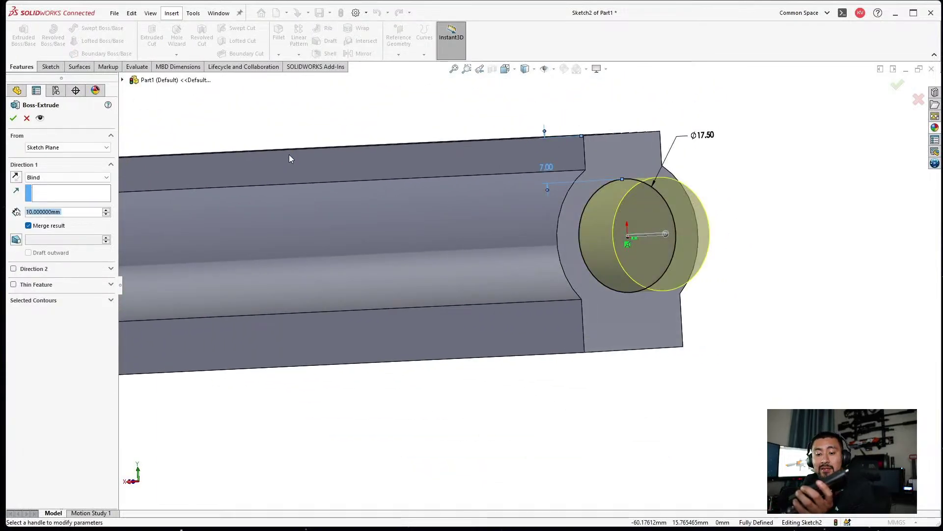
pyautogui.write('2.8')
pyautogui.press('Return')
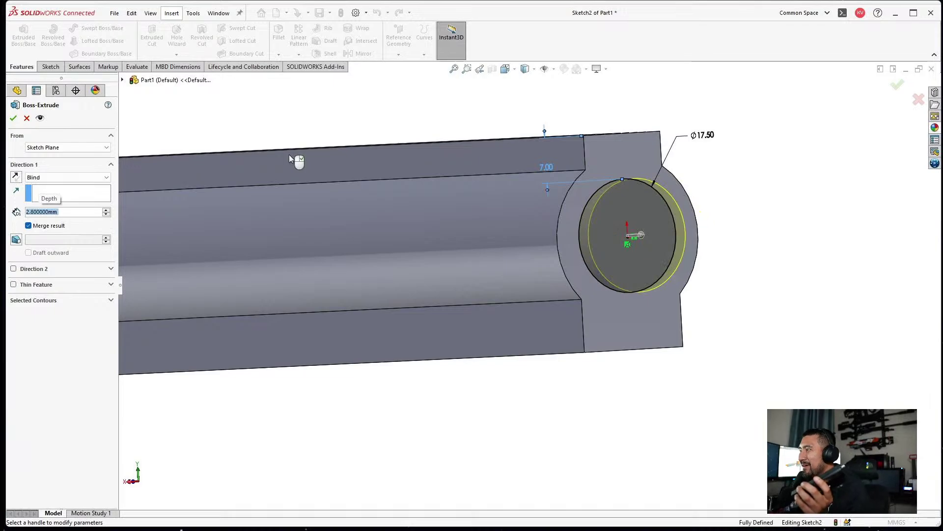
pyautogui.press('Return')
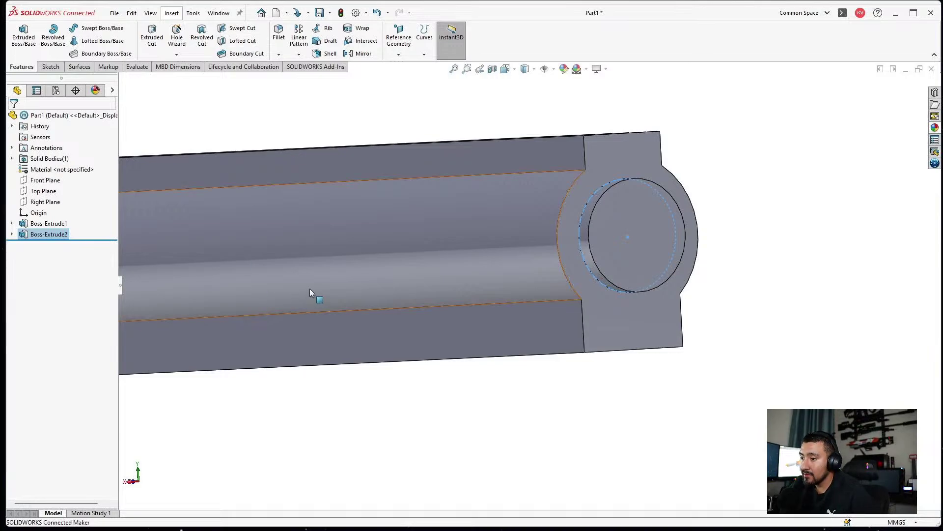
pyautogui.scroll(1, 309, 288)
pyautogui.moveTo(309, 288); pyautogui.dragTo(523, 294, button='middle')
pyautogui.scroll(2, 576, 272)
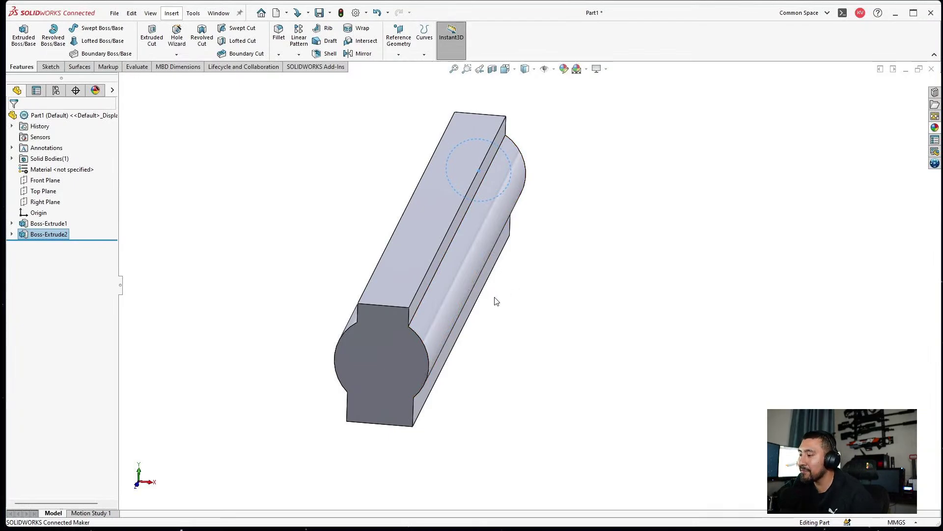
# Start a sketch on the body's front end face and draw a vertical centerline from the origin to the top edge's midpoint.
pyautogui.scroll(-2, 472, 320)
pyautogui.click(354, 366)
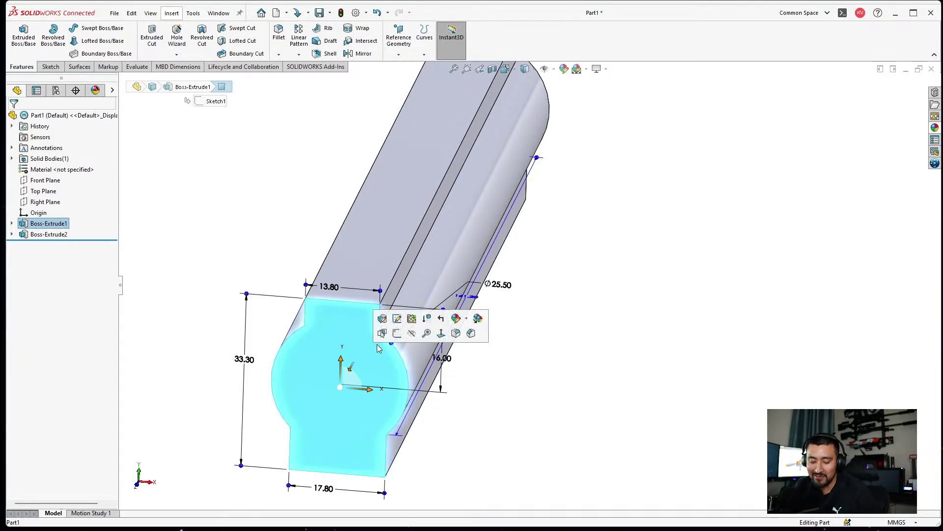
pyautogui.click(403, 334)
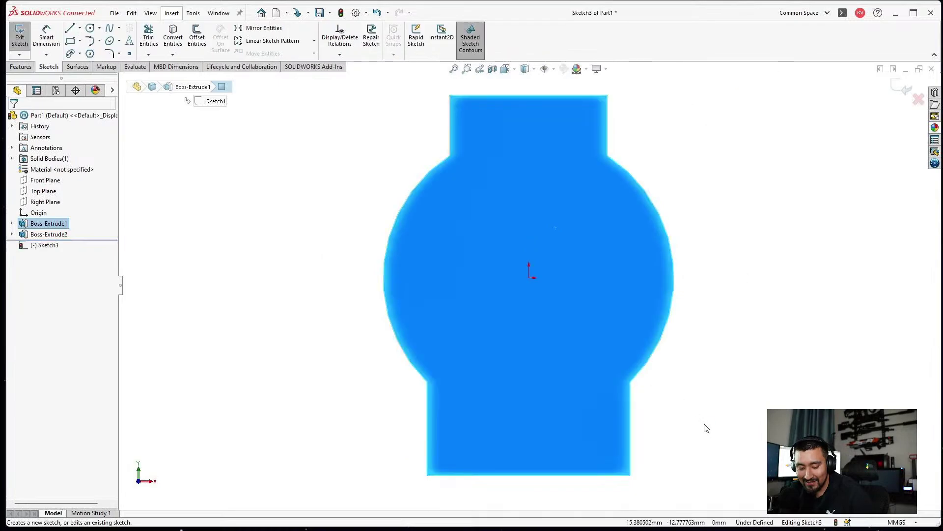
pyautogui.click(79, 28)
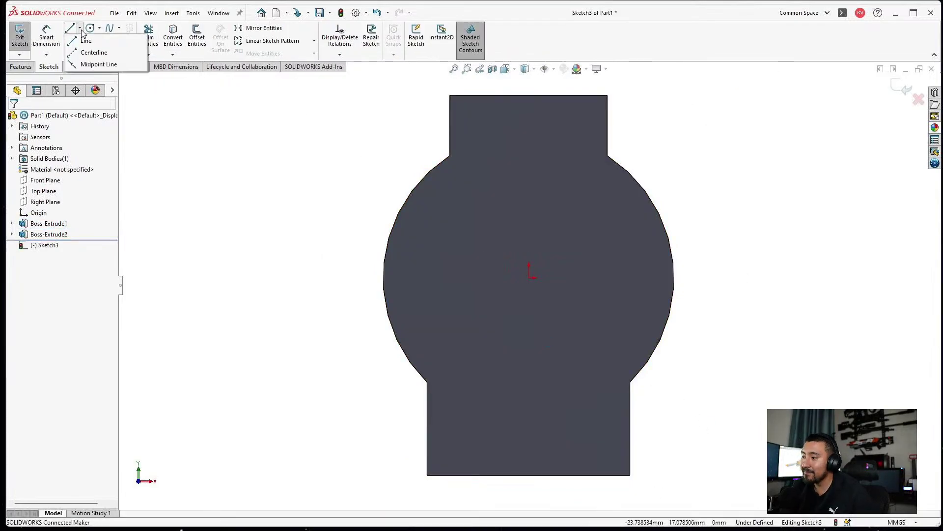
pyautogui.click(93, 52)
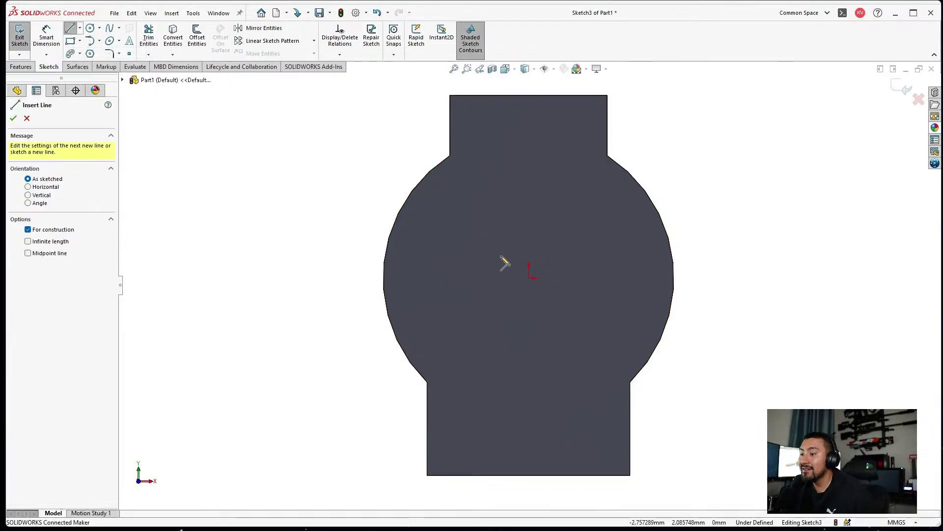
pyautogui.click(528, 278)
pyautogui.click(529, 95)
pyautogui.press('Escape')
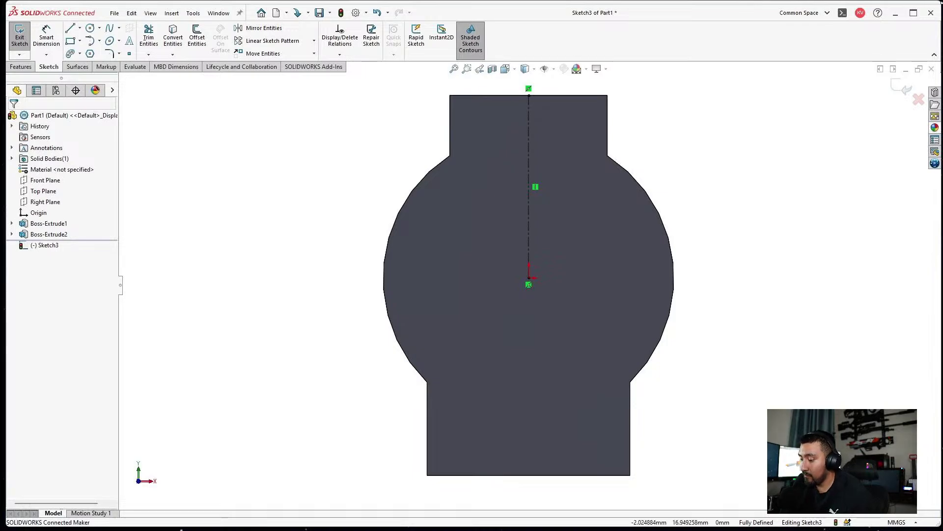
# Sketch a circle about 3.2 mm in diameter centred on the centerline, in the upper part of the face.
pyautogui.click(91, 29)
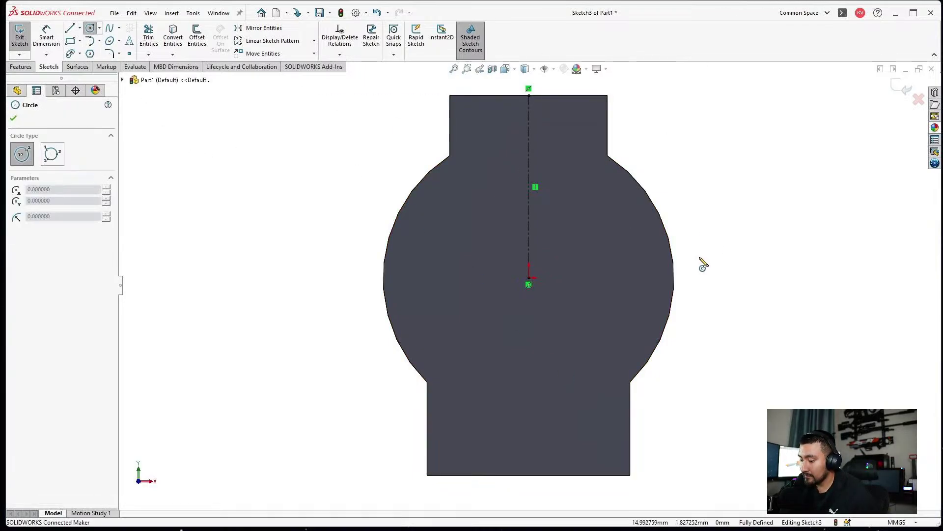
pyautogui.click(529, 154)
pyautogui.click(548, 155)
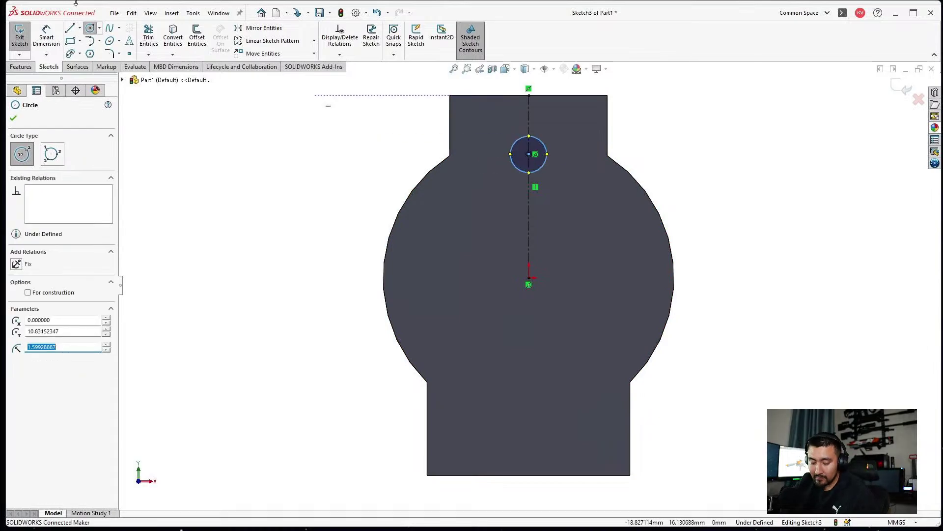
pyautogui.press('Escape')
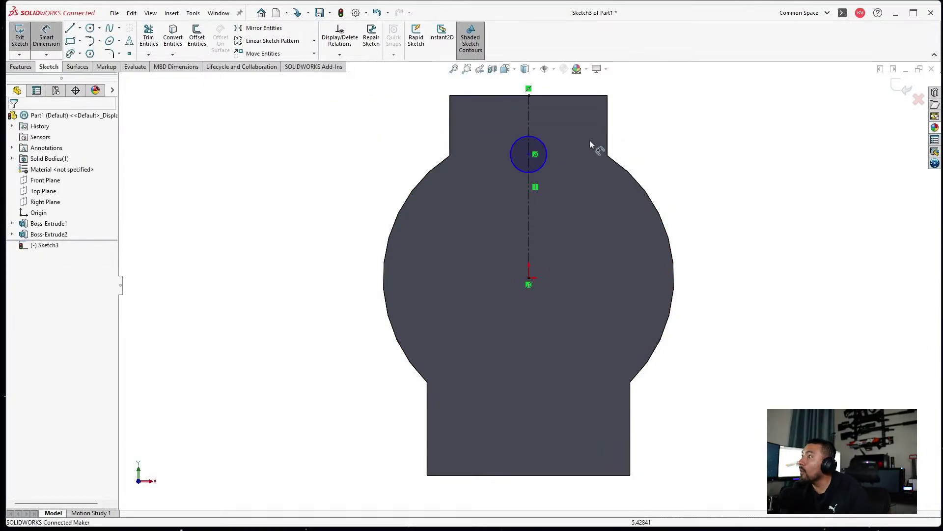
# Dimension the circle's diameter as 7.35 mm.
pyautogui.click(545, 140)
pyautogui.click(653, 110)
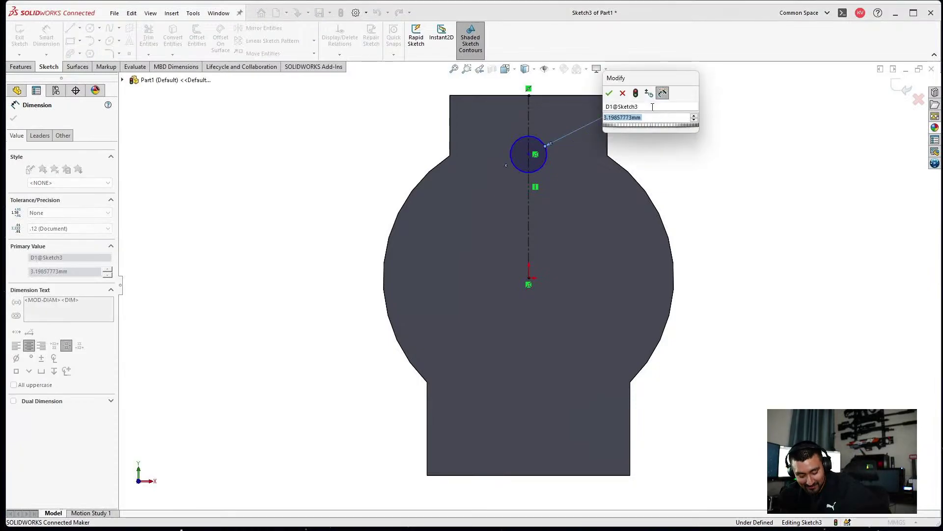
pyautogui.write('7.')
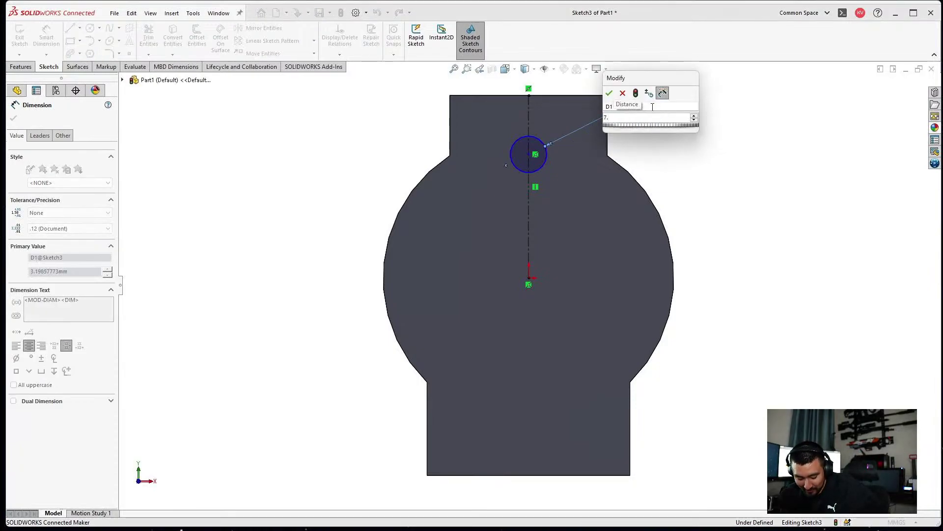
pyautogui.write('35')
pyautogui.press('Return')
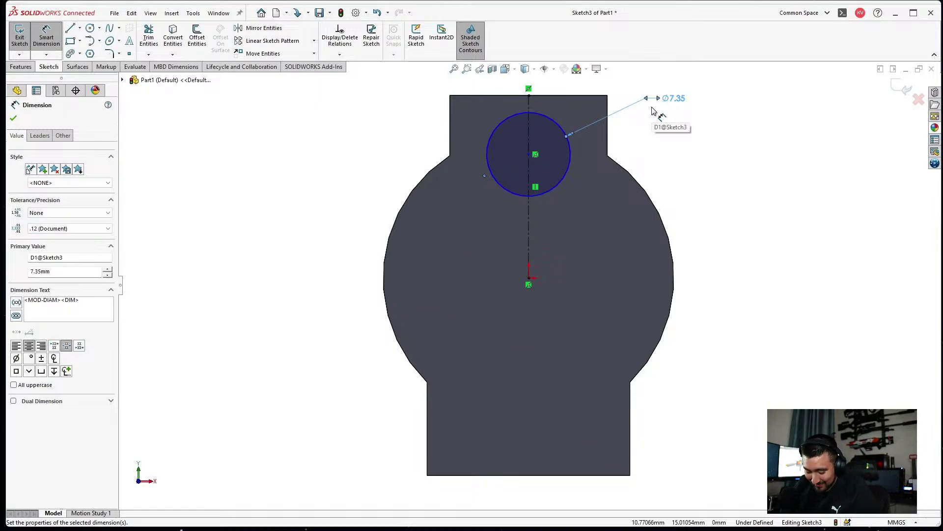
# Dimension the distance from the front face's top edge to the top of the 7.35 mm circle as 7 mm.
pyautogui.click(503, 95)
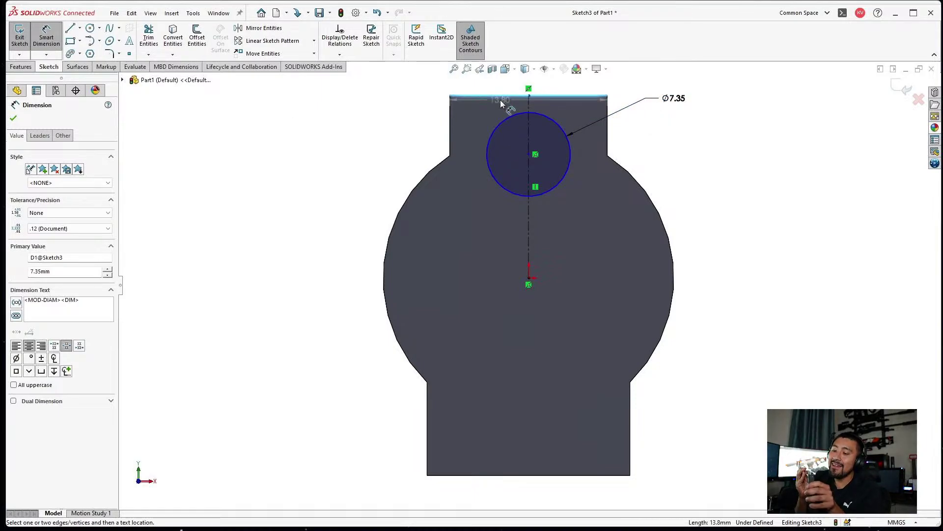
pyautogui.click(517, 114)
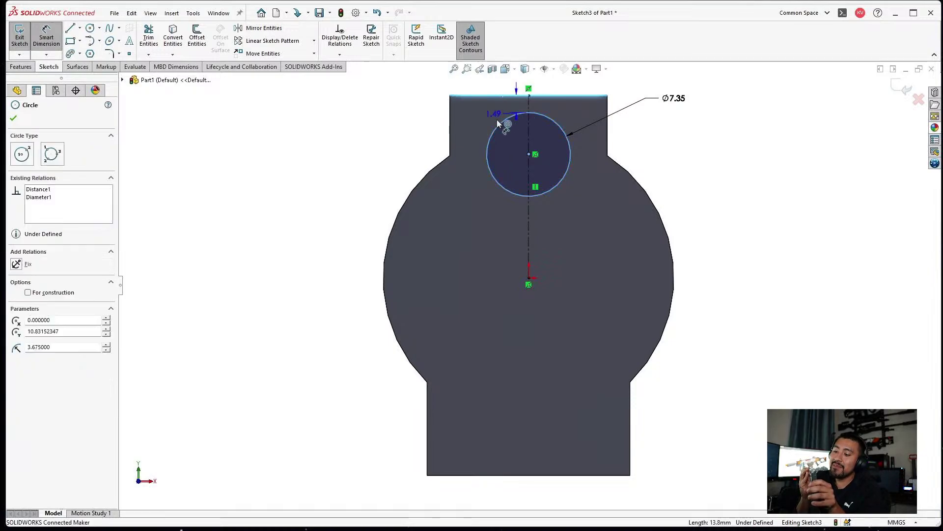
pyautogui.click(367, 162)
pyautogui.write('7')
pyautogui.press('Return')
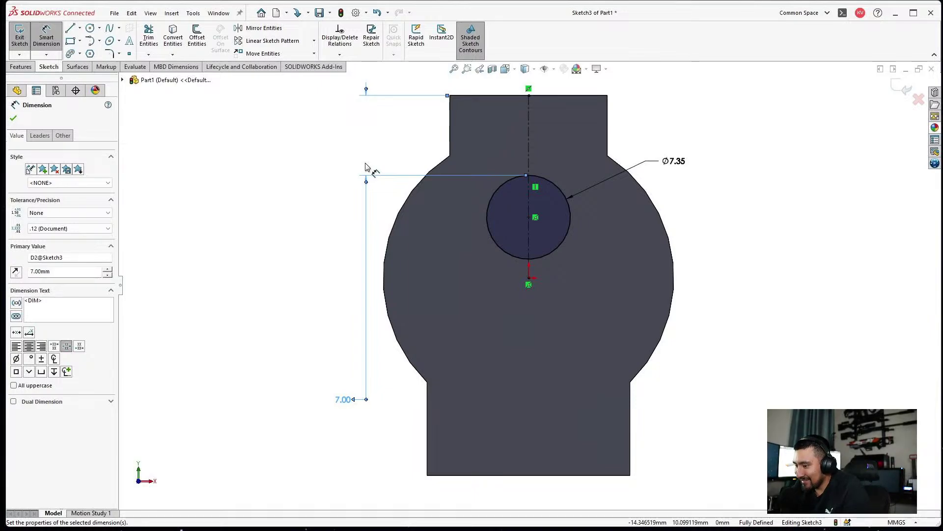
# Add a driven dimension between the face's bottom edge and the bottom of the circle.
pyautogui.click(531, 484)
pyautogui.click(527, 475)
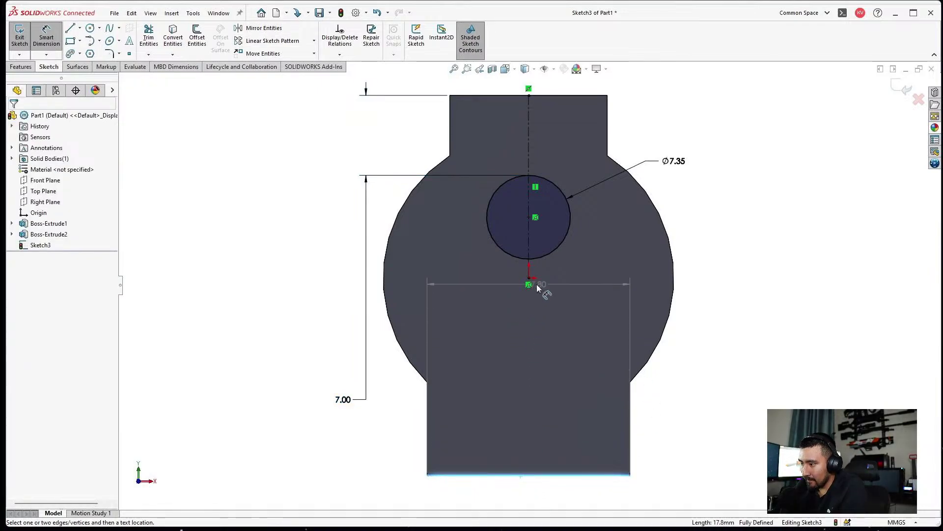
pyautogui.click(519, 260)
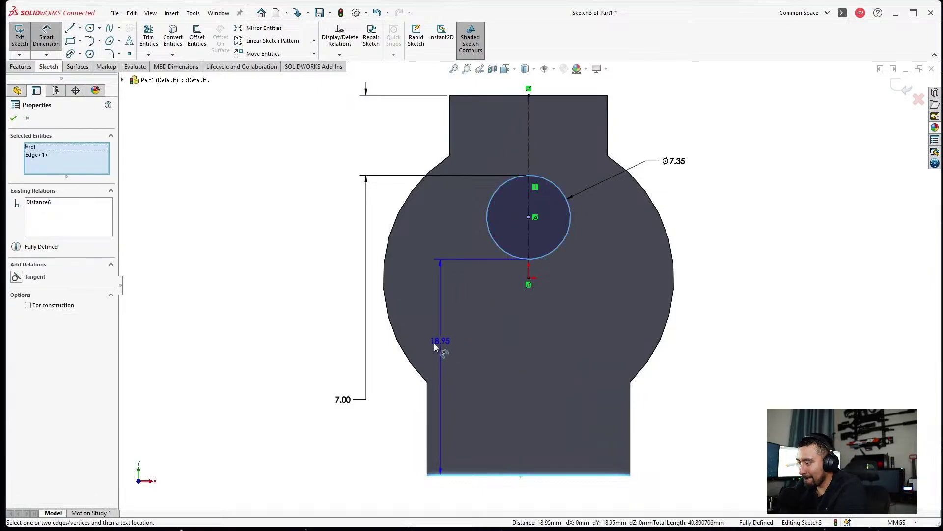
pyautogui.click(328, 372)
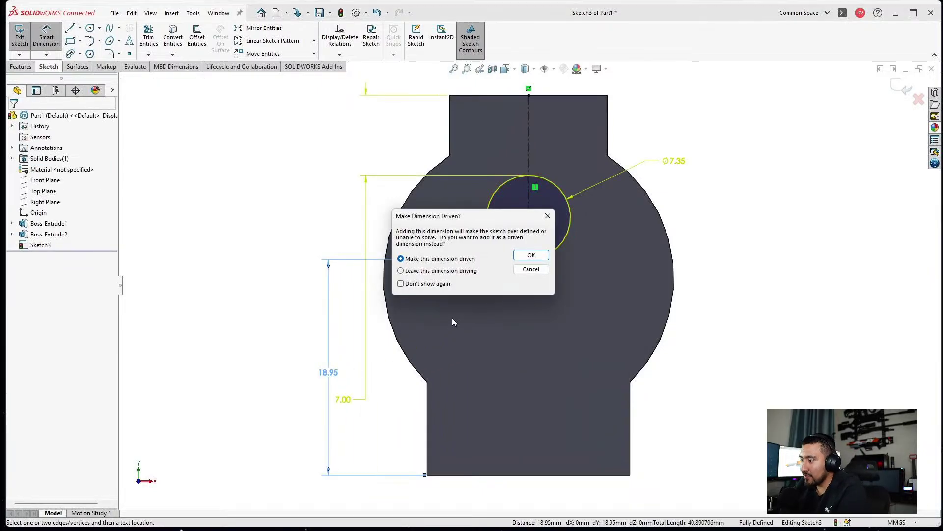
pyautogui.click(531, 255)
# Delete the 7 mm top-edge distance and the driven bottom-edge distance from the sketch.
pyautogui.click(359, 392)
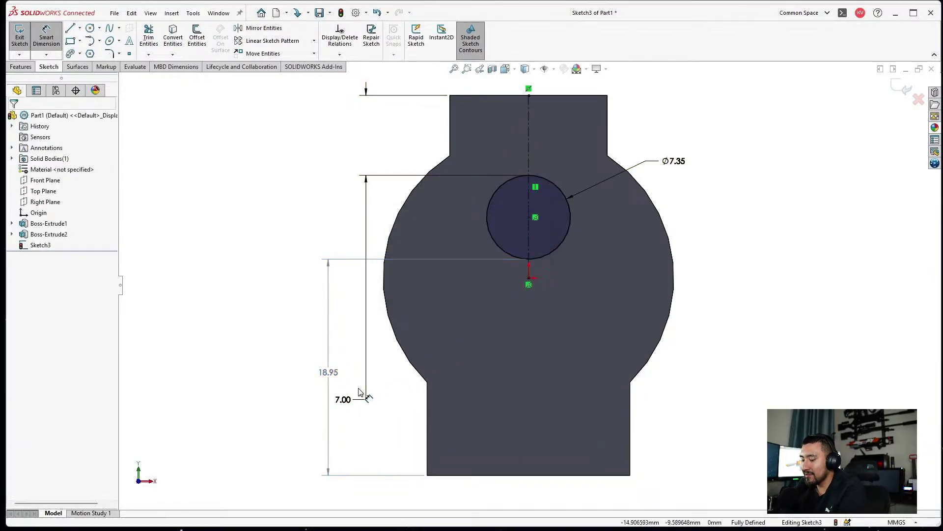
pyautogui.moveTo(359, 392); pyautogui.dragTo(363, 210)
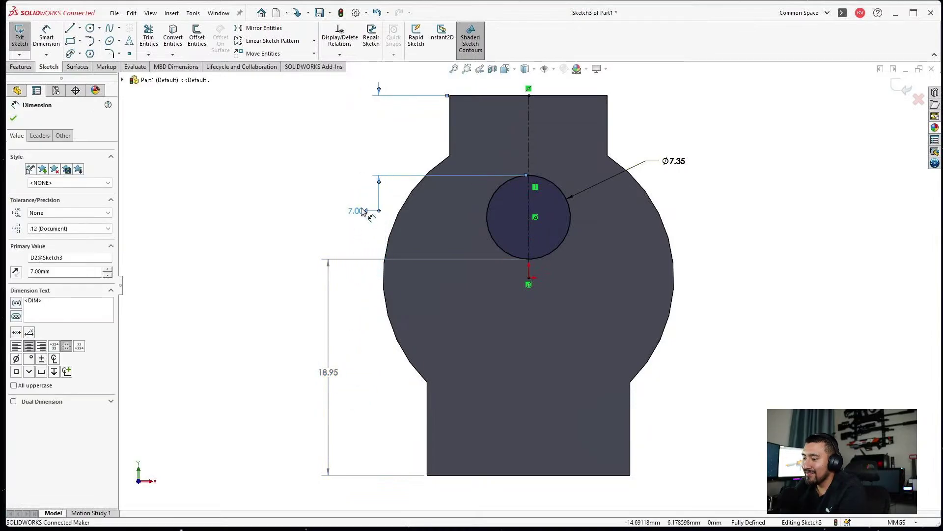
pyautogui.press('Delete')
pyautogui.click(338, 373)
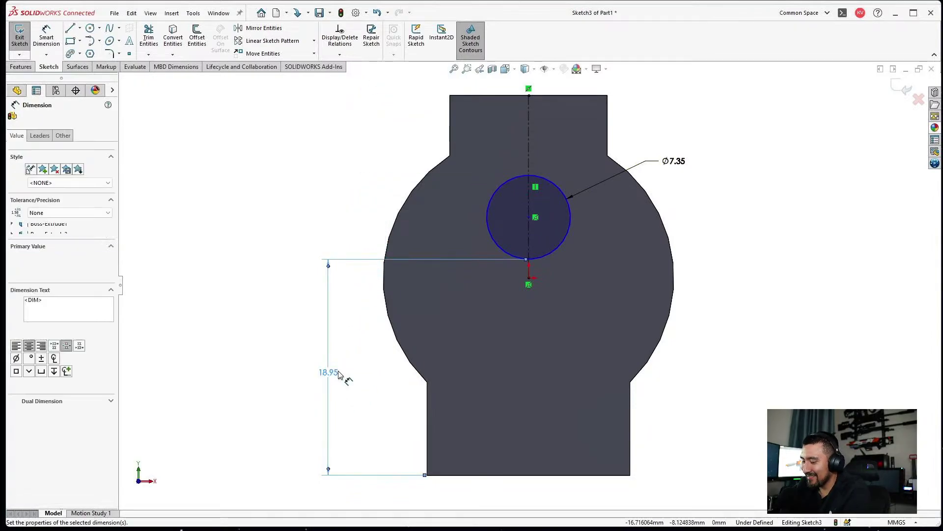
pyautogui.doubleClick(339, 373)
pyautogui.press('Return')
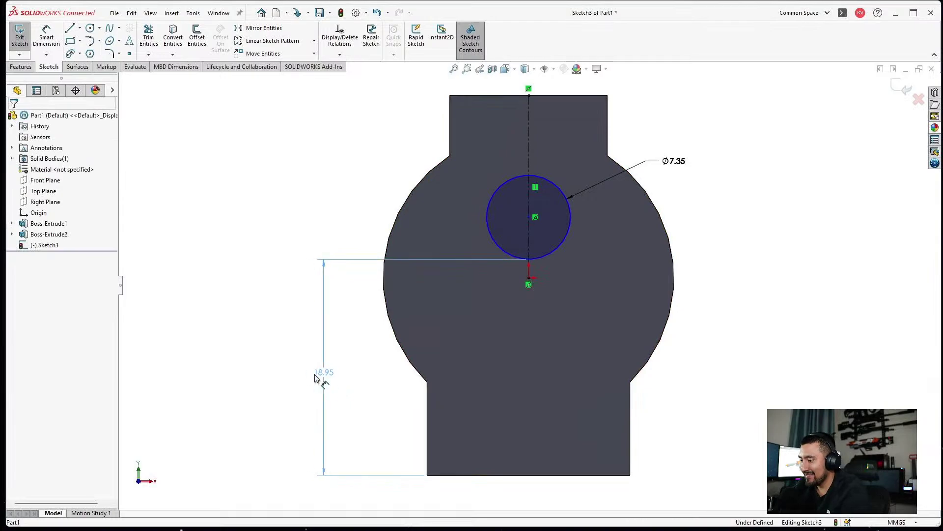
pyautogui.moveTo(315, 379); pyautogui.dragTo(290, 380)
pyautogui.press('Delete')
# Dimension the distance from the face's bottom edge to the bottom of the circle as 19.5 mm.
pyautogui.moveTo(519, 472); pyautogui.dragTo(517, 431, button='right')
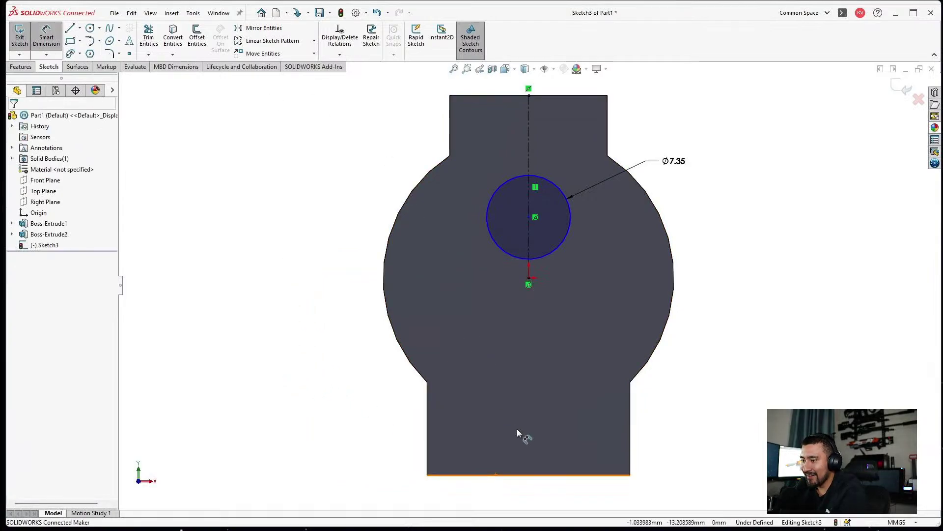
pyautogui.click(502, 465)
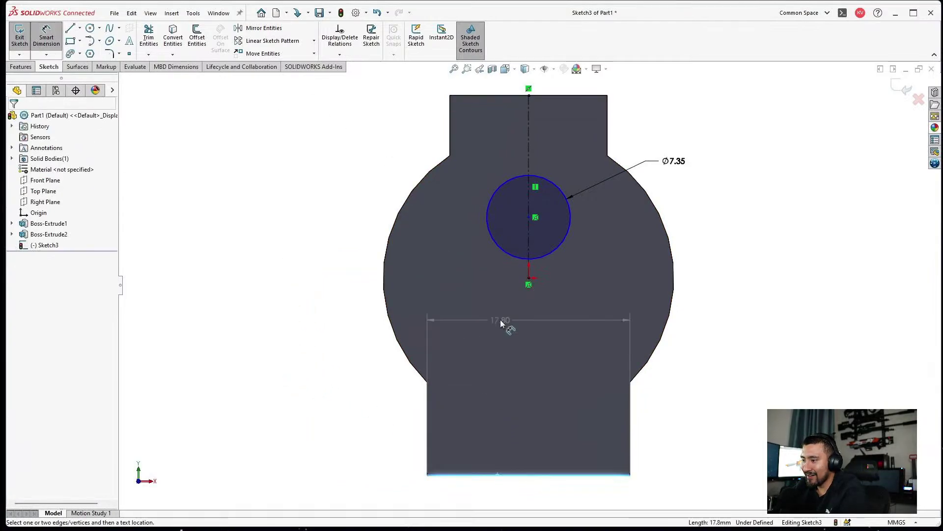
pyautogui.click(511, 252)
pyautogui.click(318, 379)
pyautogui.write('19')
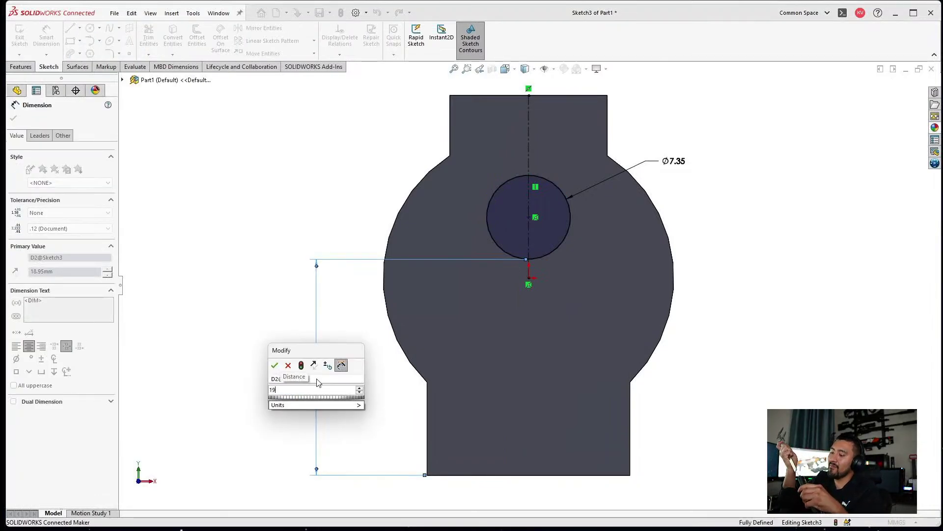
pyautogui.write('.5')
pyautogui.press('Return')
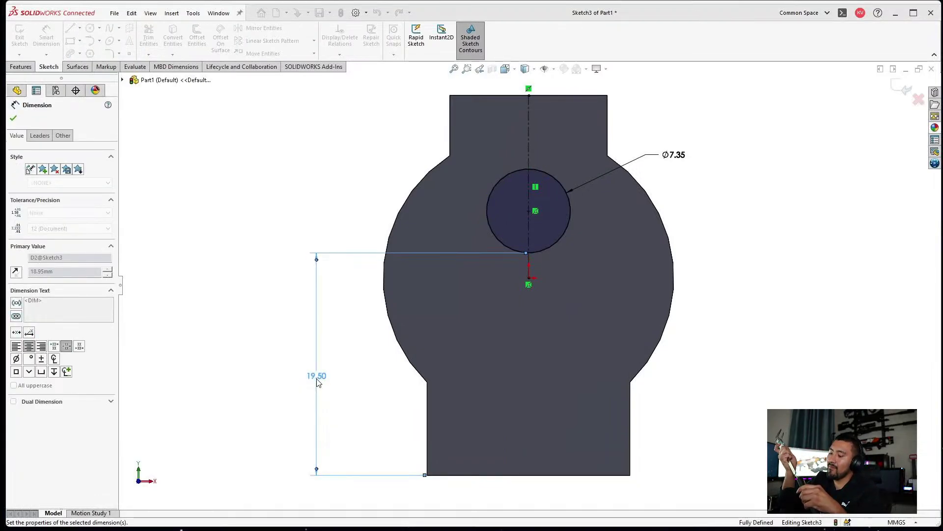
pyautogui.press('Escape')
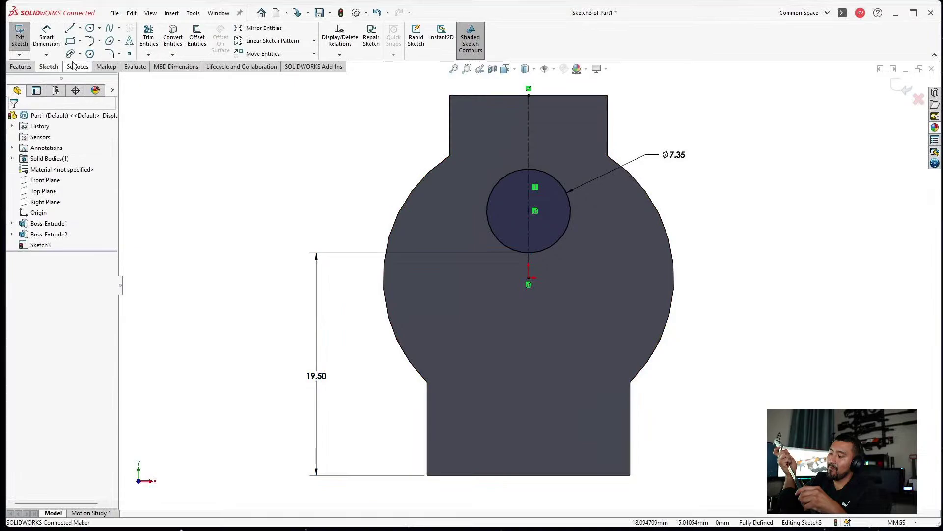
# Extrude the 7.35 mm circle outward from the front end face as an 11.1 mm blind boss merged with the body.
pyautogui.click(21, 66)
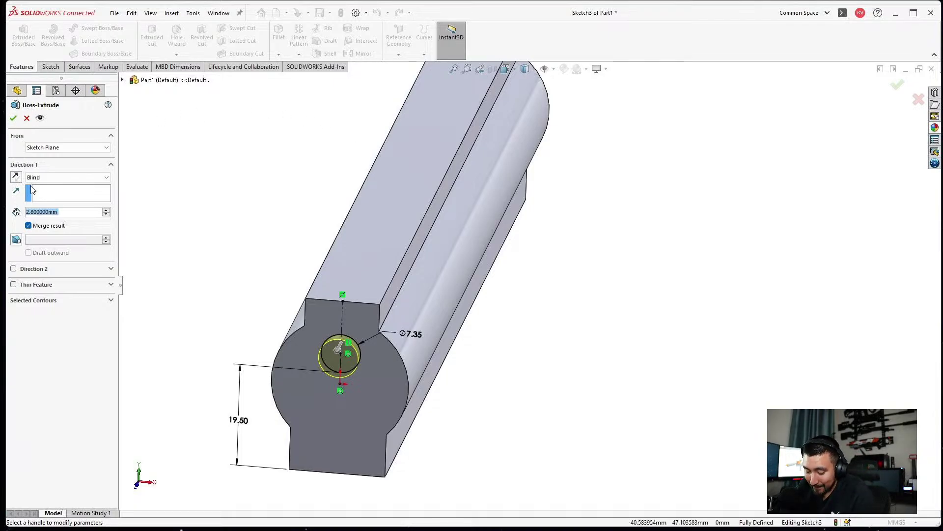
pyautogui.write('11')
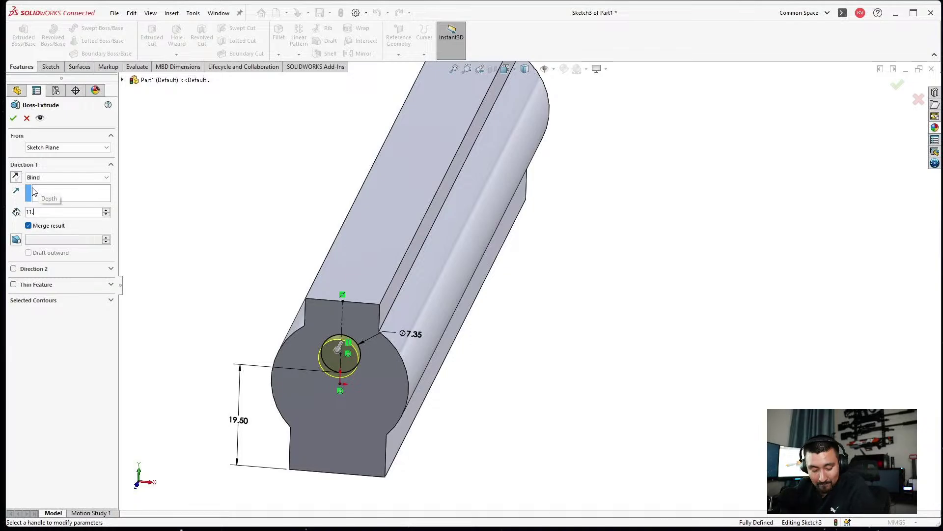
pyautogui.write('.1')
pyautogui.press('Return')
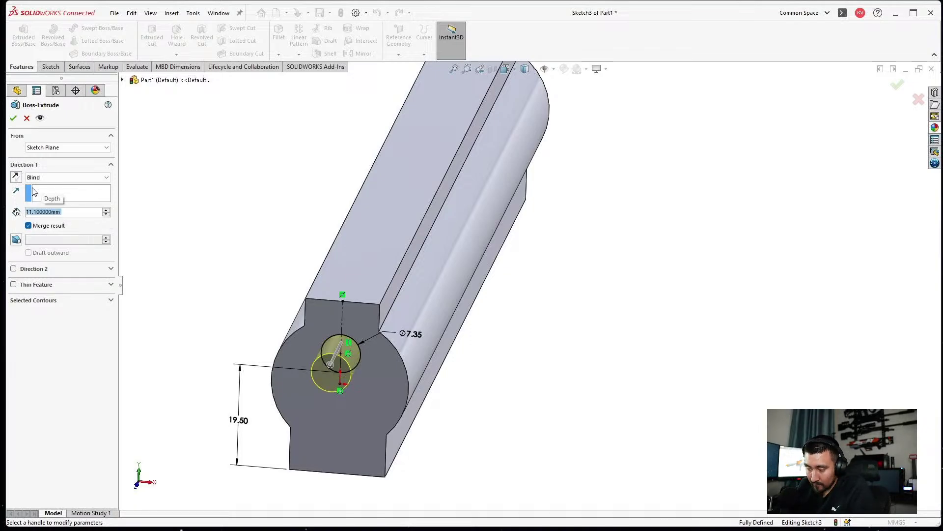
pyautogui.press('Return')
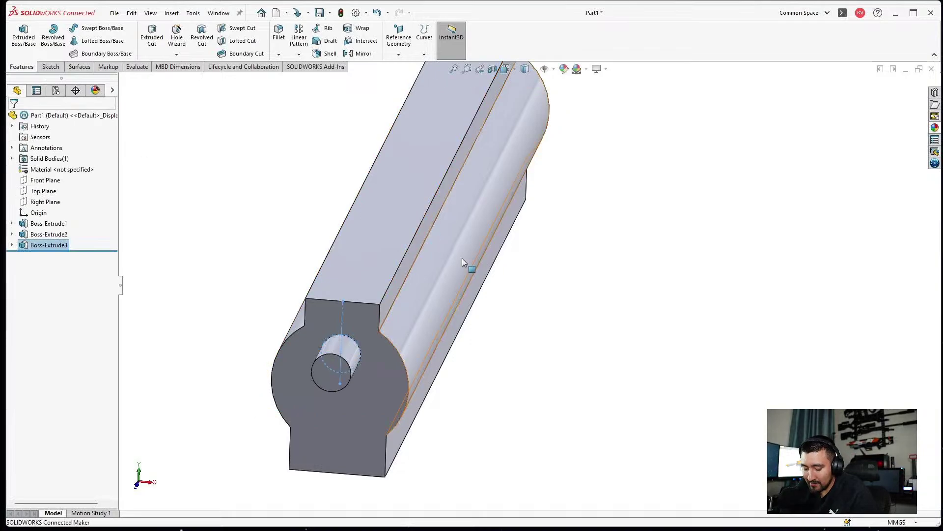
# Start a sketch on the Right Plane and draw the first stepped lines down from the body's bottom edge, beginning near its front end.
pyautogui.hotkey('ctrl', '7')
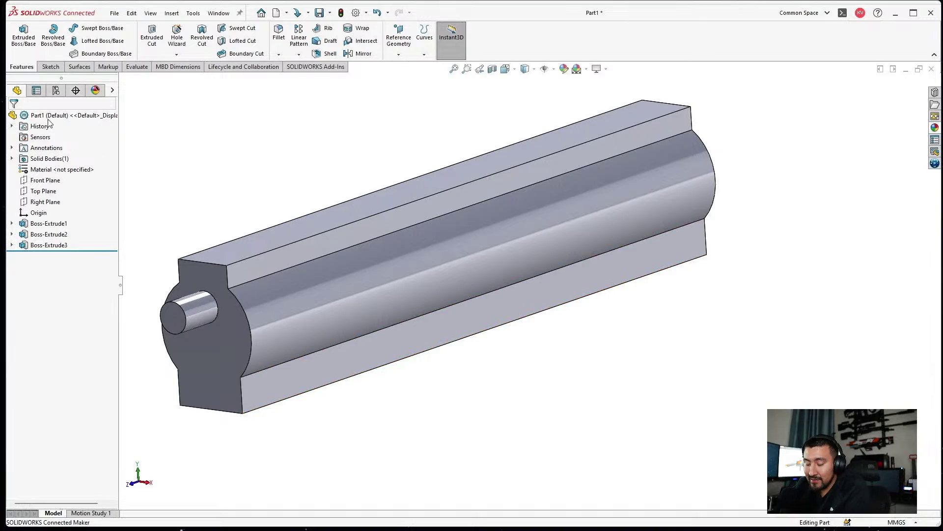
pyautogui.click(45, 201)
pyautogui.click(44, 193)
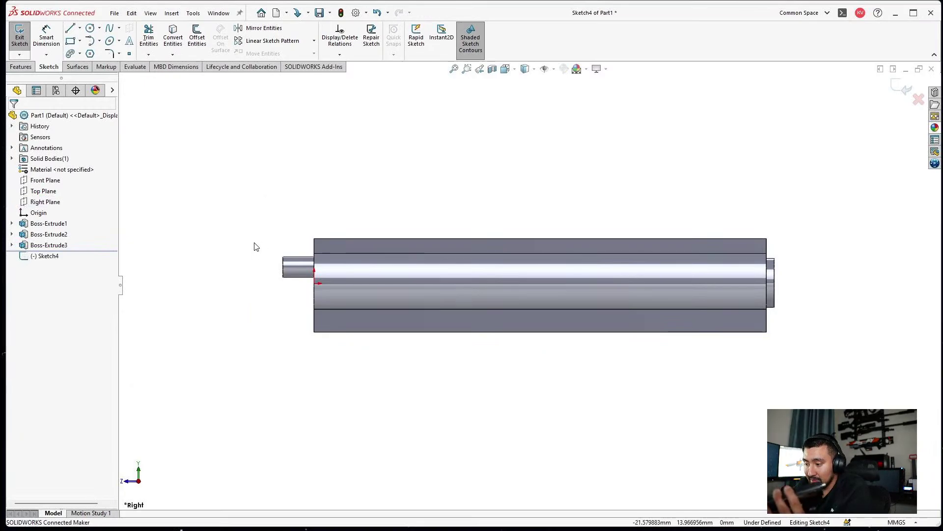
pyautogui.click(71, 29)
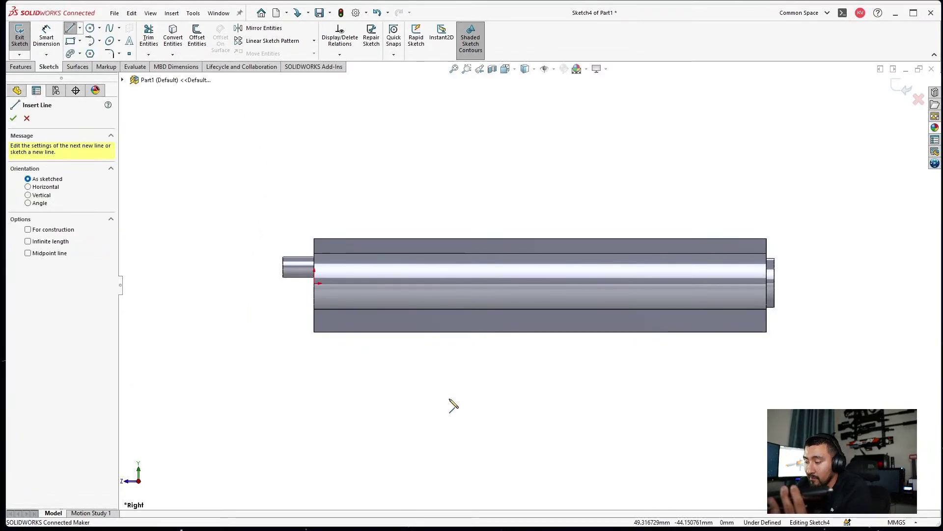
pyautogui.click(363, 332)
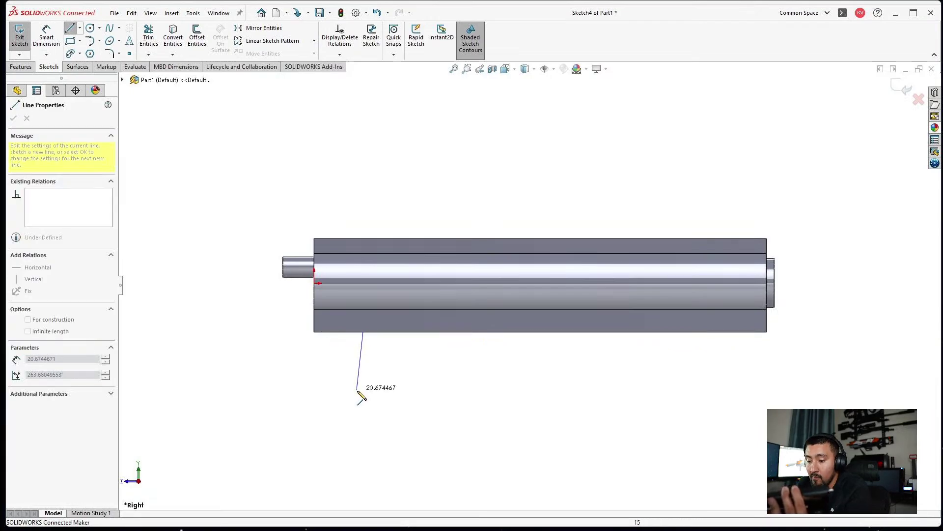
pyautogui.click(363, 396)
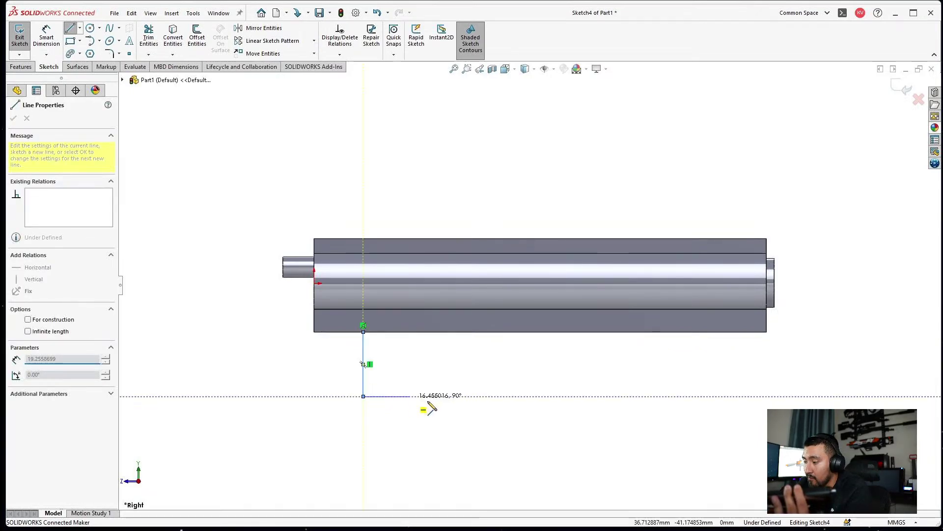
pyautogui.click(456, 396)
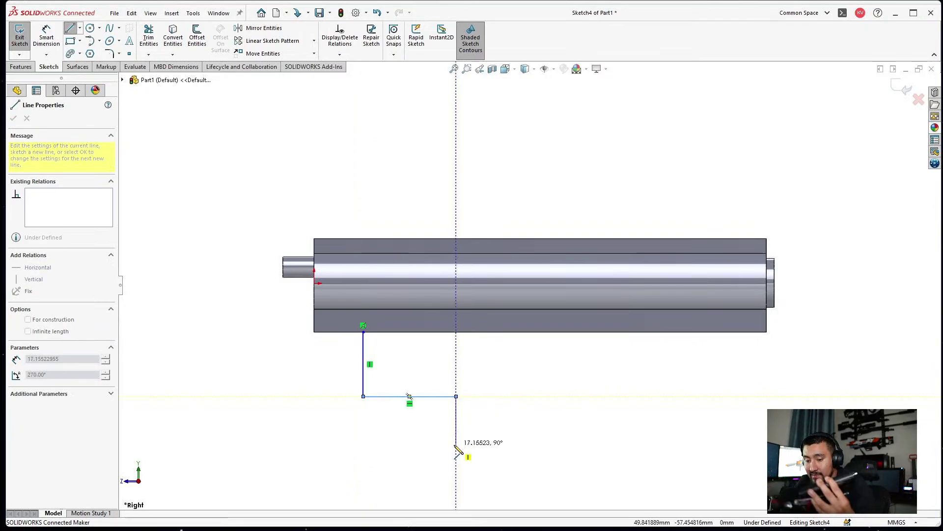
pyautogui.click(456, 444)
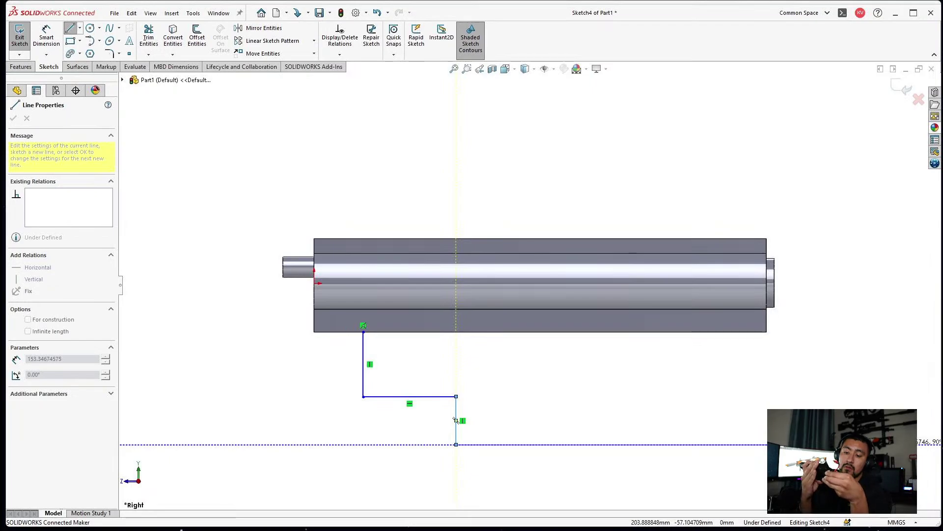
# Complete the closed stepped profile with a bottom line about 153 mm long, a raised rear step, and a top line along the body's bottom edge.
pyautogui.click(887, 444)
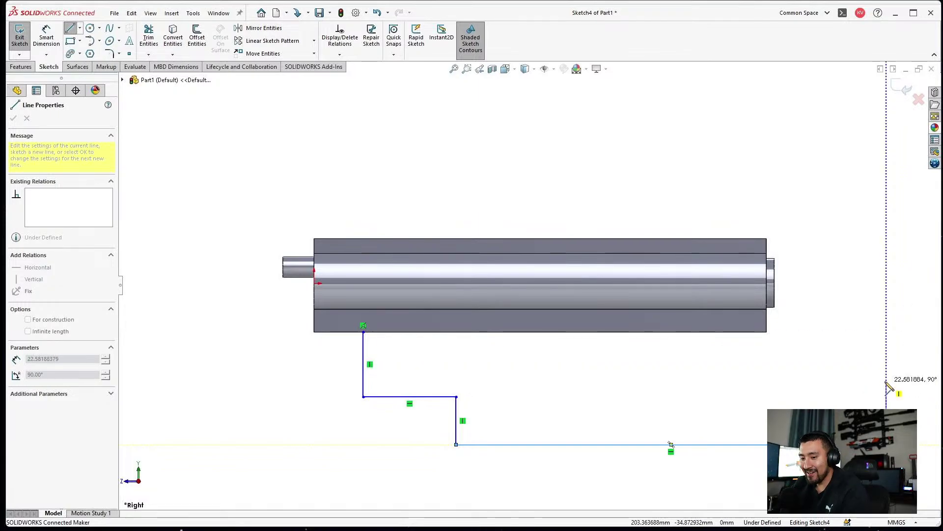
pyautogui.click(887, 381)
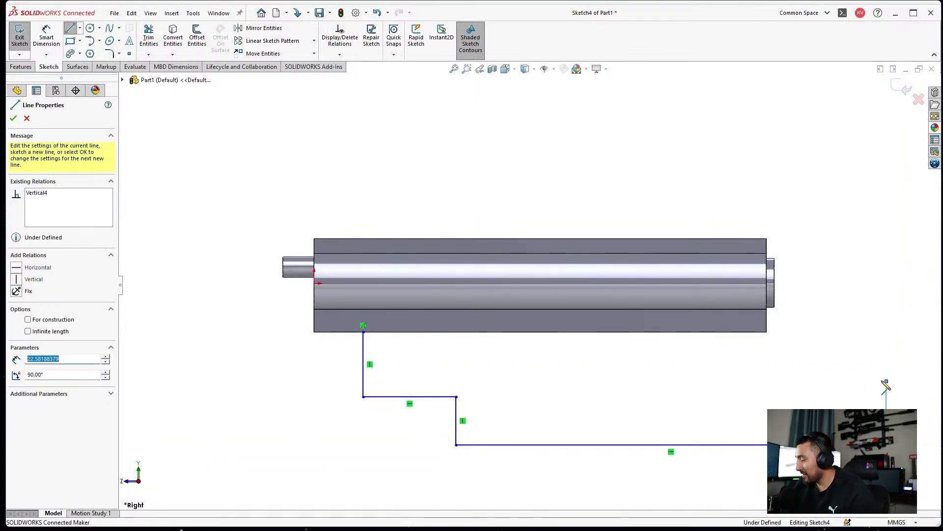
pyautogui.click(694, 381)
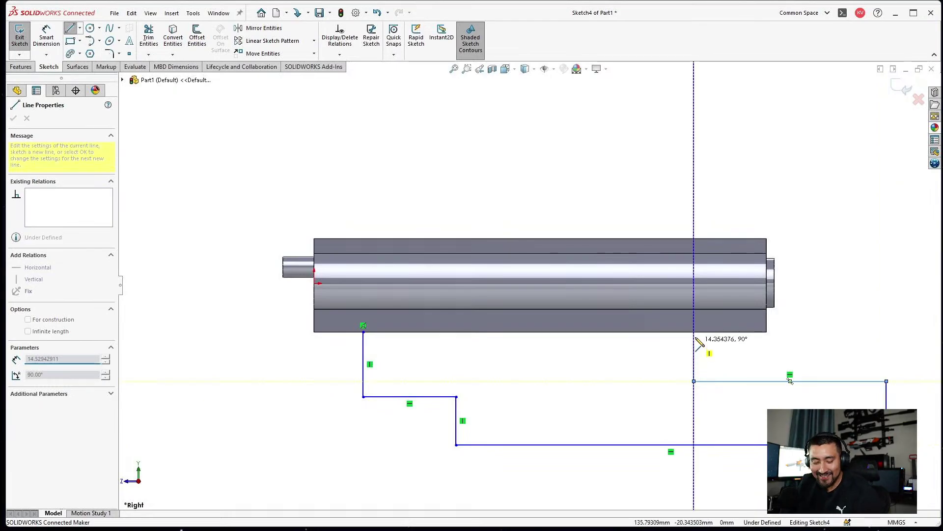
pyautogui.click(694, 332)
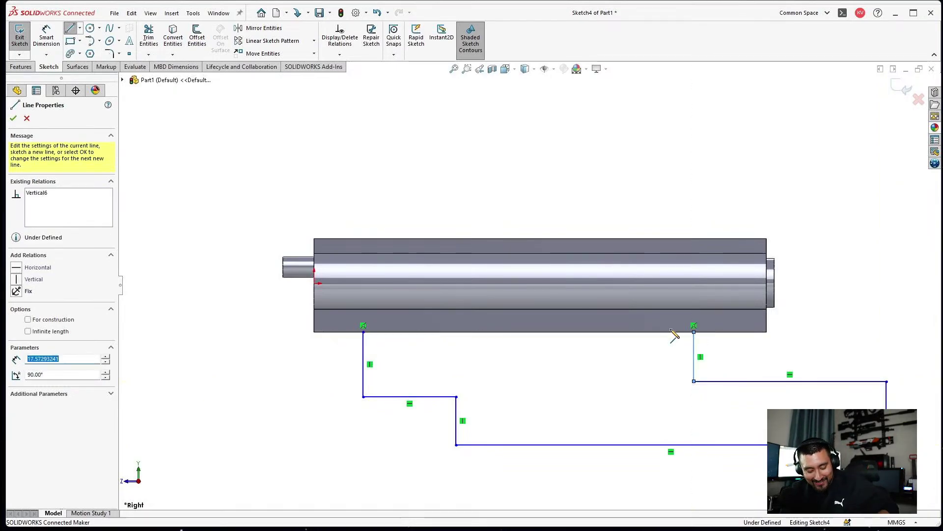
pyautogui.click(364, 332)
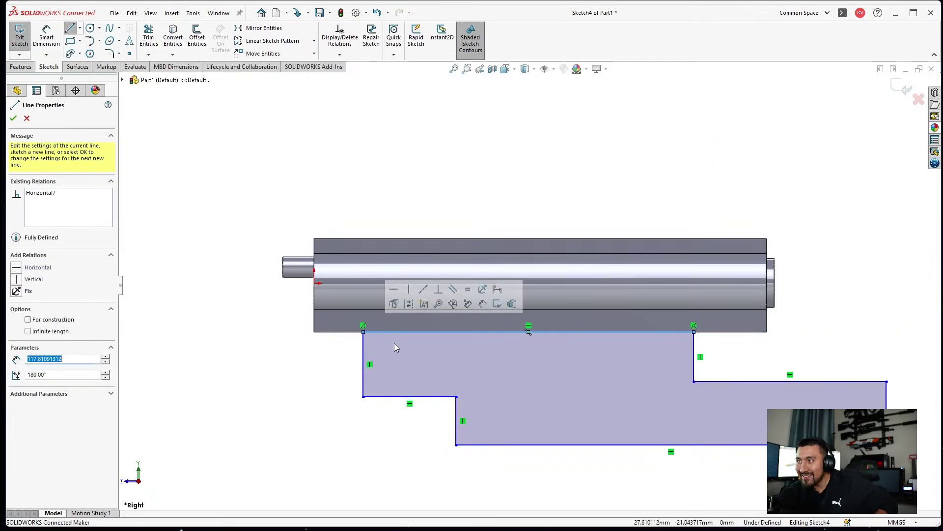
pyautogui.press('Escape')
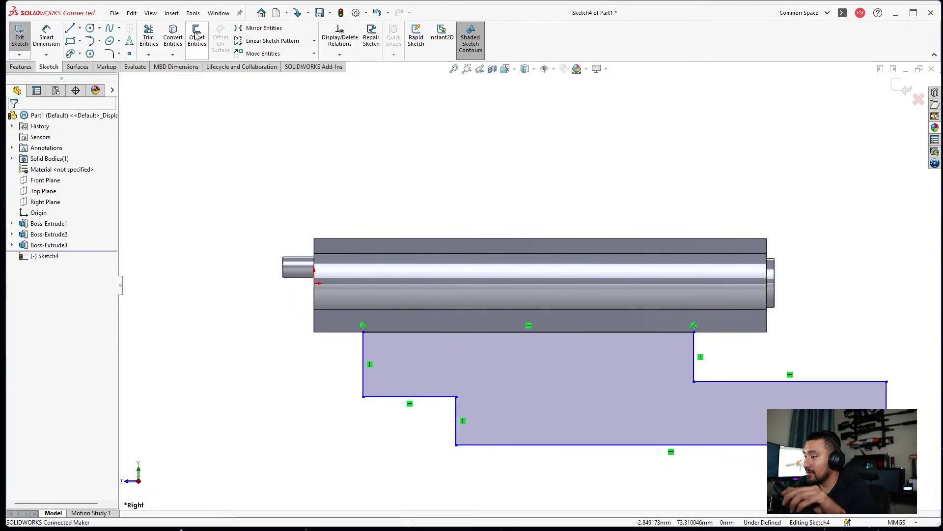
# Dimension the distance from the body's front end to the profile's front vertical line as 7 mm.
pyautogui.click(47, 35)
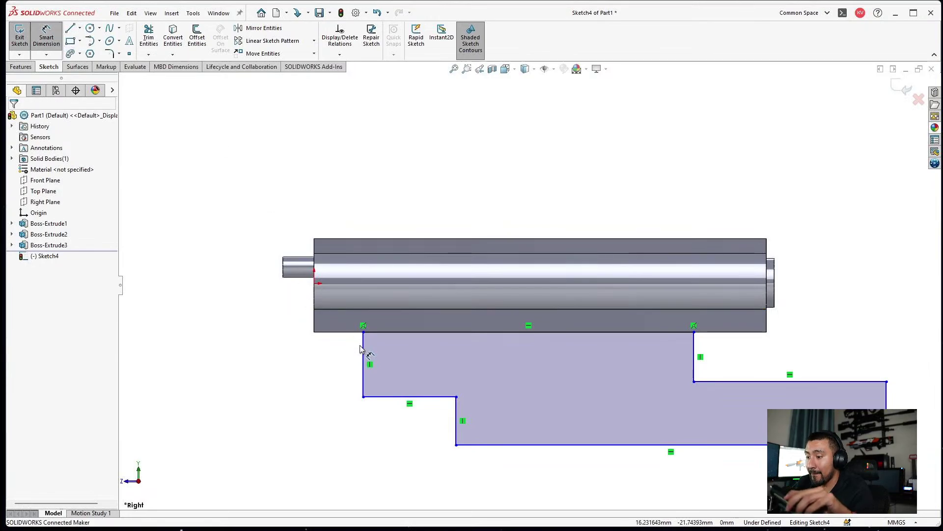
pyautogui.click(348, 339)
pyautogui.click(315, 325)
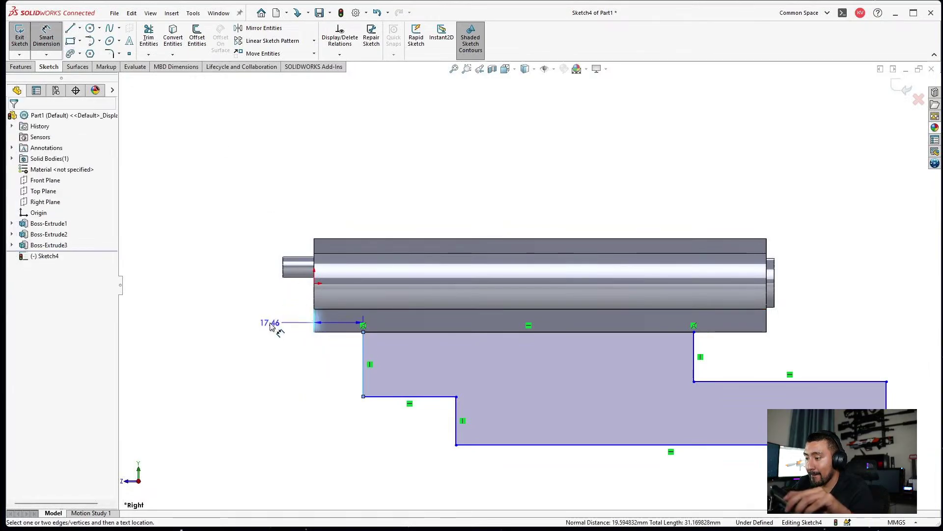
pyautogui.click(256, 331)
pyautogui.write('7')
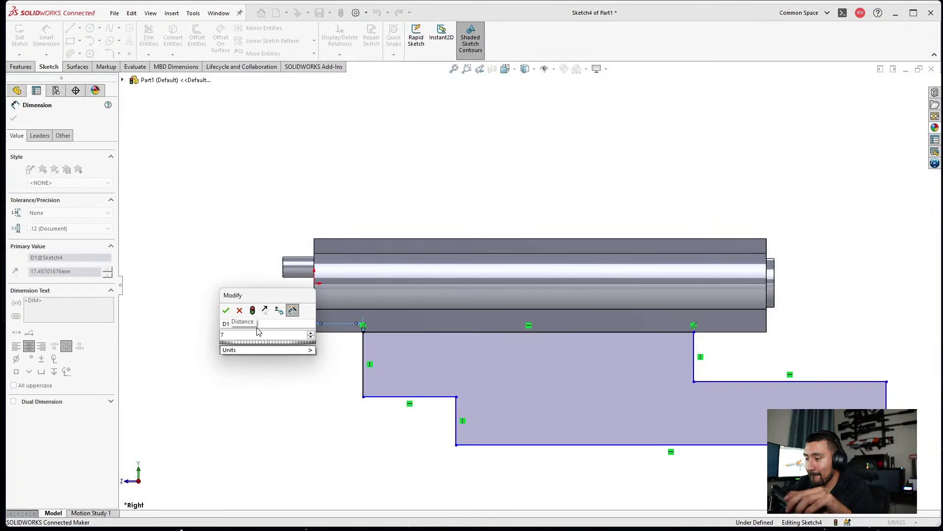
pyautogui.press('Return')
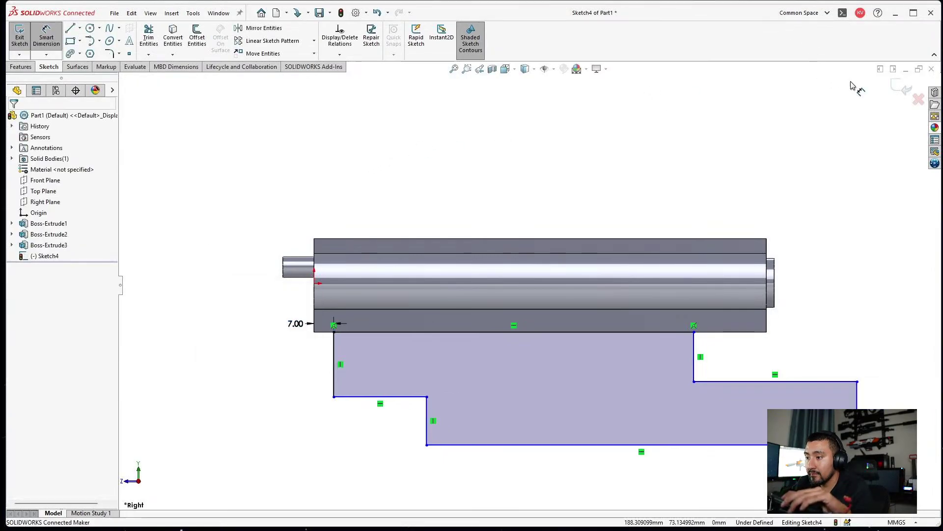
# Roll the model back to just before the stepped profile sketch and start a new sketch on the Right Plane.
pyautogui.click(895, 85)
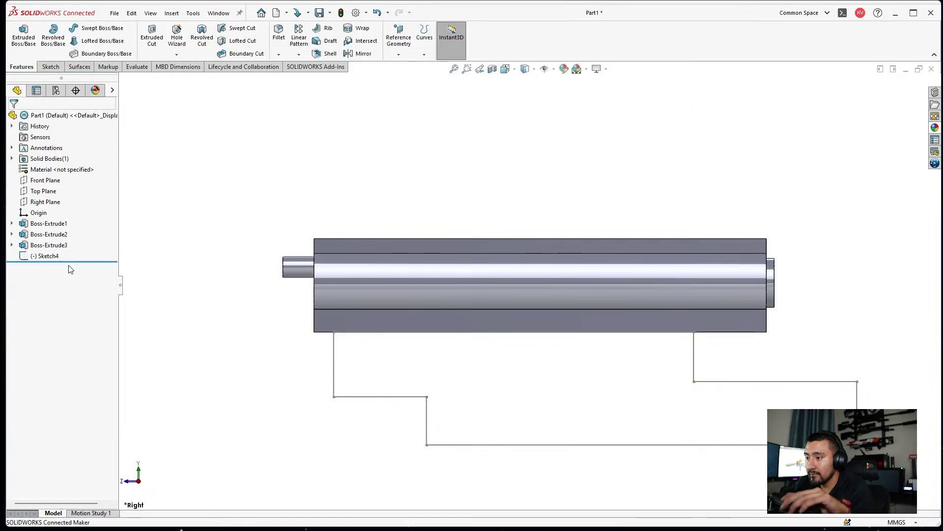
pyautogui.moveTo(71, 263); pyautogui.dragTo(69, 250)
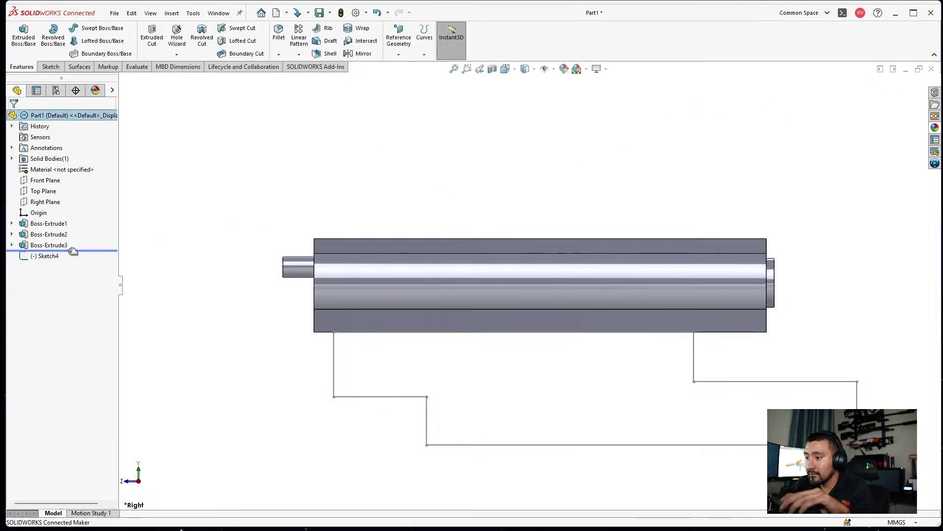
pyautogui.click(48, 202)
pyautogui.click(53, 185)
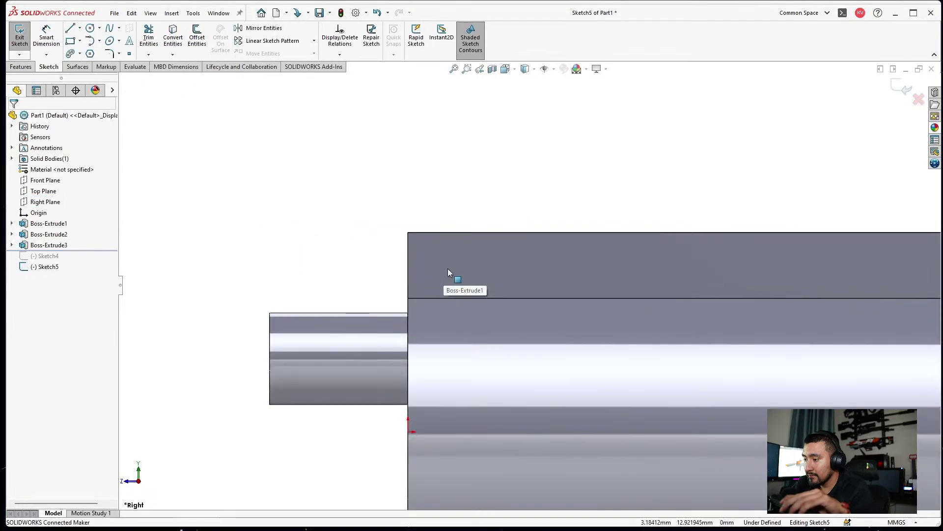
pyautogui.scroll(-5, 447, 268)
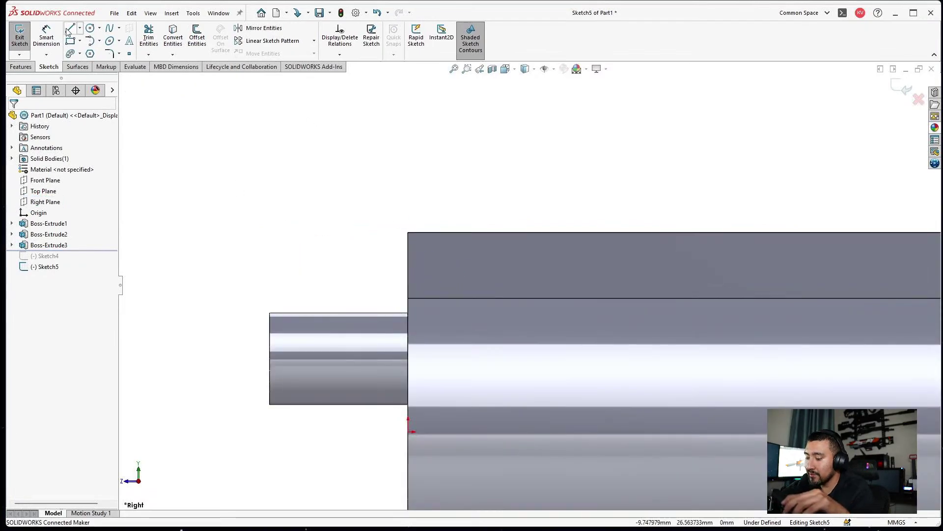
# Sketch a horizontal straight slot about 6.6 mm between centres and 3.4 mm wide, centred on the front edge and snapped to the body's top corner.
pyautogui.click(81, 54)
pyautogui.click(94, 66)
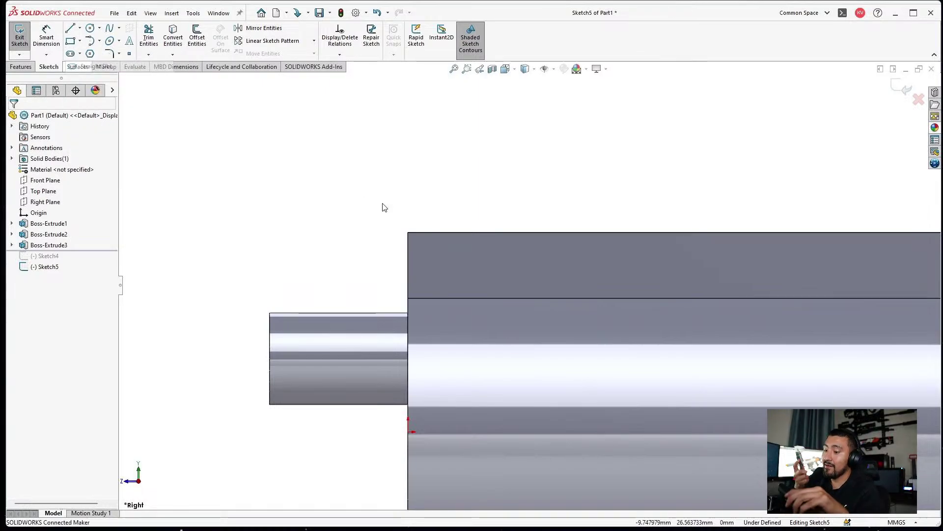
pyautogui.click(408, 255)
pyautogui.click(326, 254)
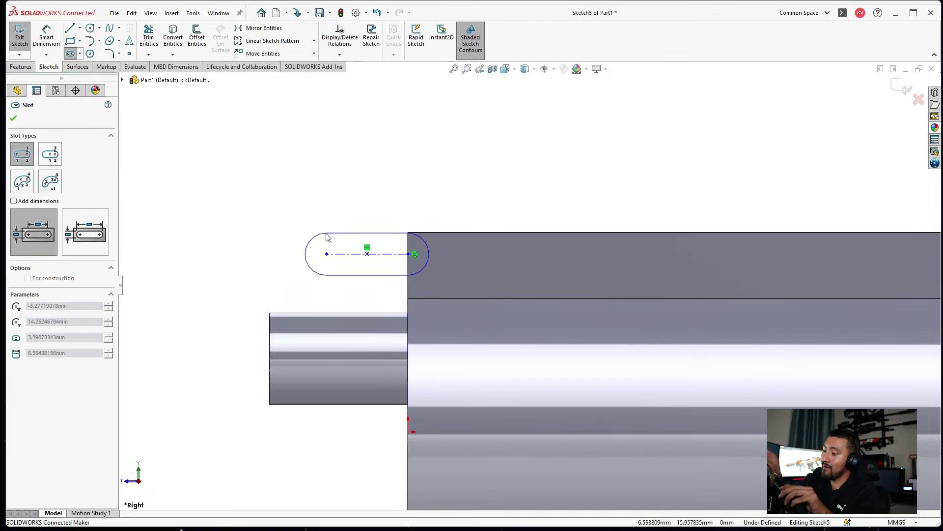
pyautogui.click(327, 234)
pyautogui.press('Escape')
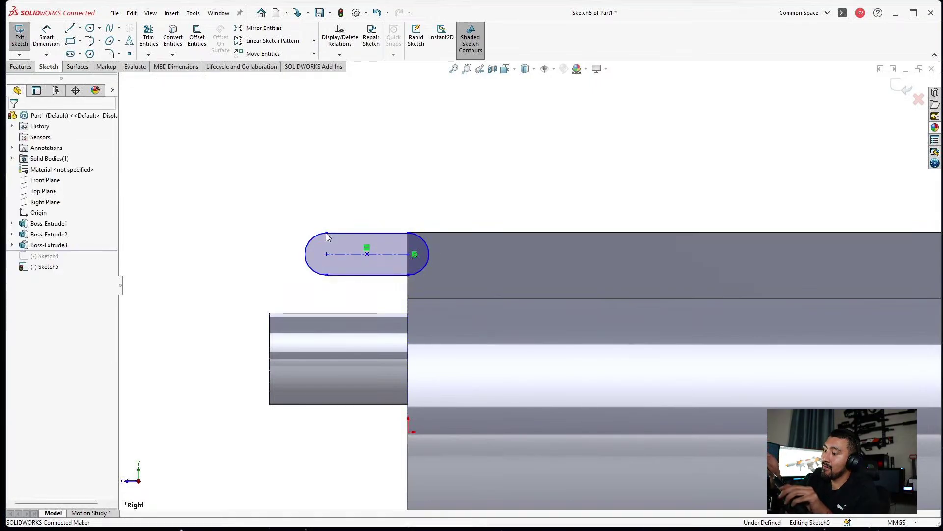
pyautogui.moveTo(408, 233); pyautogui.dragTo(408, 232)
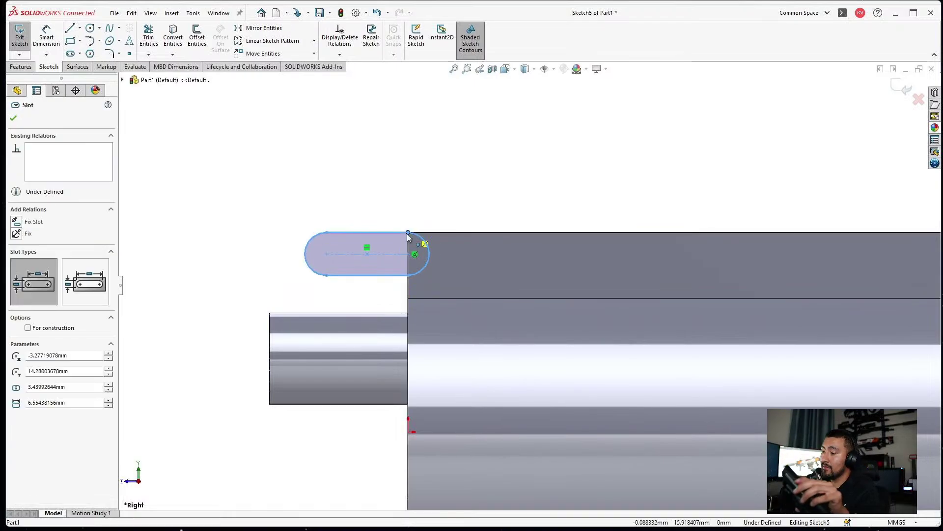
pyautogui.click(366, 199)
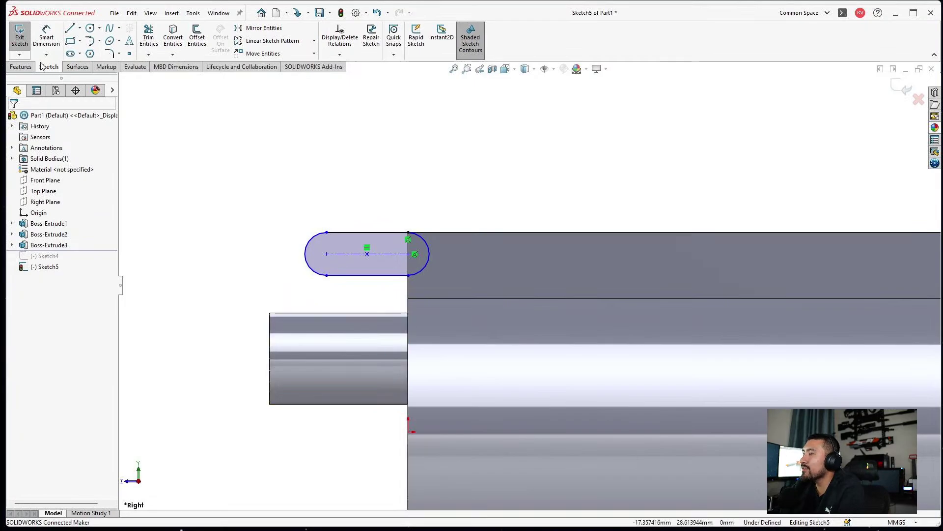
# Dimension the distance from the body's front edge to the slot's outer arc as 5.5 mm.
pyautogui.click(45, 39)
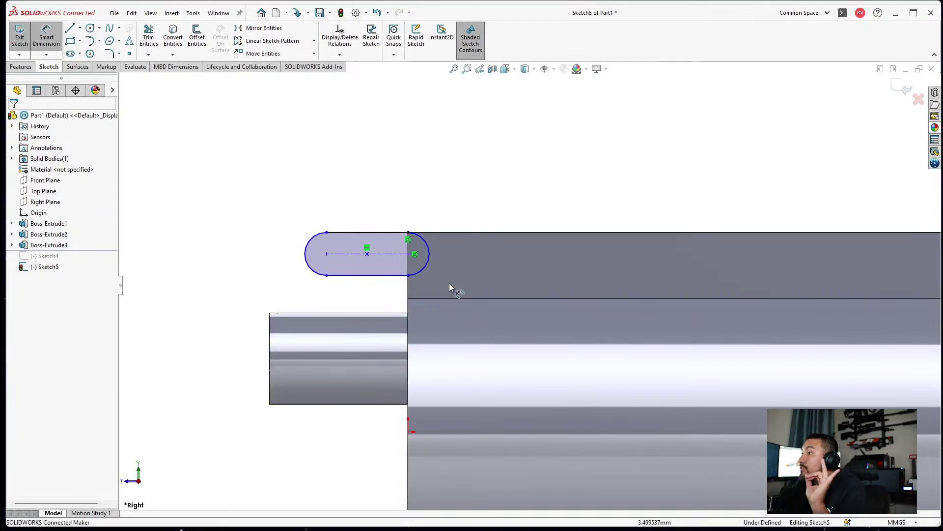
pyautogui.click(407, 268)
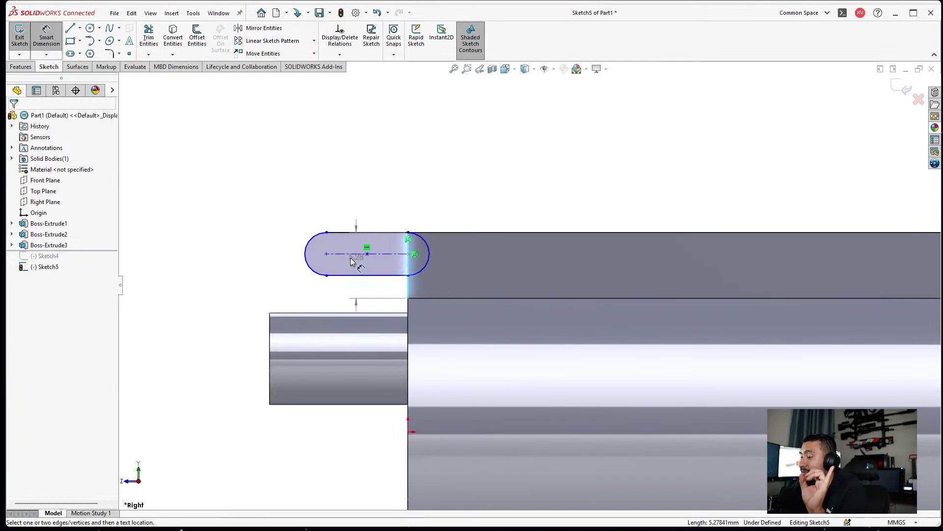
pyautogui.click(312, 263)
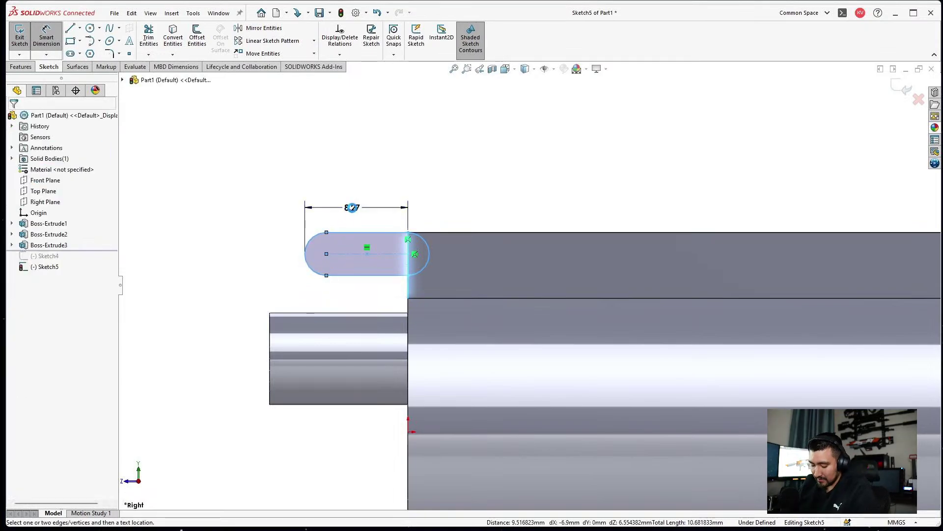
pyautogui.click(352, 209)
pyautogui.write('5.5')
pyautogui.press('Return')
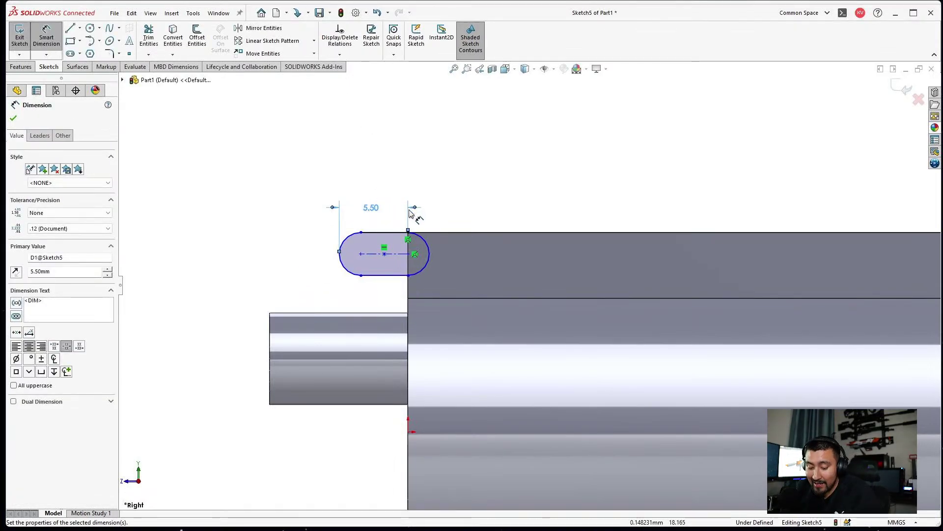
pyautogui.click(418, 140)
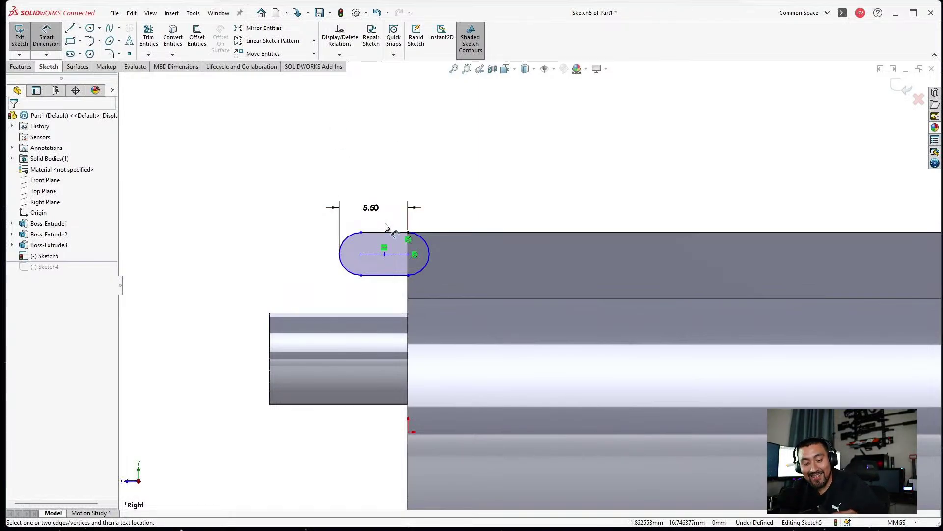
# Dimension the slot's width as 7 mm.
pyautogui.click(387, 252)
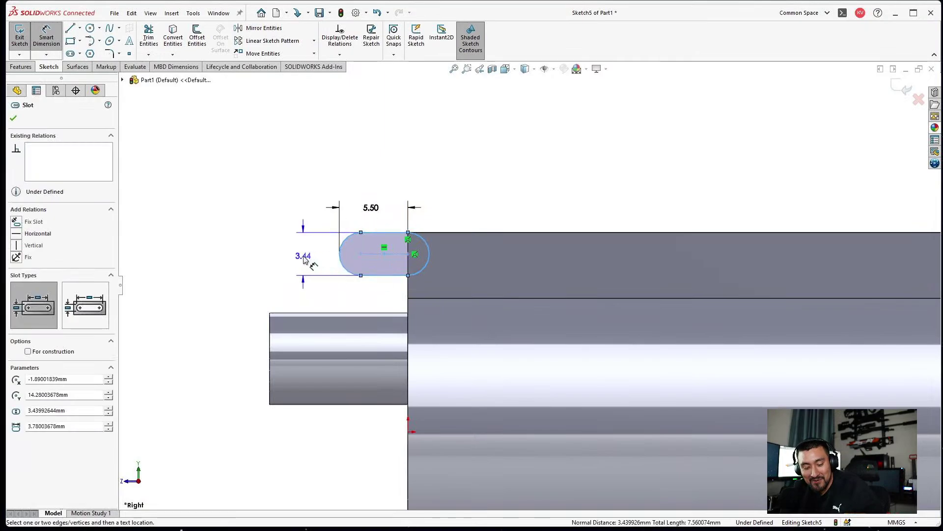
pyautogui.click(304, 256)
pyautogui.write('7')
pyautogui.press('Return')
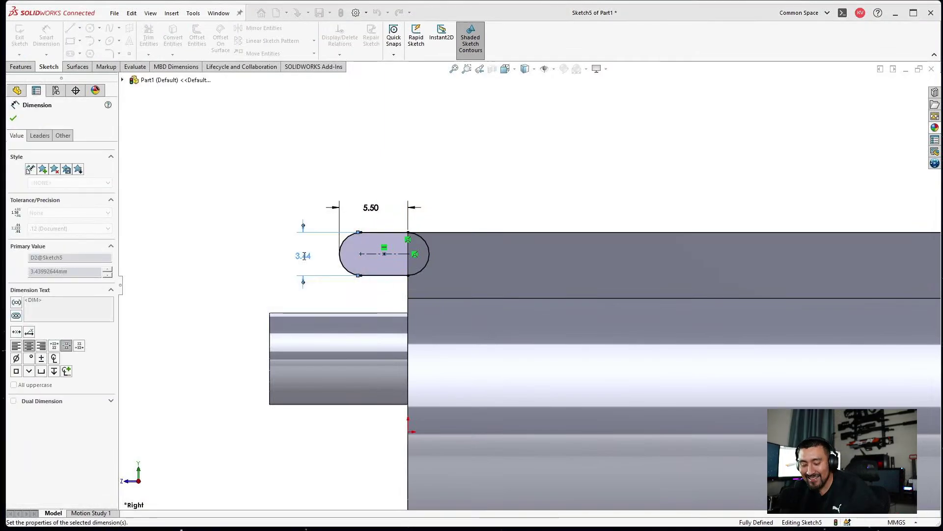
pyautogui.press('Escape')
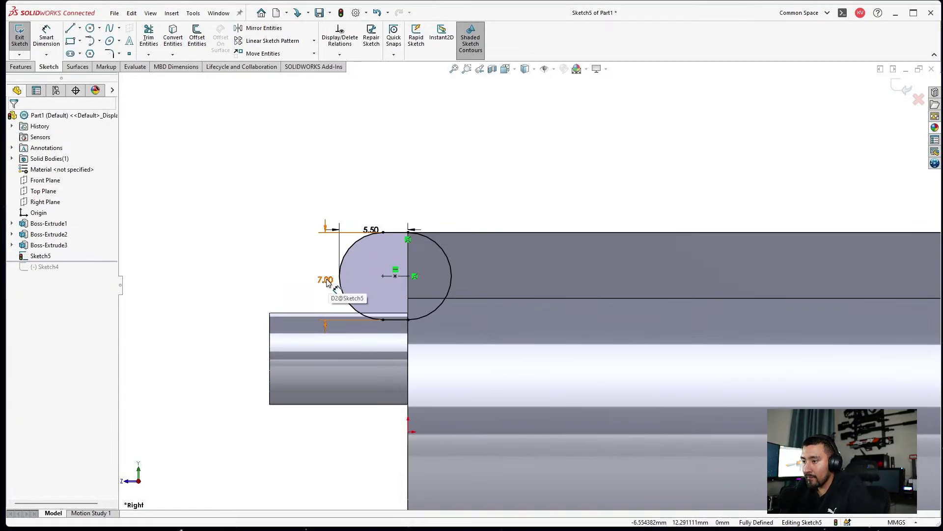
# Set the slot's width to 5.7 mm.
pyautogui.doubleClick(327, 281)
pyautogui.write('5.')
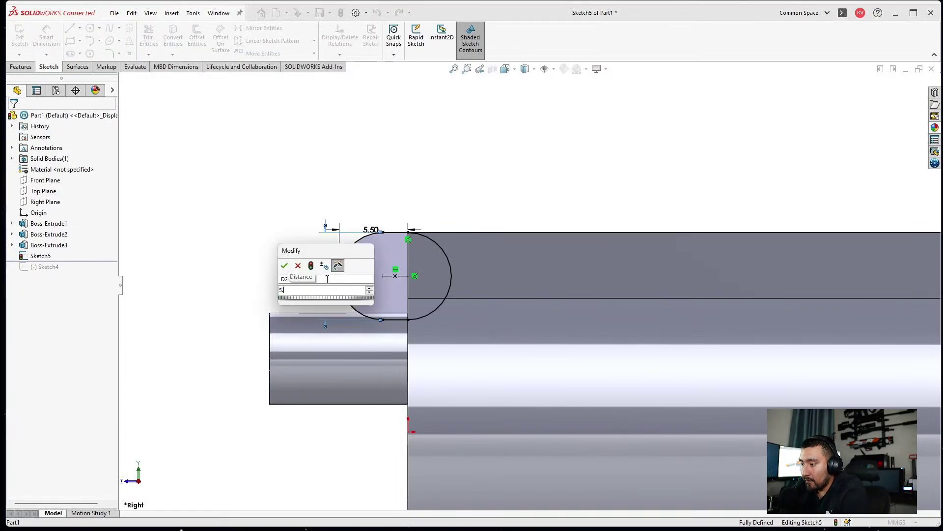
pyautogui.write('7')
pyautogui.press('Return')
pyautogui.click(510, 185)
pyautogui.scroll(1, 539, 291)
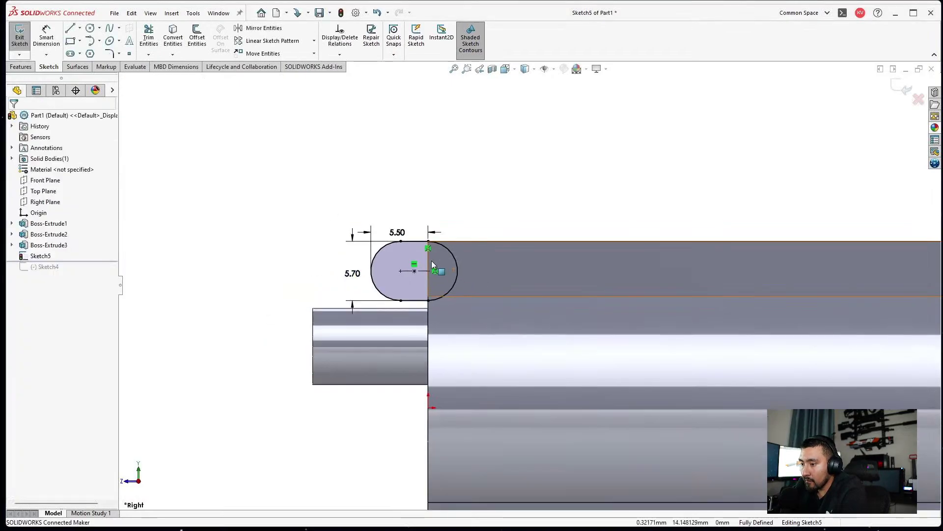
# Start a boss extrusion of the slot sketch, ending its first direction Up To Surface at the side face of the body's upper rib.
pyautogui.moveTo(433, 265); pyautogui.dragTo(470, 286, button='middle')
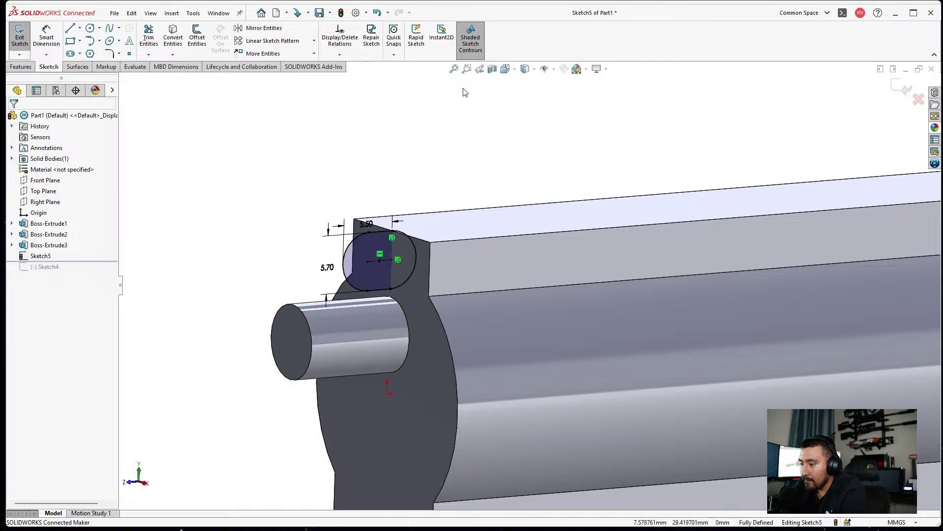
pyautogui.click(21, 67)
pyautogui.click(24, 37)
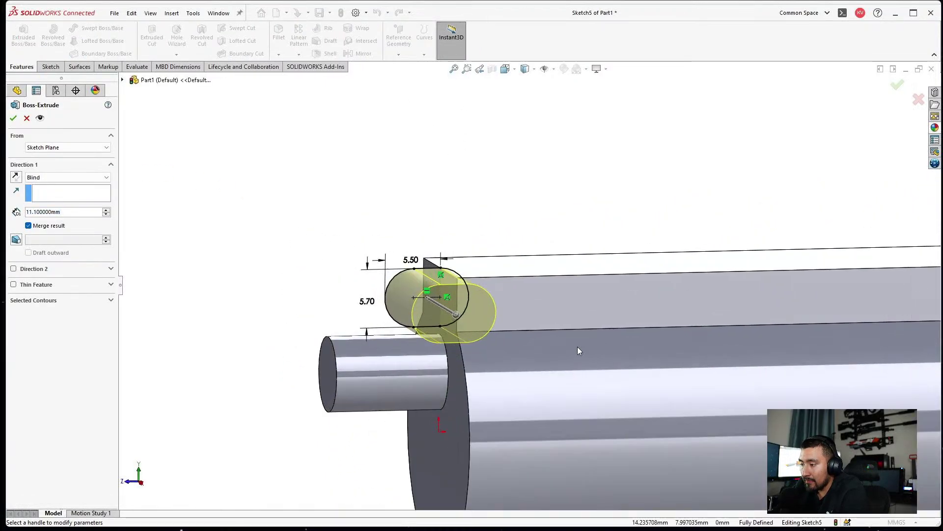
pyautogui.click(67, 178)
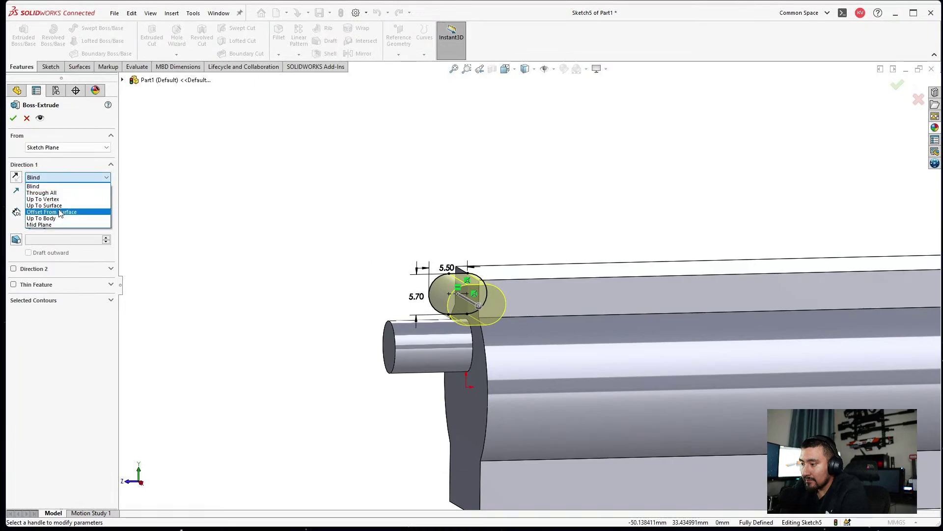
pyautogui.click(54, 205)
pyautogui.click(510, 285)
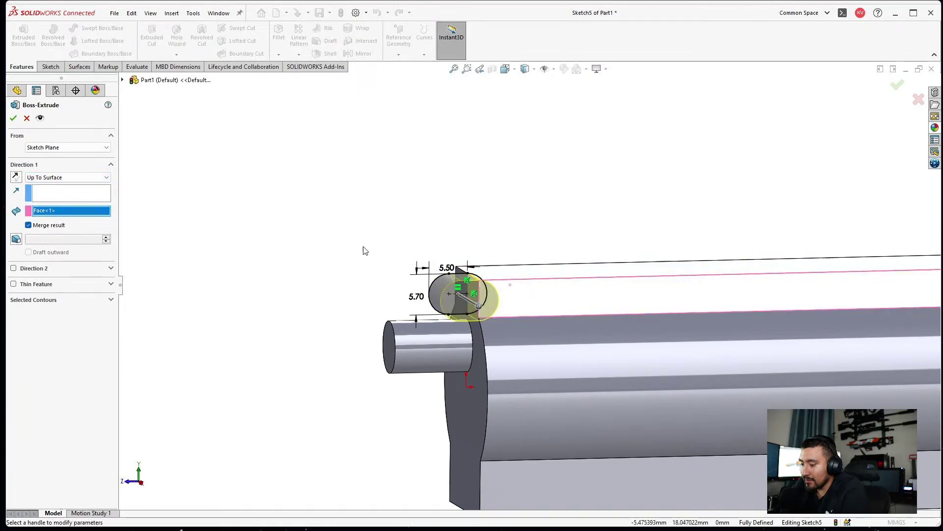
# Add a second extrusion direction Up To Surface at the upper rib's opposite side face and complete the slot boss.
pyautogui.click(14, 268)
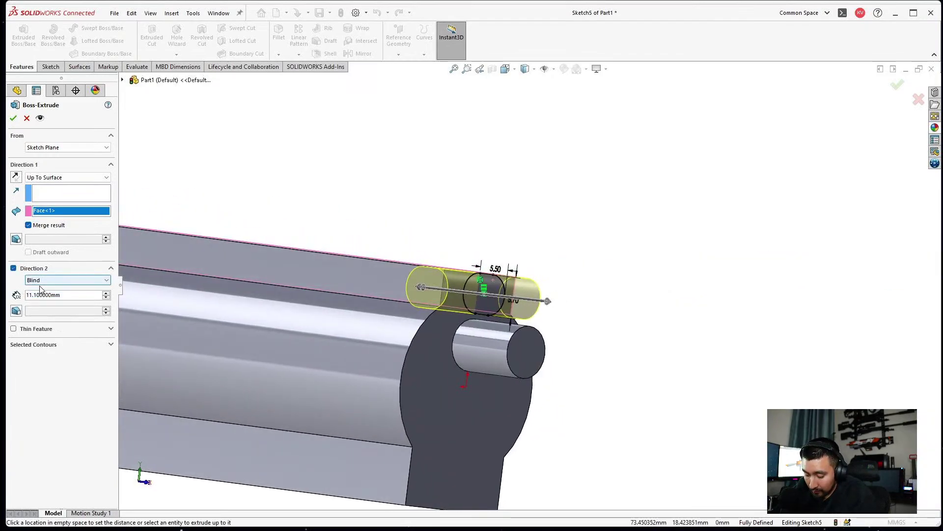
pyautogui.click(54, 280)
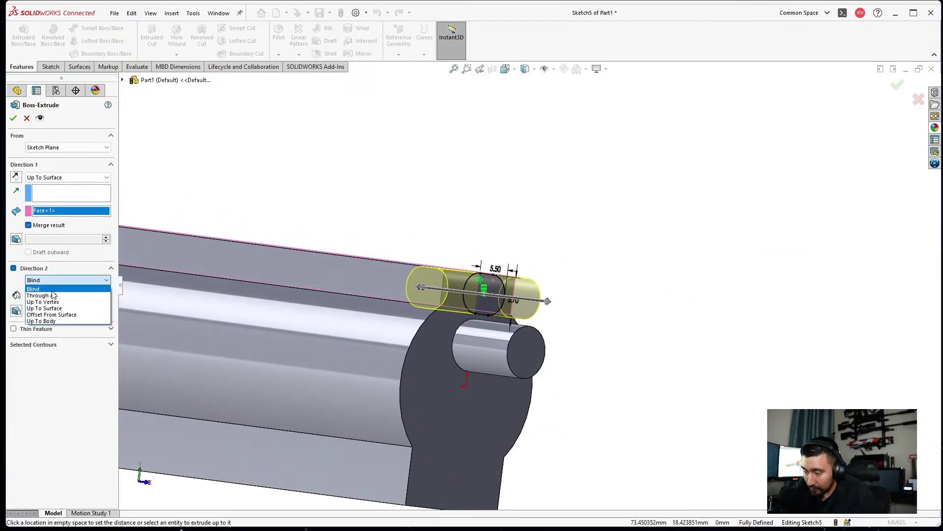
pyautogui.click(44, 308)
pyautogui.click(348, 284)
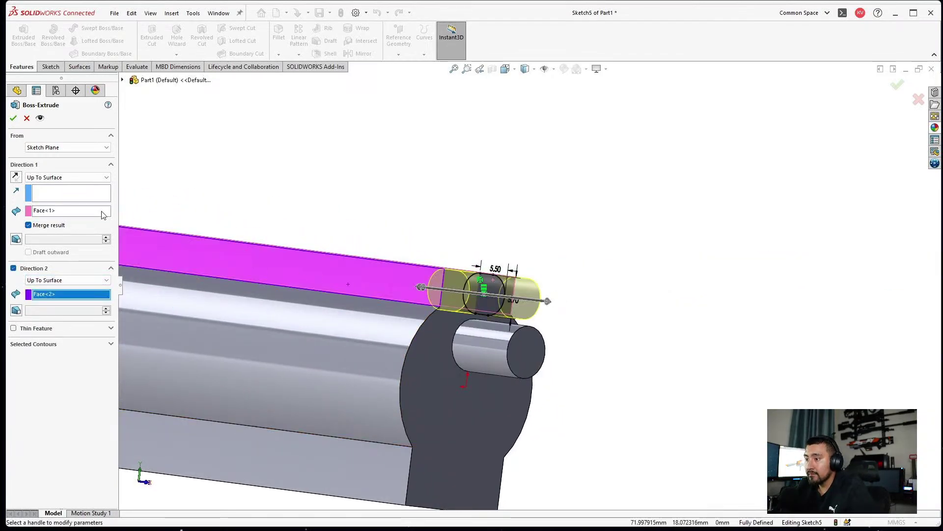
pyautogui.click(13, 118)
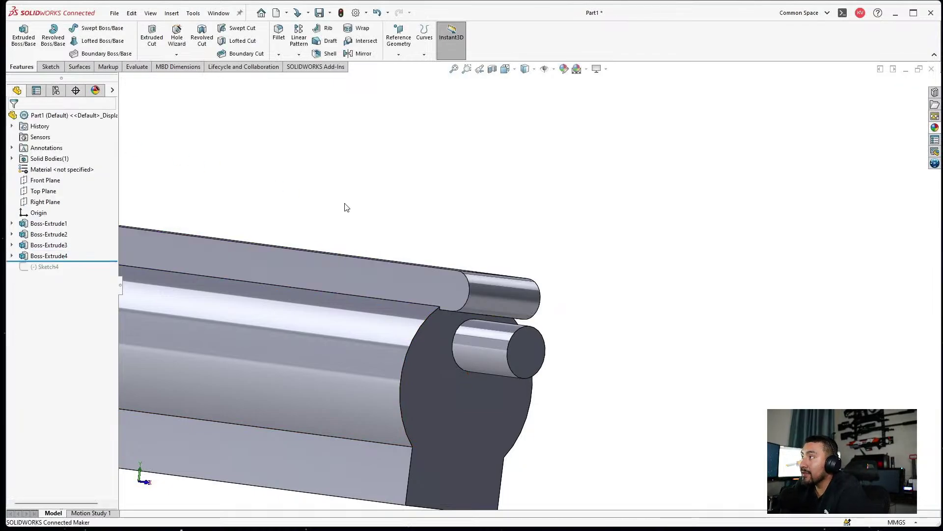
# Open the Save As dialog for the part and browse up from the 3DSC folder to the personal OneDrive folder.
pyautogui.moveTo(344, 204); pyautogui.dragTo(236, 201, button='middle')
pyautogui.scroll(3, 478, 382)
pyautogui.moveTo(478, 382); pyautogui.dragTo(476, 377, button='middle')
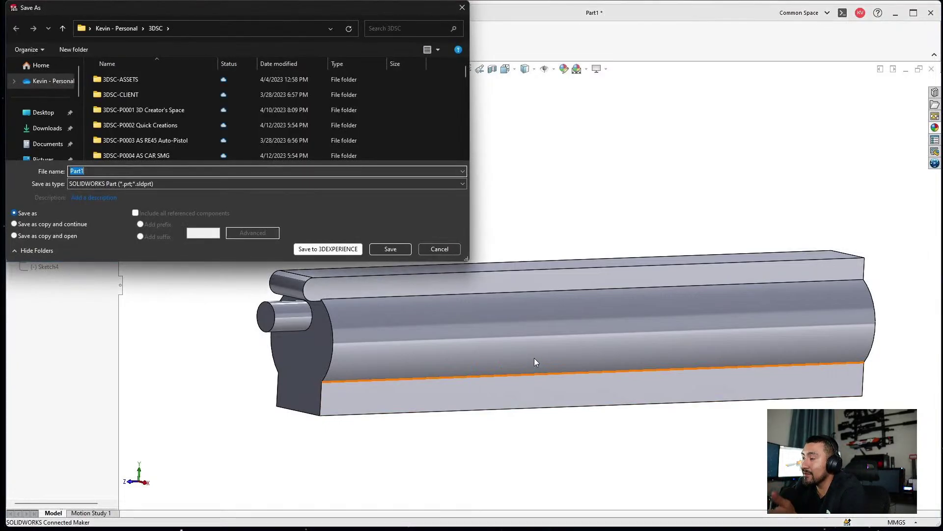
pyautogui.click(114, 28)
pyautogui.scroll(-1, 209, 116)
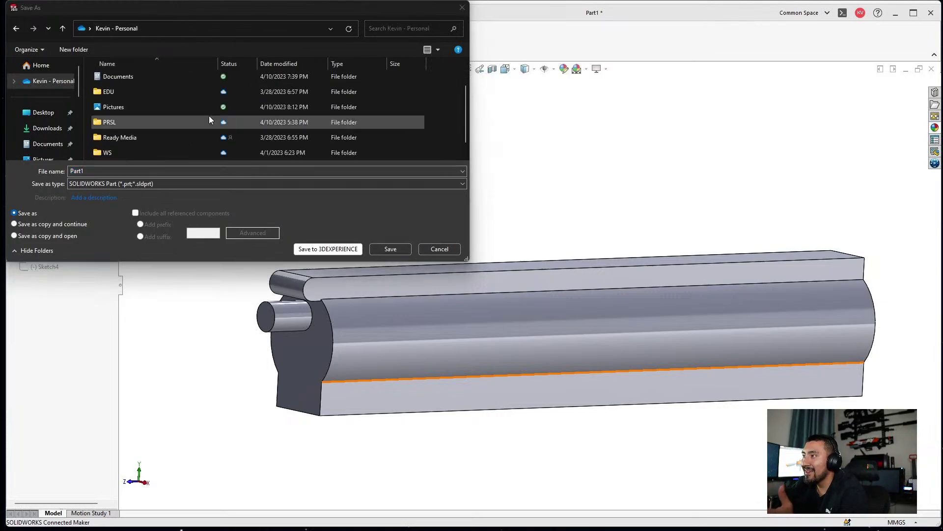
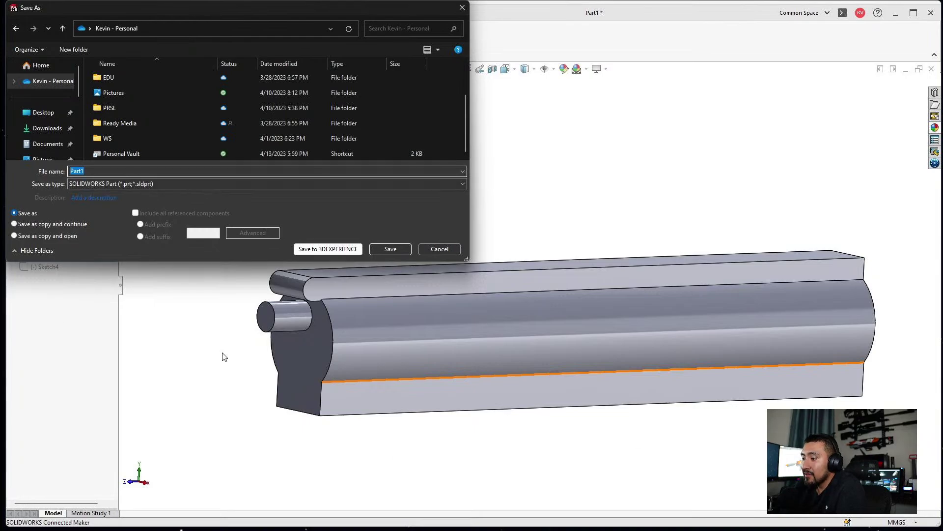
# Switch to Notion, open the 3DSC Creator's Space page full screen and look through its High Priority gallery.
pyautogui.click(476, 522)
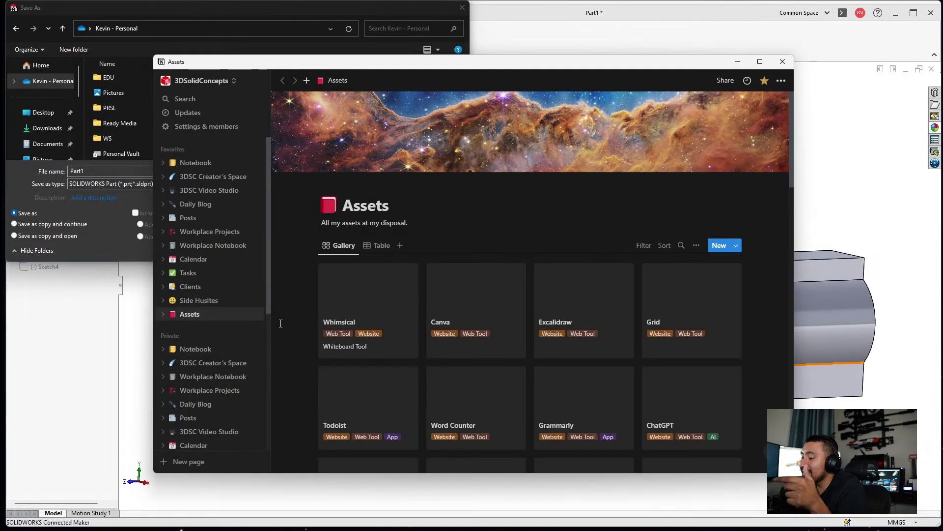
pyautogui.click(207, 177)
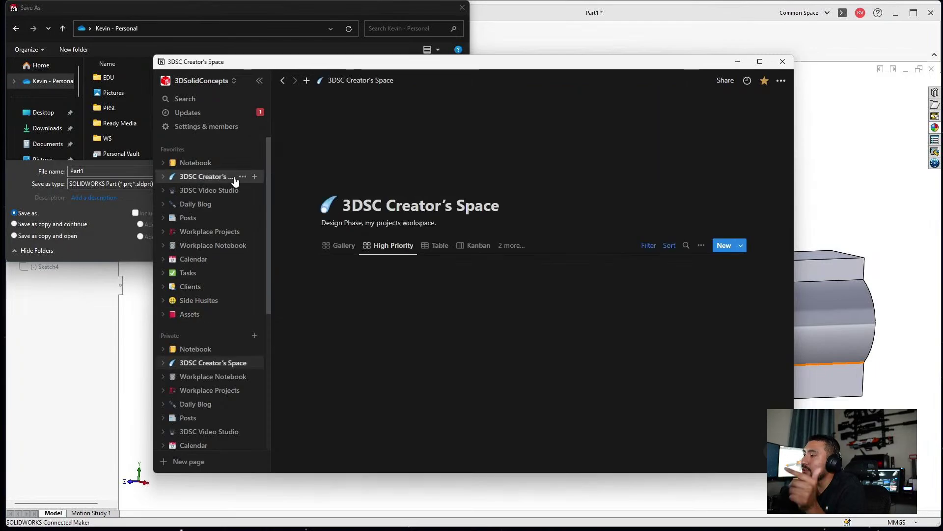
pyautogui.click(761, 62)
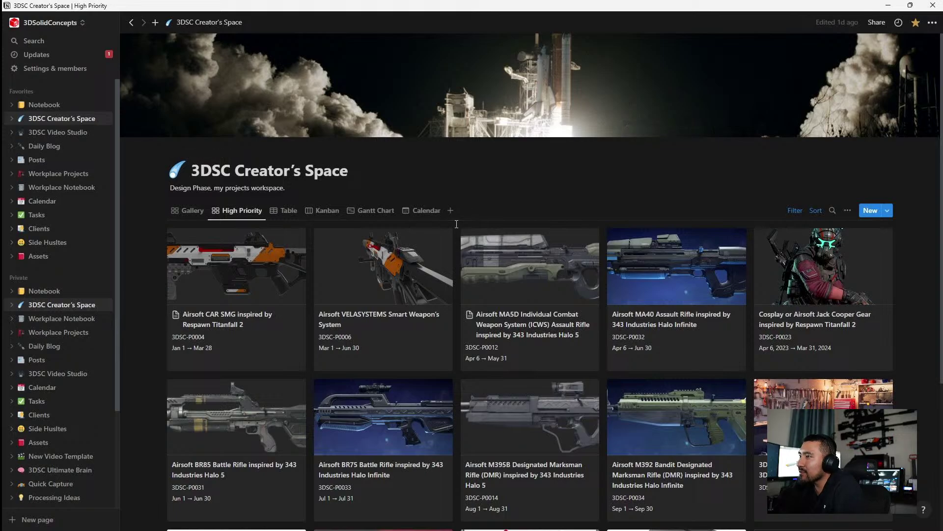
pyautogui.moveTo(423, 242)
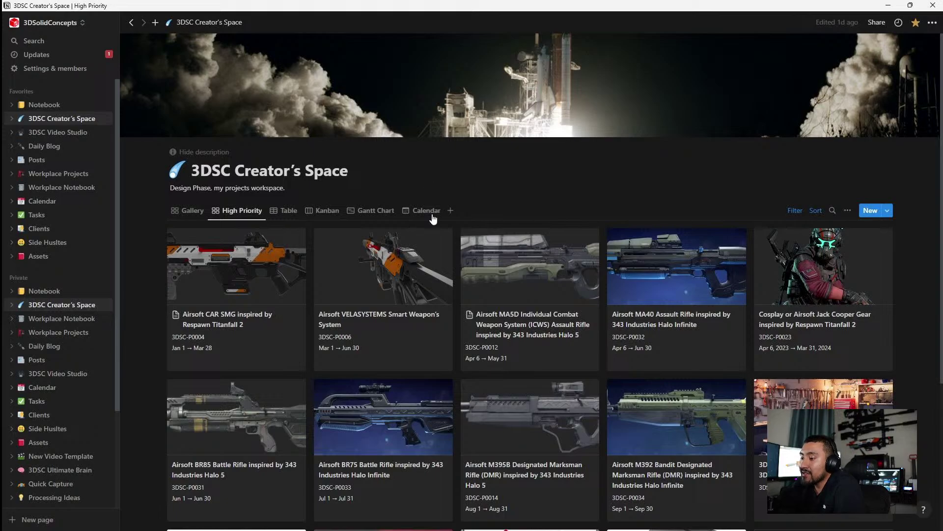
pyautogui.scroll(-2, 491, 148)
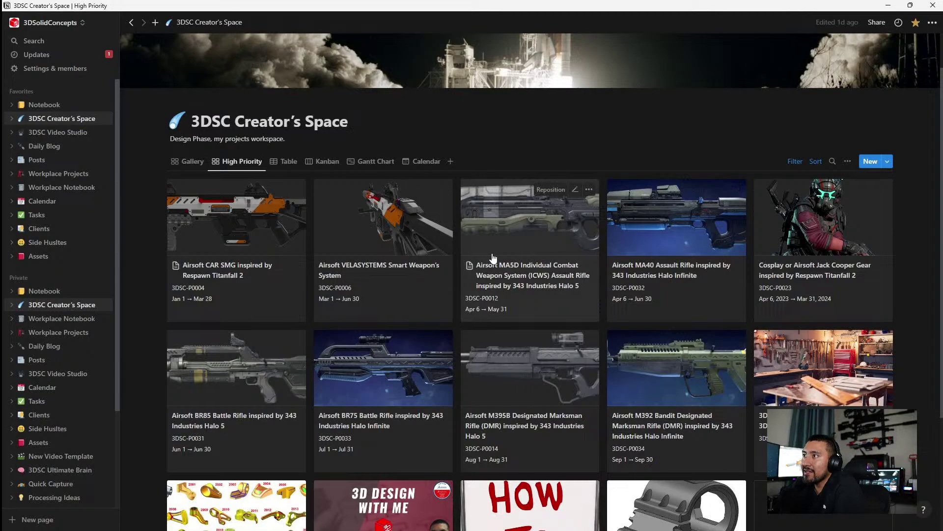
# Examine the project codes, priorities and statuses in the Creator's Space table view, and return to the High Priority gallery.
pyautogui.click(280, 163)
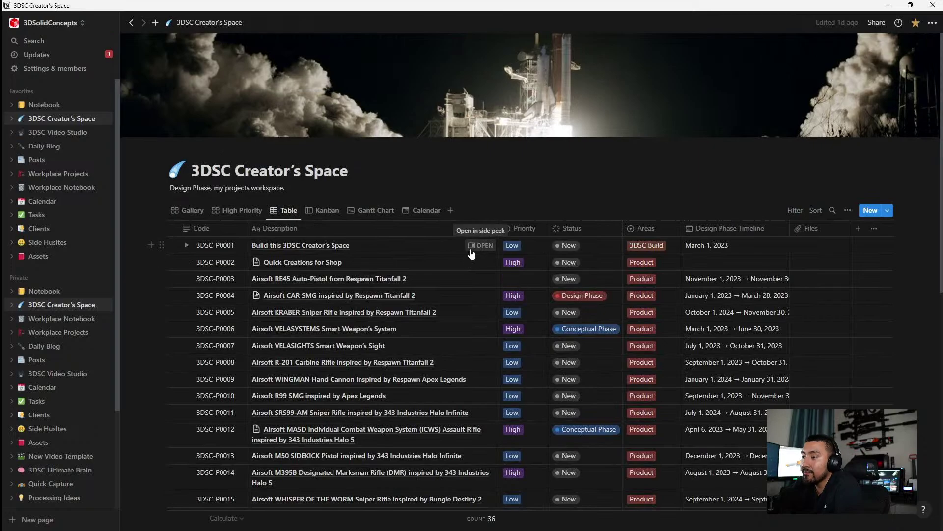
pyautogui.scroll(-1, 461, 286)
pyautogui.scroll(-4, 461, 285)
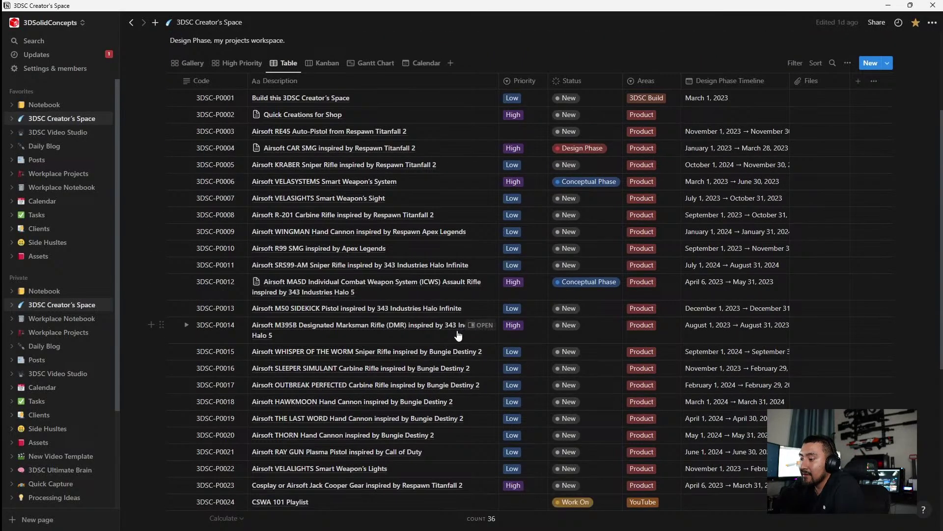
pyautogui.scroll(3, 462, 338)
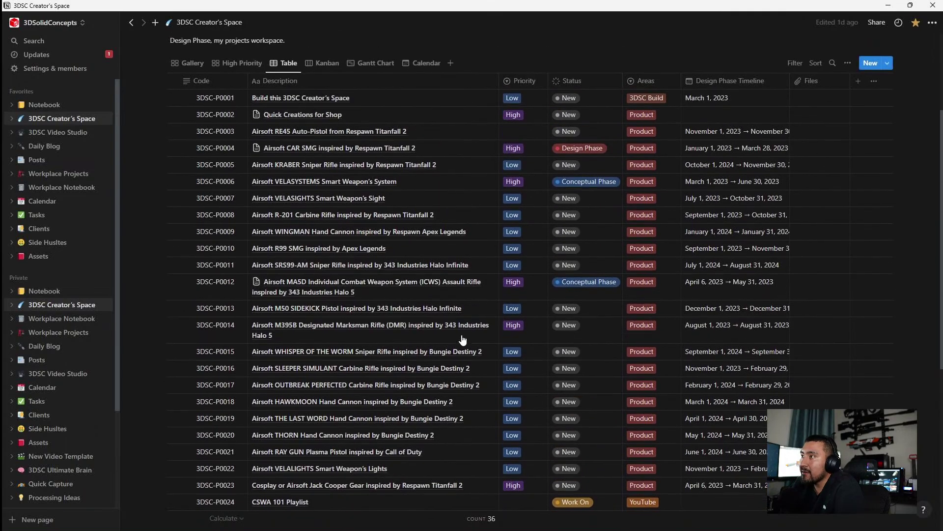
pyautogui.scroll(-1, 462, 339)
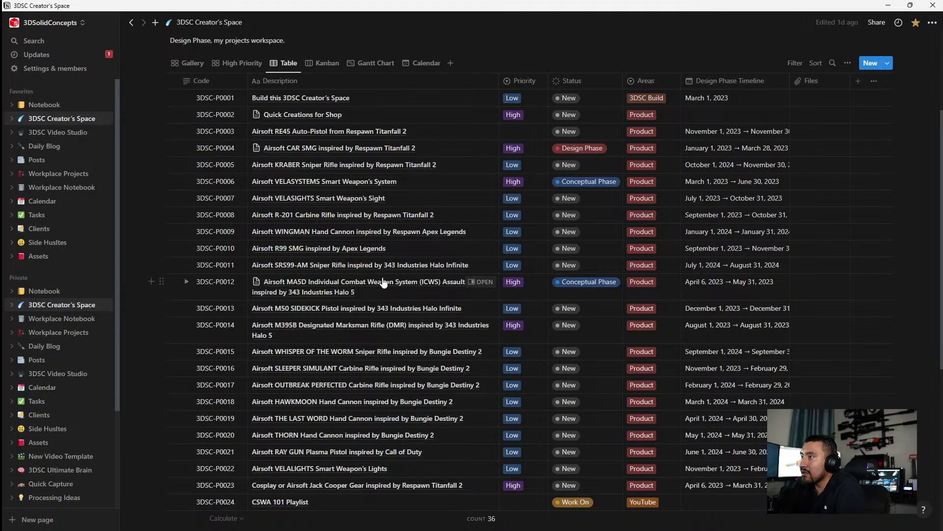
pyautogui.click(233, 67)
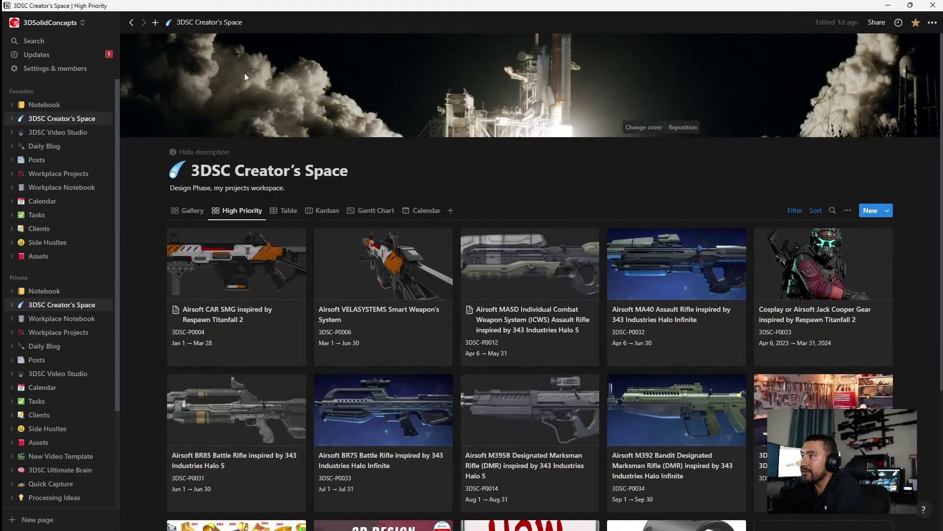
pyautogui.scroll(-2, 544, 314)
pyautogui.scroll(2, 544, 314)
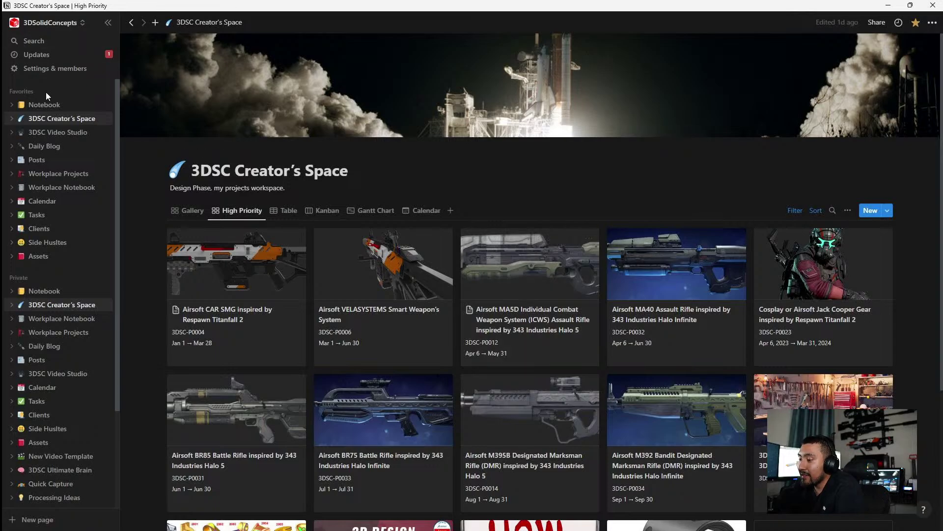
# Add a new entry to the 3DSC Video Studio table and fill it from the Video Workflow Template.
pyautogui.click(58, 133)
pyautogui.click(186, 186)
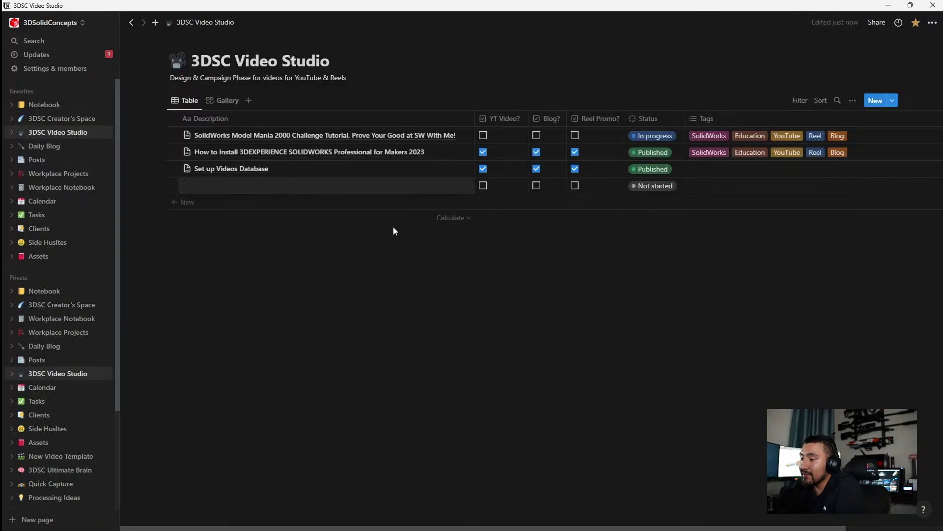
pyautogui.click(454, 185)
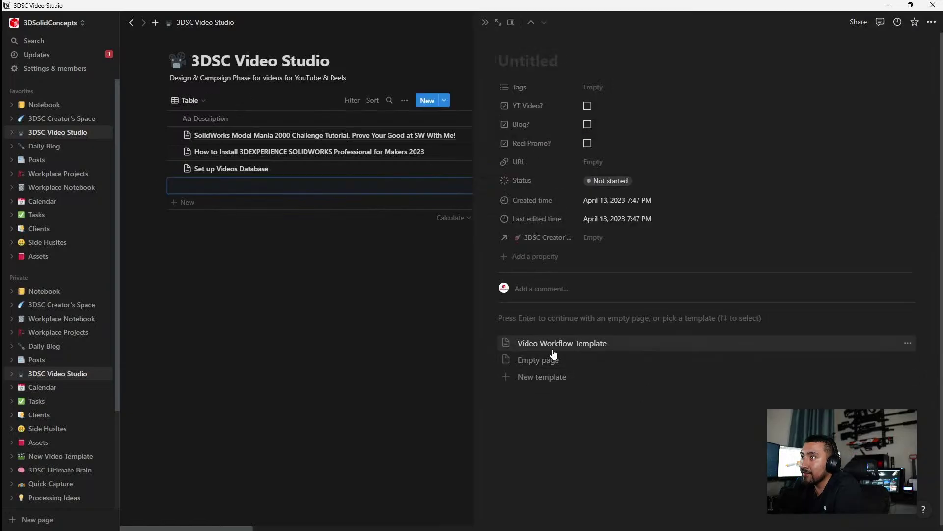
pyautogui.click(551, 347)
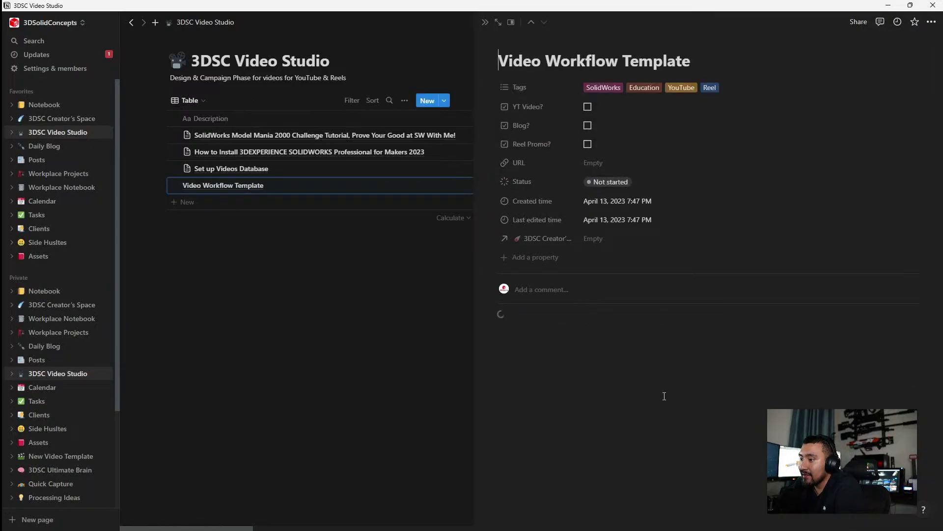
# Review the new entry's Workflow section and its Concept Phase and Design Phase checklists.
pyautogui.scroll(-3, 655, 362)
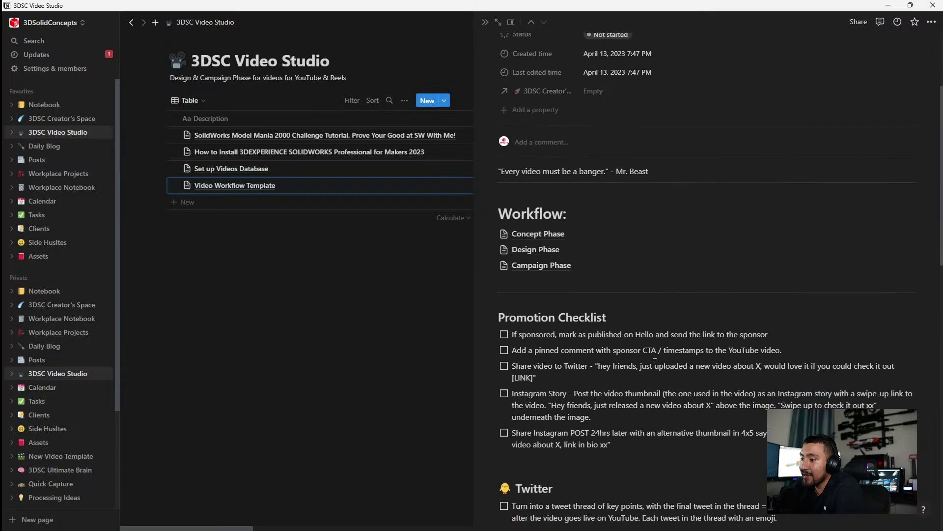
pyautogui.click(550, 237)
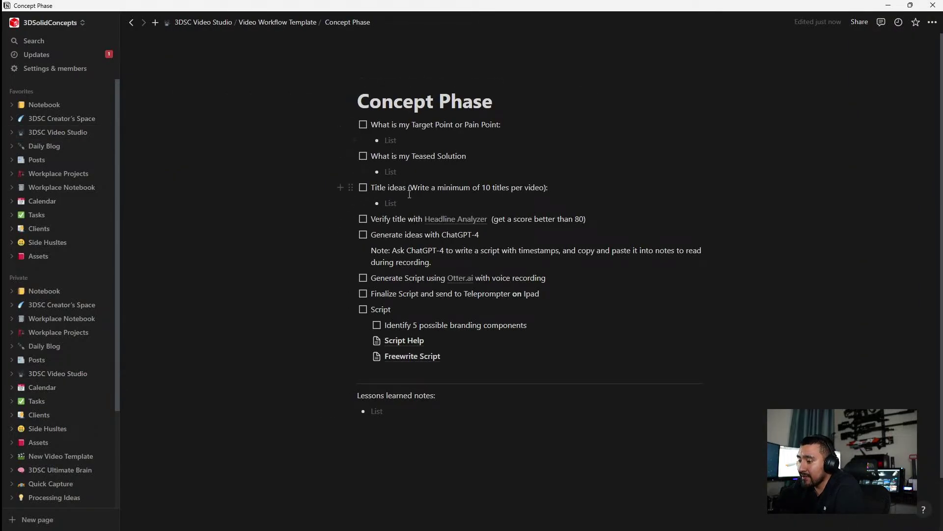
pyautogui.click(264, 24)
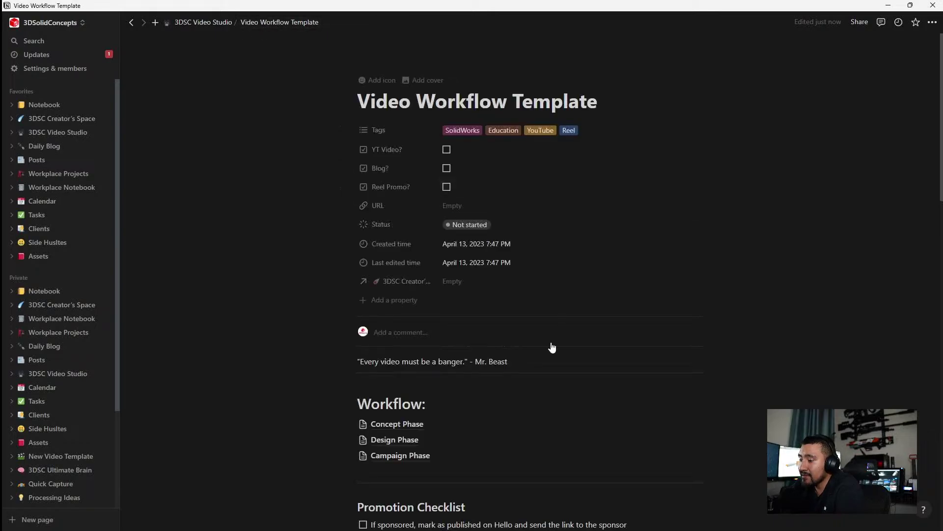
pyautogui.click(391, 441)
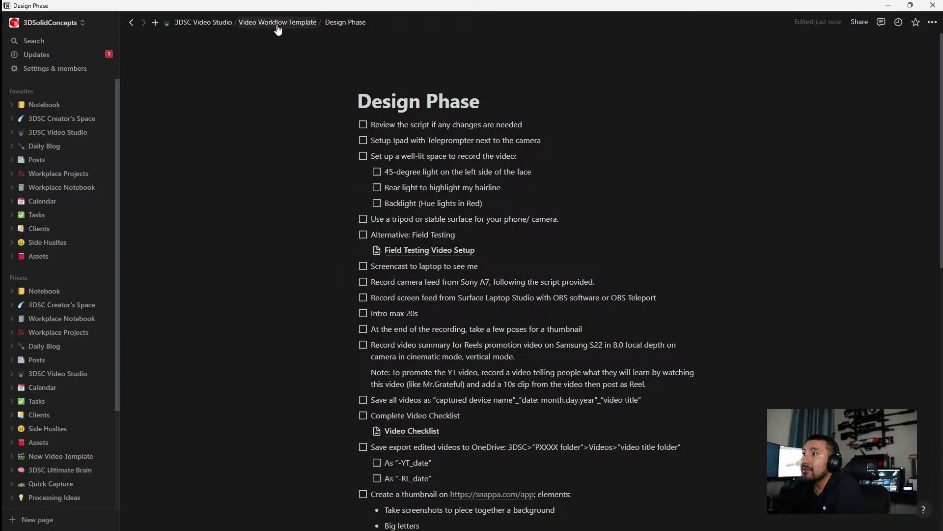
pyautogui.click(278, 25)
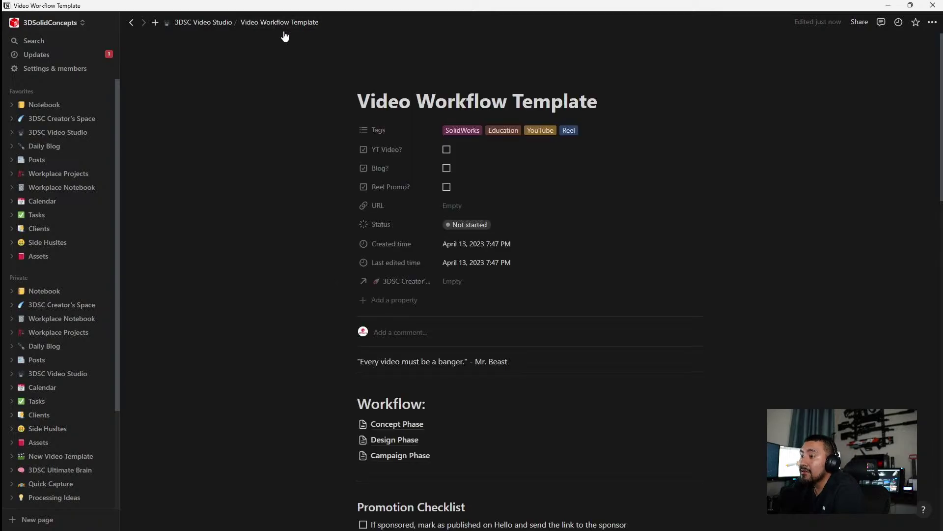
# Read through the Campaign Phase checklist of the new video entry.
pyautogui.click(396, 454)
pyautogui.scroll(-8, 496, 211)
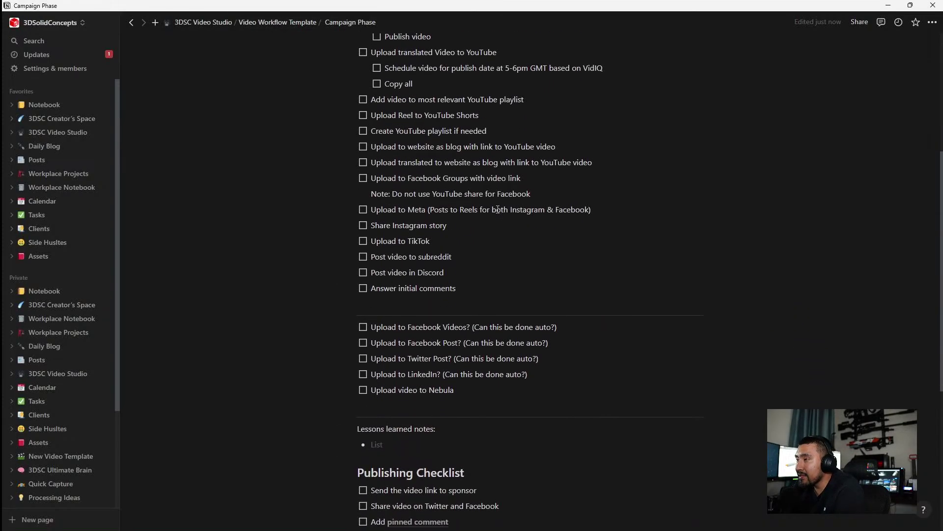
pyautogui.scroll(-2, 495, 216)
pyautogui.scroll(5, 491, 224)
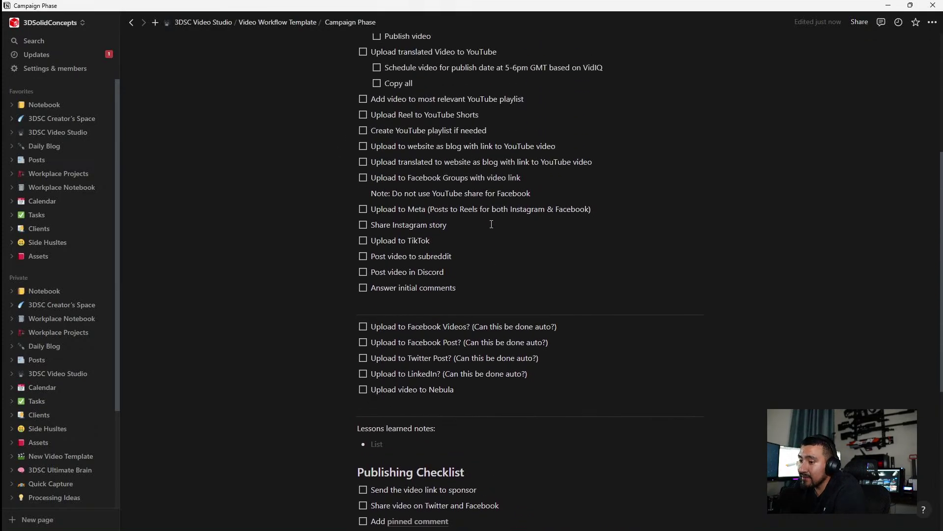
pyautogui.scroll(3, 491, 225)
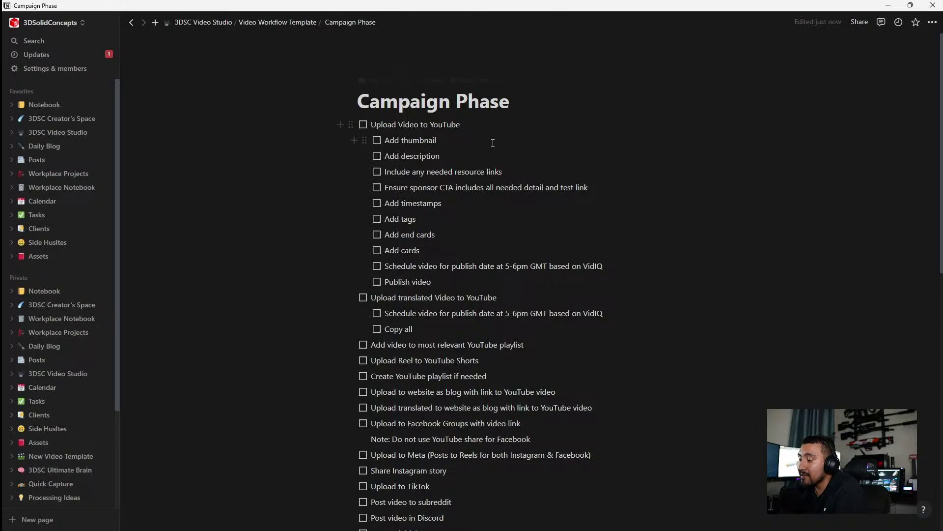
# Add a new entry at the end of the Notebook table and open it as an empty page.
pyautogui.click(58, 109)
pyautogui.scroll(-15, 506, 295)
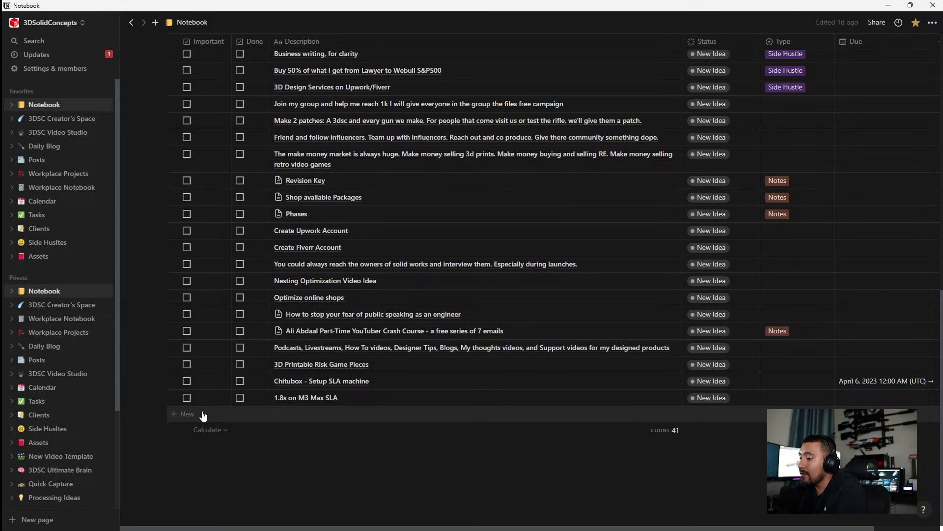
pyautogui.click(203, 416)
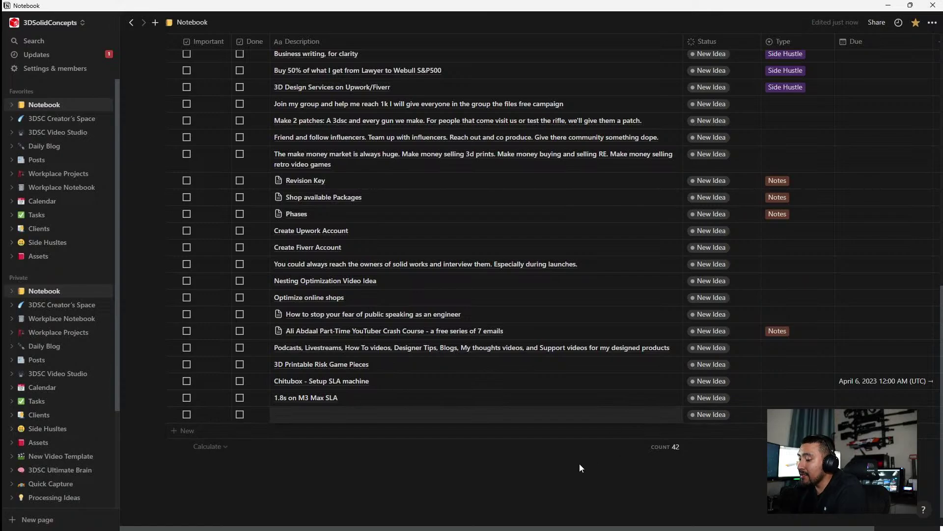
pyautogui.click(489, 455)
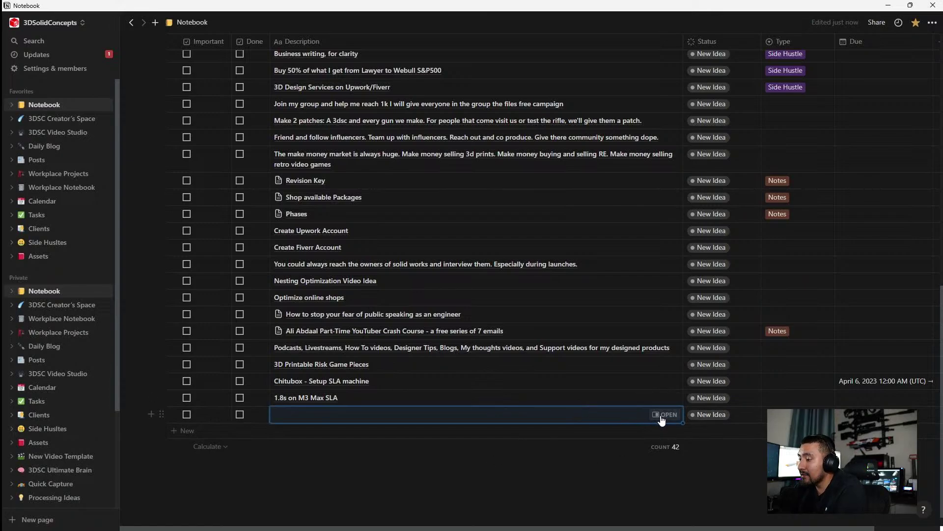
pyautogui.click(665, 415)
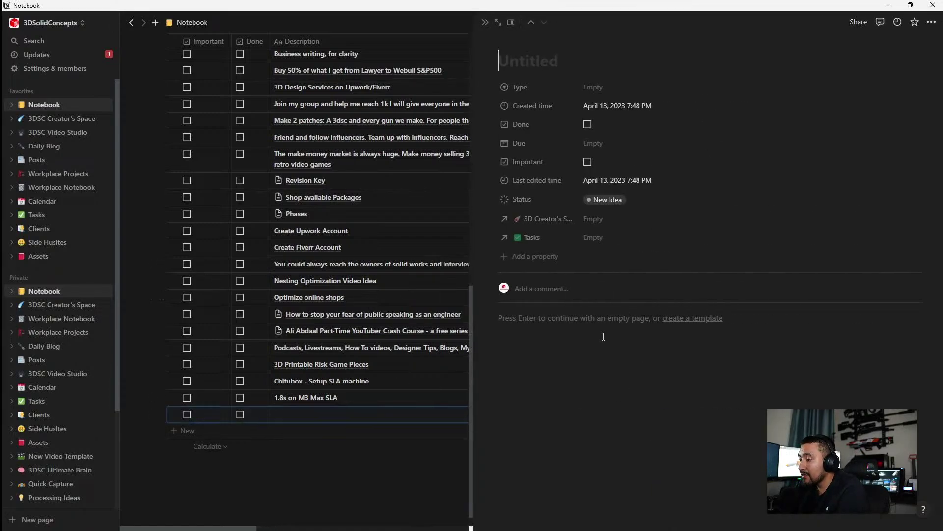
pyautogui.press('Return')
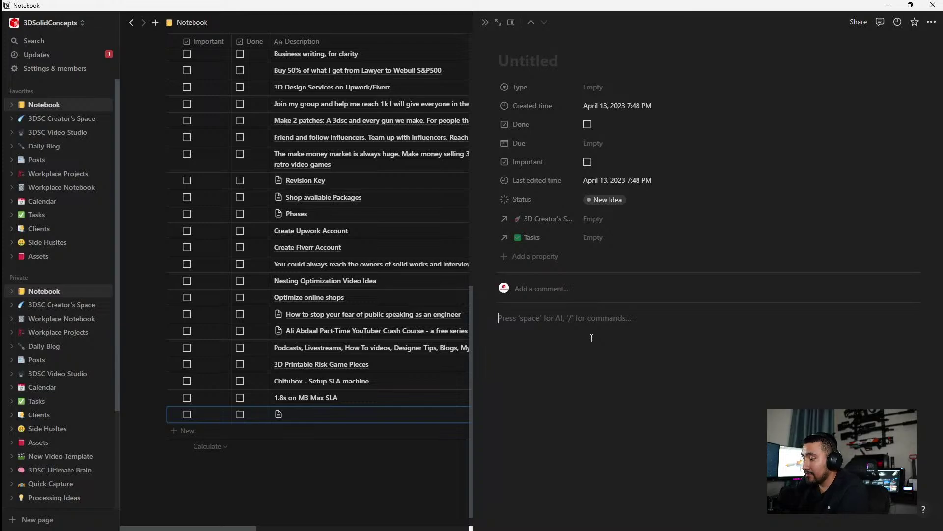
# Write the prompt "give a list of 20 great movies and their summary:" in the new entry's body.
pyautogui.write('give a l')
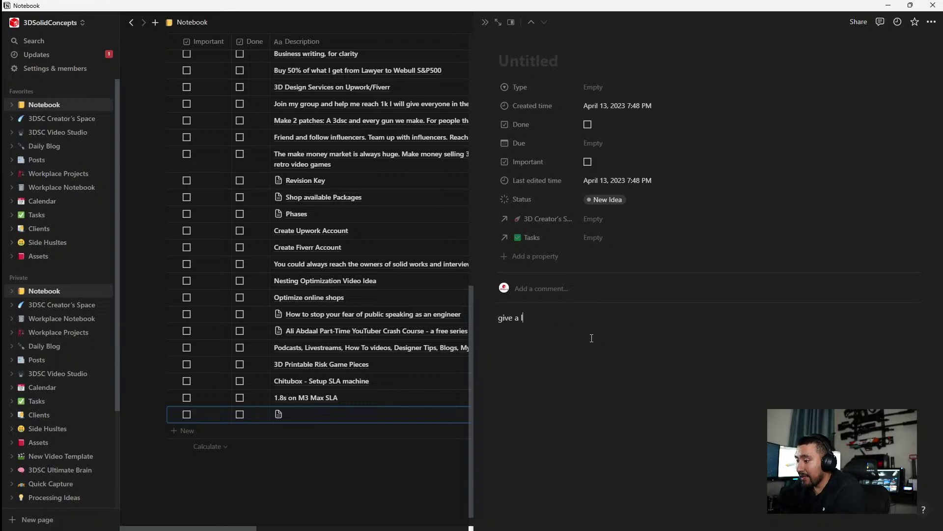
pyautogui.write('ist of 2')
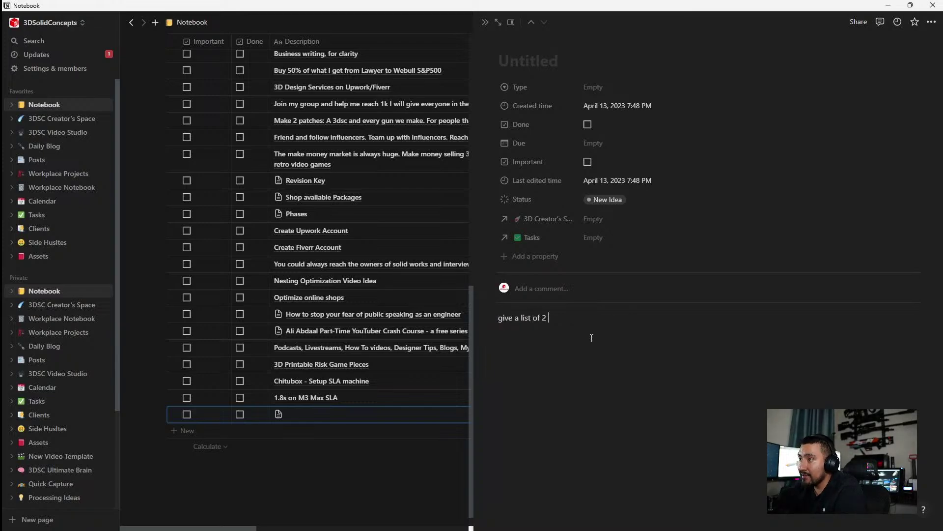
pyautogui.write('0 great ')
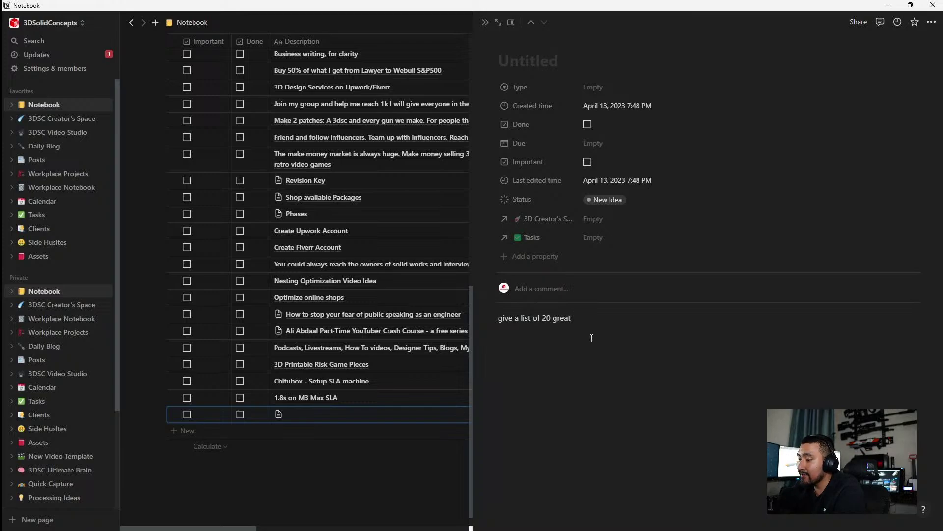
pyautogui.write('movies and the')
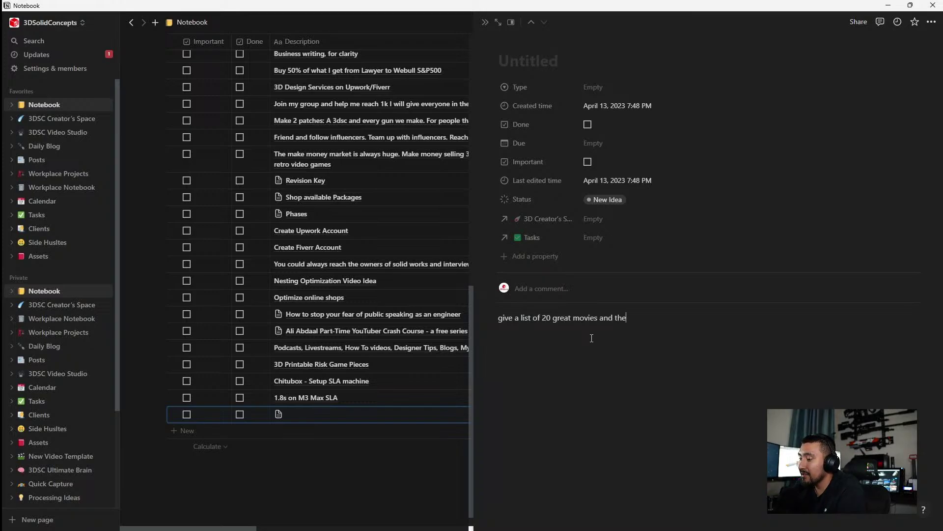
pyautogui.write('ir summary')
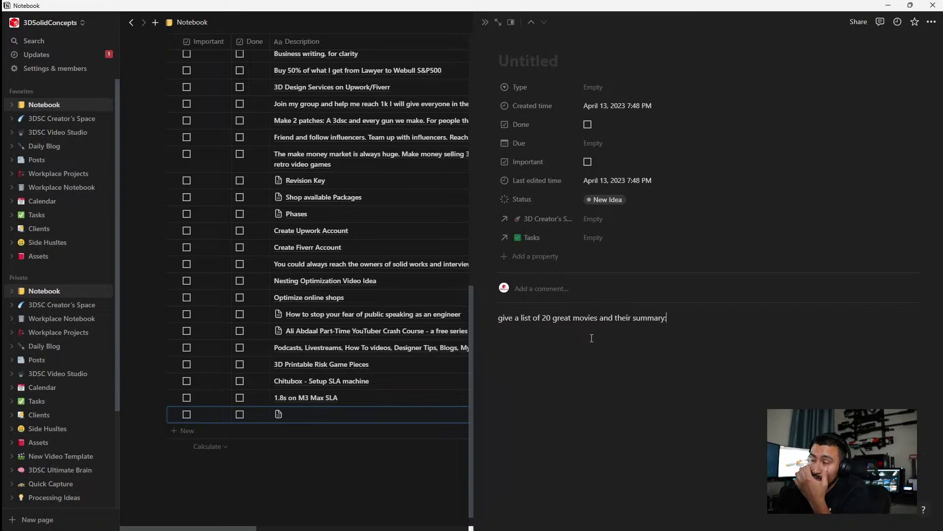
pyautogui.write(':')
# Have Notion AI continue writing below the prompt, accept the generated movie list, and close the entry.
pyautogui.press('Return')
pyautogui.press('space')
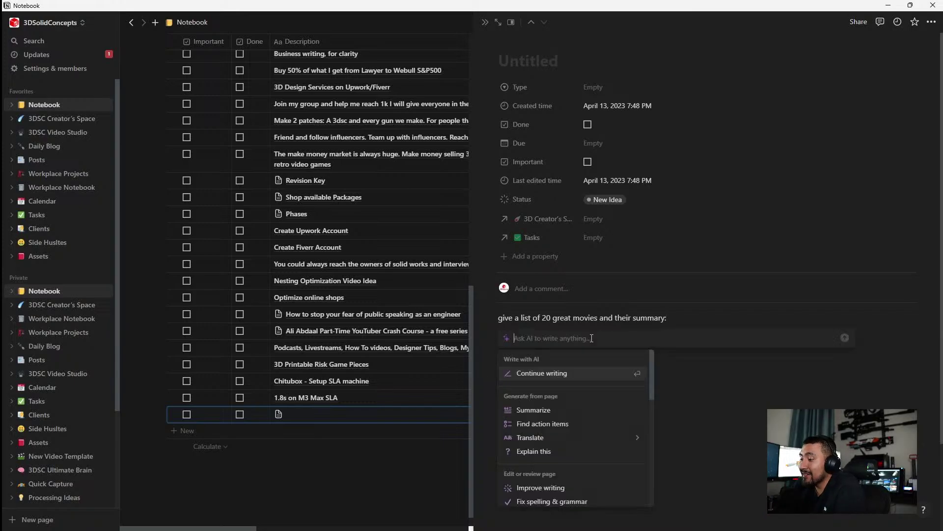
pyautogui.click(543, 374)
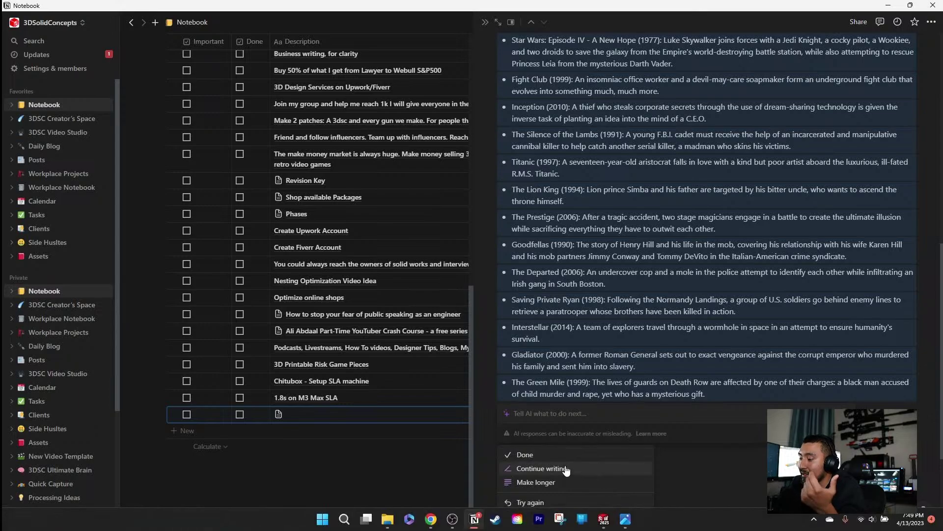
pyautogui.scroll(-1, 557, 468)
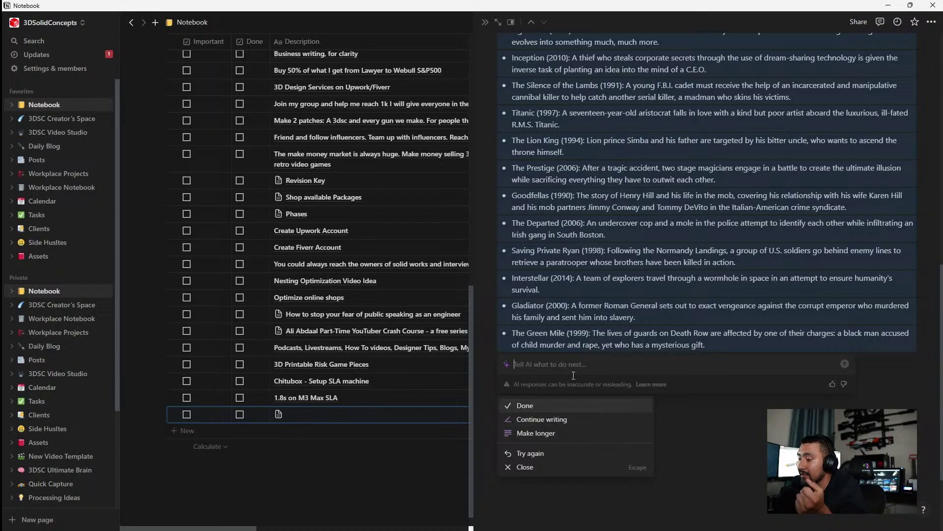
pyautogui.press('Return')
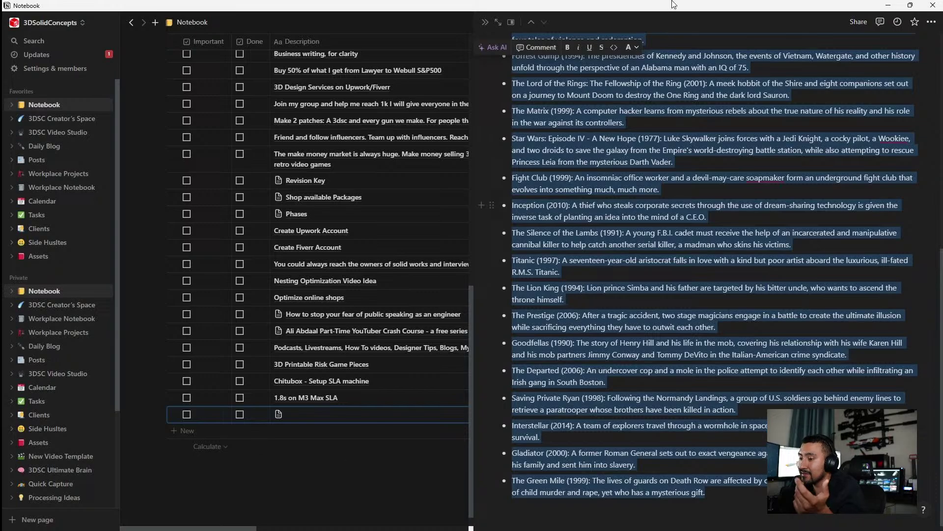
pyautogui.press('Escape')
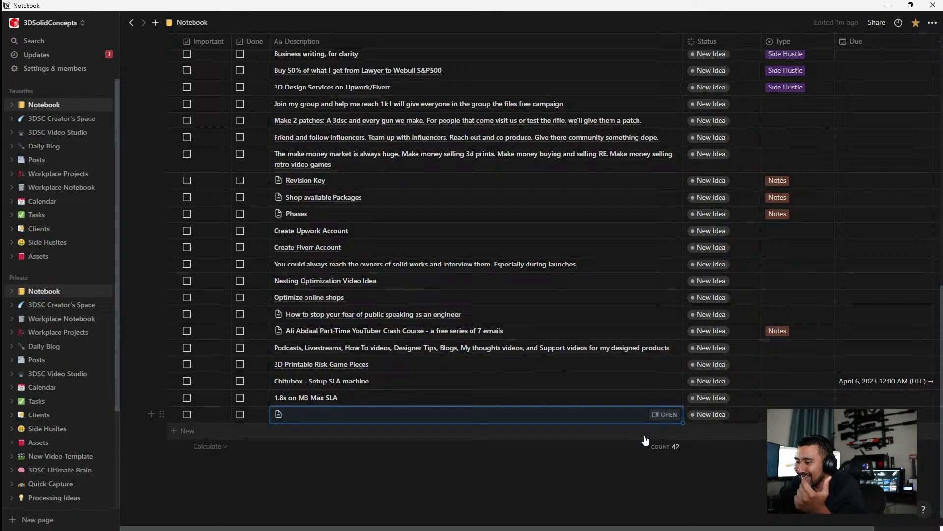
# Delete the untitled entry at the end of the Notebook table.
pyautogui.click(627, 474)
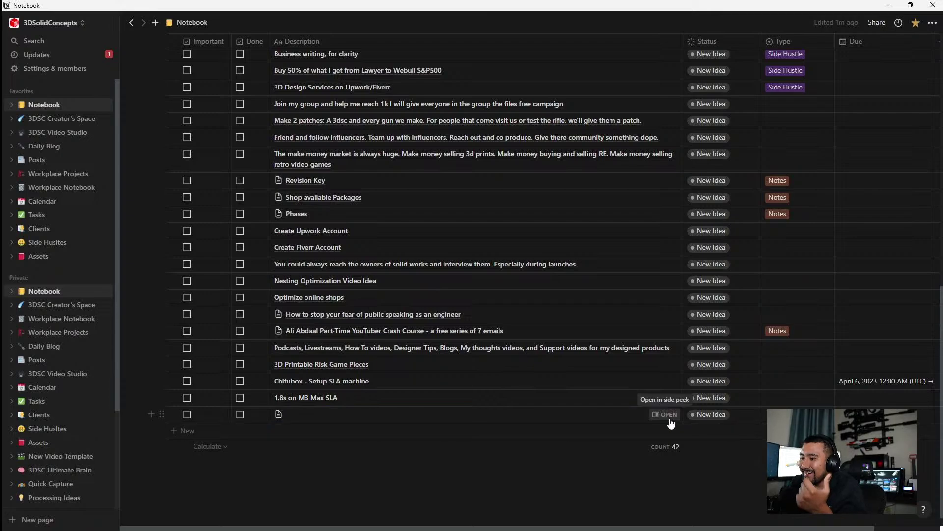
pyautogui.click(163, 416)
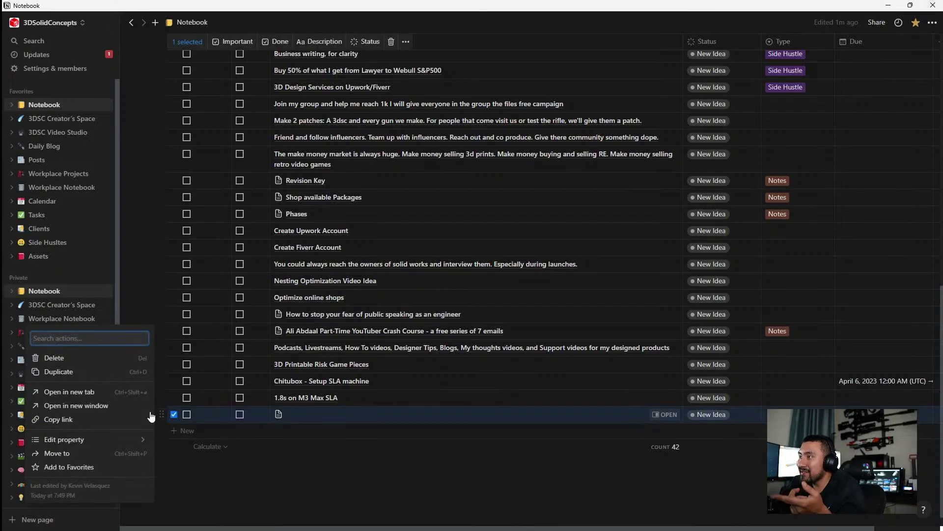
pyautogui.click(69, 360)
# Delete the Video Workflow Template entry from the 3DSC Video Studio table.
pyautogui.click(48, 133)
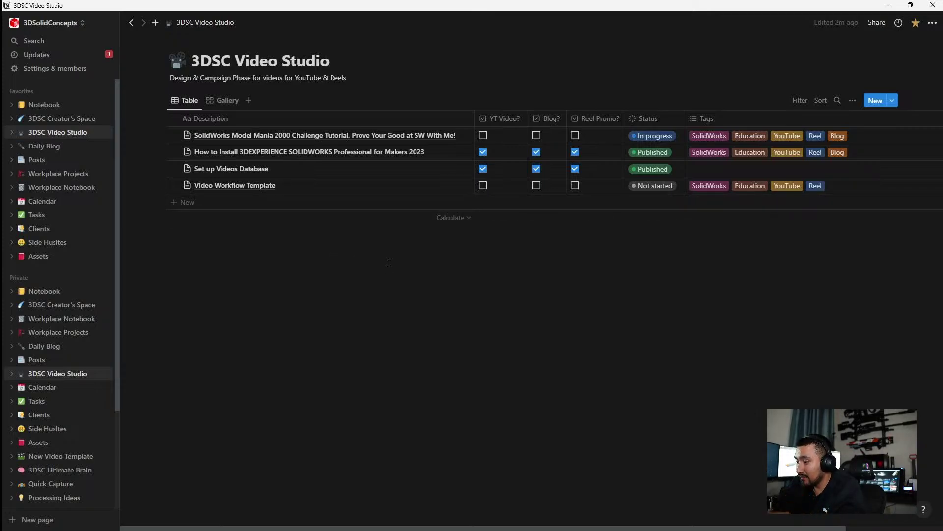
pyautogui.click(162, 185)
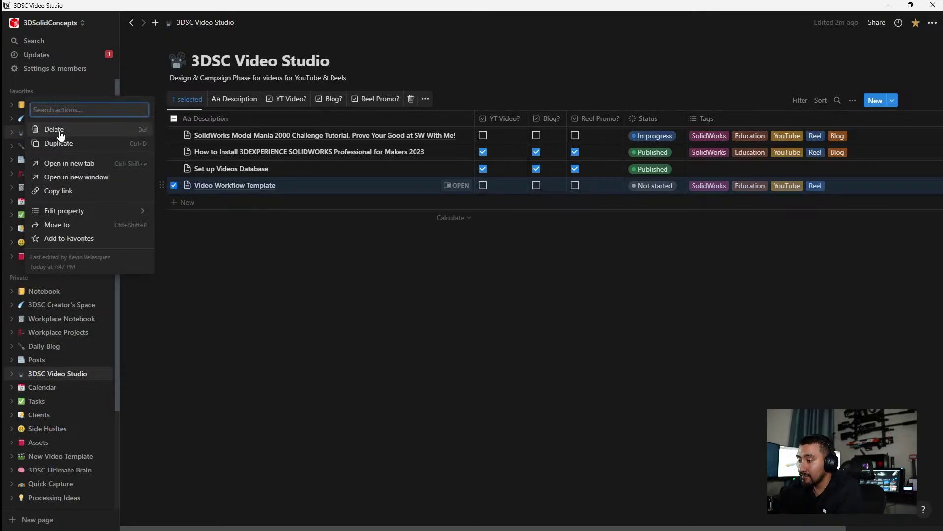
pyautogui.click(54, 130)
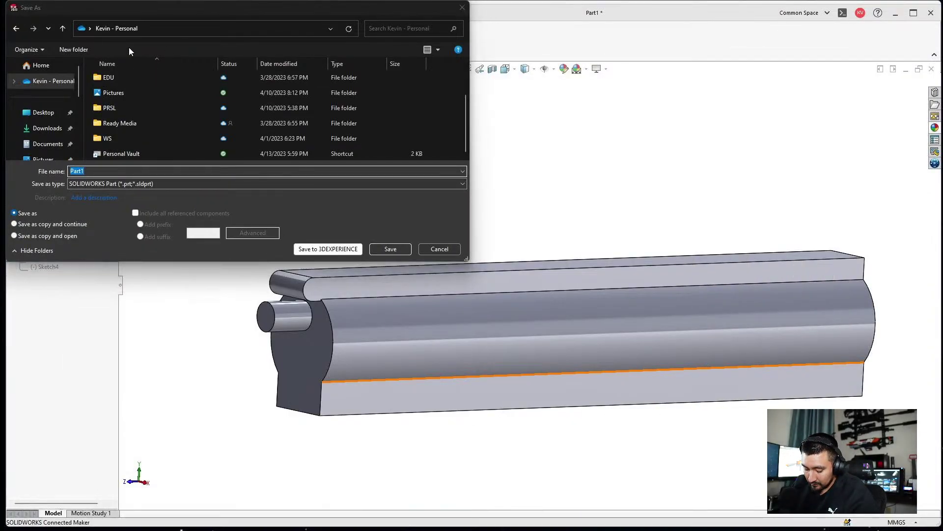
# Open the 3DSC folder in the Save As dialog and look through its project folders for a save location.
pyautogui.click(90, 172)
pyautogui.doubleClick(90, 172)
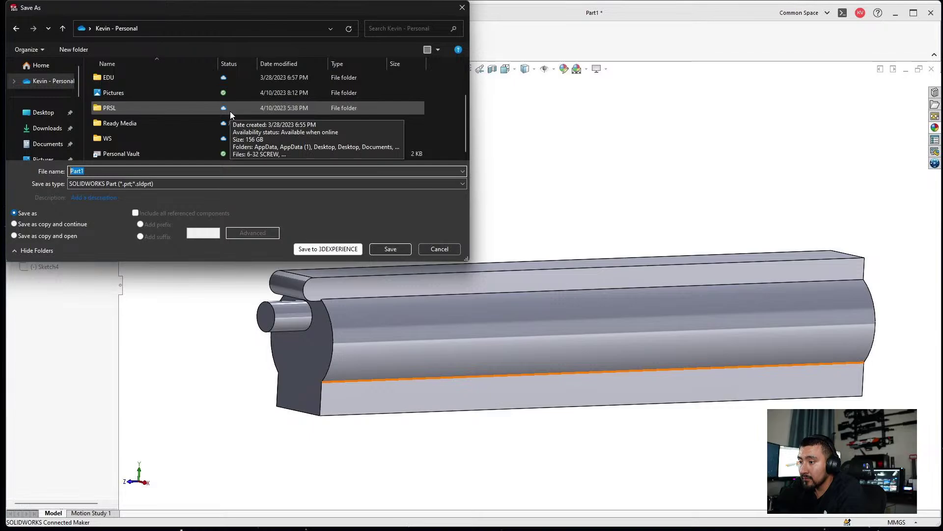
pyautogui.scroll(1, 234, 88)
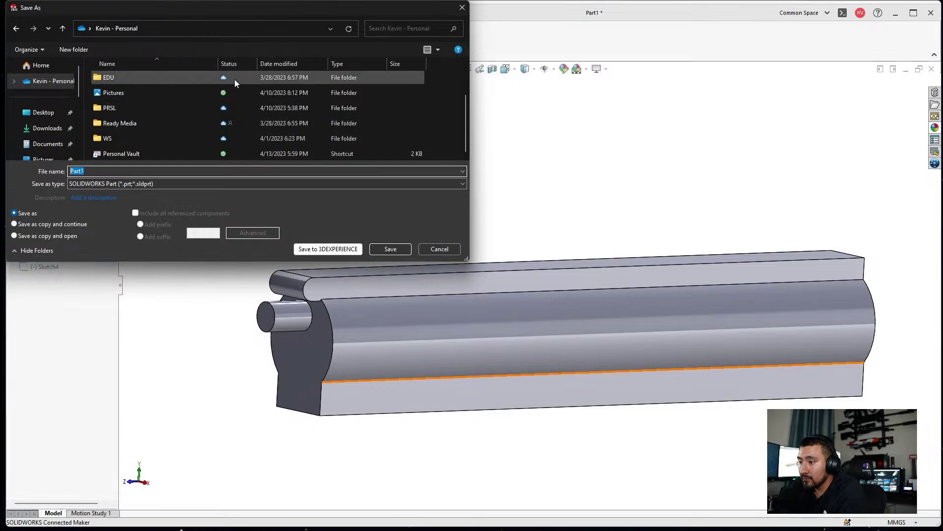
pyautogui.doubleClick(99, 84)
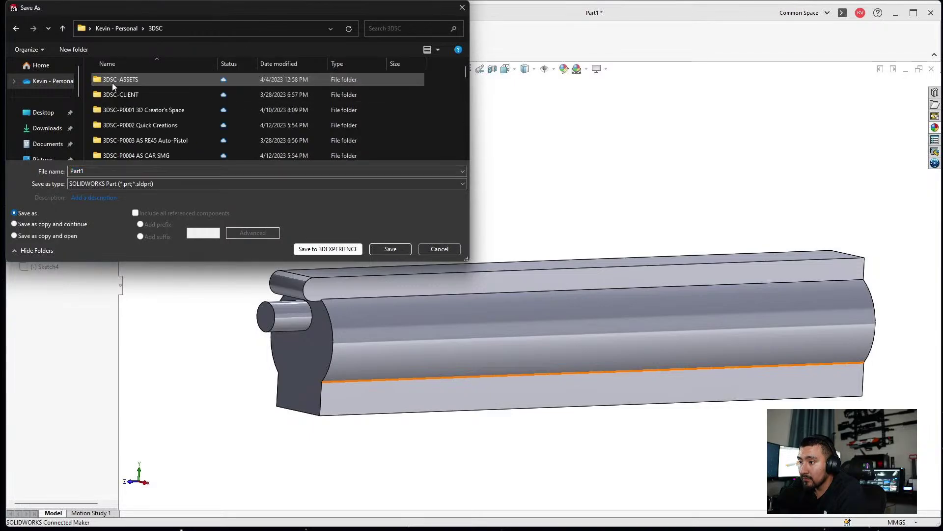
pyautogui.scroll(-3, 215, 110)
pyautogui.scroll(-6, 180, 131)
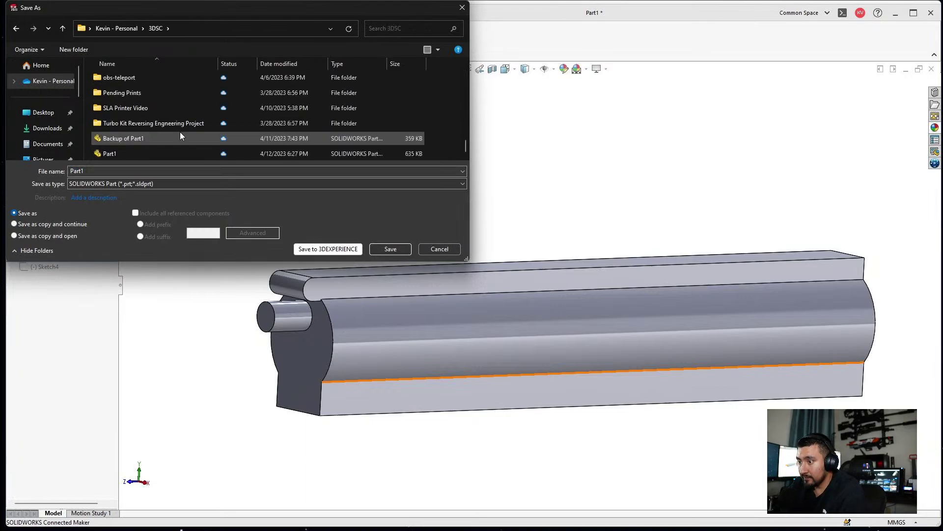
pyautogui.scroll(-5, 178, 102)
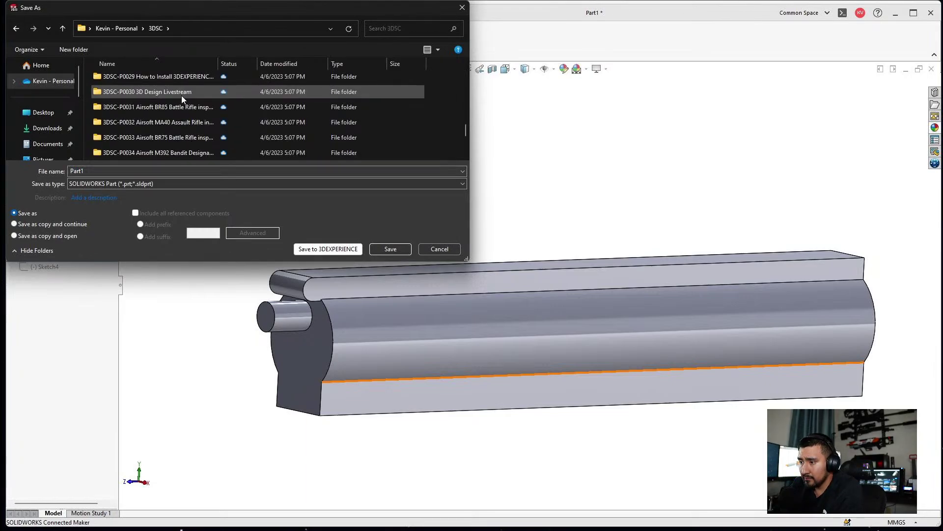
pyautogui.scroll(1, 158, 109)
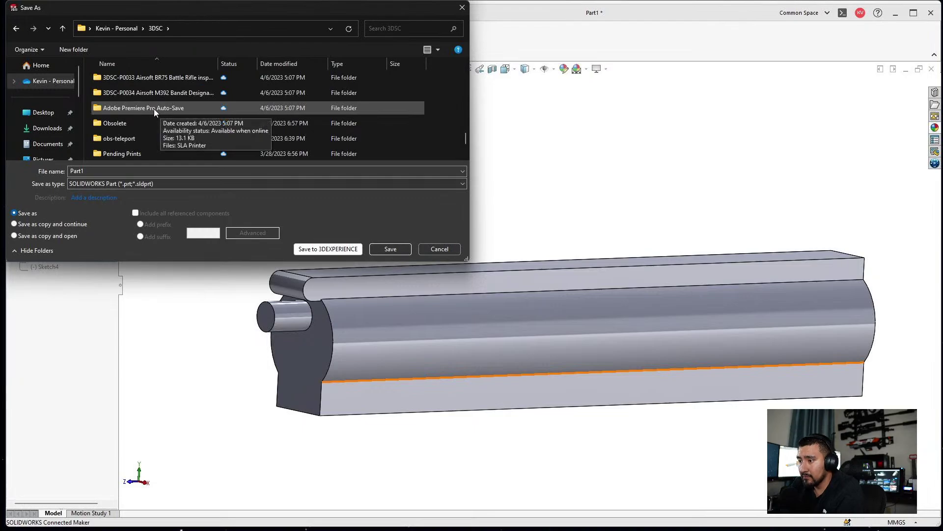
pyautogui.scroll(1, 149, 104)
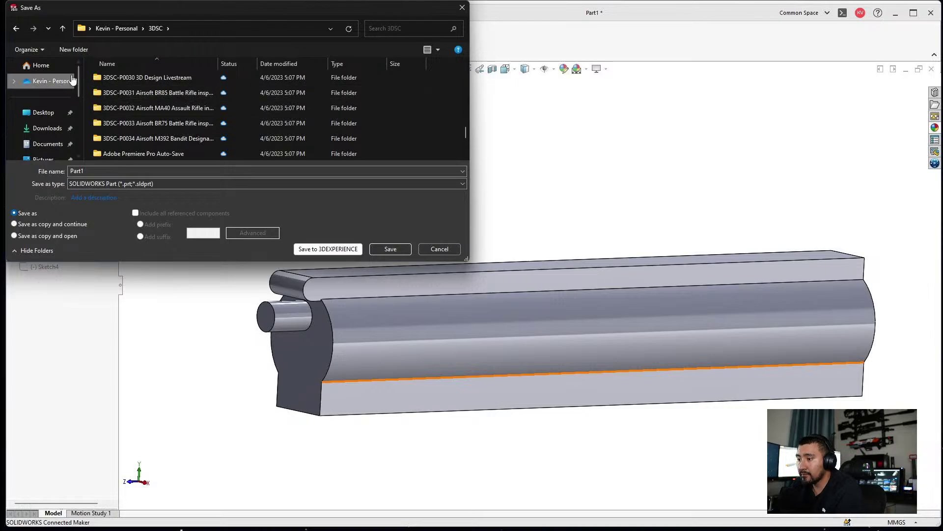
# Look through the 3DSC project folders for a save location, checking the 3DSC-P0032 Airsoft MA40 Assault Rifle folder.
pyautogui.click(126, 31)
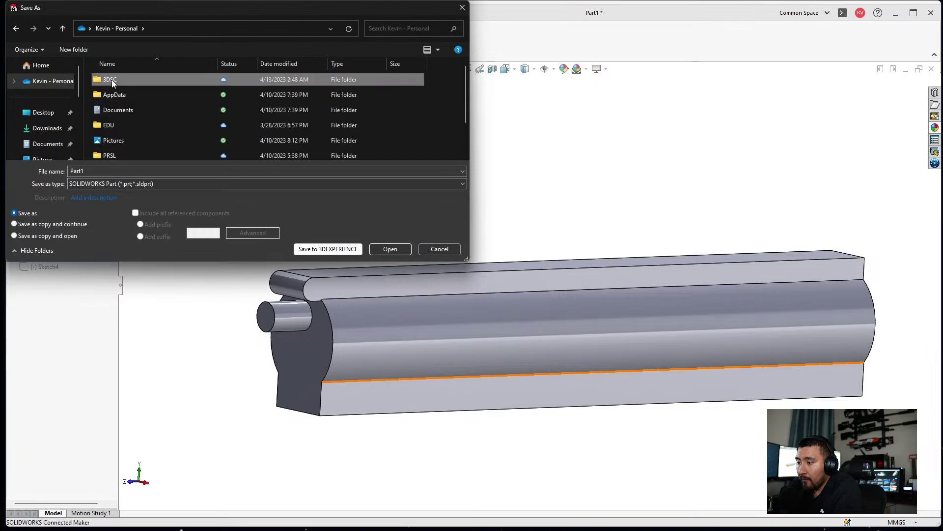
pyautogui.doubleClick(99, 82)
pyautogui.scroll(-2, 172, 133)
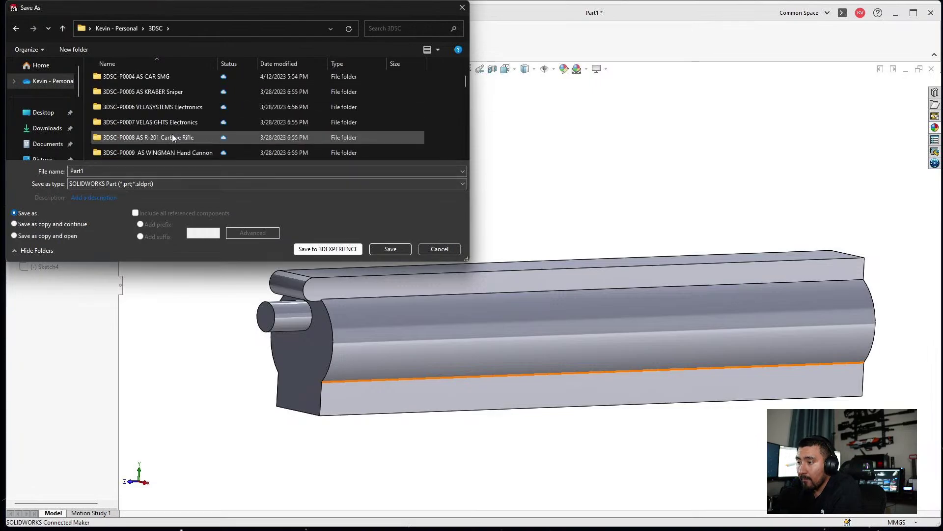
pyautogui.scroll(2, 172, 134)
pyautogui.scroll(-1, 190, 135)
pyautogui.scroll(-3, 202, 135)
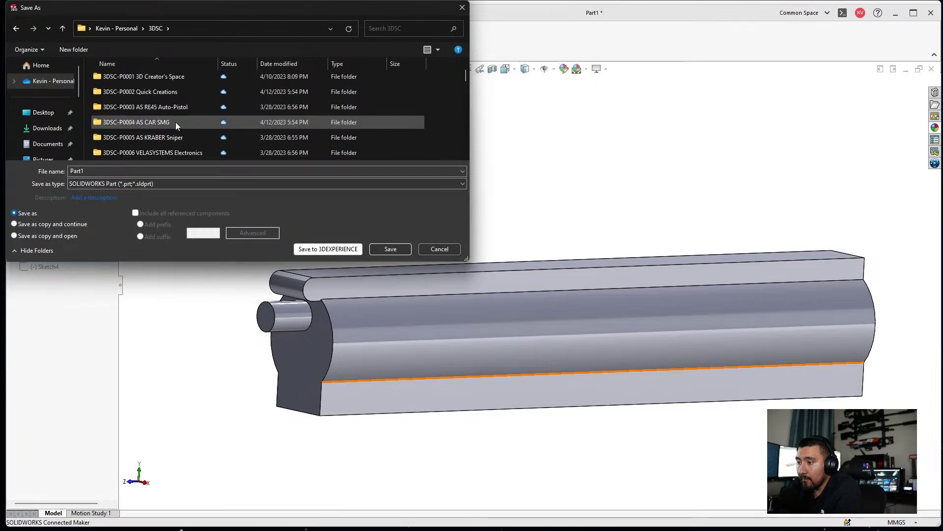
pyautogui.scroll(-4, 188, 135)
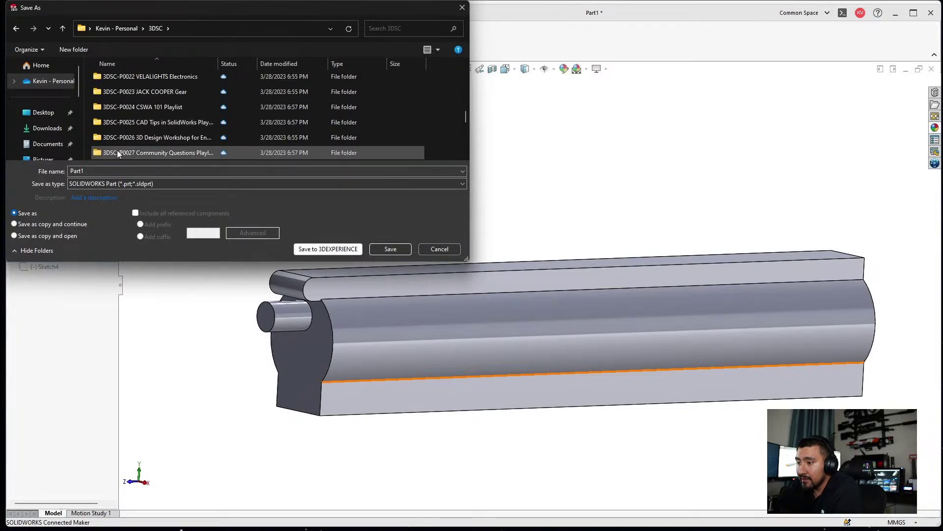
pyautogui.scroll(-3, 183, 118)
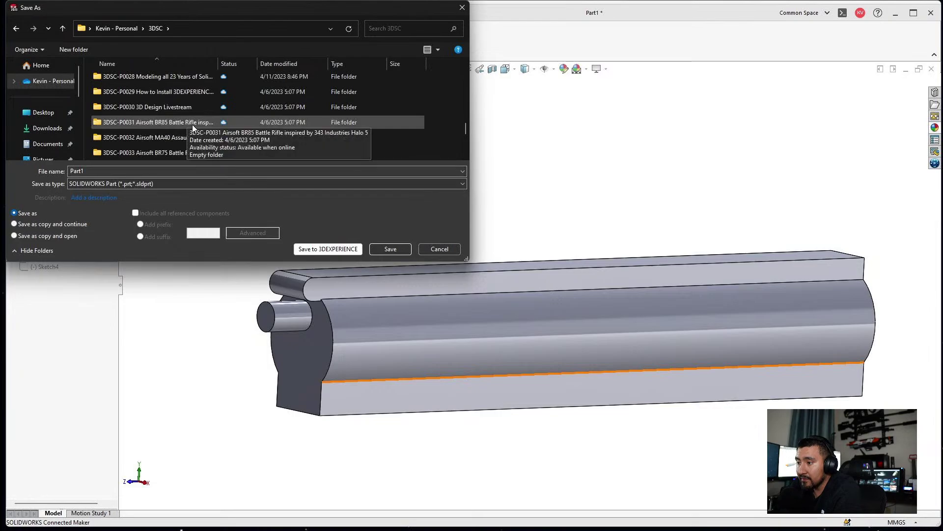
pyautogui.doubleClick(167, 137)
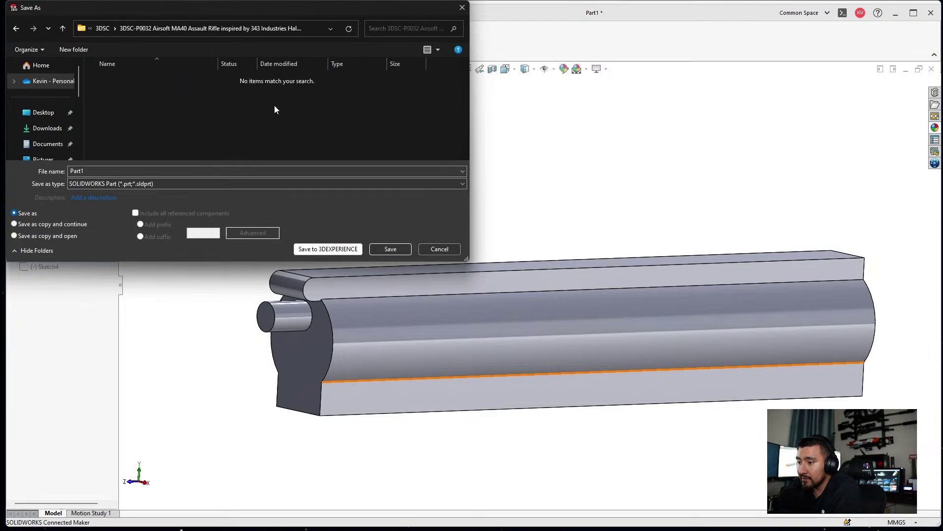
pyautogui.click(102, 29)
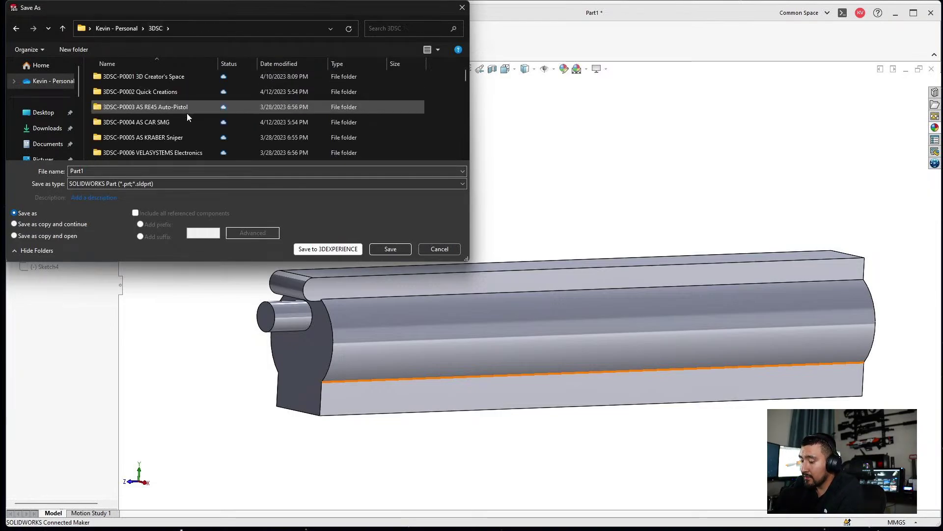
# Choose the 3DSC-P0012 Airsoft MA5D Individual Combat Weapon System folder as the save location.
pyautogui.scroll(-1, 188, 116)
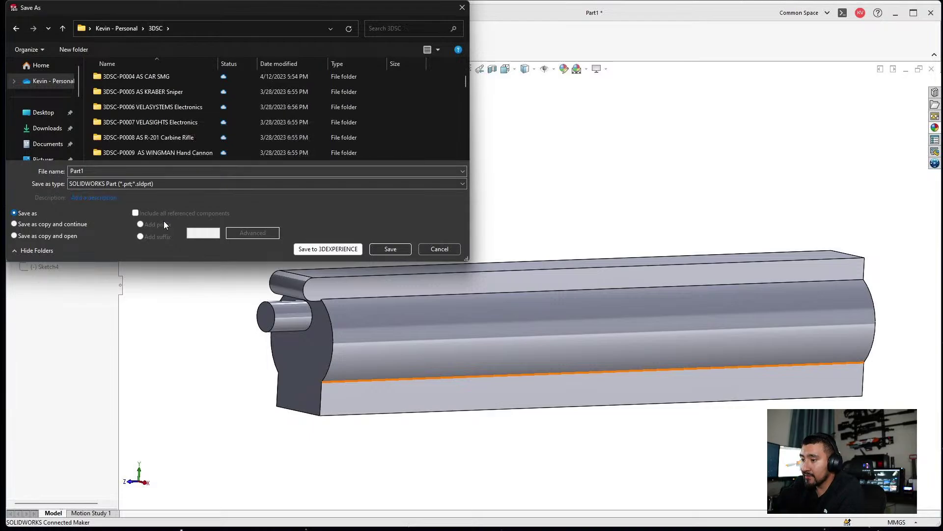
pyautogui.scroll(-1, 175, 131)
pyautogui.scroll(-1, 192, 130)
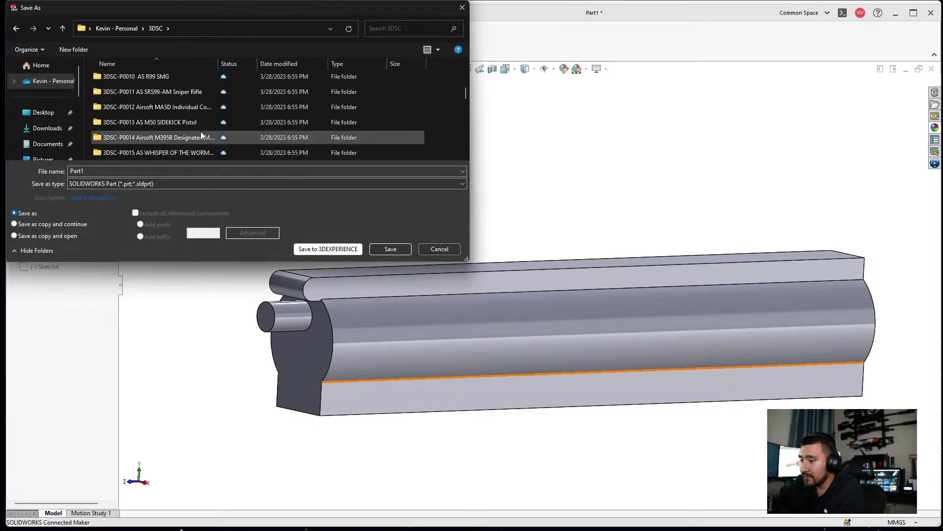
pyautogui.doubleClick(162, 109)
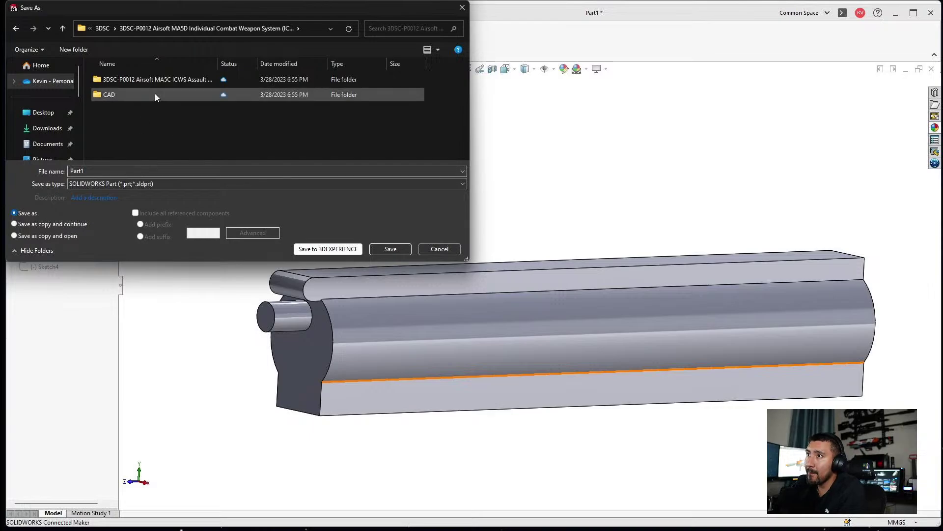
# Name the part file Gearbox V6 Reference and save it as a SOLIDWORKS part.
pyautogui.doubleClick(114, 170)
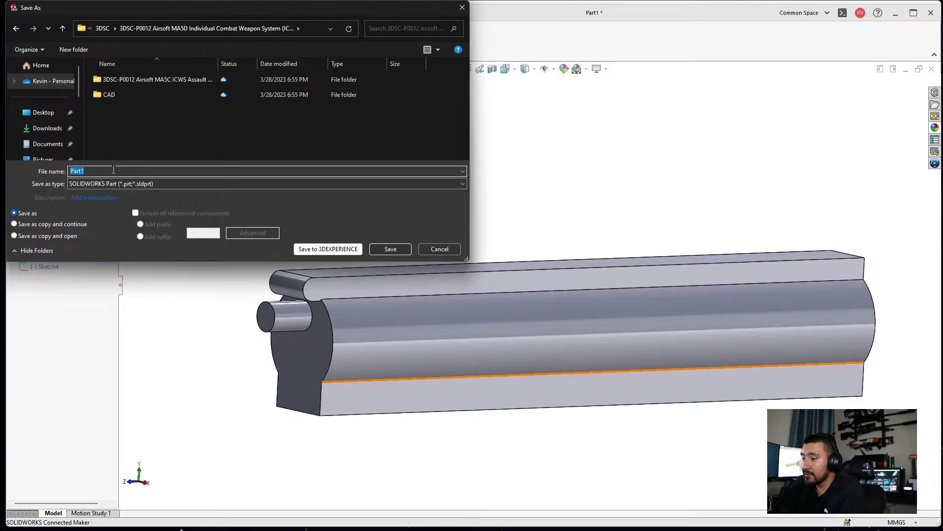
pyautogui.write('Gearbo')
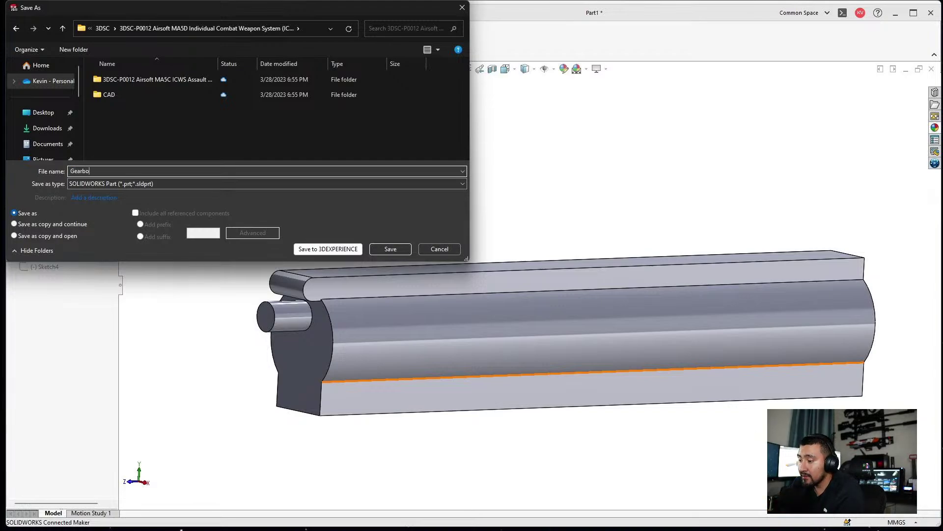
pyautogui.write('x V6')
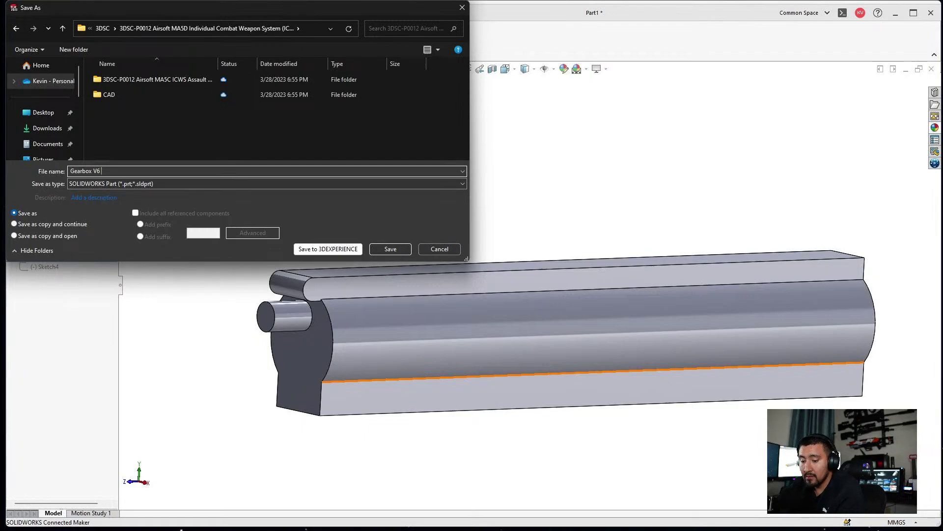
pyautogui.write('Reference')
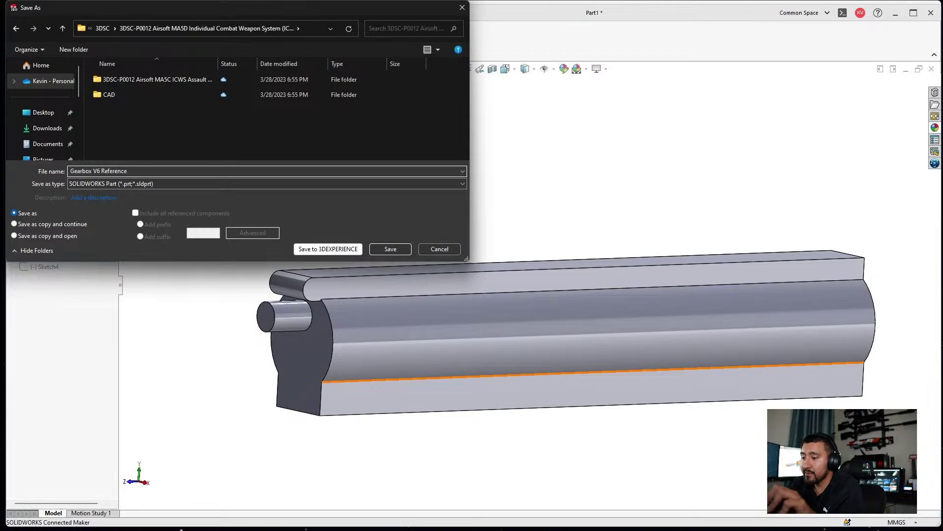
pyautogui.press('Return')
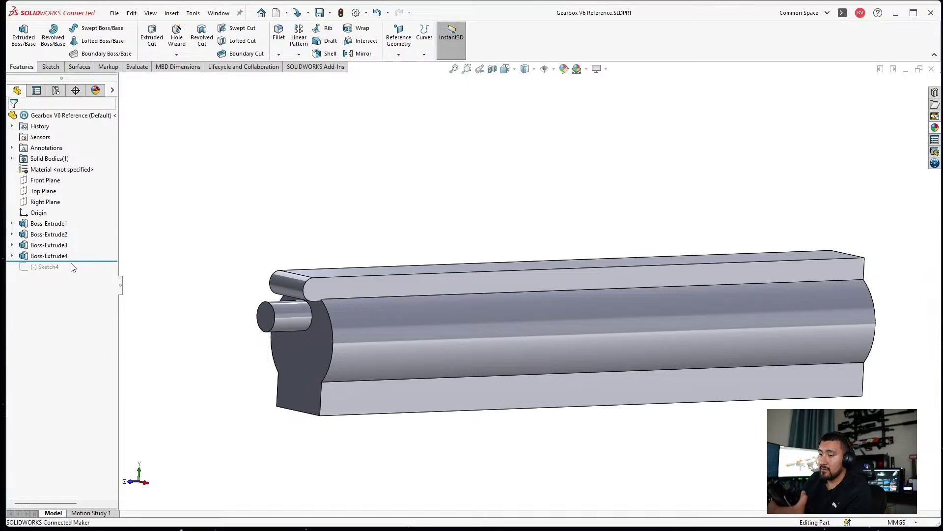
# Restore the rolled-back Sketch4 and open it for editing, moving its 7 mm dimension label away from the body.
pyautogui.moveTo(72, 261); pyautogui.dragTo(72, 272)
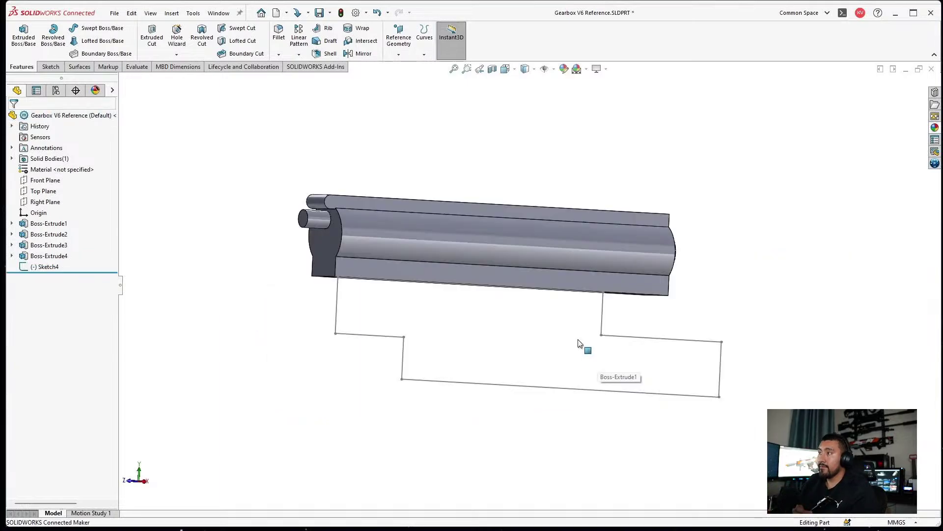
pyautogui.moveTo(579, 340); pyautogui.dragTo(569, 333, button='middle')
pyautogui.click(45, 267)
pyautogui.click(45, 239)
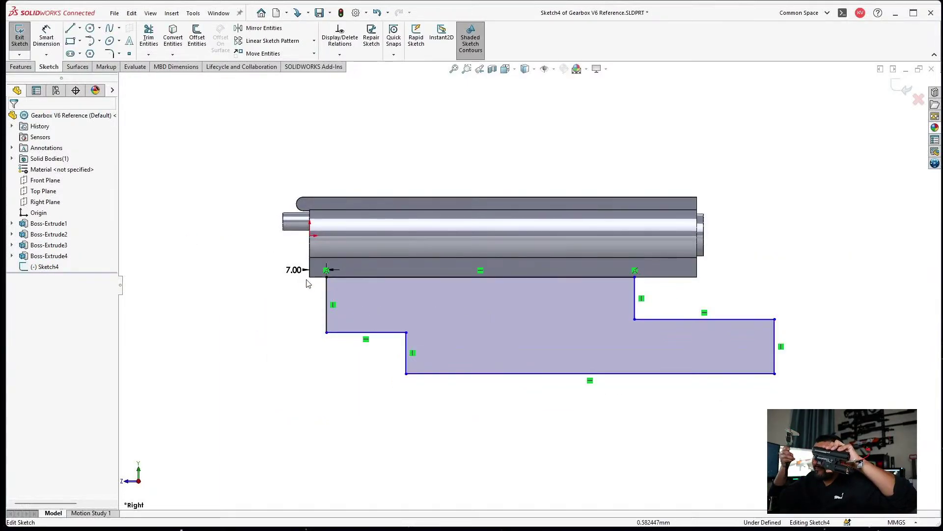
pyautogui.moveTo(293, 270); pyautogui.dragTo(274, 265)
pyautogui.press('Escape')
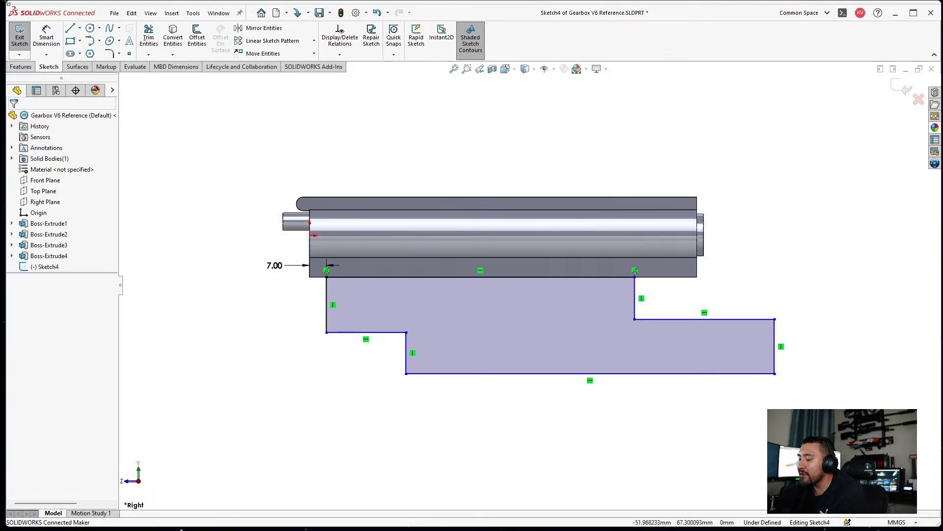
# Dimension the height of the sketch's extended rear section between its upper and bottom horizontal lines as 30.5 mm.
pyautogui.click(46, 37)
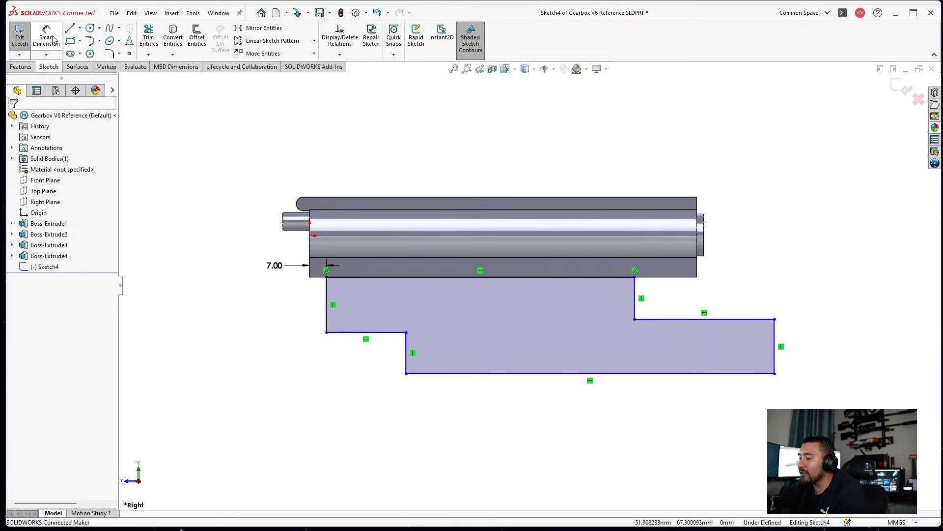
pyautogui.click(740, 321)
pyautogui.click(733, 374)
pyautogui.click(830, 348)
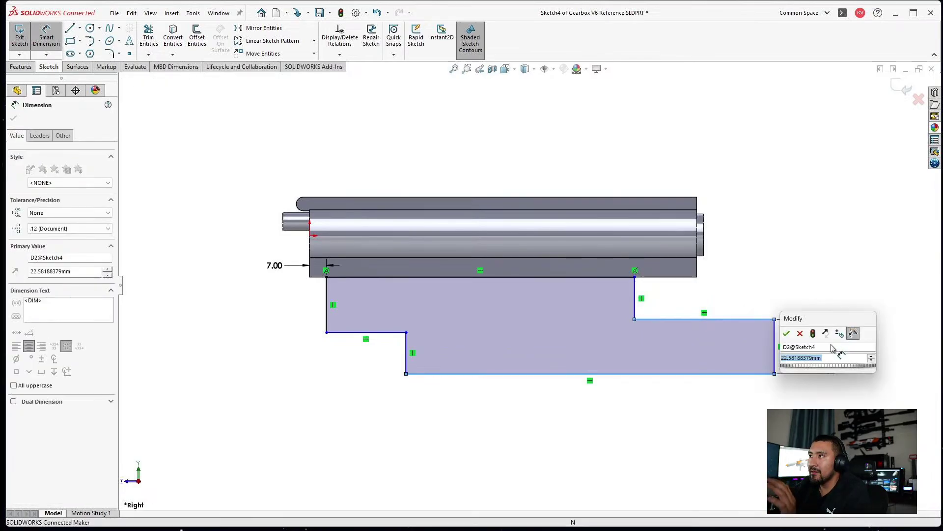
pyautogui.write('30.')
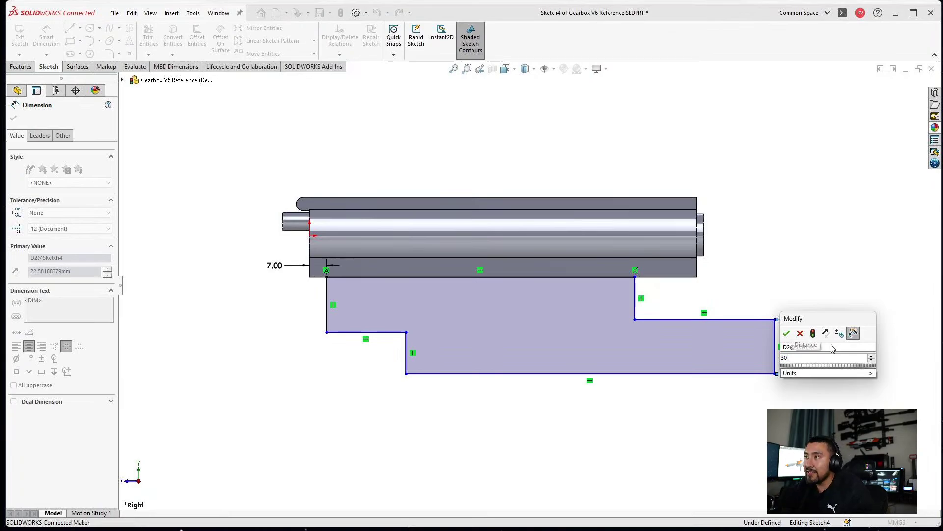
pyautogui.write('5')
pyautogui.press('Return')
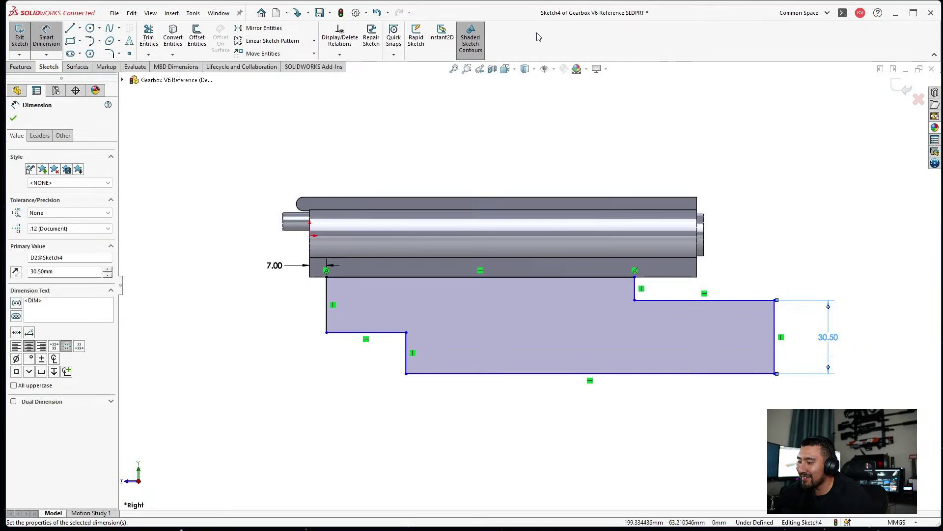
pyautogui.click(174, 40)
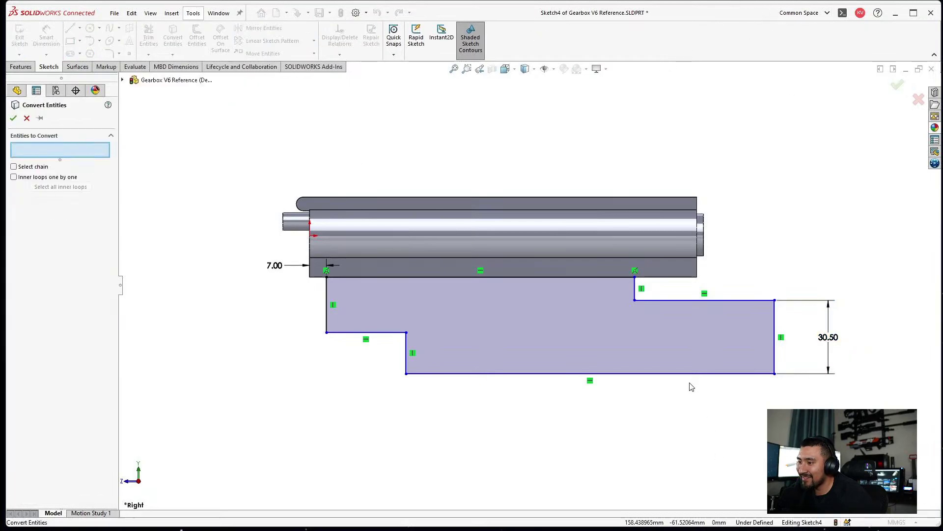
pyautogui.click(28, 119)
pyautogui.click(174, 36)
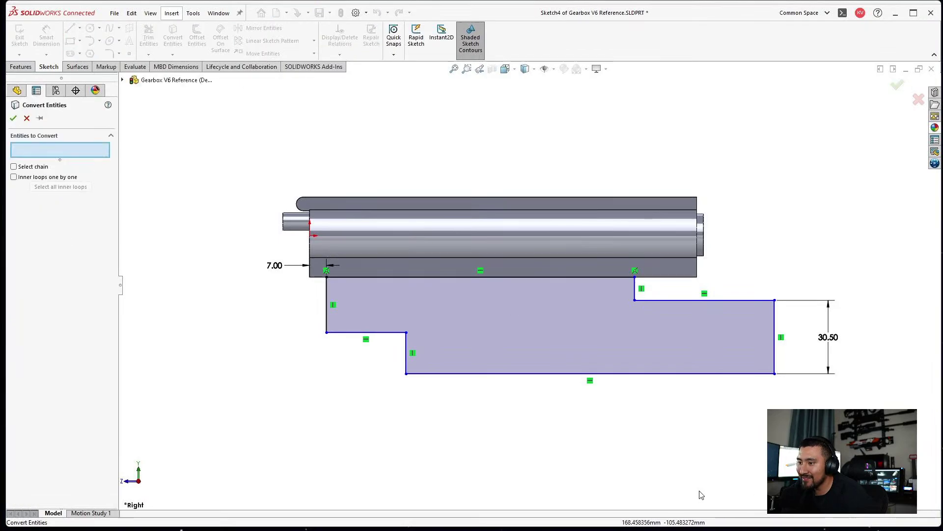
pyautogui.click(27, 118)
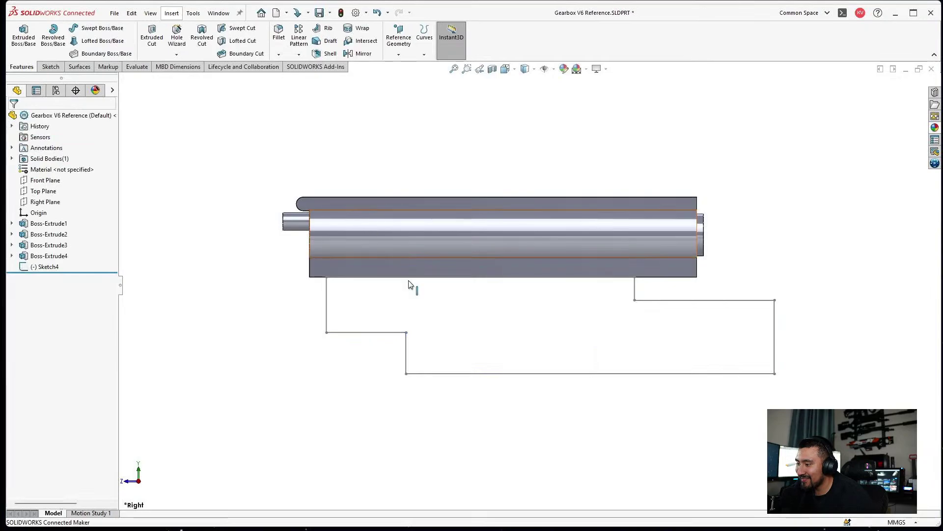
pyautogui.click(365, 333)
pyautogui.click(395, 287)
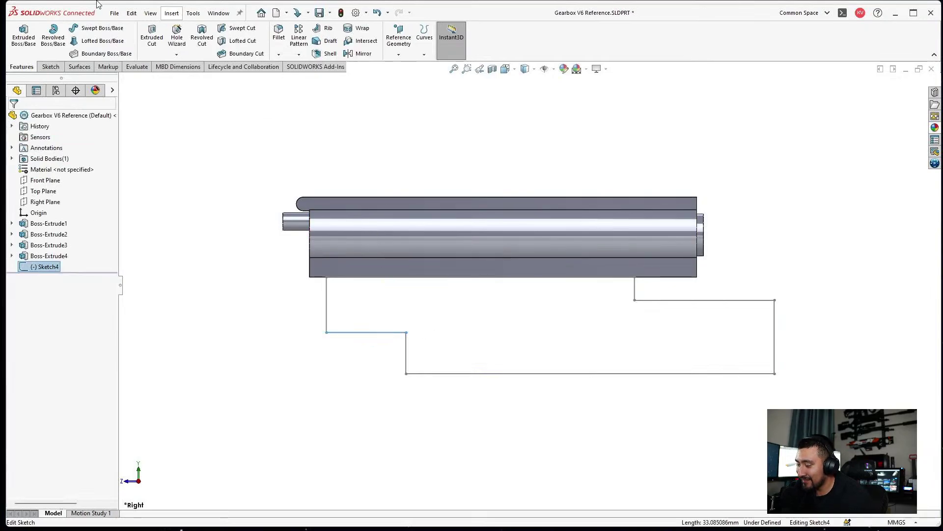
pyautogui.click(169, 33)
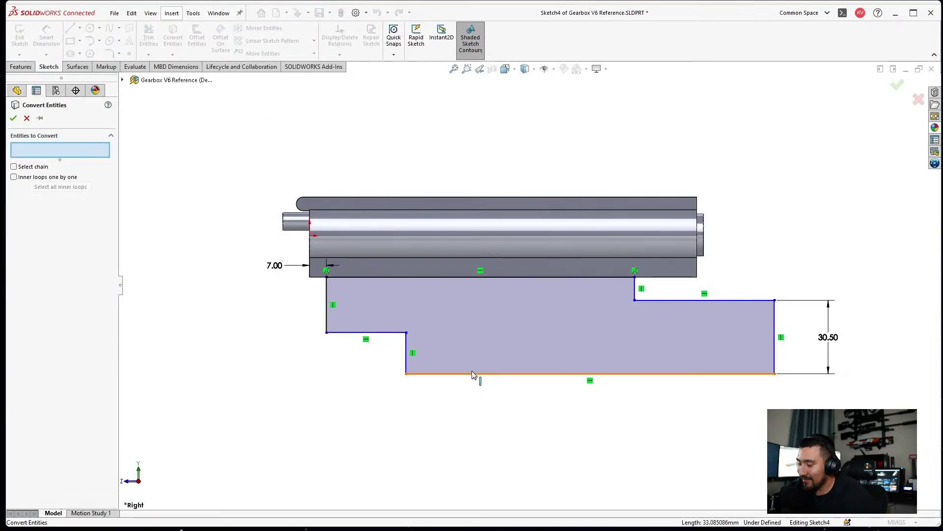
pyautogui.click(27, 118)
# Dimension the vertical distance from the sketch's bottom line to the top edge of the body's upper rail as 79.35 mm.
pyautogui.click(46, 37)
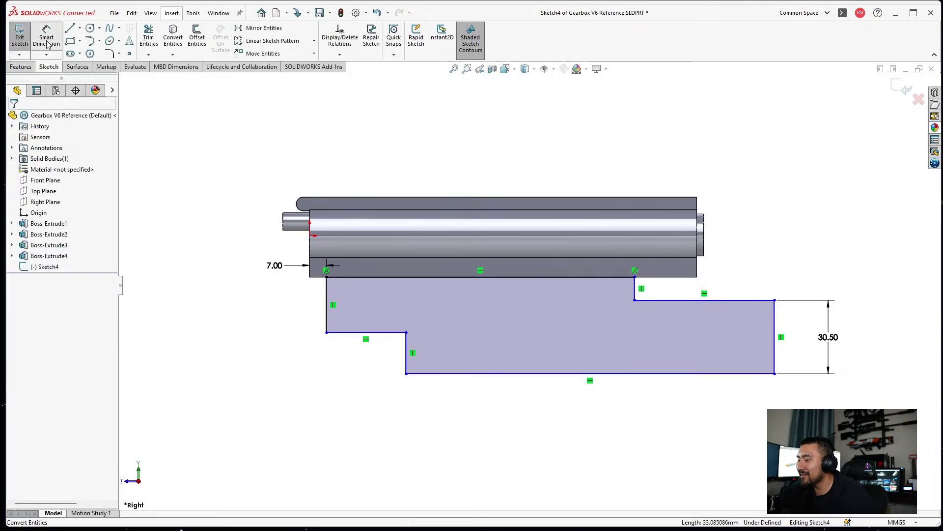
pyautogui.click(490, 374)
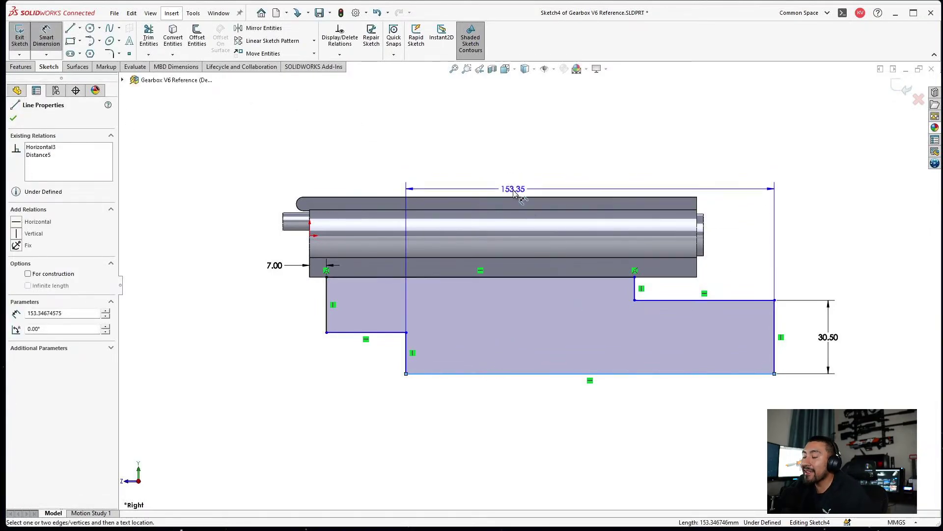
pyautogui.click(514, 198)
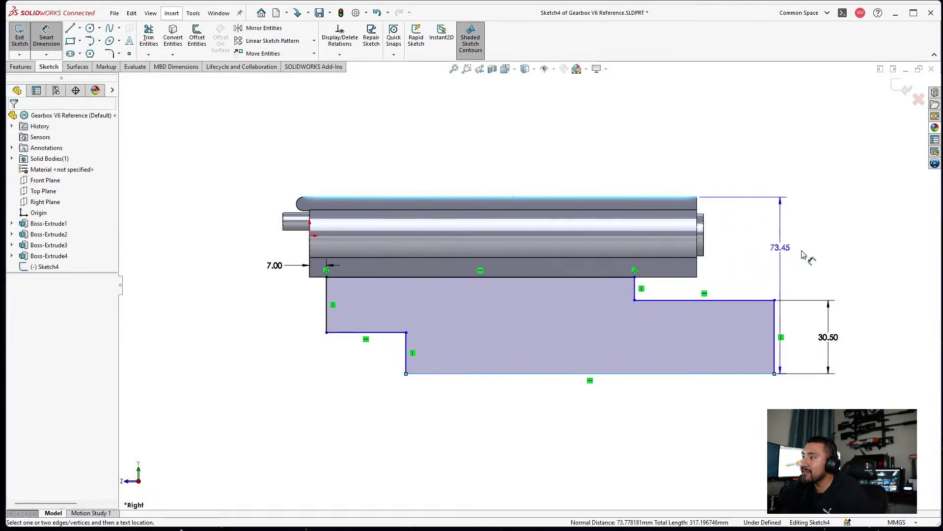
pyautogui.click(877, 276)
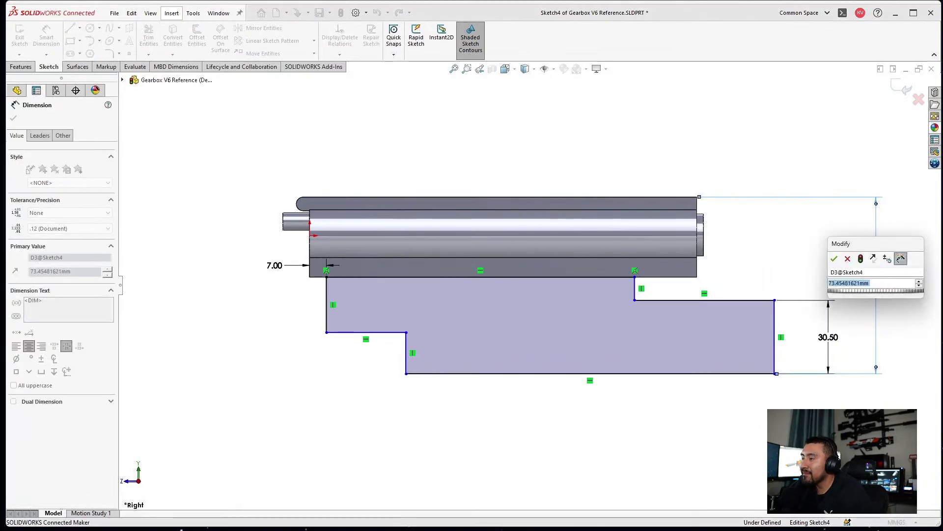
pyautogui.write('79.')
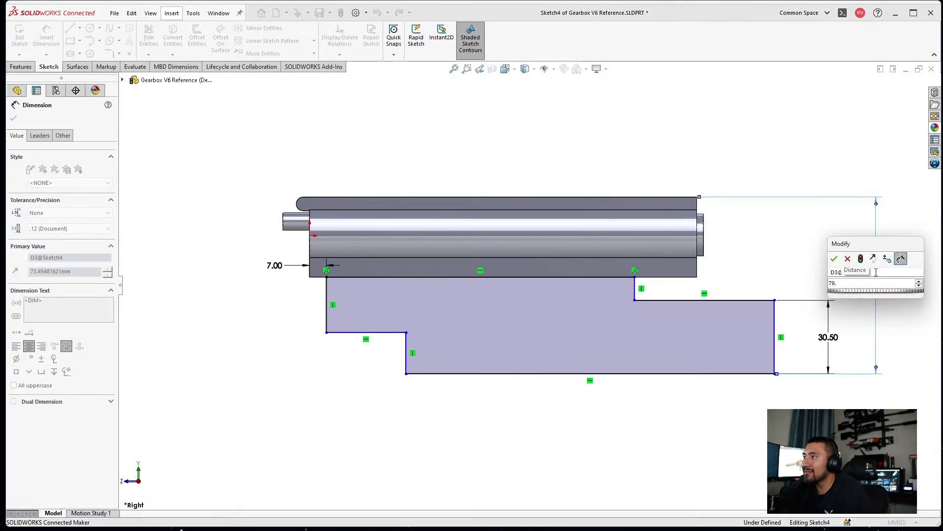
pyautogui.write('35')
pyautogui.press('Return')
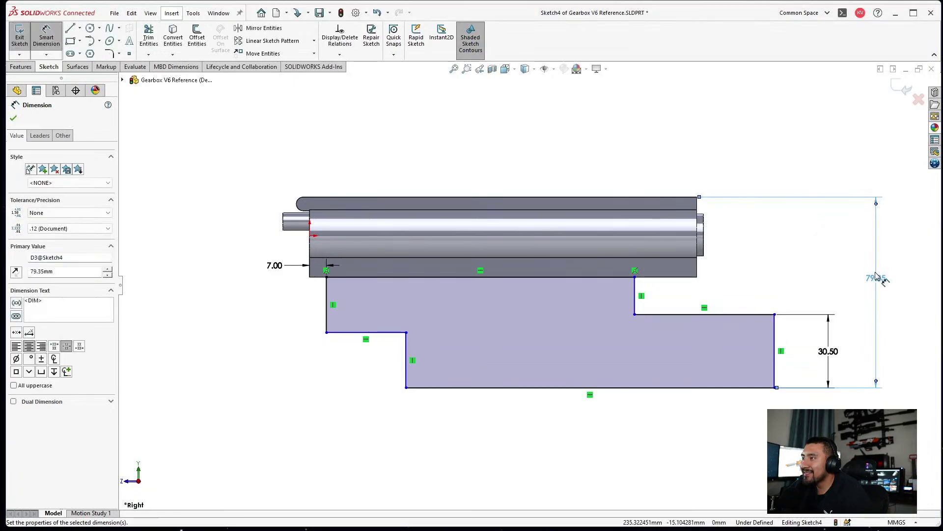
pyautogui.click(832, 284)
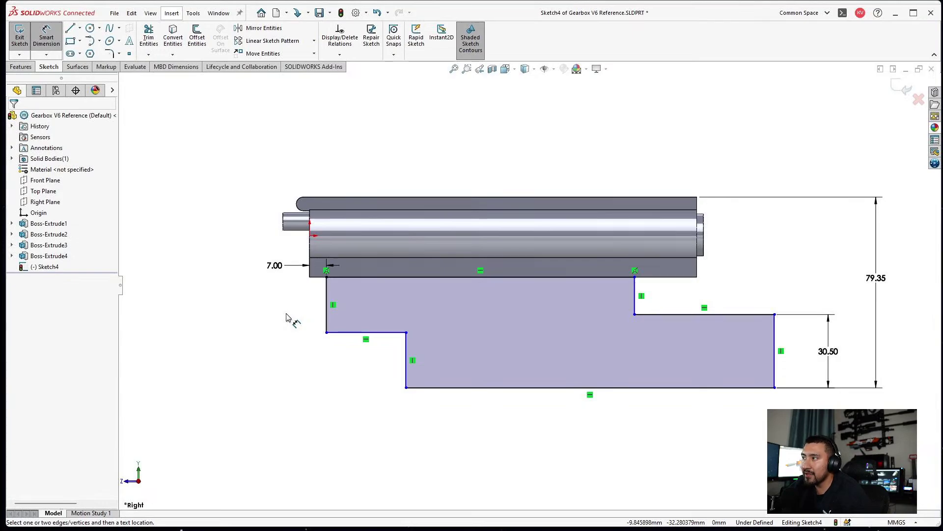
pyautogui.click(351, 333)
pyautogui.click(349, 278)
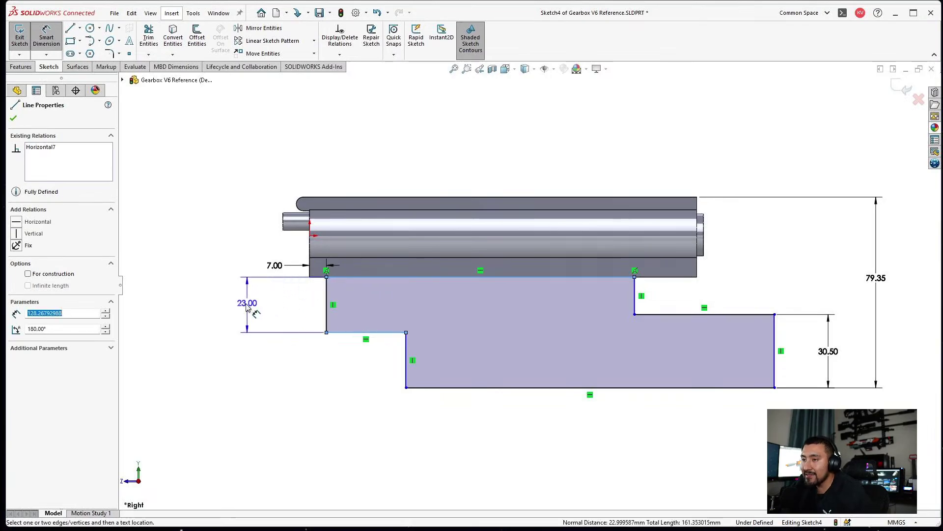
pyautogui.click(247, 307)
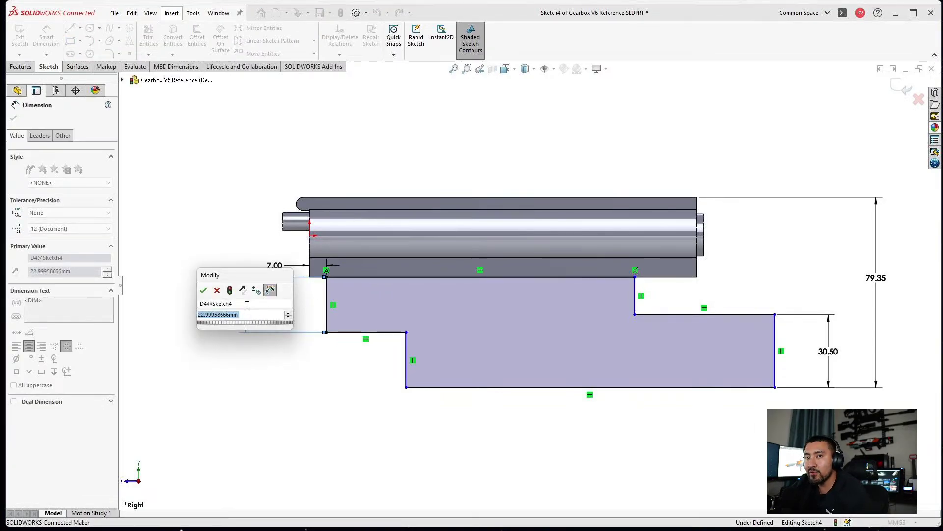
pyautogui.click(215, 291)
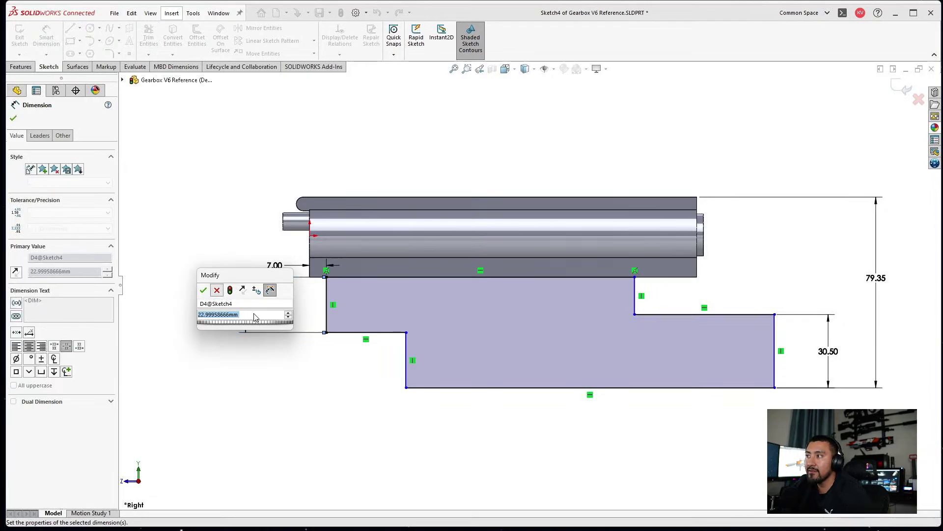
pyautogui.moveTo(247, 308); pyautogui.dragTo(274, 322)
pyautogui.press('Delete')
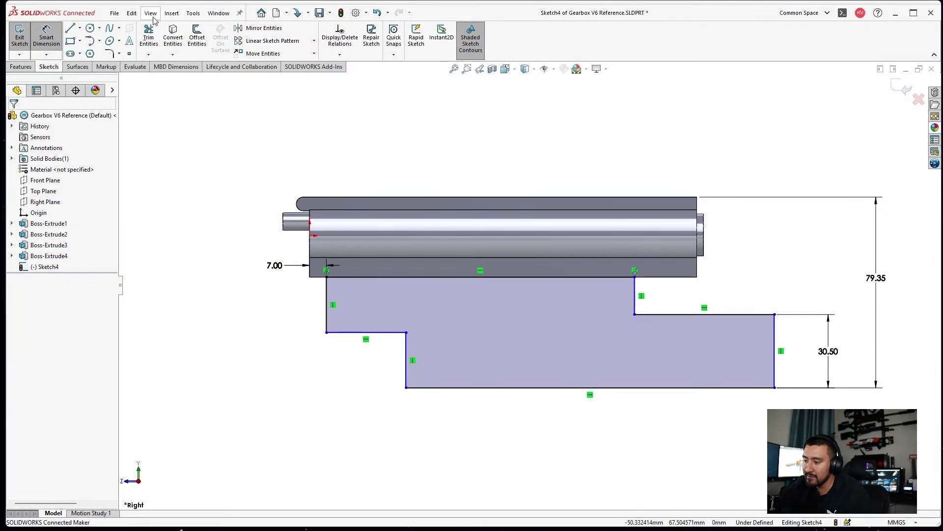
pyautogui.click(173, 35)
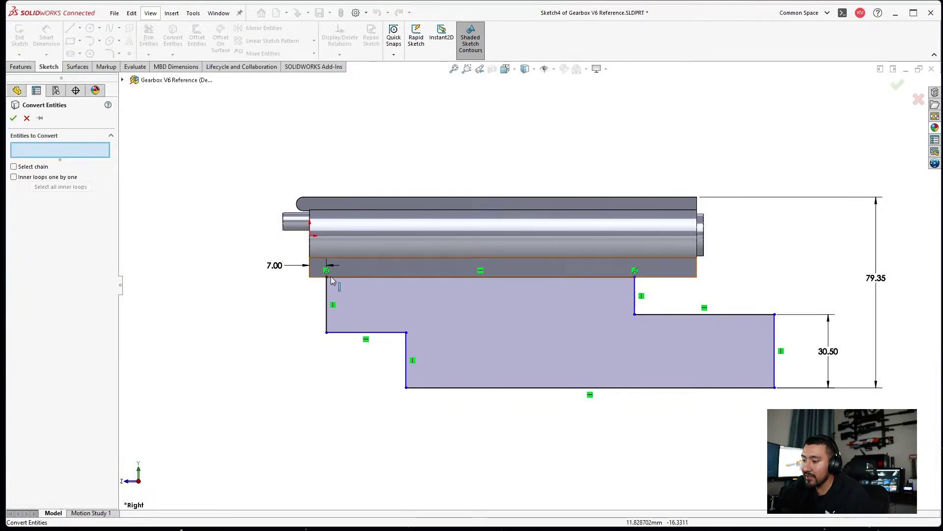
pyautogui.click(26, 118)
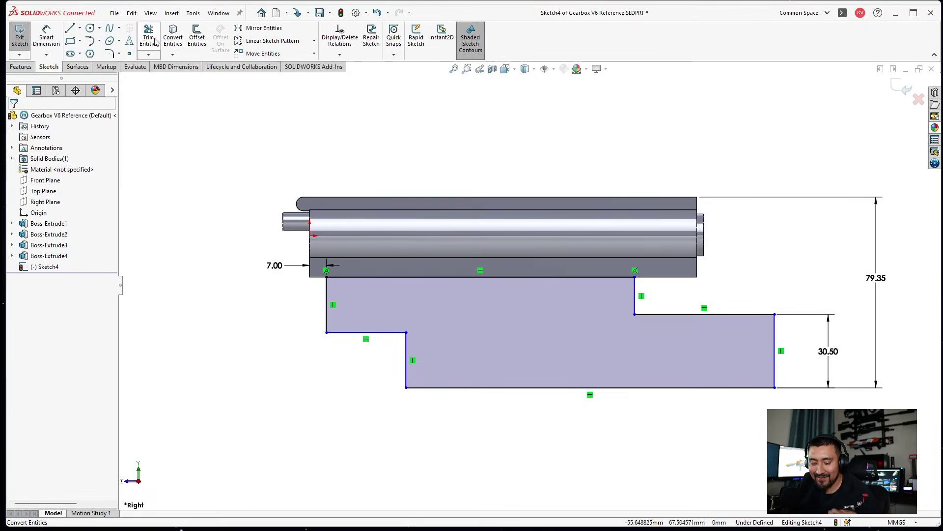
pyautogui.click(173, 37)
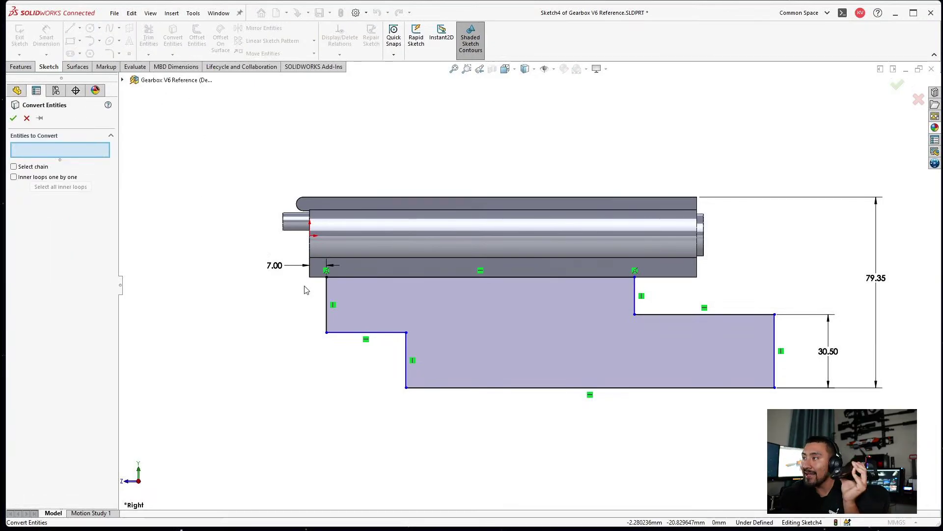
pyautogui.click(26, 118)
# Dimension the vertical distance from the front section's lower horizontal line to the top edge of the body's upper rail as 54.94 mm.
pyautogui.click(44, 34)
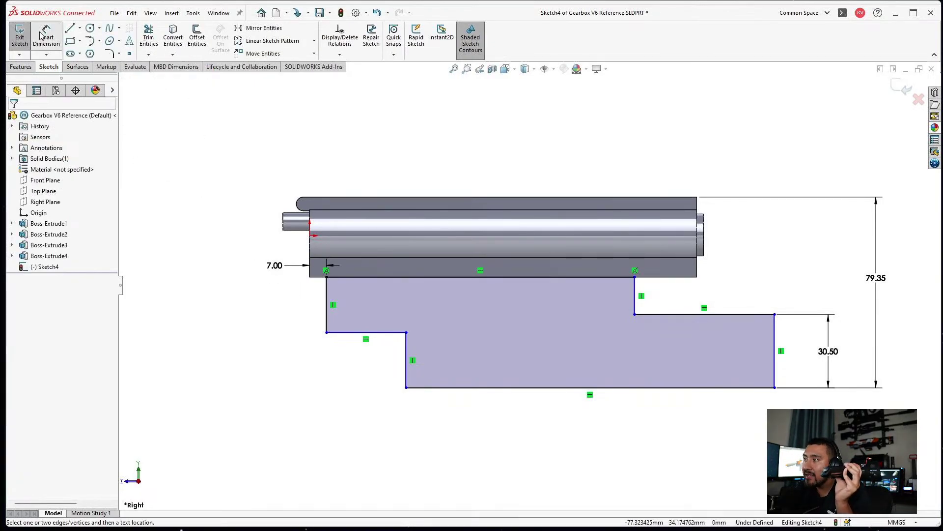
pyautogui.click(345, 332)
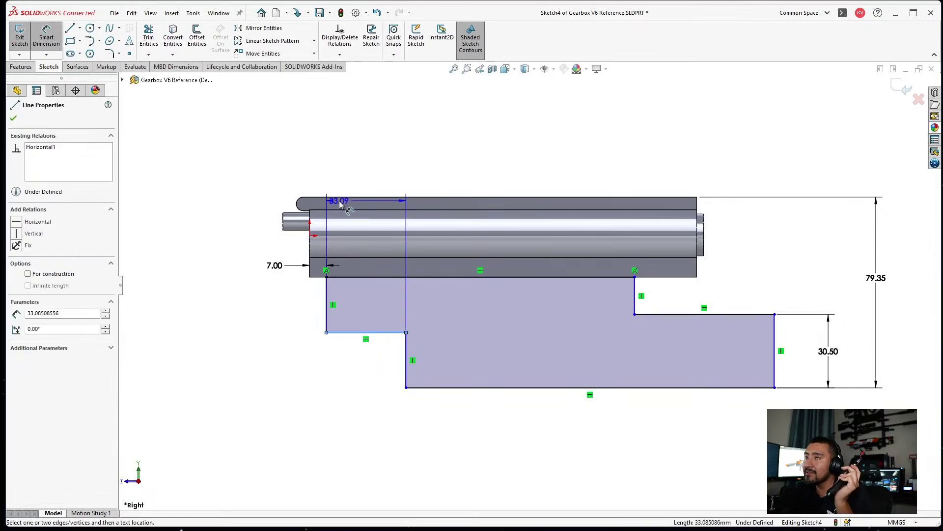
pyautogui.click(334, 197)
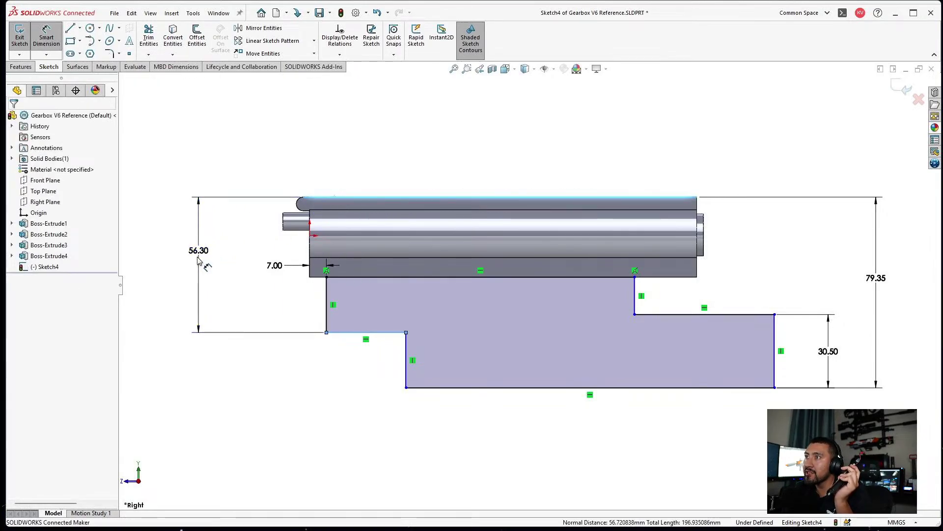
pyautogui.click(200, 255)
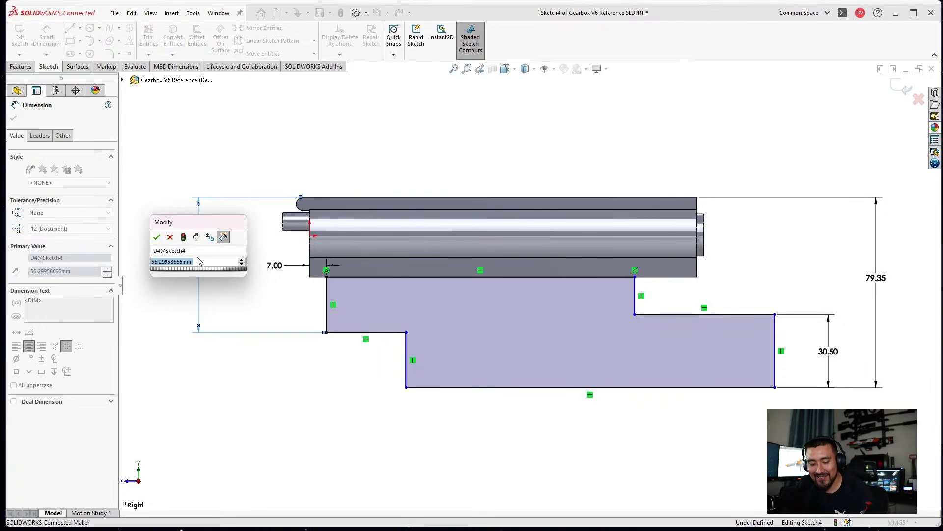
pyautogui.write('54')
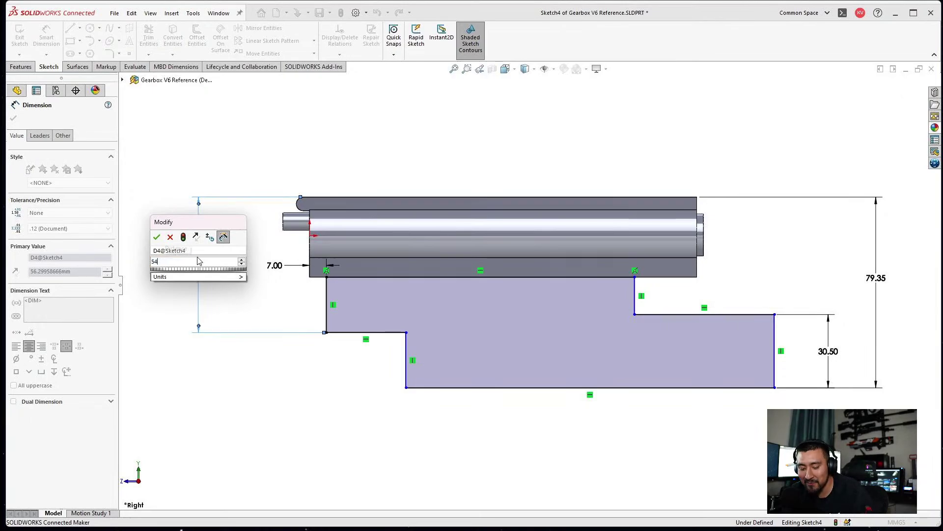
pyautogui.write('.94')
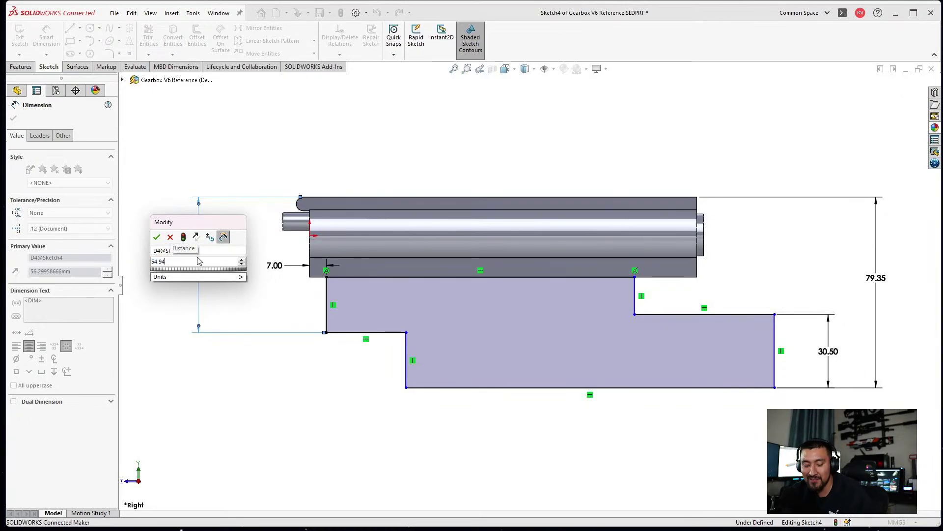
pyautogui.press('Return')
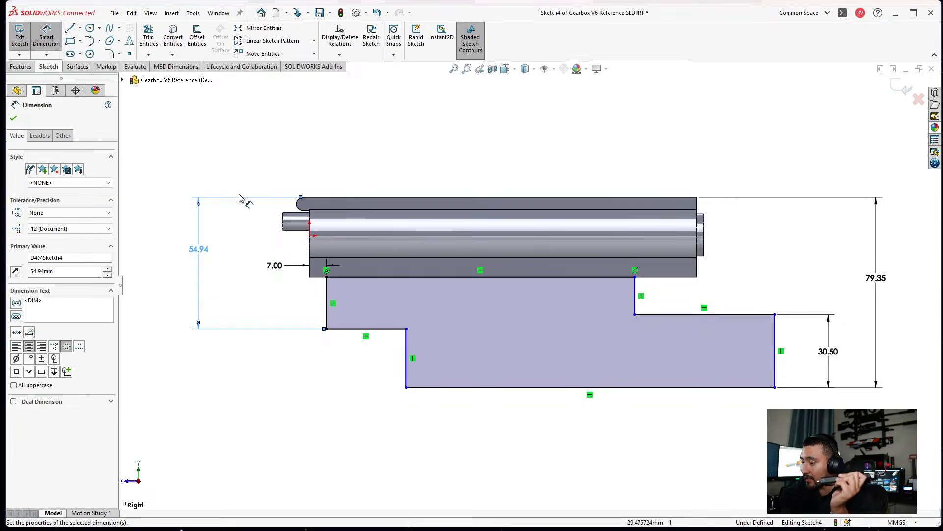
# Dimension the horizontal distance between the sketch's front vertical line and the lower step's vertical line as 49.62 mm, placing the label inside the notch.
pyautogui.click(327, 297)
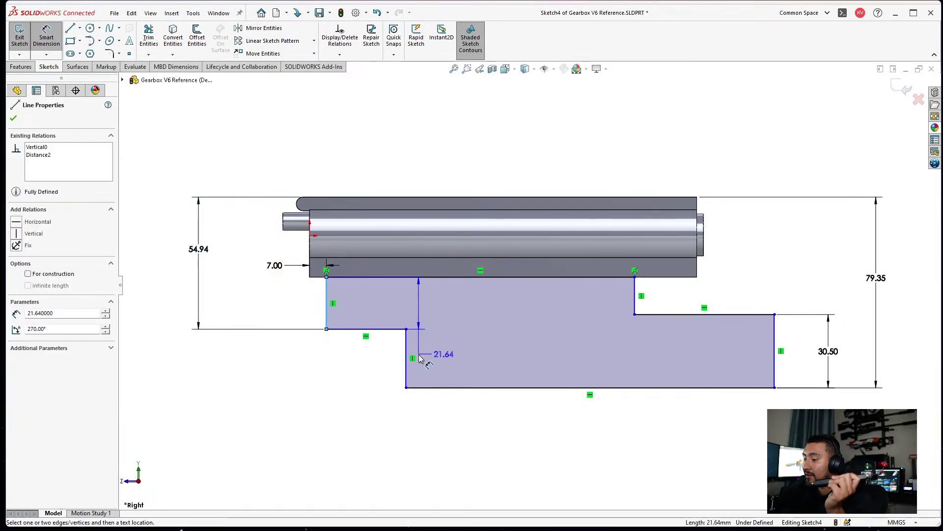
pyautogui.click(407, 359)
pyautogui.click(366, 392)
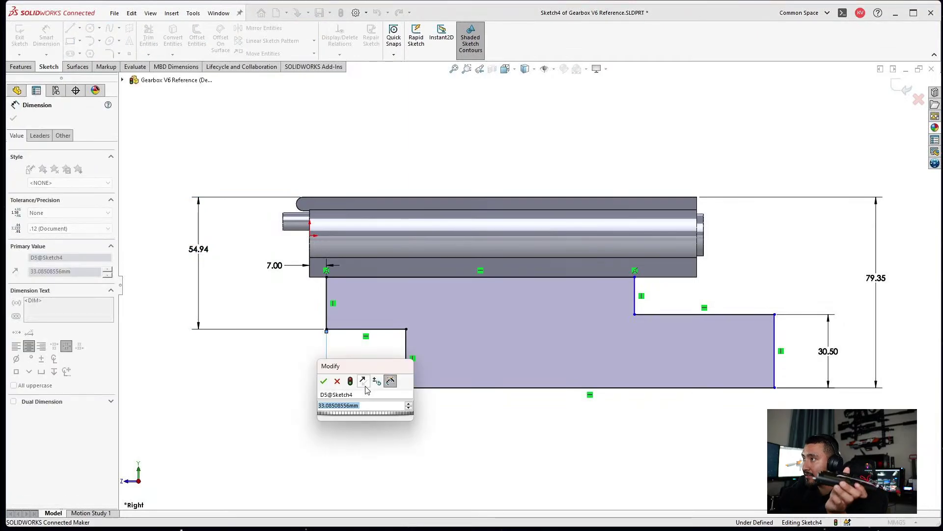
pyautogui.write('49.')
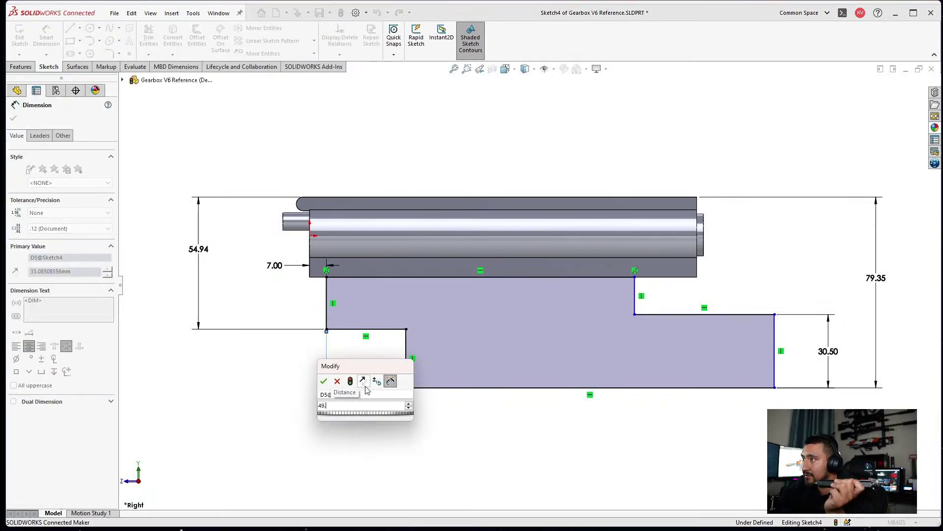
pyautogui.write('62')
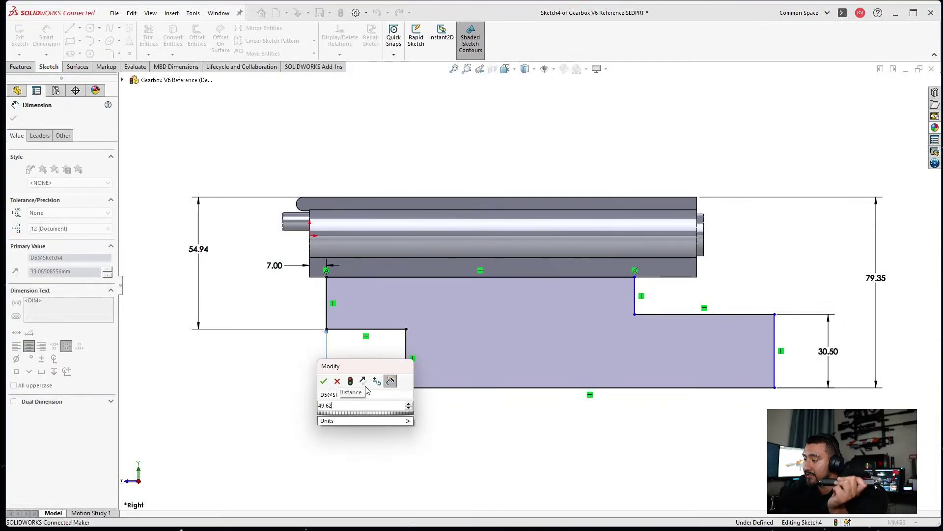
pyautogui.press('Return')
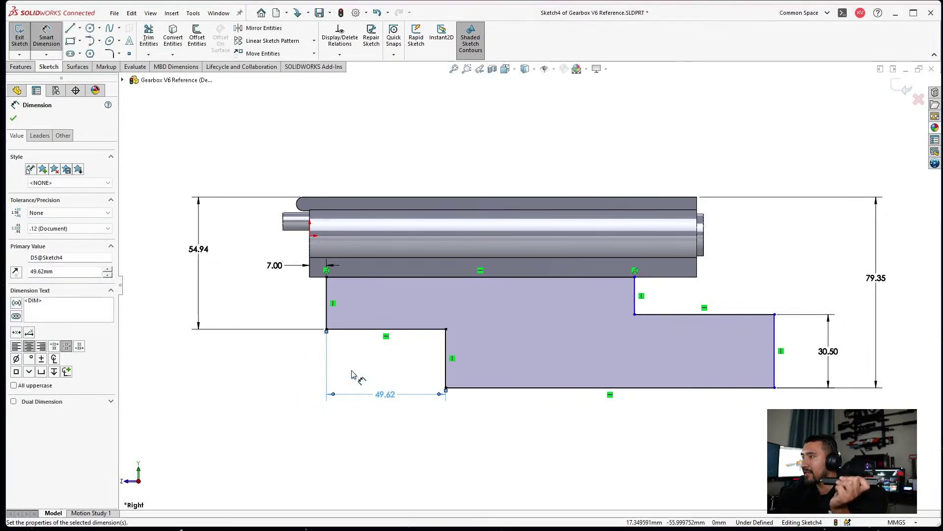
pyautogui.moveTo(383, 394); pyautogui.dragTo(385, 376)
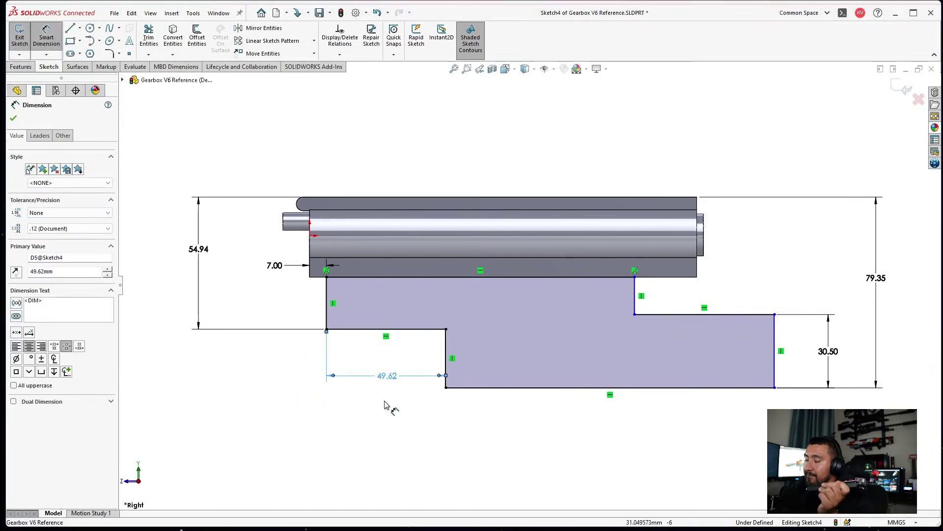
pyautogui.click(384, 405)
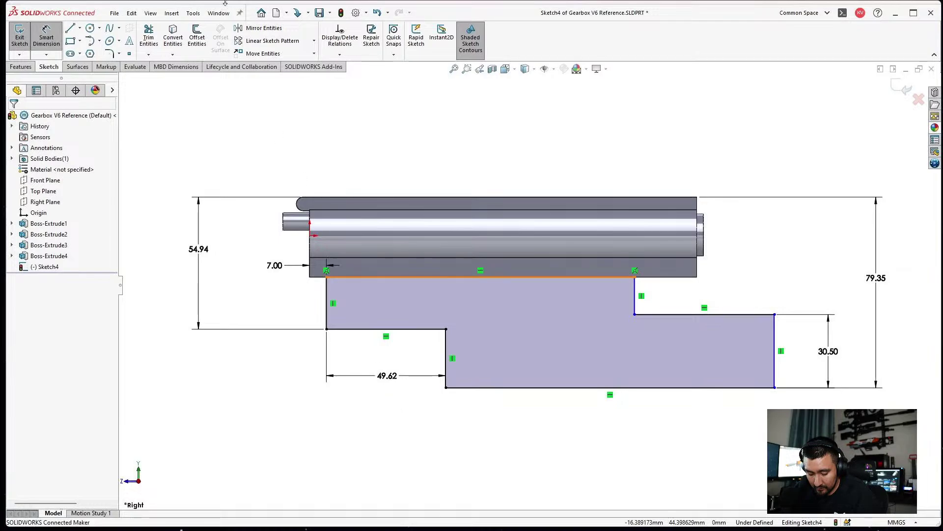
# Dimension the horizontal distance from the sketch's front vertical line to the upper rear vertical line as 131.6 mm.
pyautogui.click(328, 307)
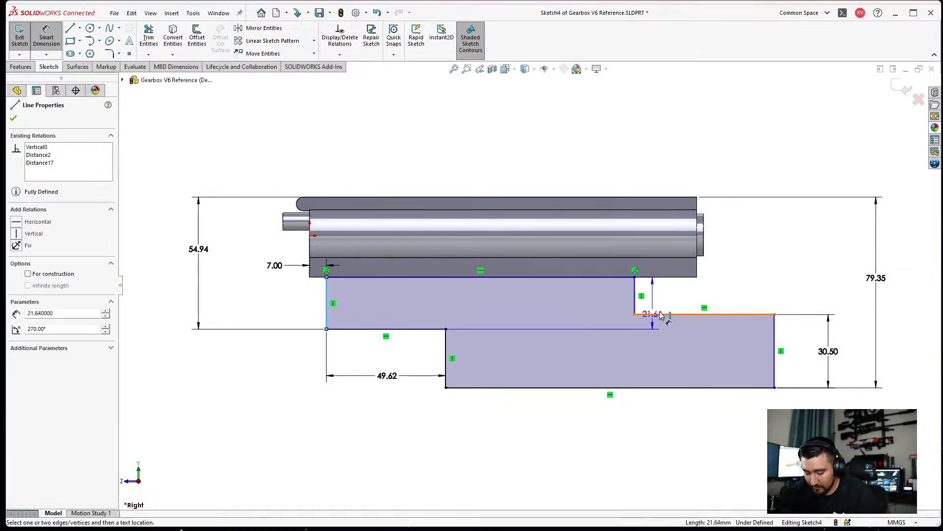
pyautogui.click(637, 312)
pyautogui.click(552, 296)
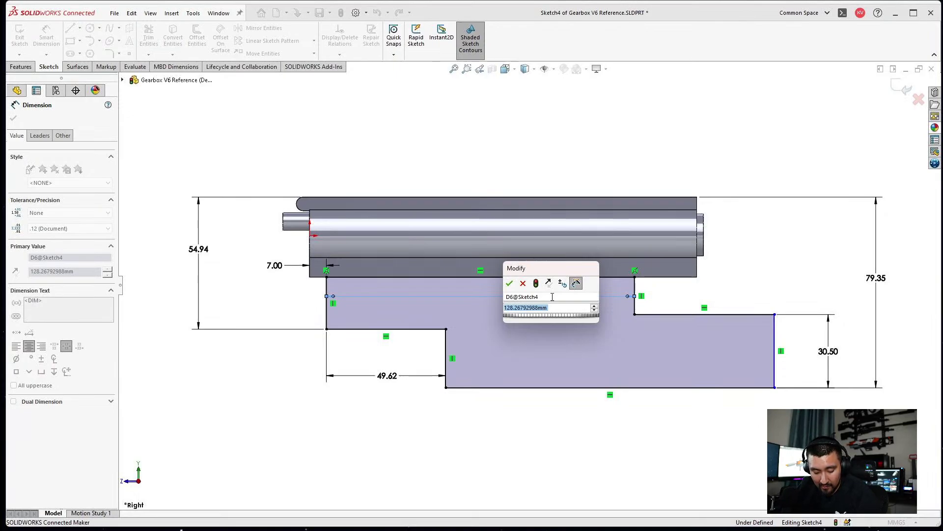
pyautogui.write('1')
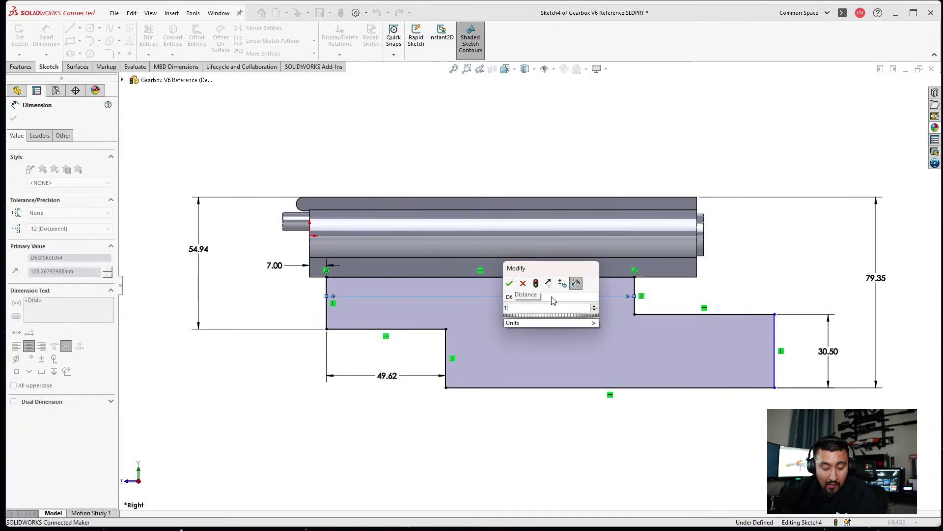
pyautogui.write('31.')
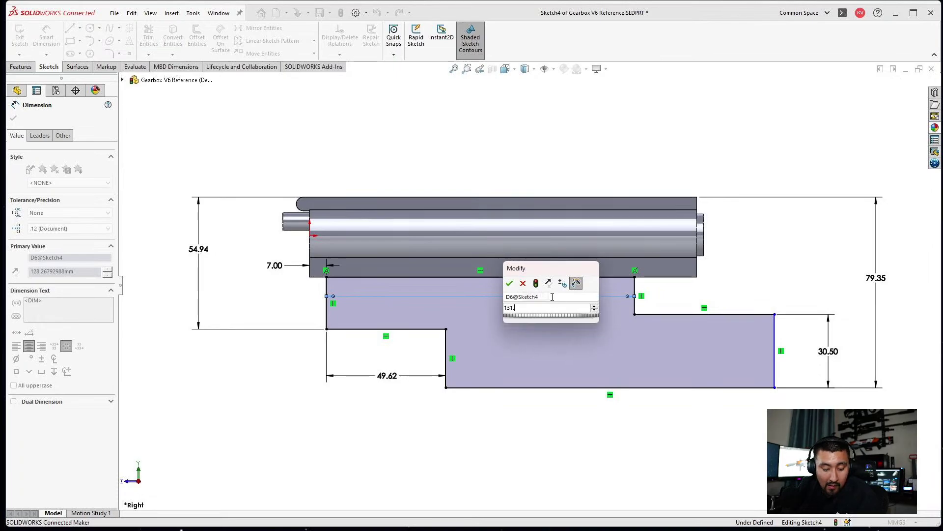
pyautogui.write('6')
pyautogui.press('Return')
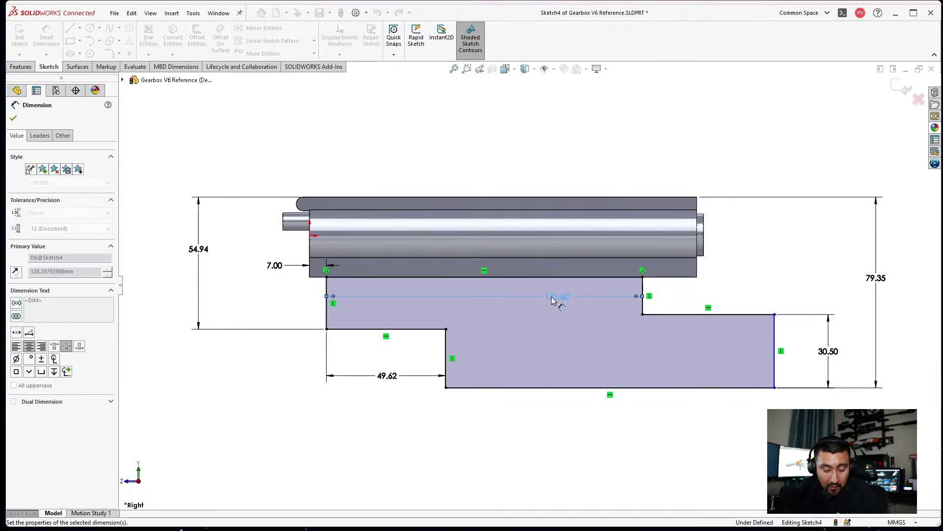
pyautogui.click(632, 440)
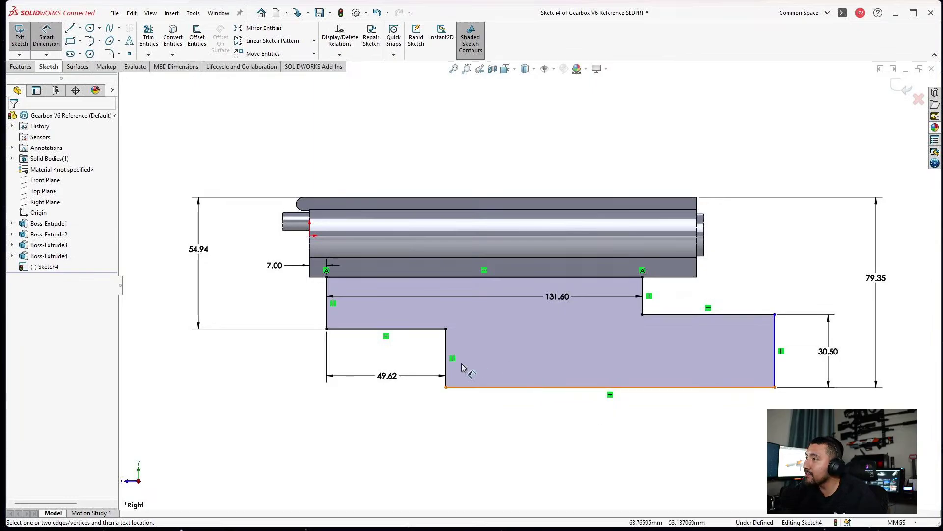
# Dimension the horizontal distance from the lower step's vertical line to the sketch's rearmost vertical line as 121.2 mm.
pyautogui.click(444, 361)
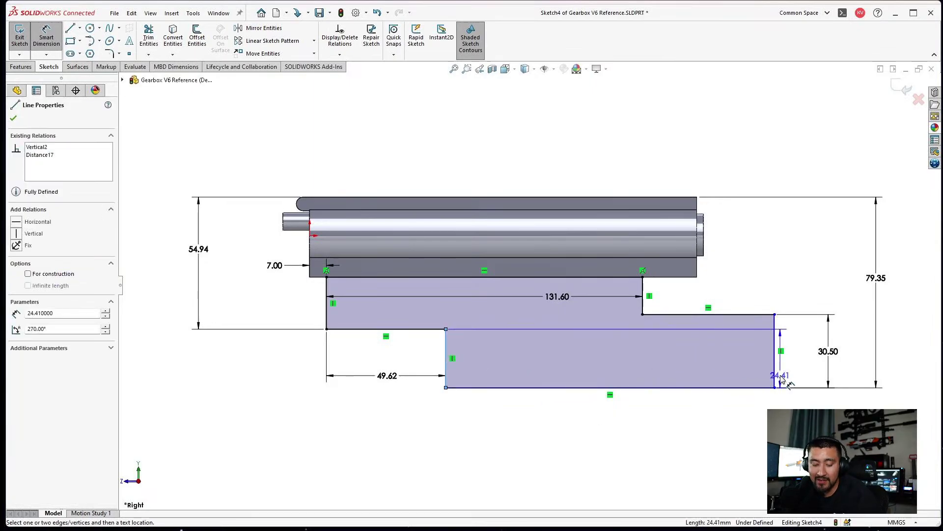
pyautogui.click(774, 378)
pyautogui.click(659, 425)
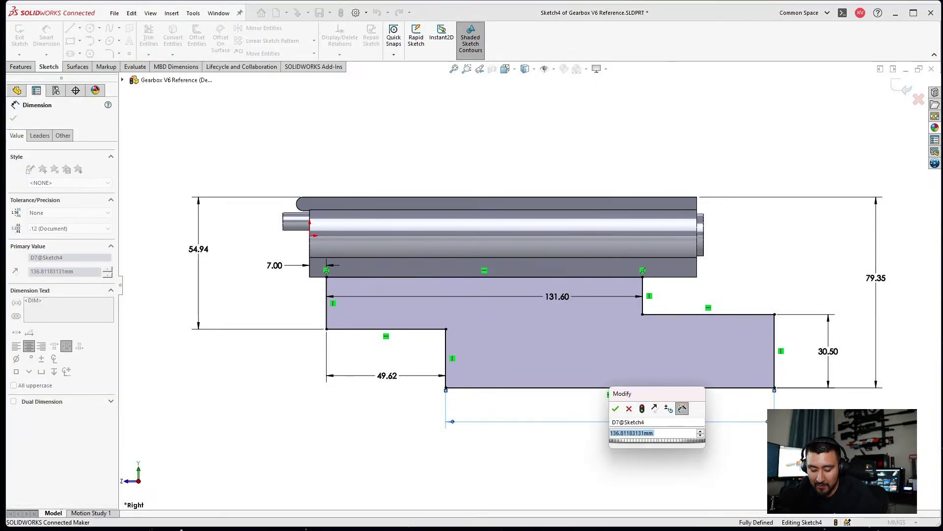
pyautogui.write('122')
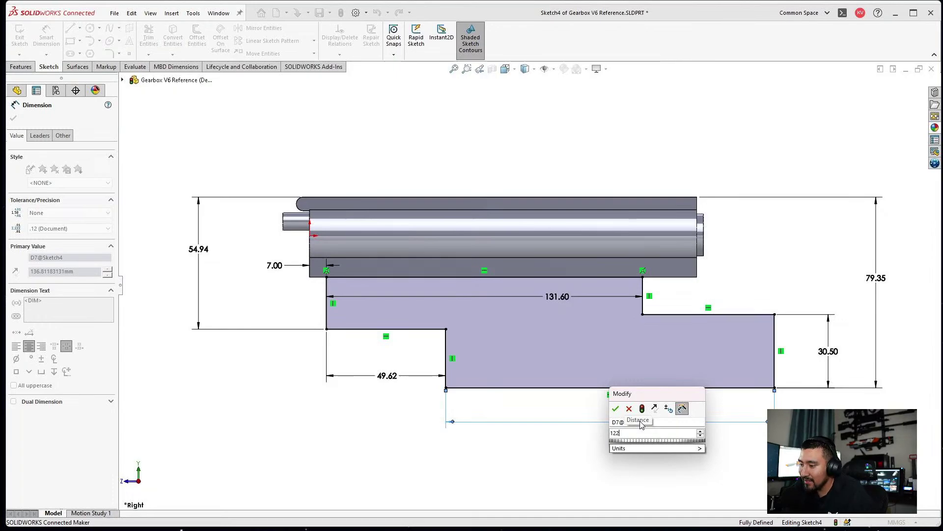
pyautogui.press('BackSpace')
pyautogui.write('1')
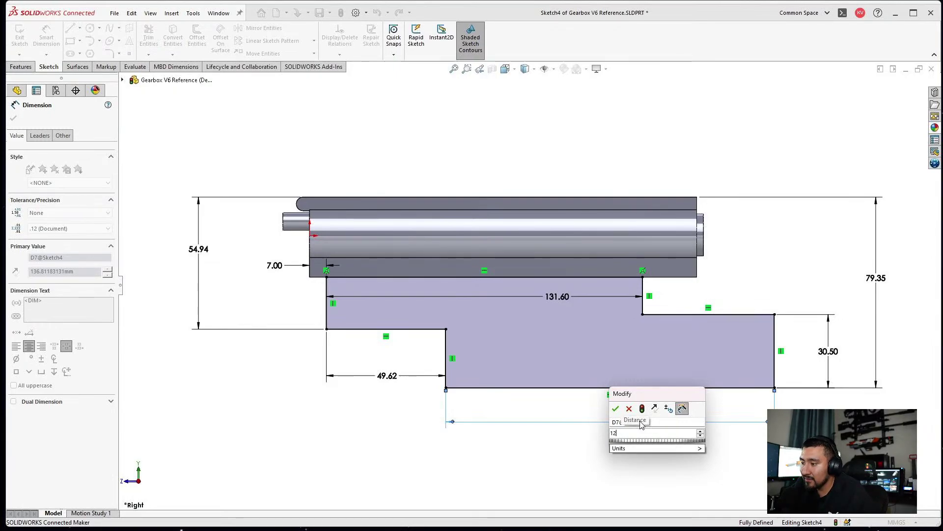
pyautogui.write('.2')
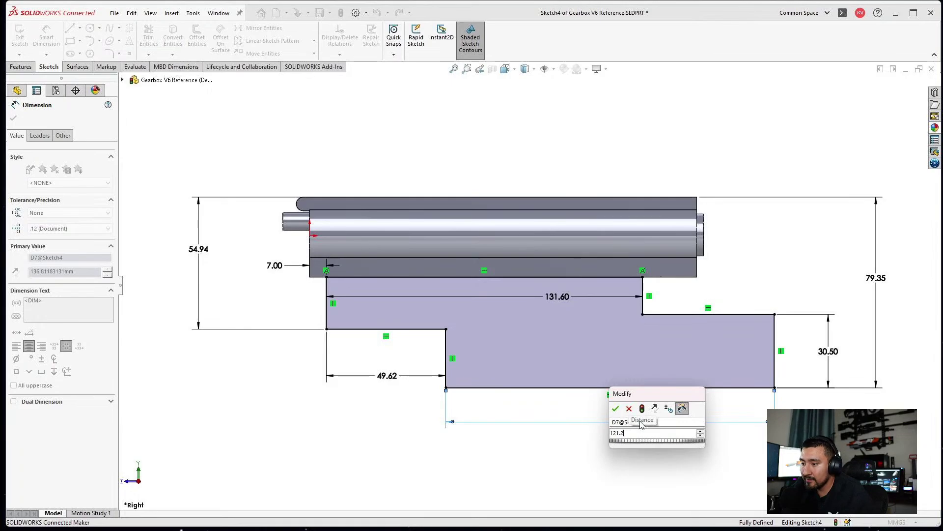
pyautogui.press('Return')
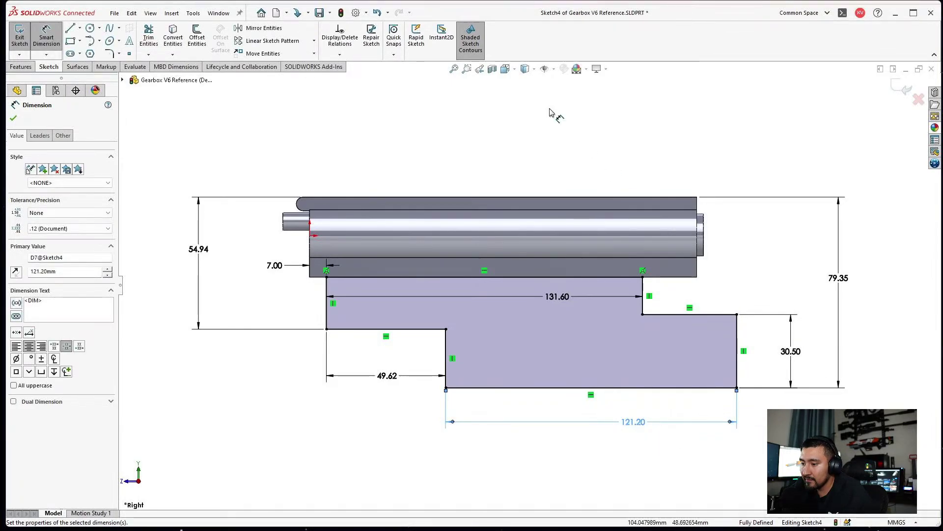
# Start a Boss-Extrude of the lower profile sketch, ending Direction 1 up to the flat side face of the body's lower rail.
pyautogui.click(21, 67)
pyautogui.click(24, 37)
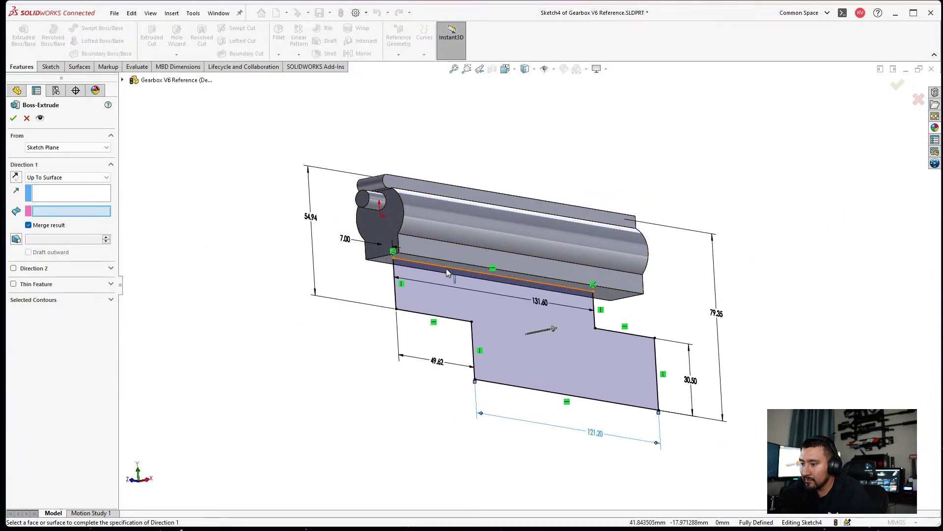
pyautogui.click(431, 244)
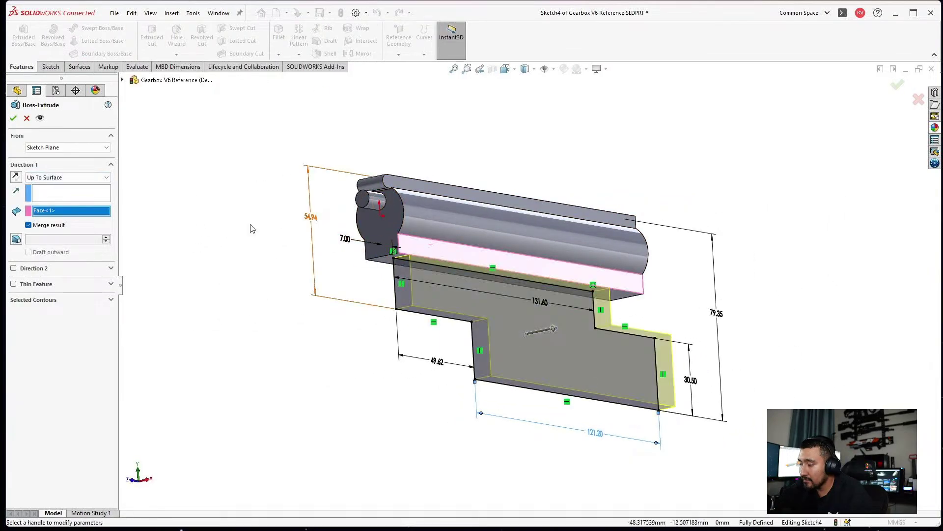
# Enable Direction 2 as Up To Surface, ending at the opposite side face of the body's lower rail, and complete the extrusion.
pyautogui.click(13, 268)
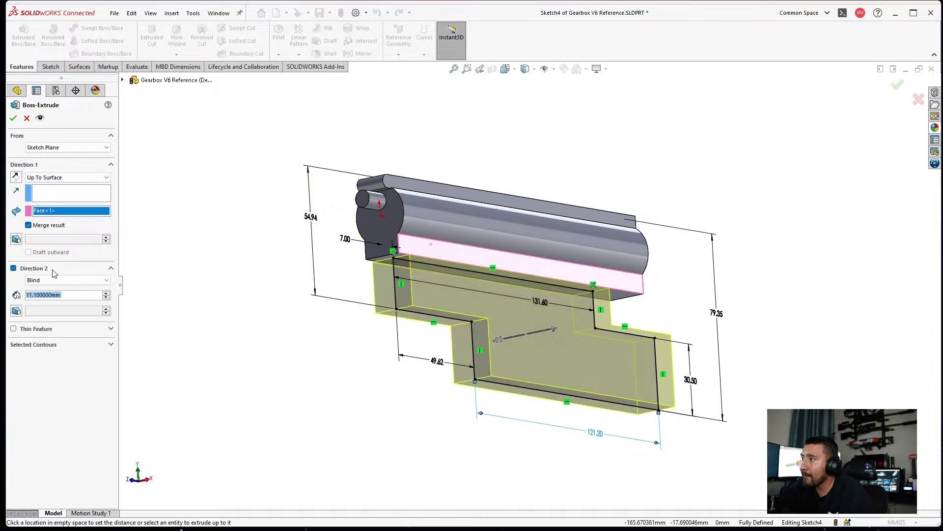
pyautogui.click(53, 273)
pyautogui.click(52, 269)
pyautogui.click(52, 279)
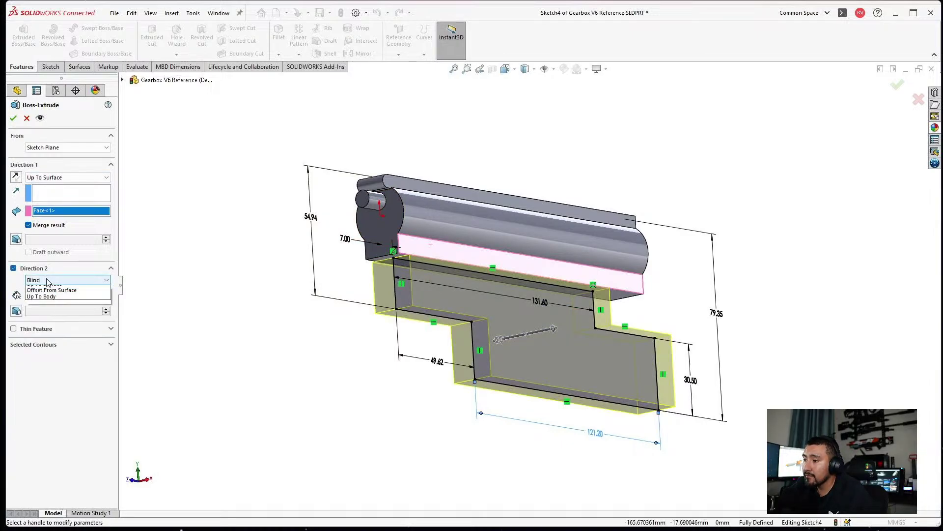
pyautogui.click(52, 308)
pyautogui.moveTo(148, 312); pyautogui.dragTo(469, 268, button='middle')
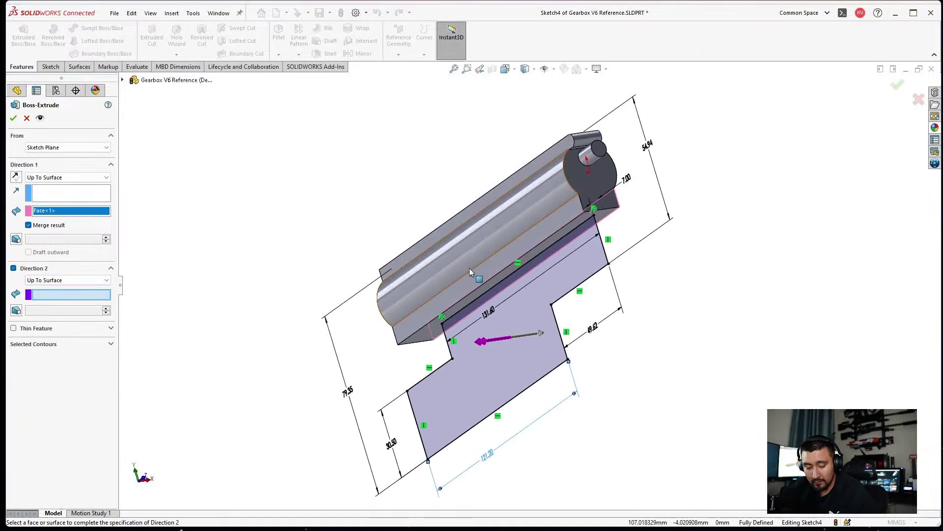
pyautogui.click(468, 279)
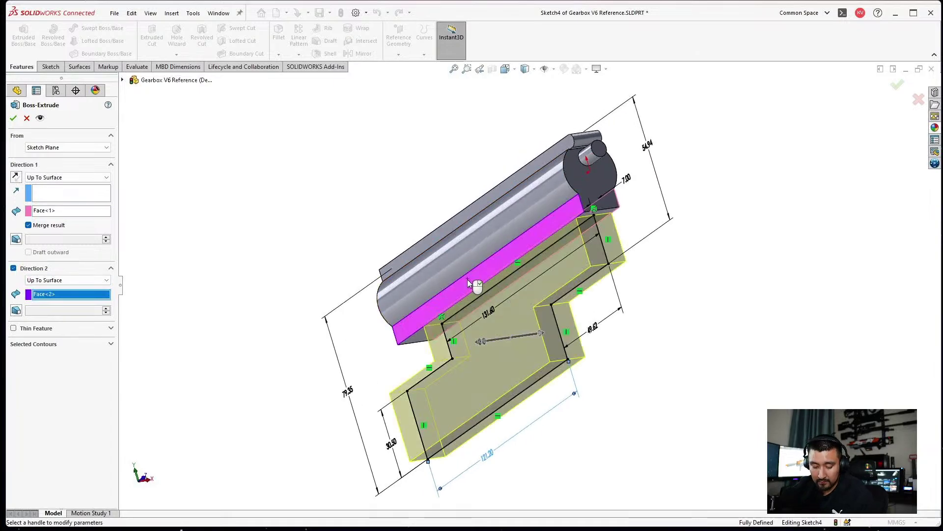
pyautogui.click(14, 119)
# Save the Gearbox V6 Reference part and dismiss the Save to 3DEXPERIENCE dialog.
pyautogui.moveTo(354, 181); pyautogui.dragTo(443, 316, button='middle')
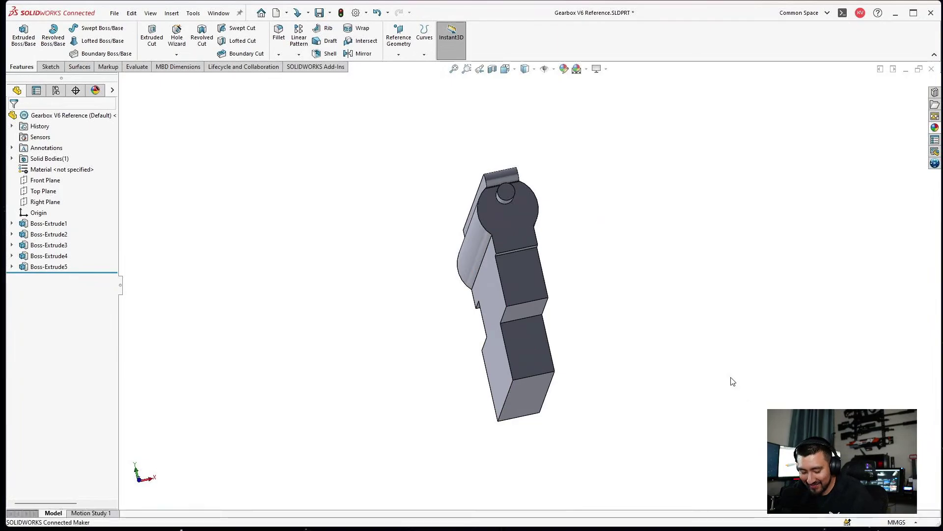
pyautogui.moveTo(270, 110); pyautogui.dragTo(235, 123, button='middle')
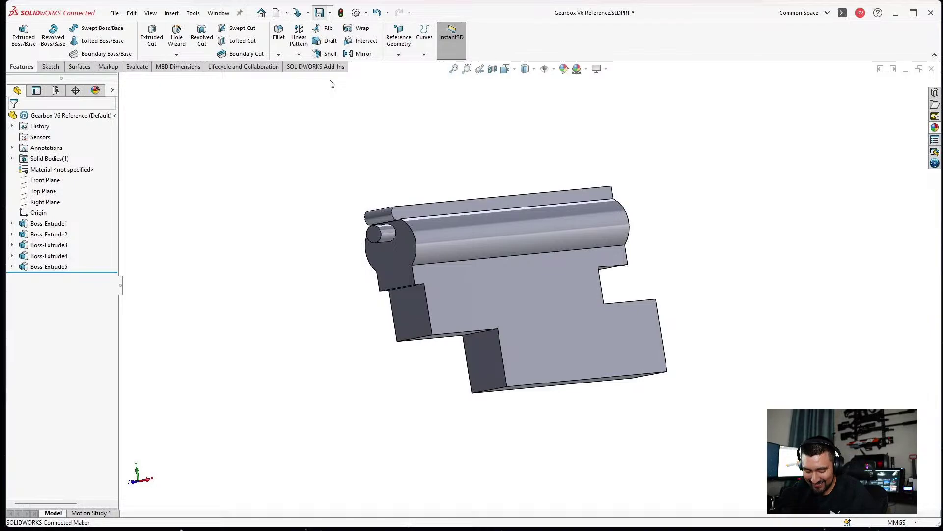
pyautogui.hotkey('ctrl', 's')
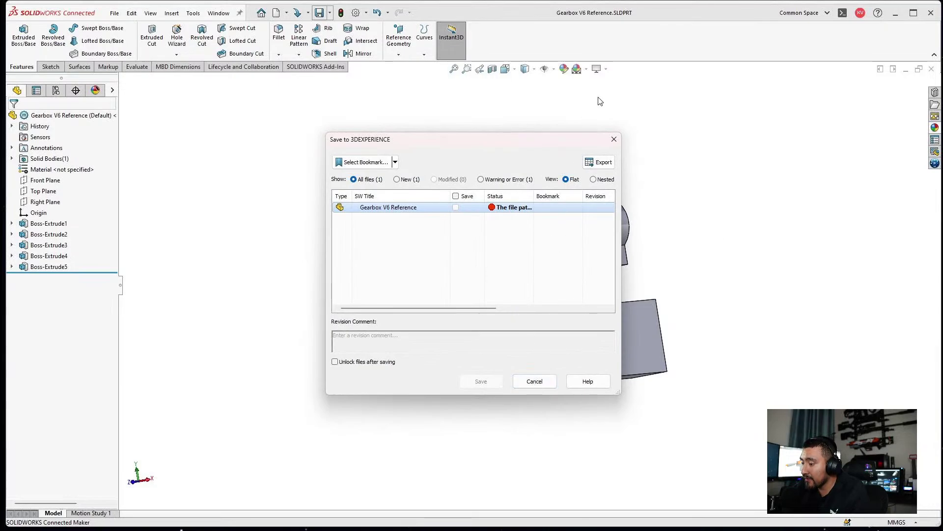
pyautogui.click(549, 383)
# Start a sketch on the lower block's rear end face and draw a diagonal centerline between two opposite corners of that face.
pyautogui.click(709, 332)
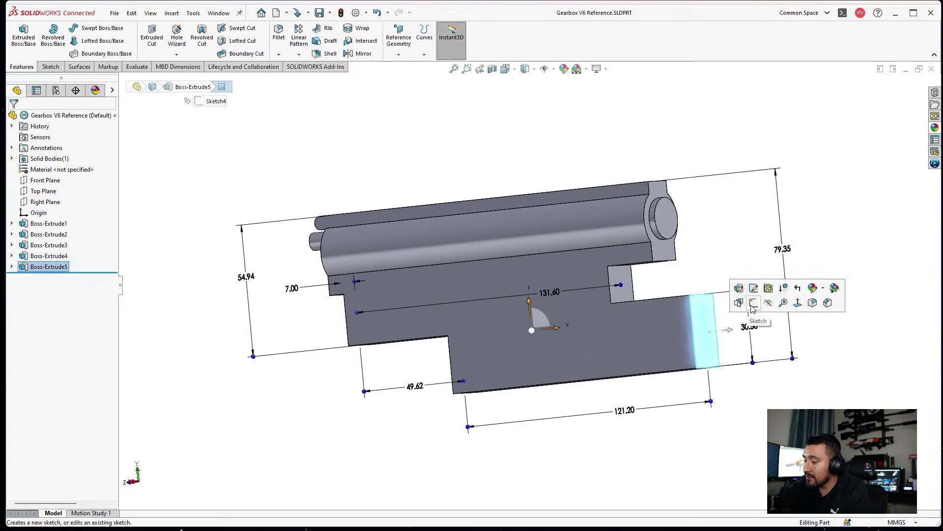
pyautogui.click(794, 315)
pyautogui.click(79, 28)
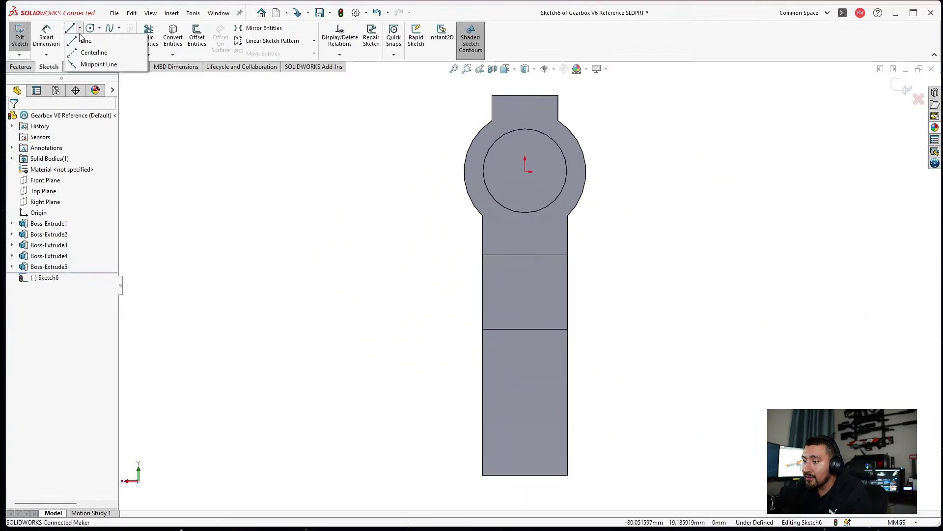
pyautogui.click(89, 53)
pyautogui.click(483, 330)
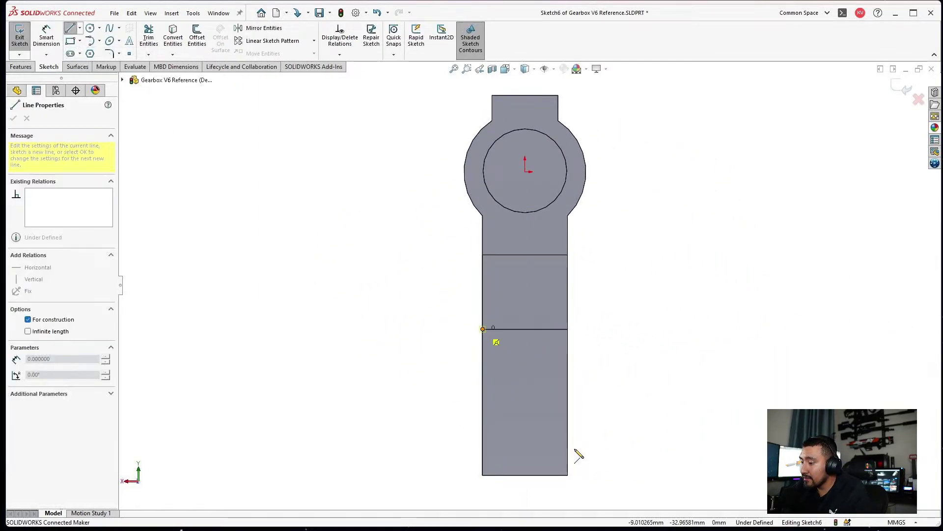
pyautogui.click(569, 476)
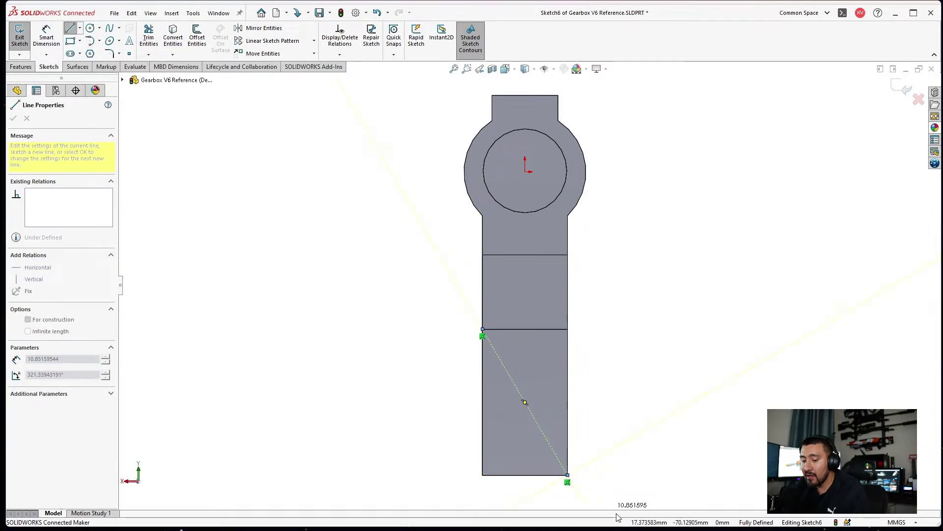
pyautogui.press('Escape')
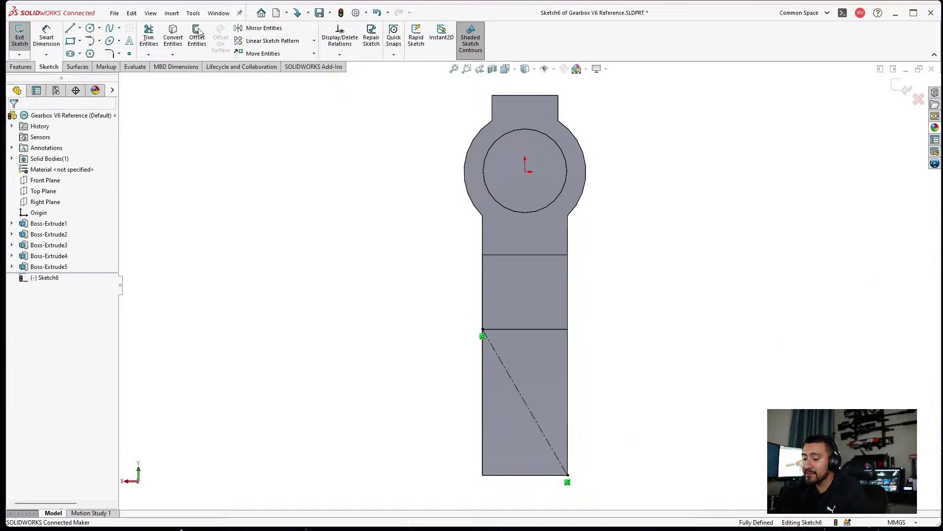
# Draw a center rectangle about 35 mm wide and 30.5 mm high from the centerline's midpoint, level with the face's upper edge.
pyautogui.click(80, 41)
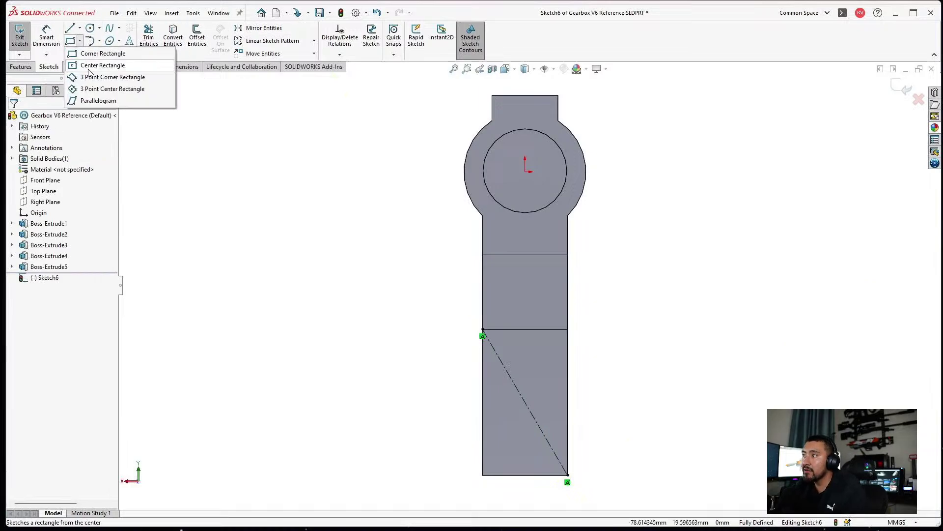
pyautogui.click(96, 64)
pyautogui.click(524, 402)
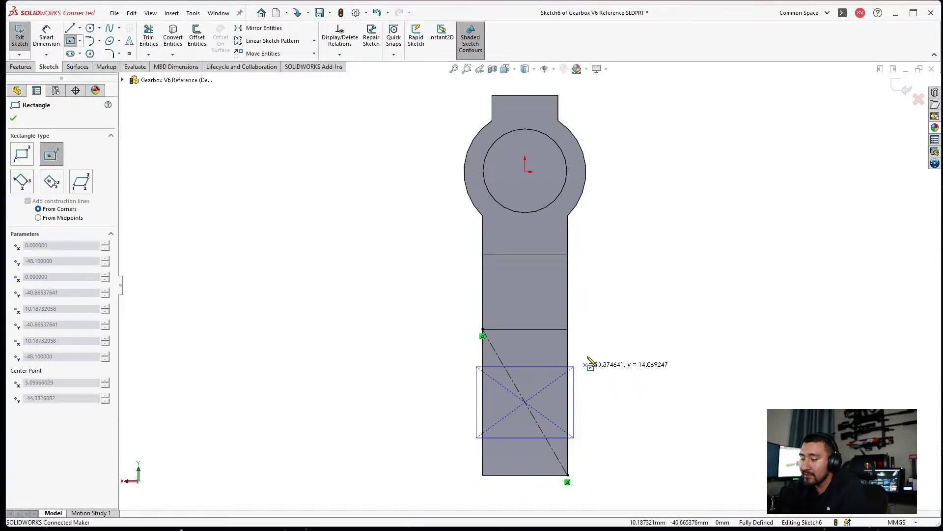
pyautogui.click(609, 329)
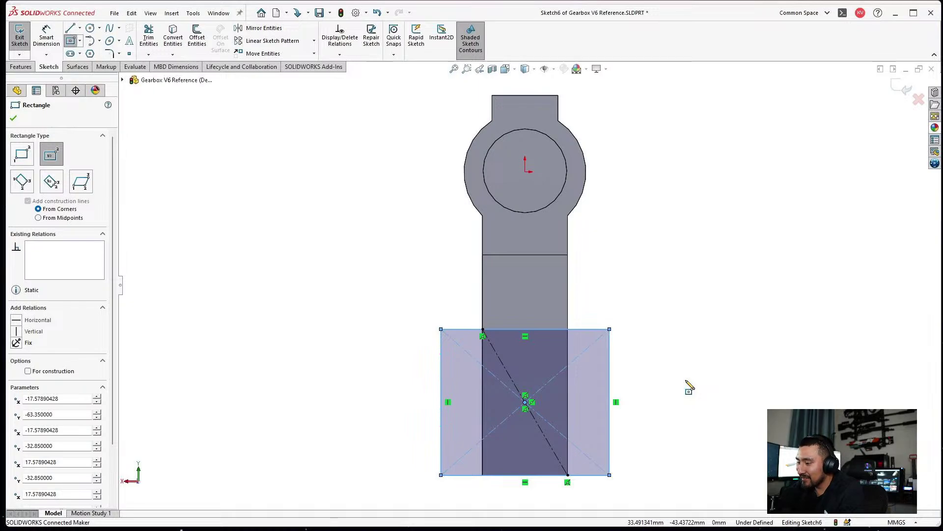
pyautogui.press('Escape')
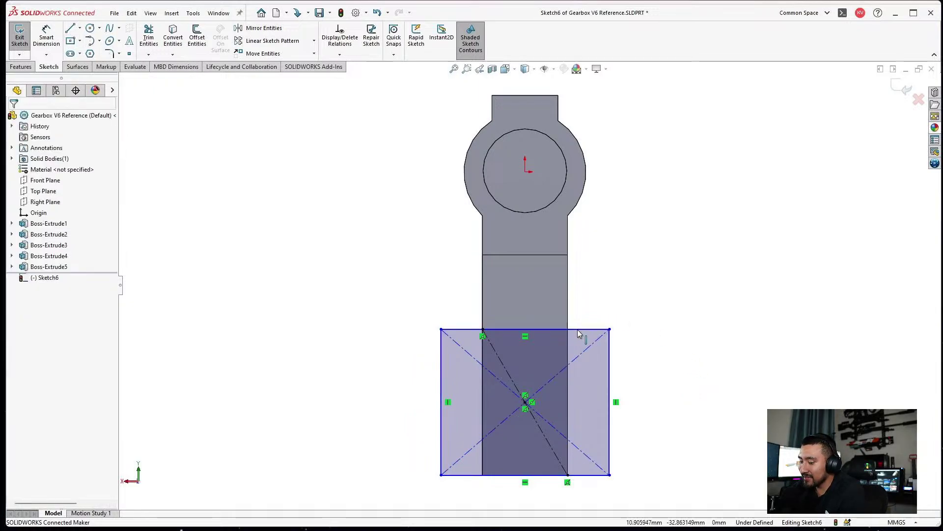
# Make the rectangle's upper line coincident with the upper endpoint of the diagonal centerline.
pyautogui.moveTo(585, 330); pyautogui.dragTo(599, 308)
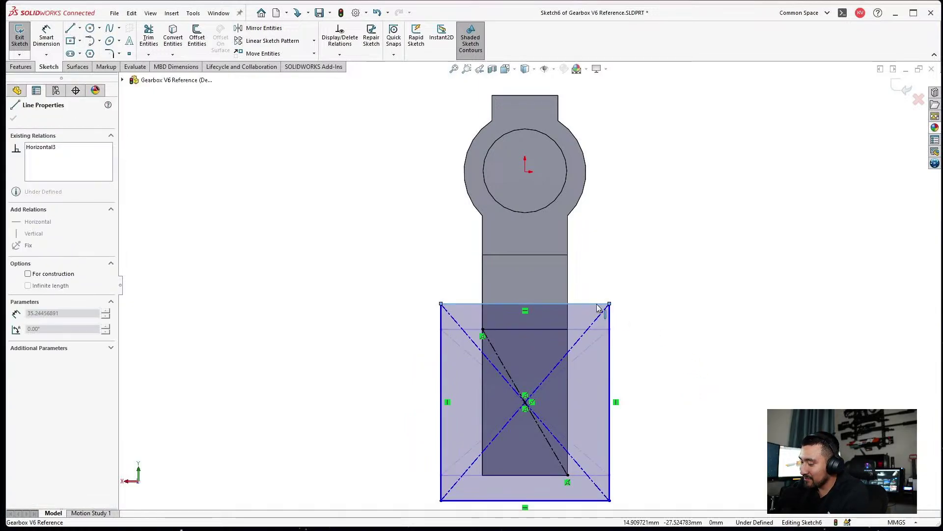
pyautogui.keyDown('ctrl'); pyautogui.click(483, 329); pyautogui.keyUp('ctrl')
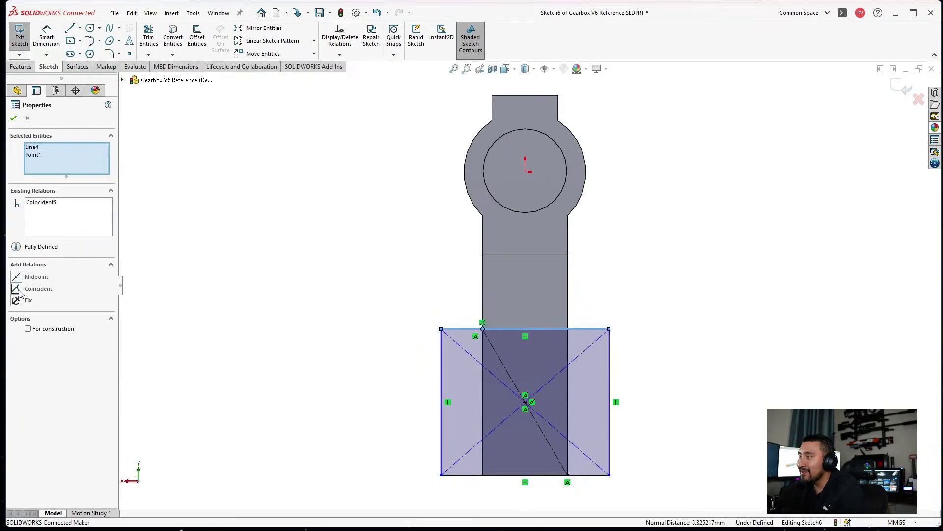
pyautogui.click(18, 289)
pyautogui.press('Escape')
# Dimension the rectangle's width along its upper line, placing the label above the rectangle.
pyautogui.press('d')
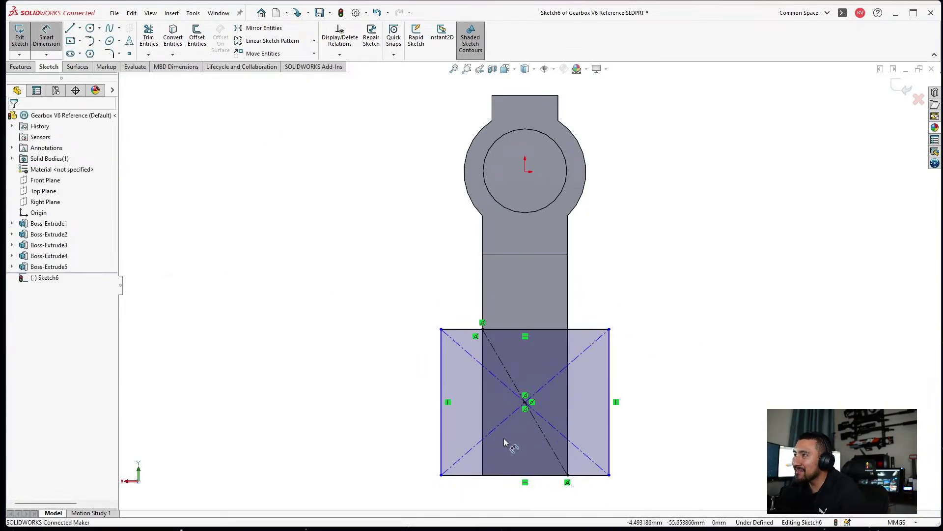
pyautogui.click(454, 329)
pyautogui.click(361, 287)
pyautogui.write('3')
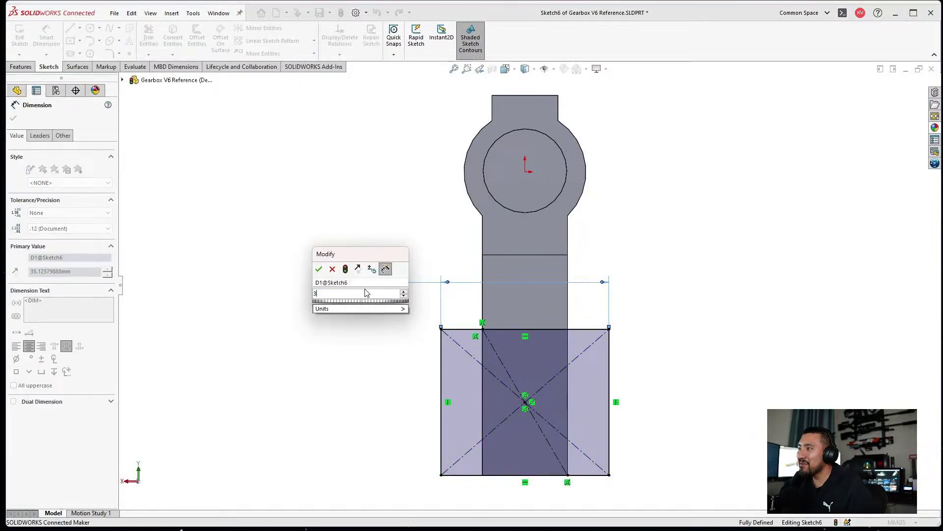
# Set the width of the rectangle sketched on the gearbox's end face to 30.8 mm.
pyautogui.write('0.8')
pyautogui.press('Return')
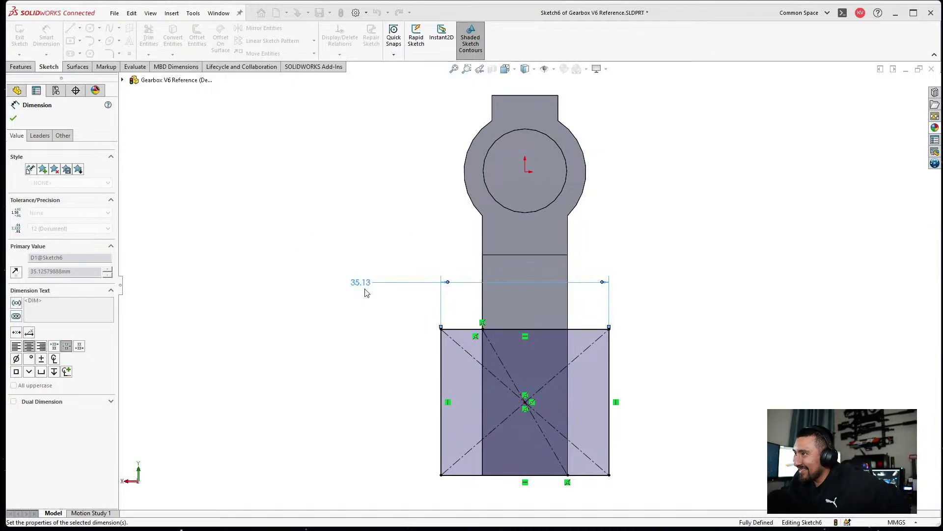
pyautogui.press('Escape')
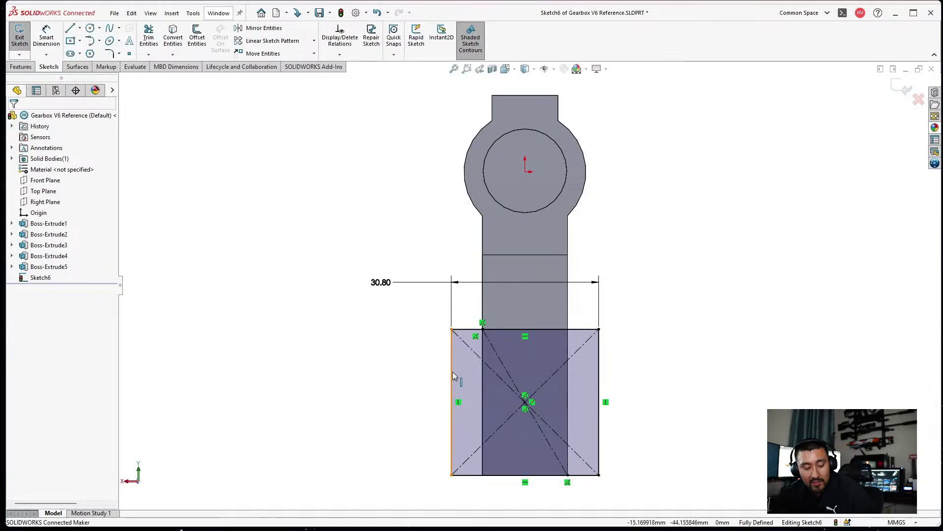
# Extrude the rectangle as a blind boss 63.5 mm back along the gearbox body, merging the result.
pyautogui.scroll(2, 501, 372)
pyautogui.scroll(-2, 548, 373)
pyautogui.moveTo(474, 326); pyautogui.dragTo(529, 328, button='middle')
pyautogui.click(20, 67)
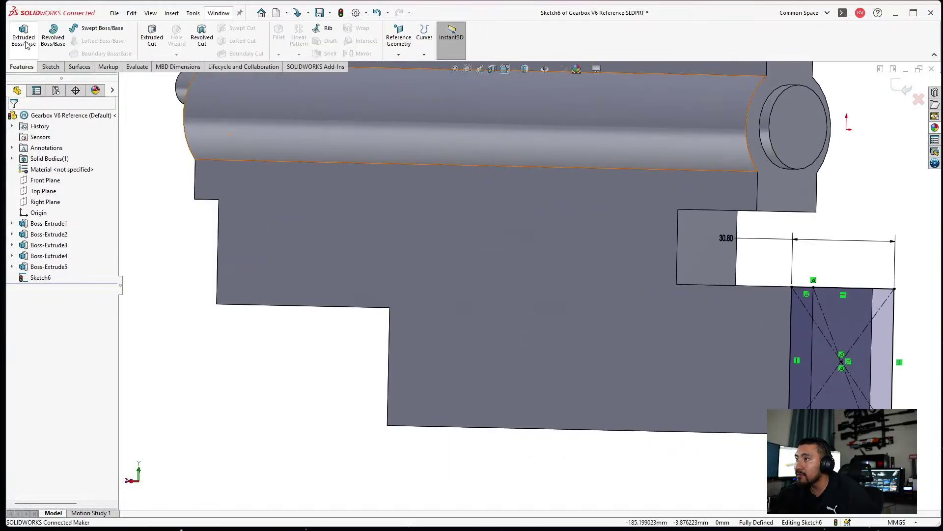
pyautogui.click(23, 37)
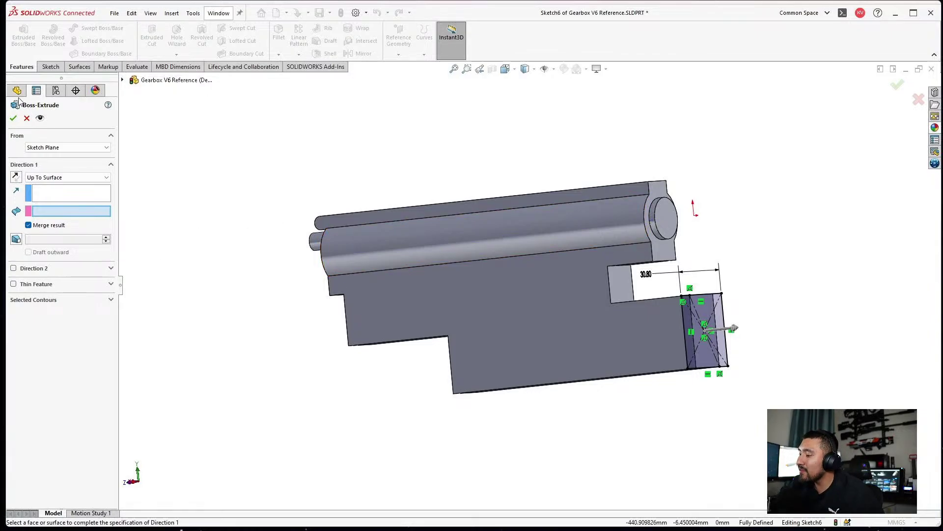
pyautogui.click(47, 177)
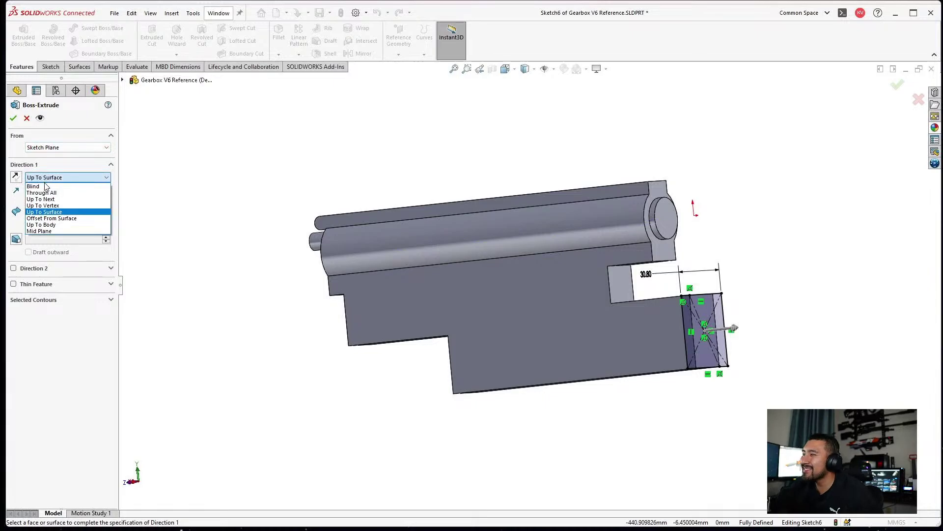
pyautogui.click(48, 186)
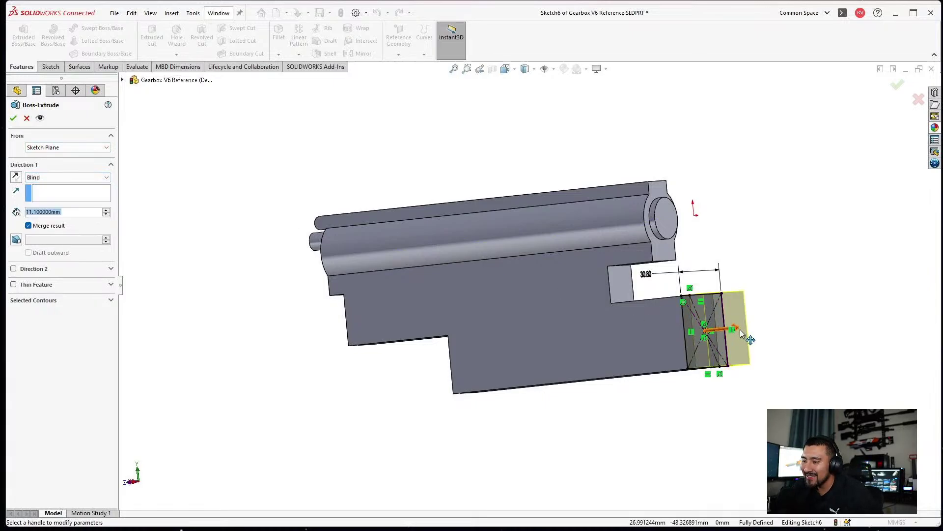
pyautogui.moveTo(734, 328); pyautogui.dragTo(621, 352)
pyautogui.click(621, 352)
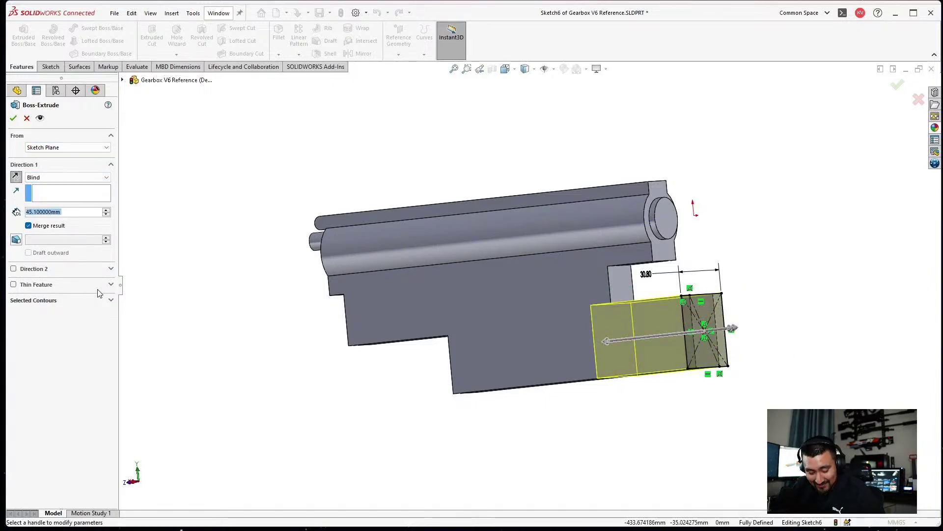
pyautogui.write('63.5')
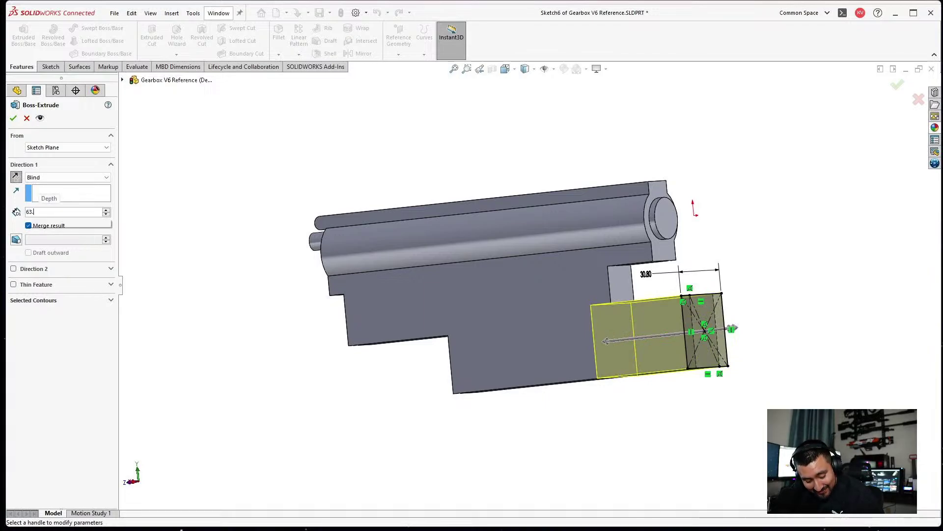
pyautogui.press('Return')
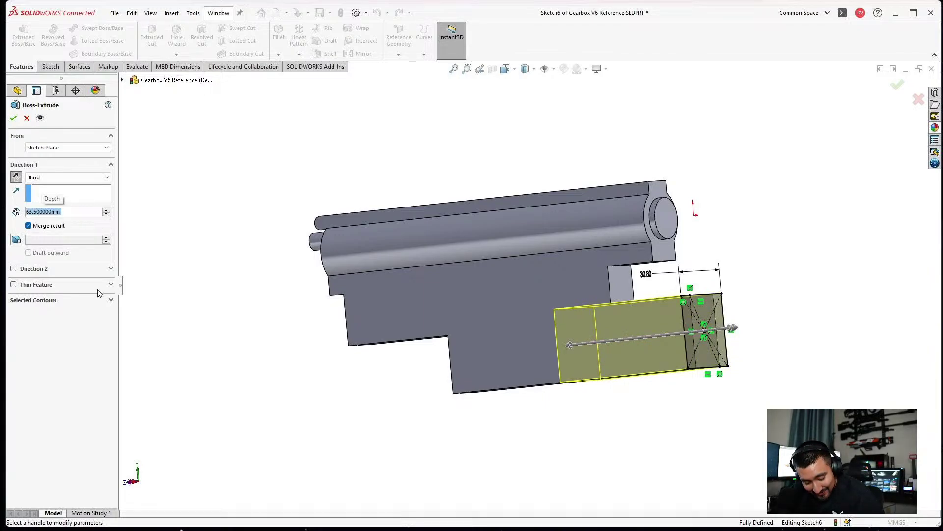
pyautogui.click(15, 119)
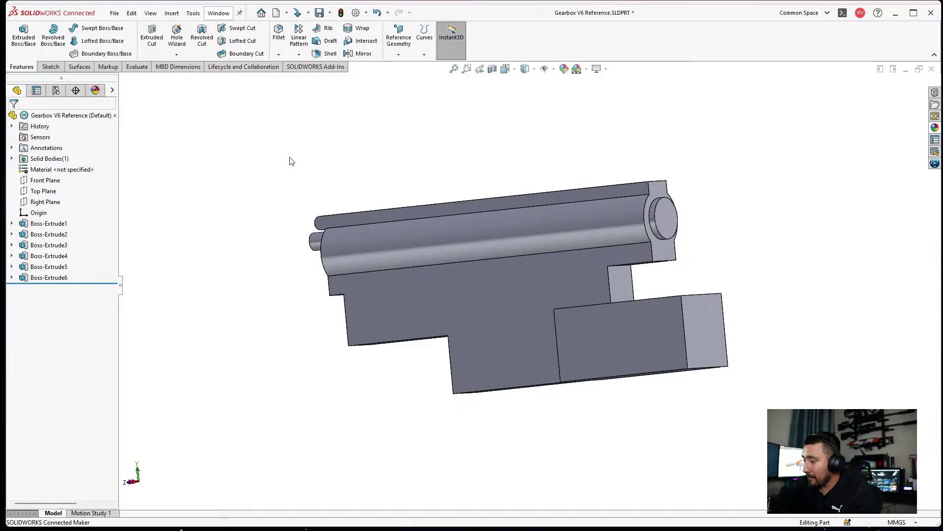
# Start a chamfer on one lower long edge of the new block, with 2.8 mm distance and 45° angle.
pyautogui.click(279, 55)
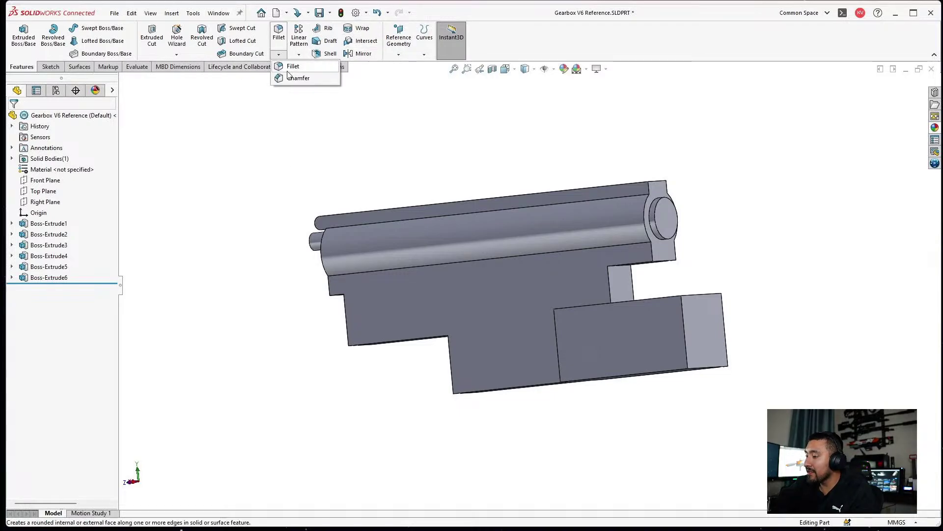
pyautogui.click(295, 77)
pyautogui.moveTo(643, 382); pyautogui.dragTo(643, 344, button='middle')
pyautogui.click(634, 343)
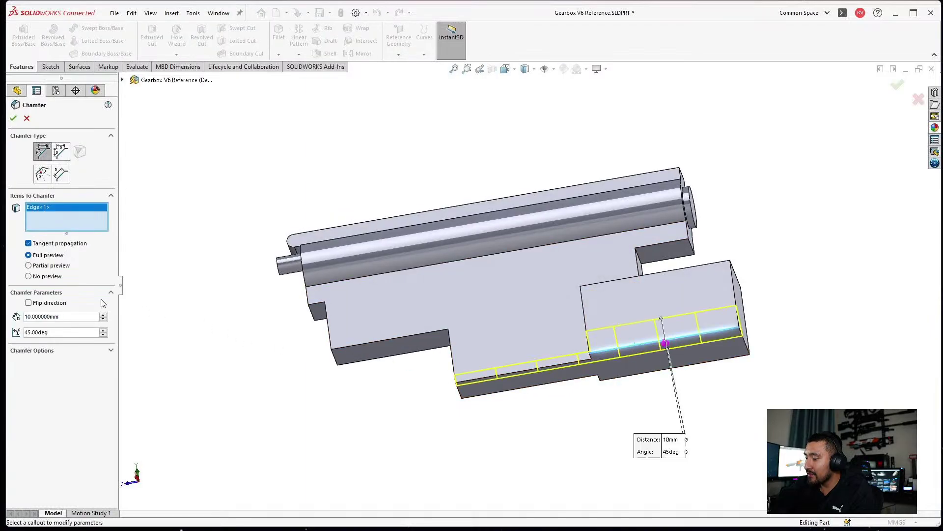
pyautogui.doubleClick(54, 316)
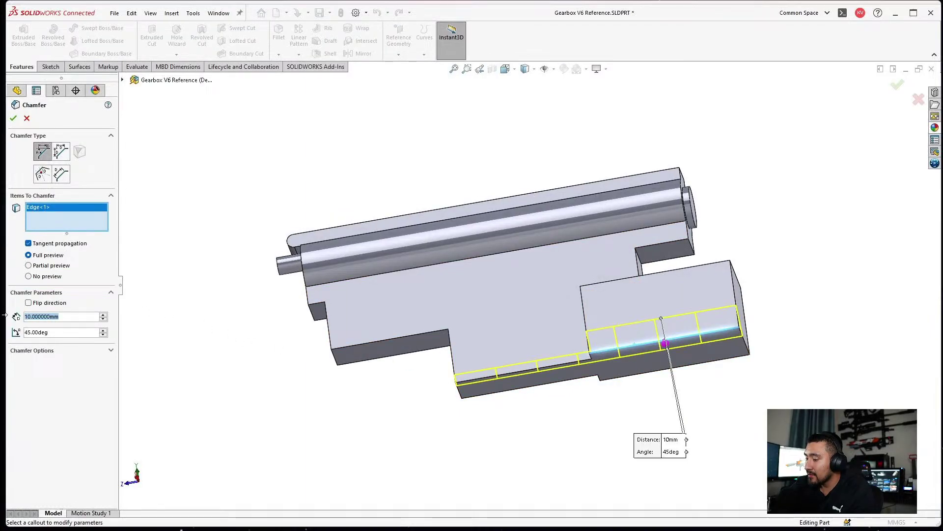
pyautogui.write('2.8')
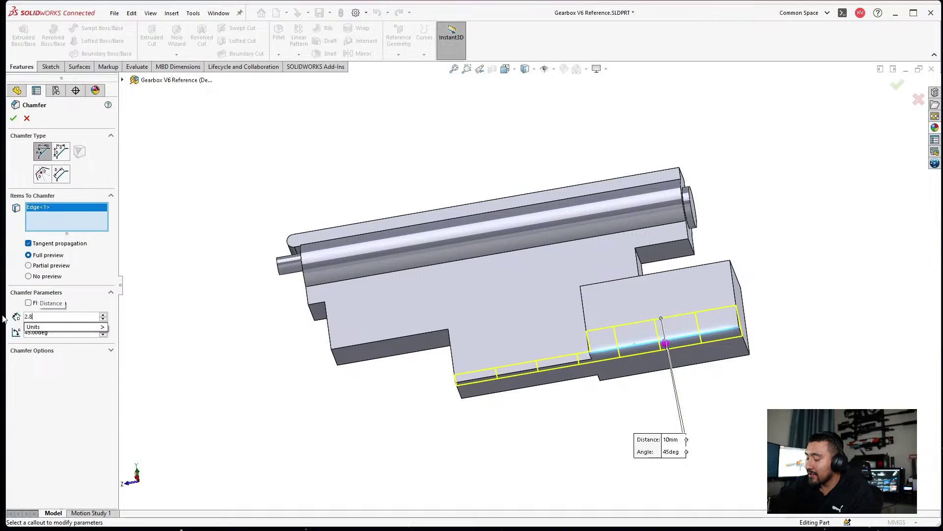
pyautogui.press('Return')
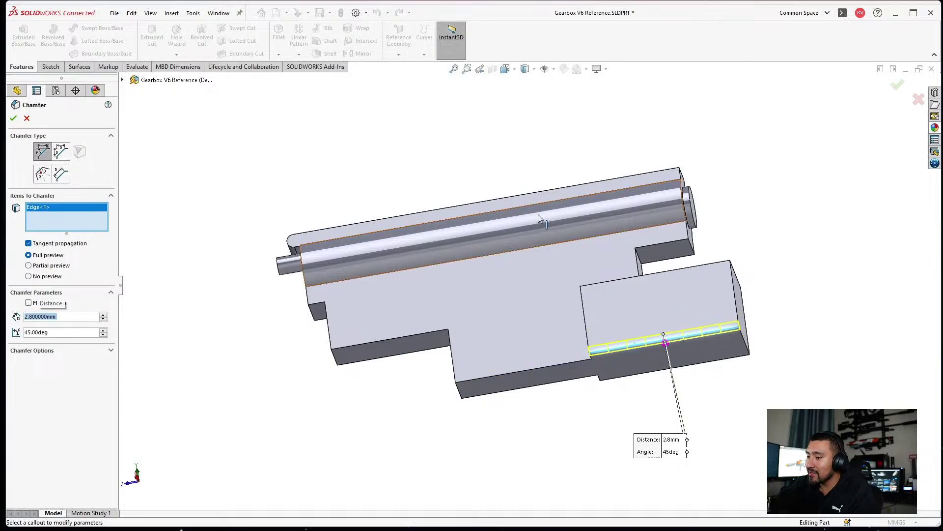
# Add the block's other three long edges to the chamfer and apply it.
pyautogui.click(588, 278)
pyautogui.moveTo(589, 278); pyautogui.dragTo(490, 350, button='middle')
pyautogui.scroll(3, 546, 363)
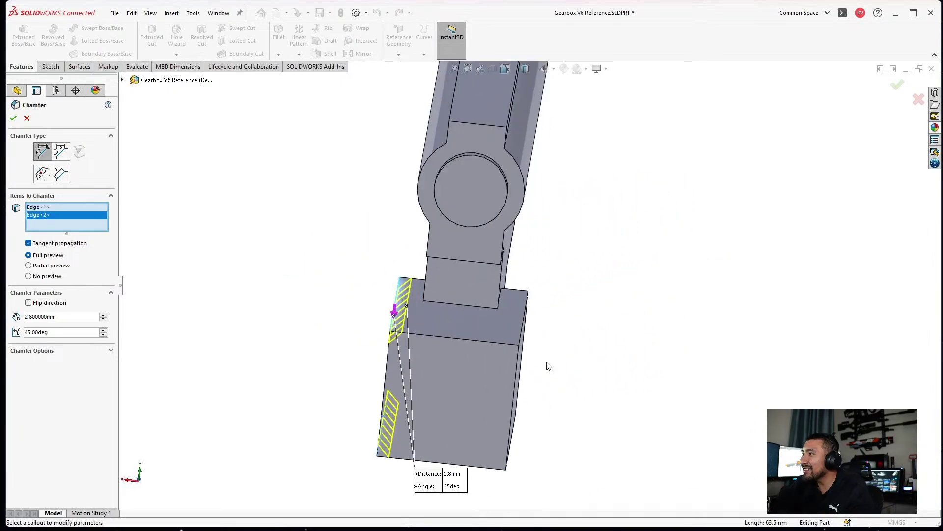
pyautogui.click(524, 334)
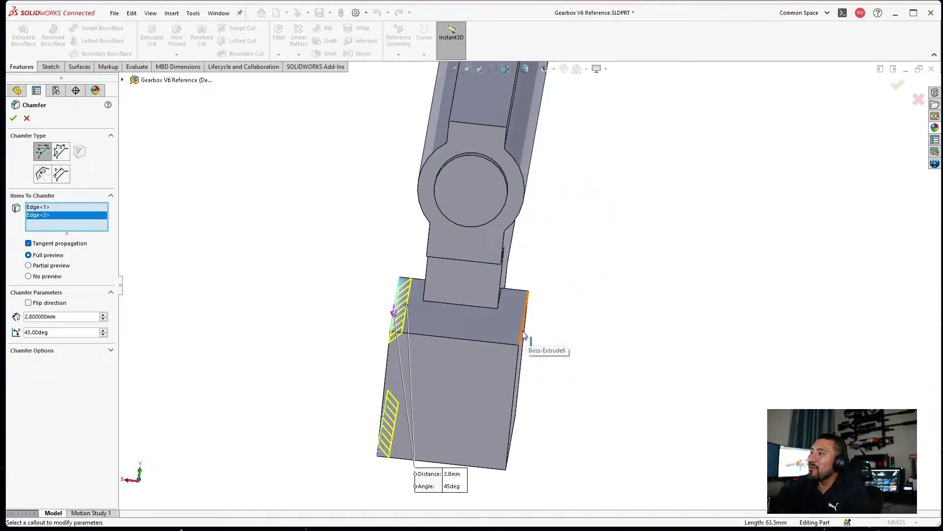
pyautogui.moveTo(523, 331); pyautogui.dragTo(514, 480, button='middle')
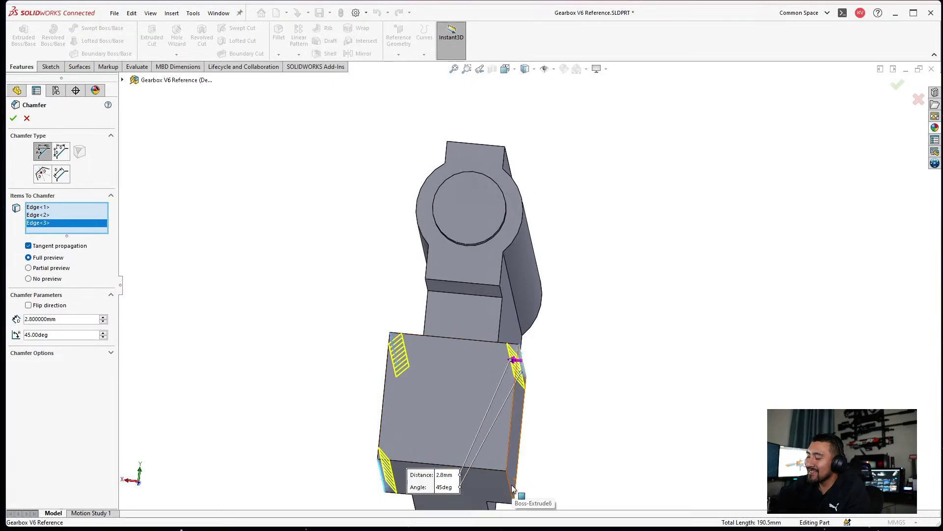
pyautogui.click(512, 494)
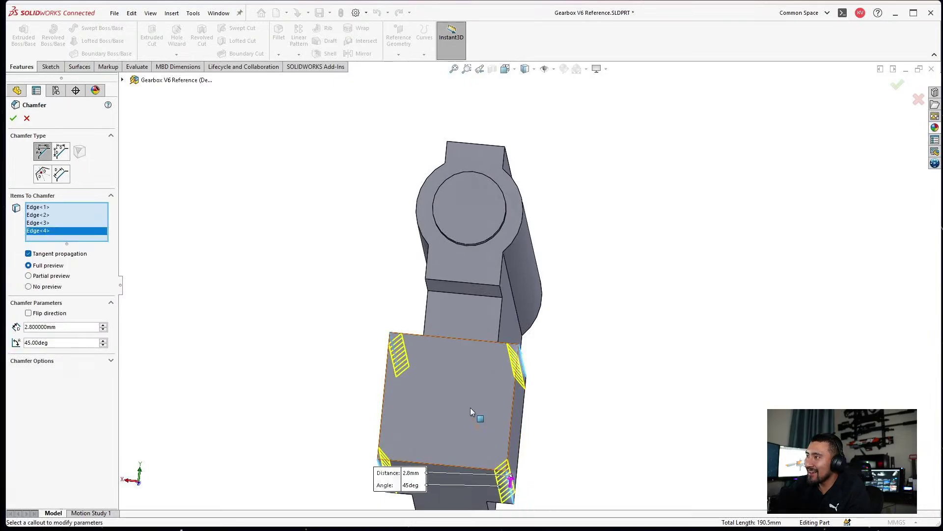
pyautogui.click(14, 119)
pyautogui.click(208, 169)
pyautogui.scroll(-3, 463, 281)
pyautogui.moveTo(463, 281); pyautogui.dragTo(529, 290, button='middle')
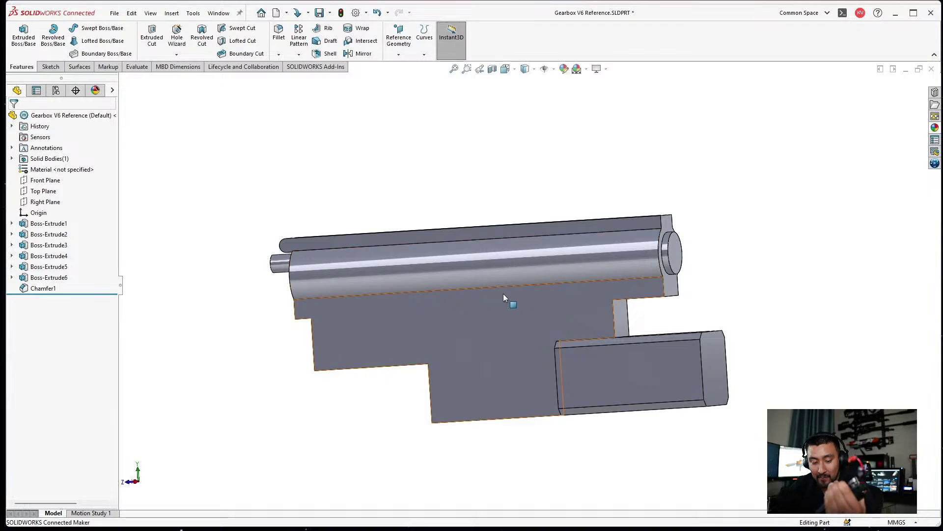
pyautogui.moveTo(499, 364); pyautogui.dragTo(564, 319, button='middle')
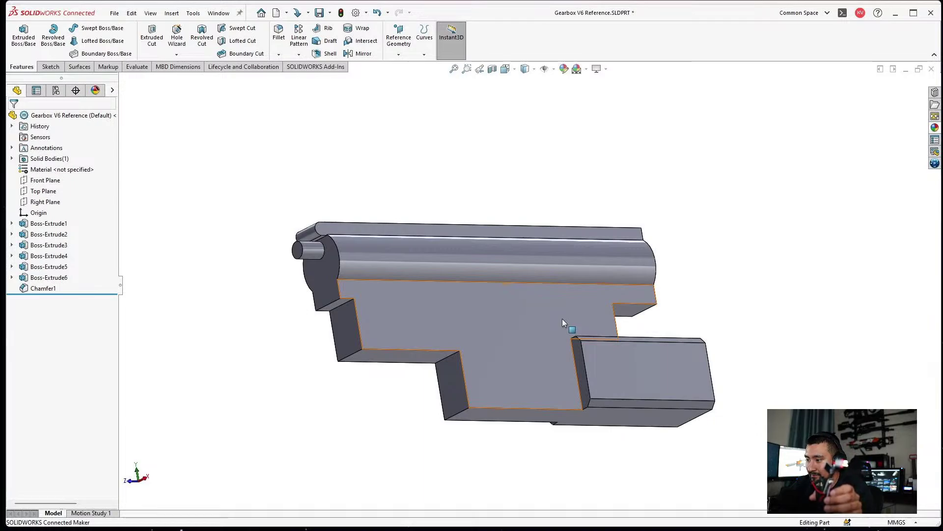
pyautogui.scroll(-3, 482, 361)
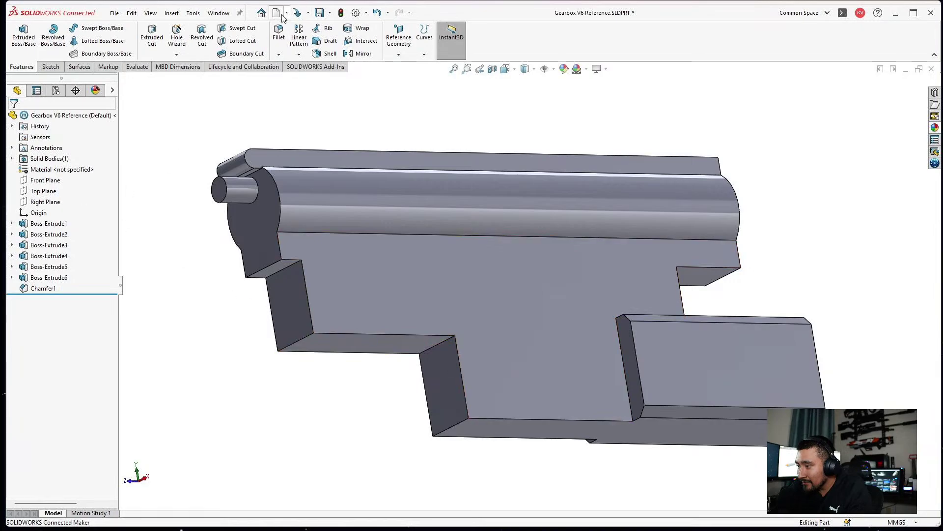
# Try to save the part to 3DEXPERIENCE and widen the save dialog's status column to read the file's status.
pyautogui.click(319, 13)
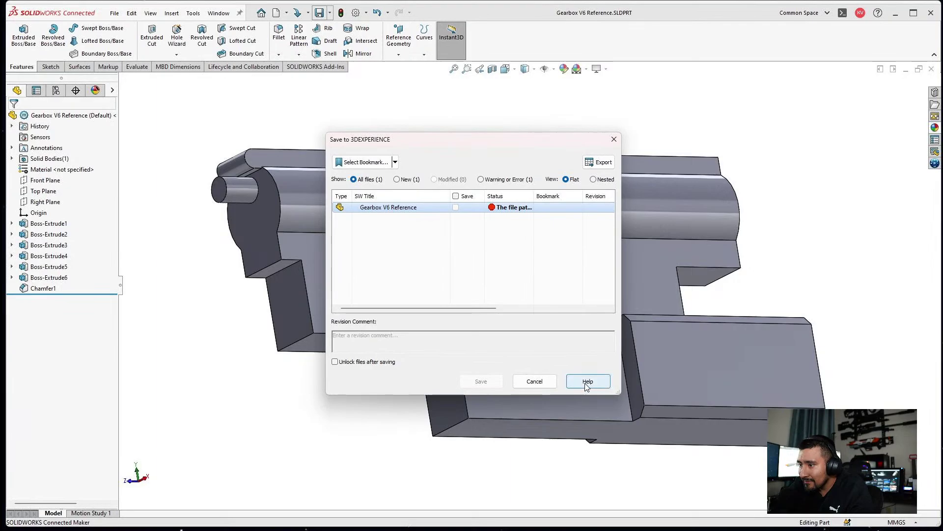
pyautogui.moveTo(534, 194); pyautogui.dragTo(569, 193)
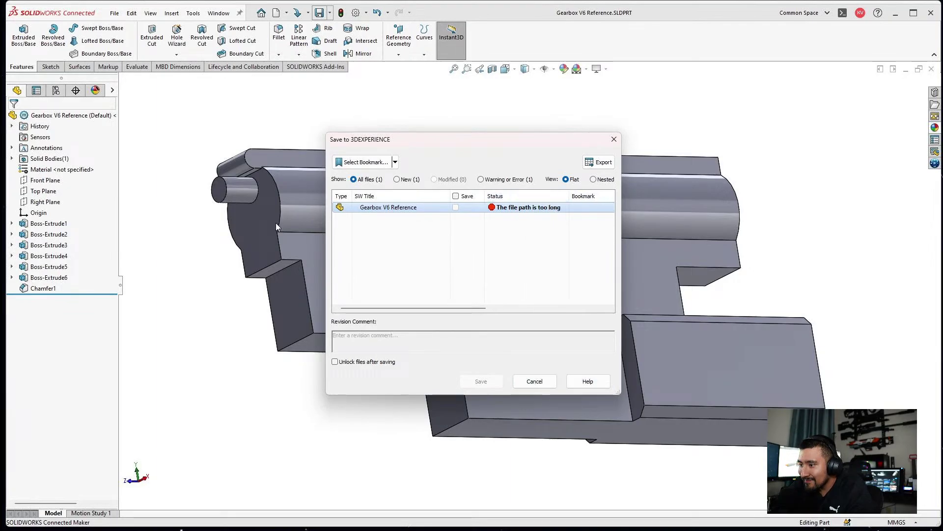
pyautogui.moveTo(322, 234); pyautogui.dragTo(150, 234)
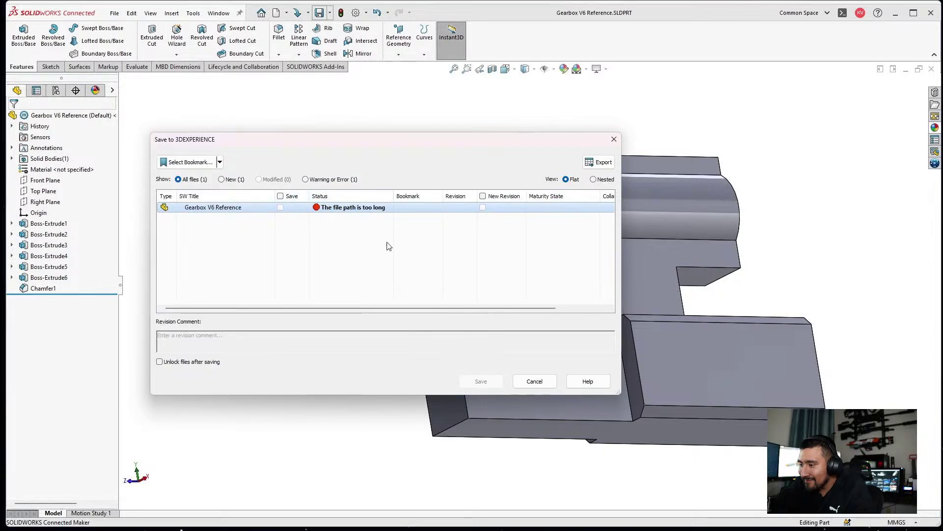
pyautogui.click(524, 383)
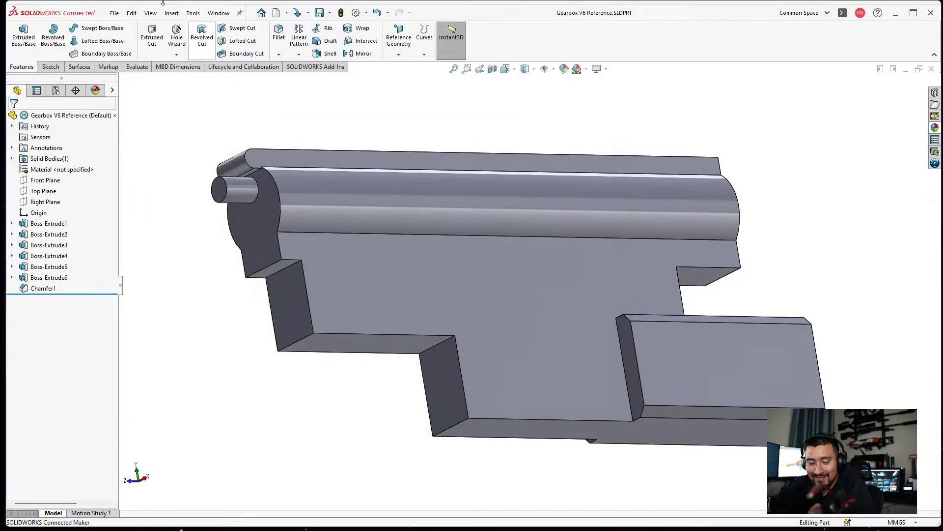
# Save the part to this PC.
pyautogui.click(114, 13)
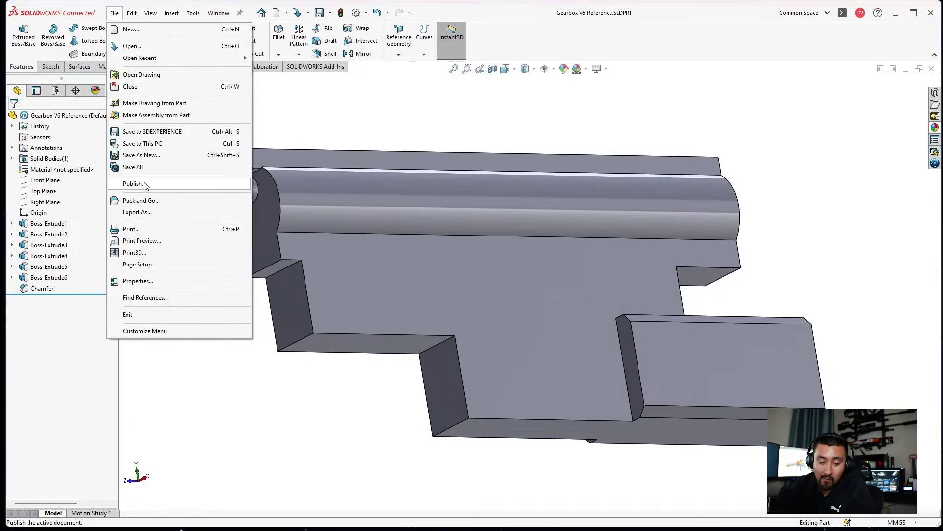
pyautogui.click(149, 145)
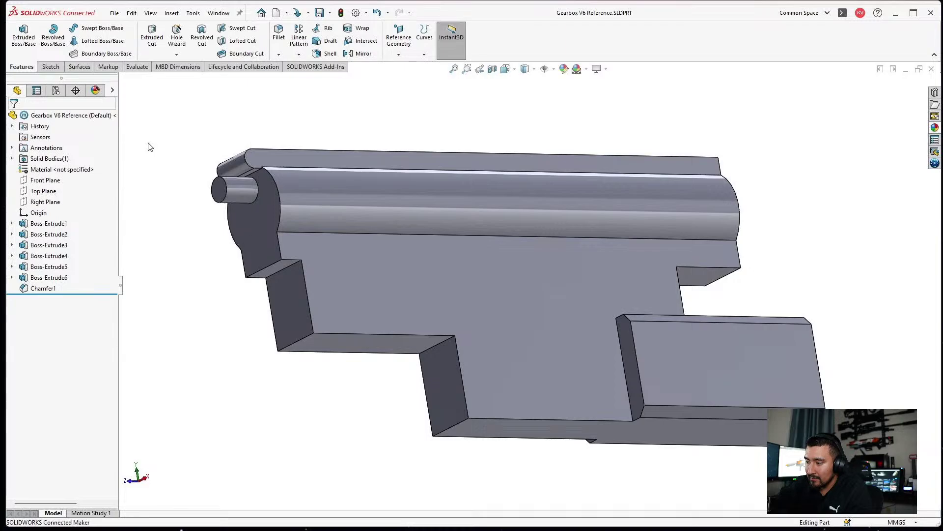
# On the Right Plane, sketch a closed L-shaped profile under the body's middle stepped edge, about 24.6 mm wide with a 12.6 mm upper side.
pyautogui.click(57, 199)
pyautogui.click(61, 184)
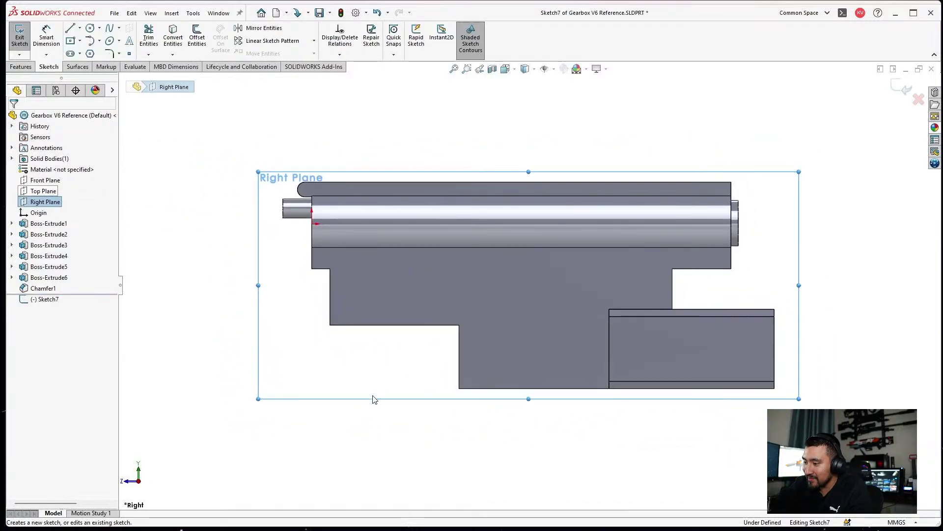
pyautogui.scroll(-3, 393, 369)
pyautogui.scroll(-3, 408, 345)
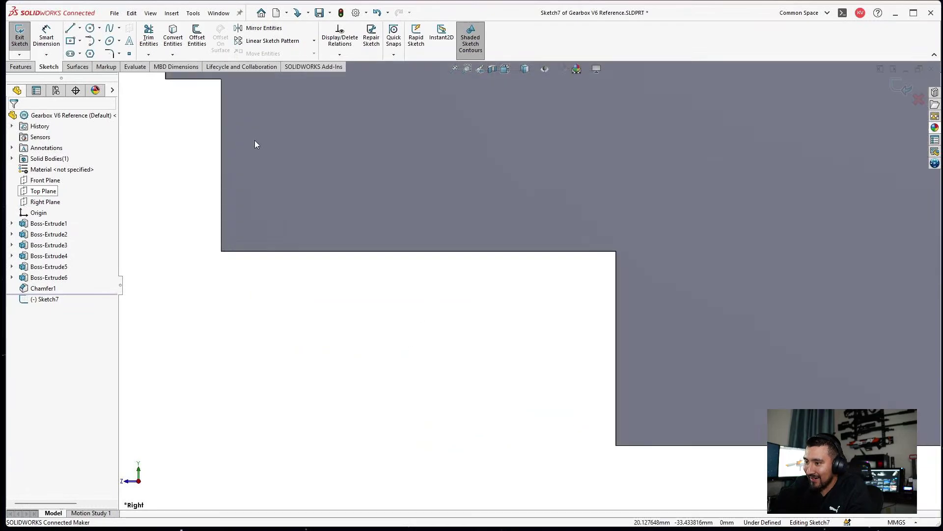
pyautogui.click(80, 30)
pyautogui.click(370, 251)
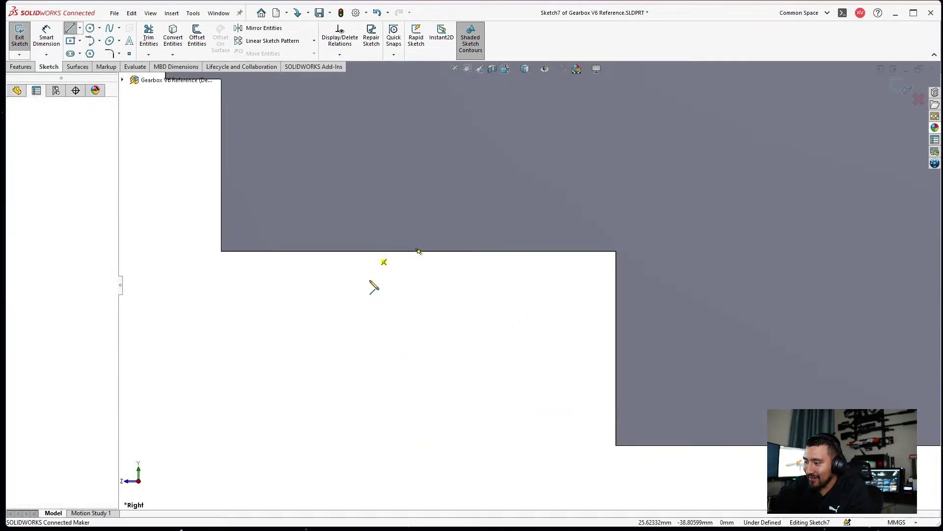
pyautogui.click(369, 313)
pyautogui.click(274, 313)
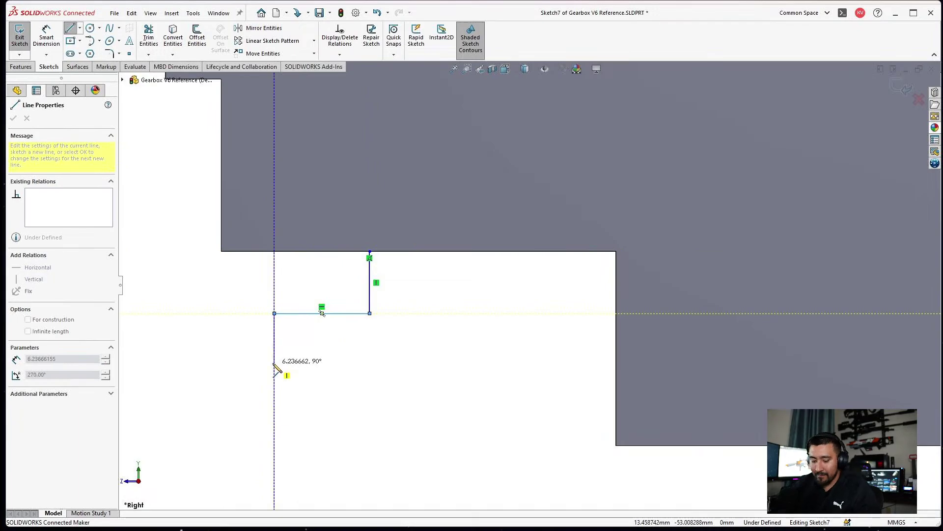
pyautogui.click(274, 362)
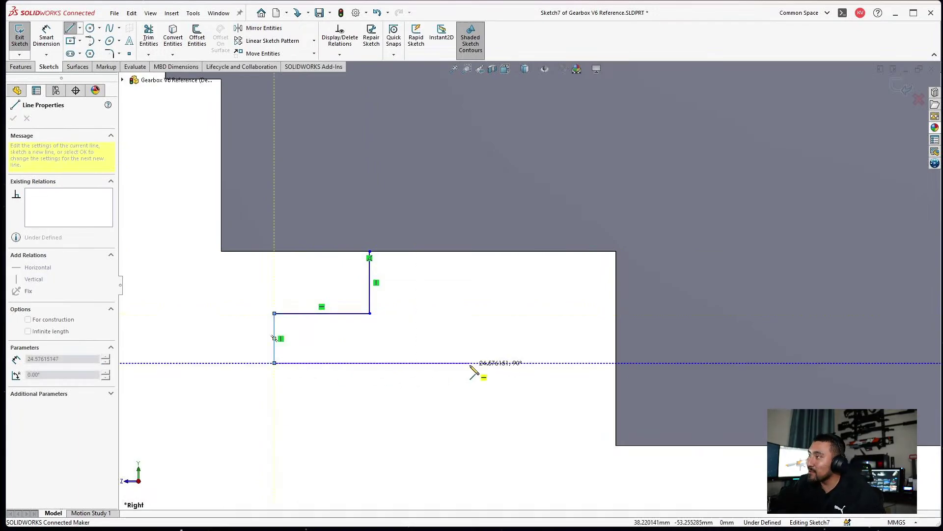
pyautogui.click(470, 363)
pyautogui.click(470, 251)
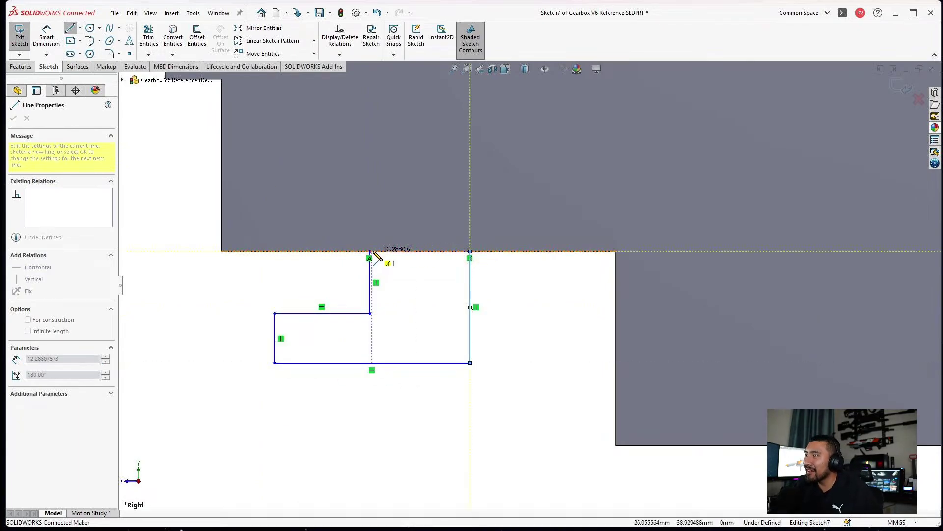
pyautogui.click(370, 251)
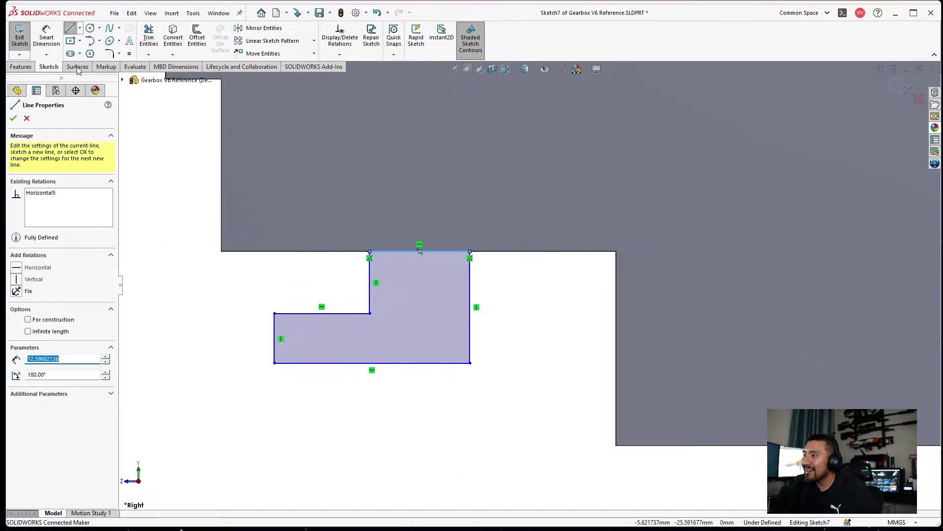
# Dimension the L-shaped profile's overall height between its top and bottom lines as 13 mm.
pyautogui.click(45, 41)
pyautogui.click(465, 363)
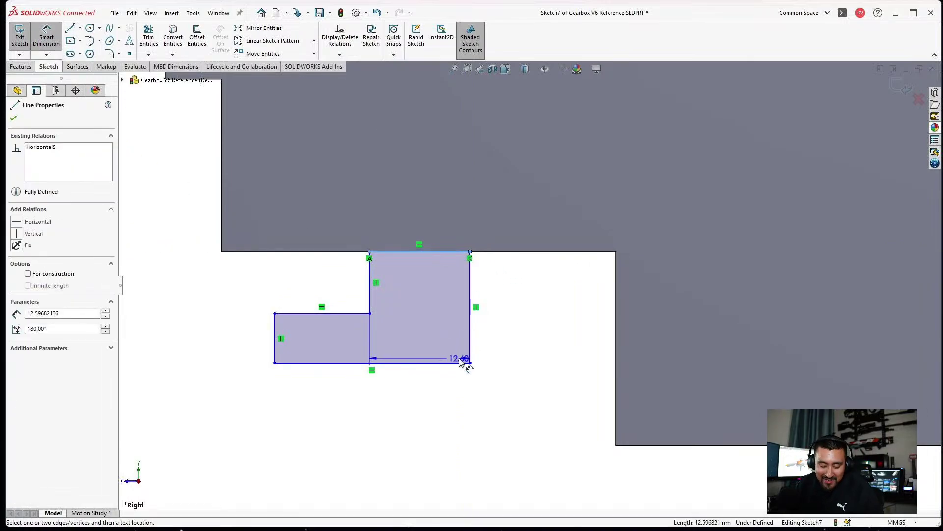
pyautogui.click(455, 363)
pyautogui.click(510, 316)
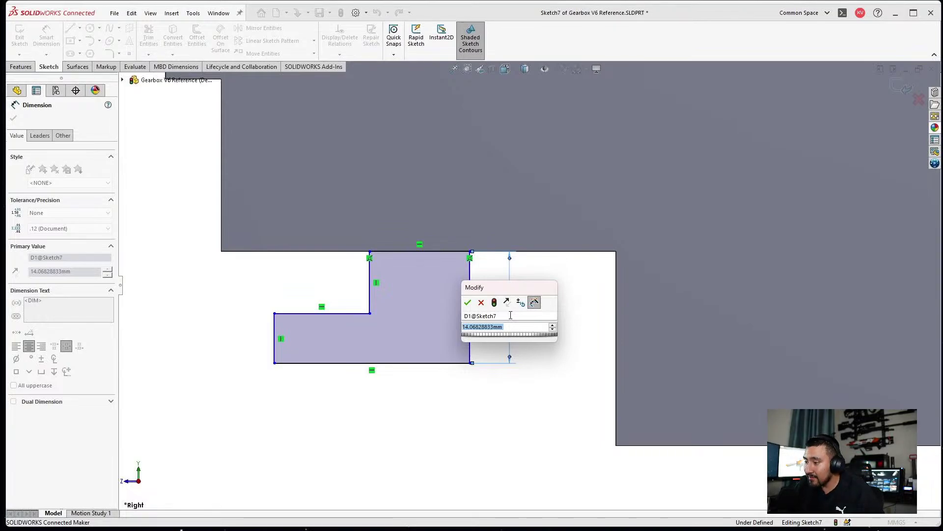
pyautogui.write('13')
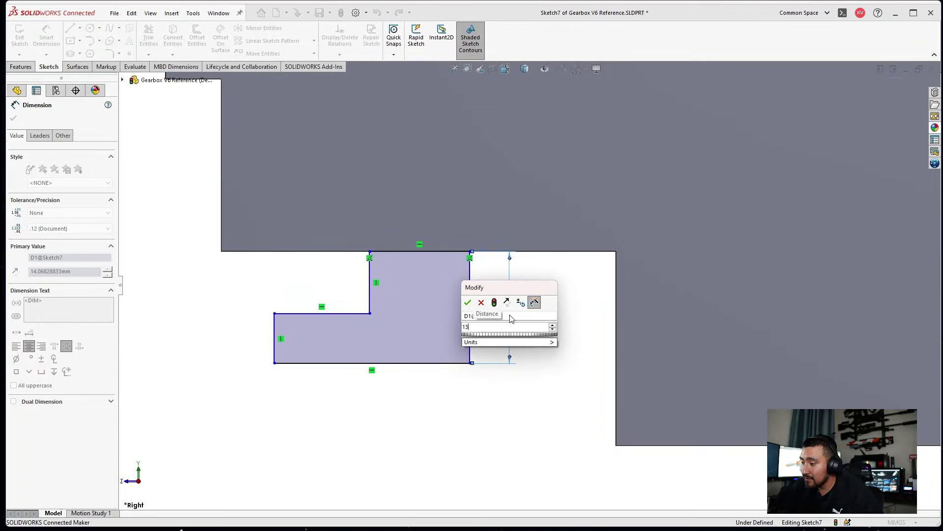
pyautogui.press('Return')
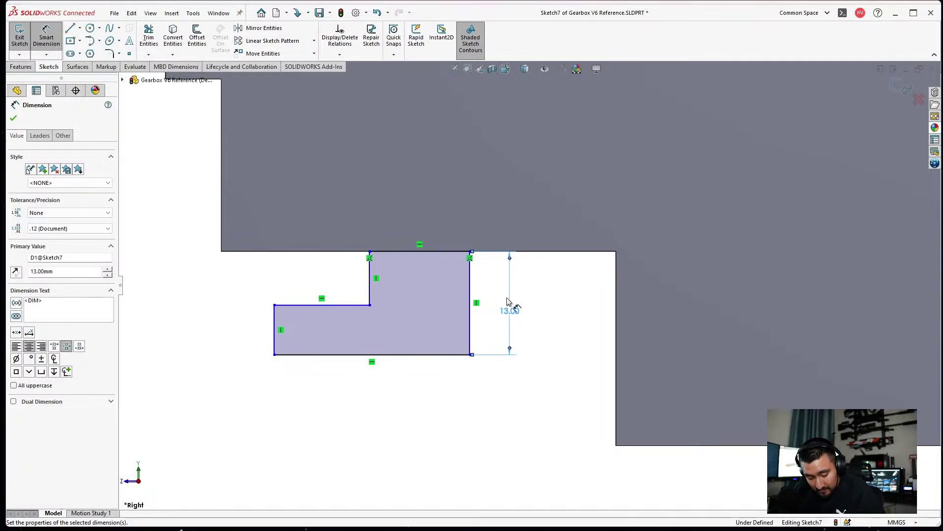
# Dimension the L-shaped profile's overall width between its outermost vertical lines as 16.75 mm.
pyautogui.click(472, 329)
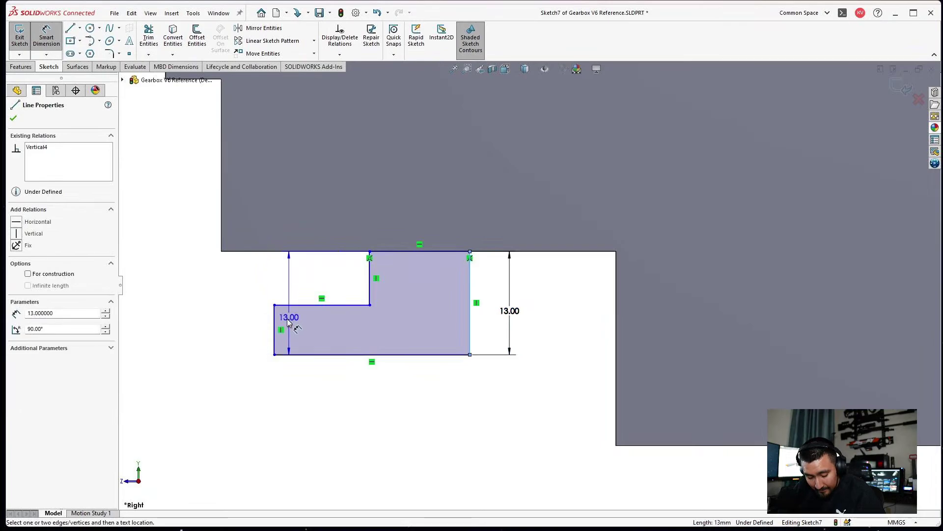
pyautogui.click(274, 324)
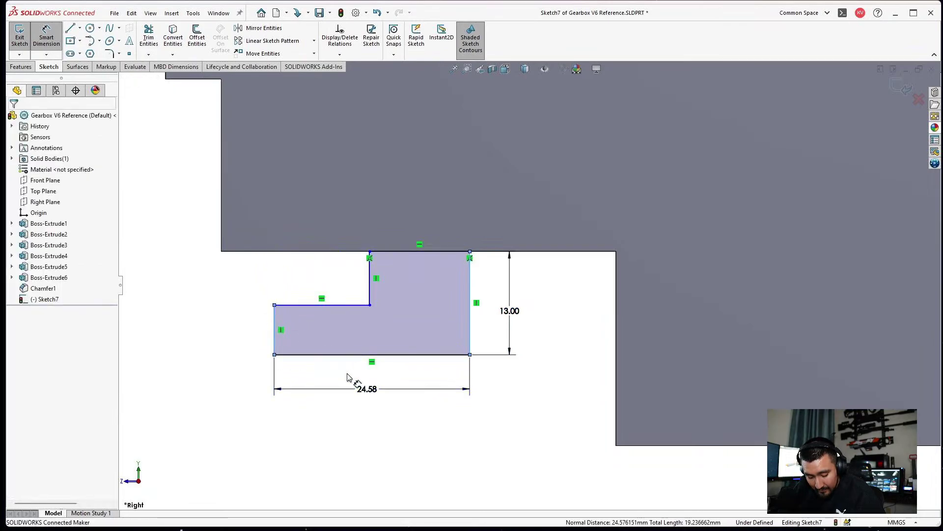
pyautogui.click(351, 391)
pyautogui.write('16')
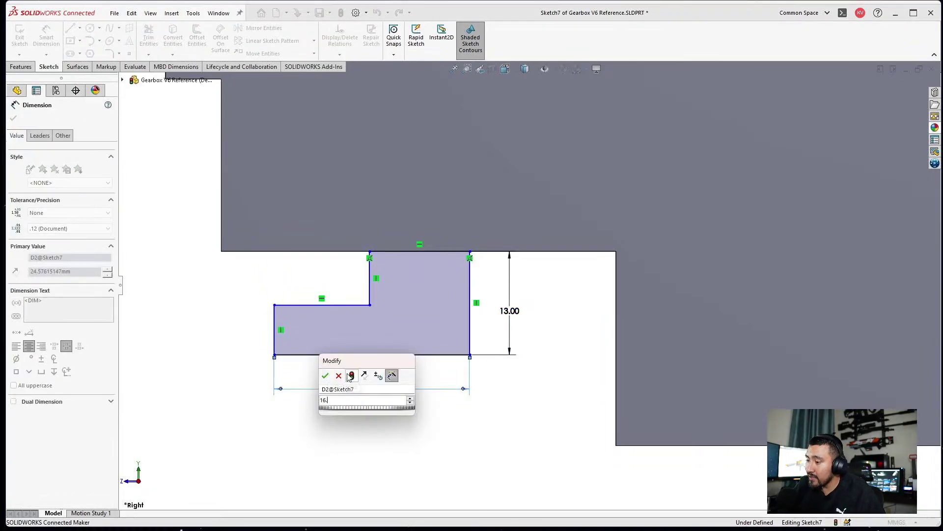
pyautogui.write('.75')
pyautogui.press('Return')
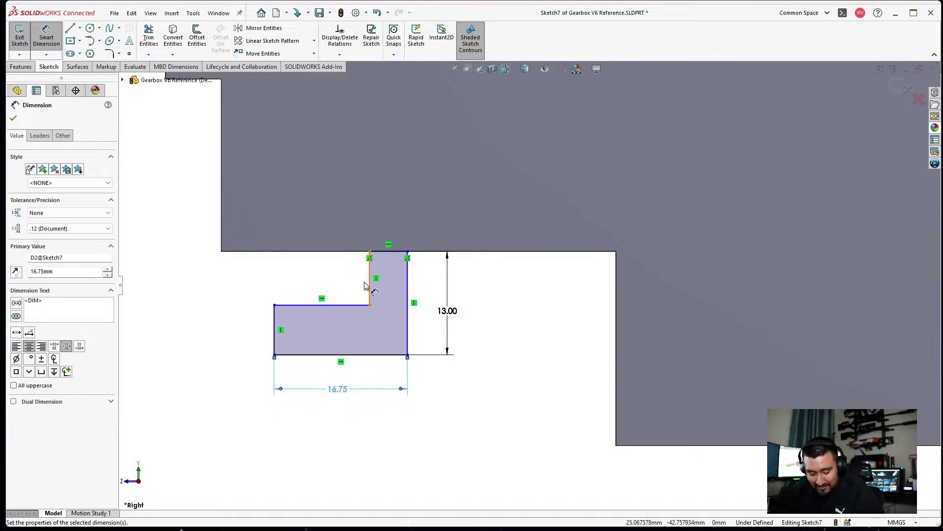
# Dimension the width of the profile's upright leg between its two vertical lines as 11.8 mm.
pyautogui.press('Escape')
pyautogui.click(408, 302)
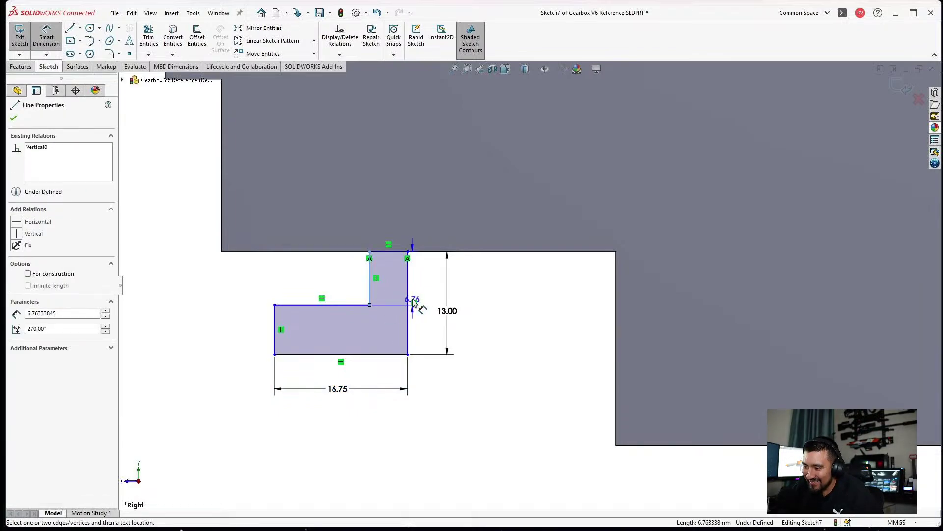
pyautogui.click(381, 365)
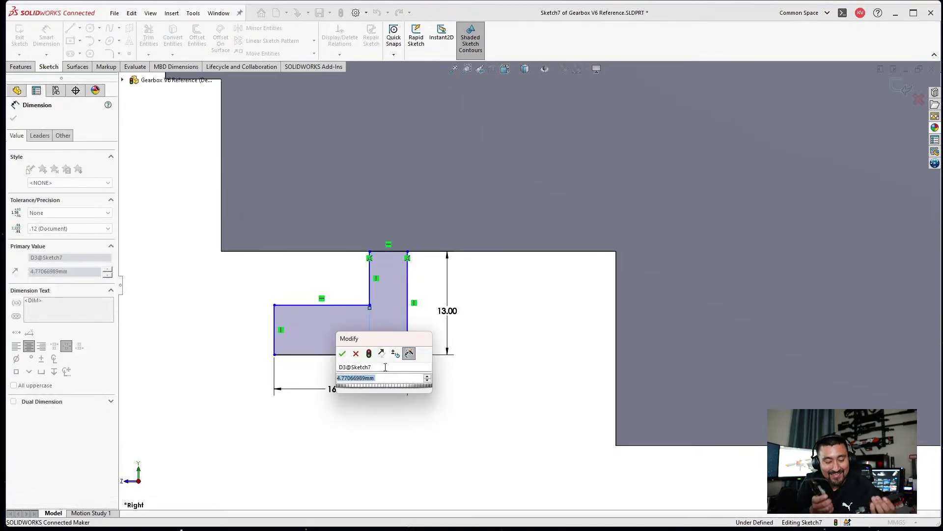
pyautogui.write('11.8')
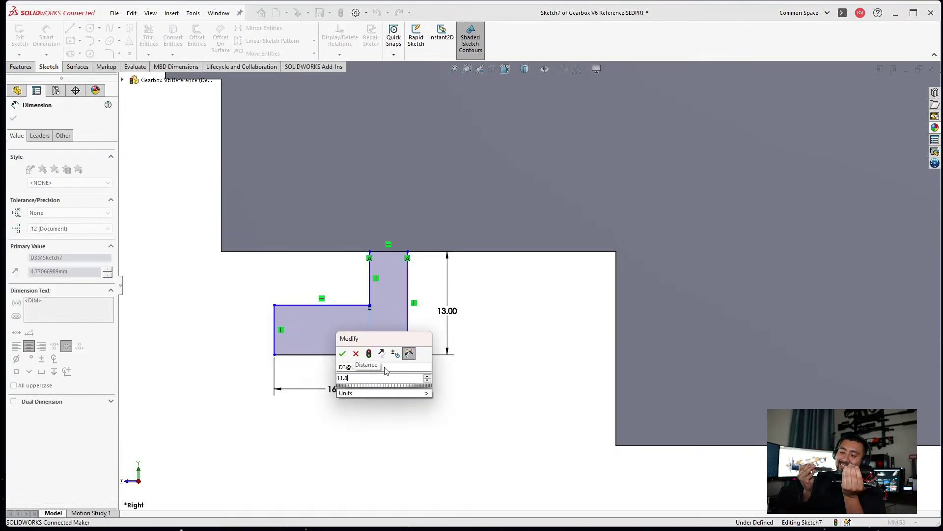
pyautogui.press('Return')
pyautogui.click(519, 402)
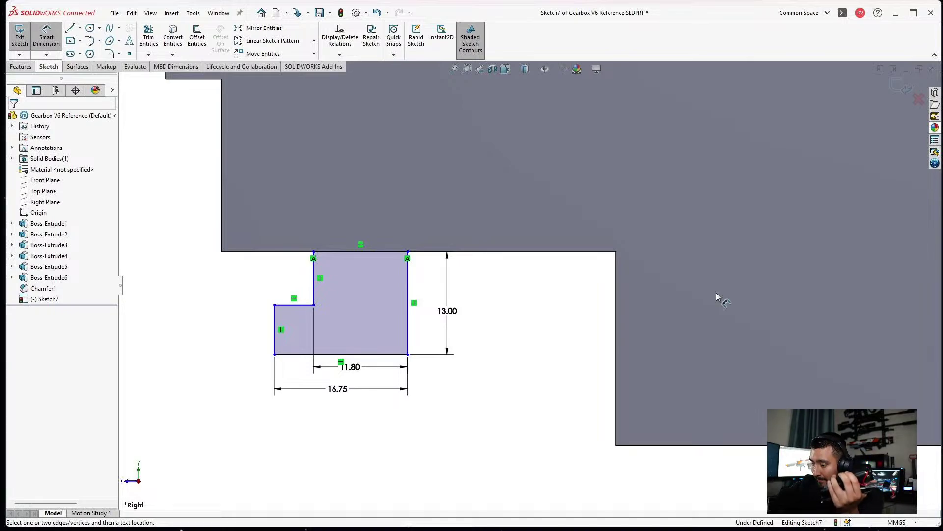
# Locate the upright leg's inner vertical line 25.9 mm from the vertical body edge on the foot's side.
pyautogui.click(275, 327)
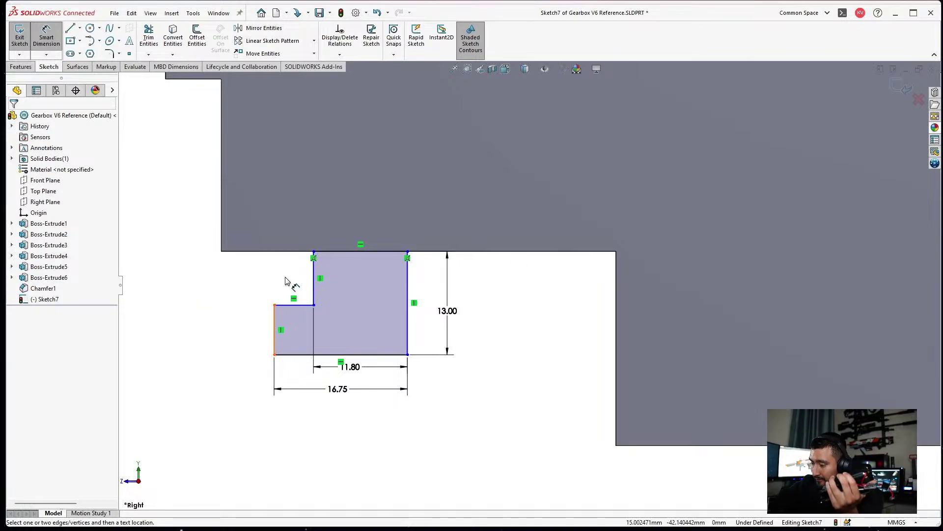
pyautogui.click(314, 297)
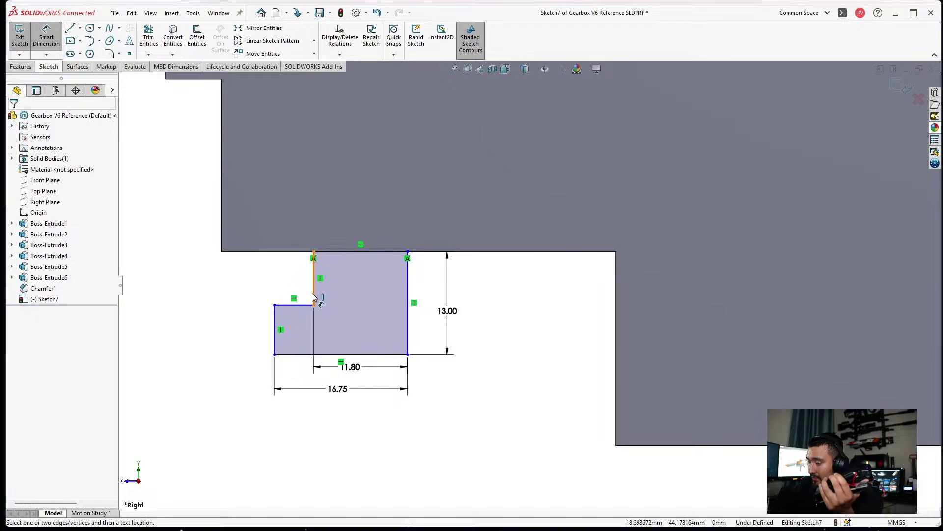
pyautogui.click(223, 245)
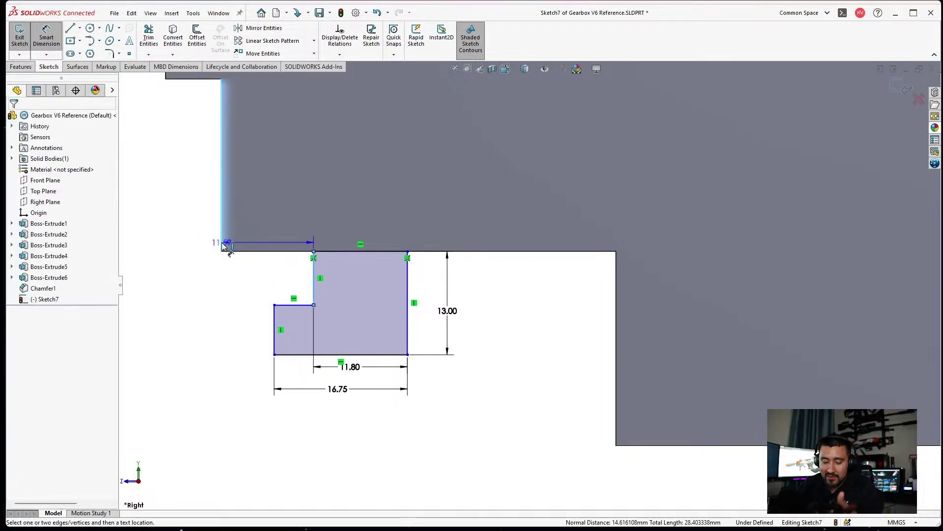
pyautogui.click(177, 255)
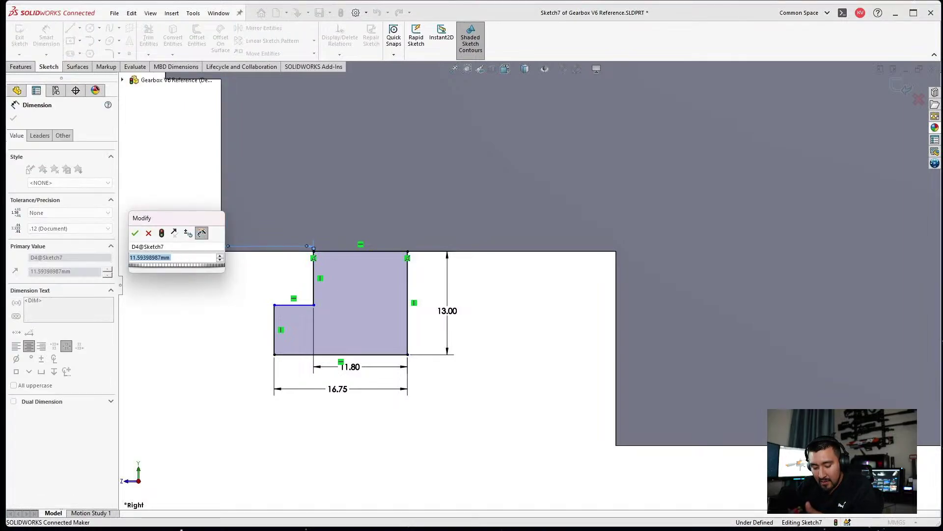
pyautogui.write('25.9')
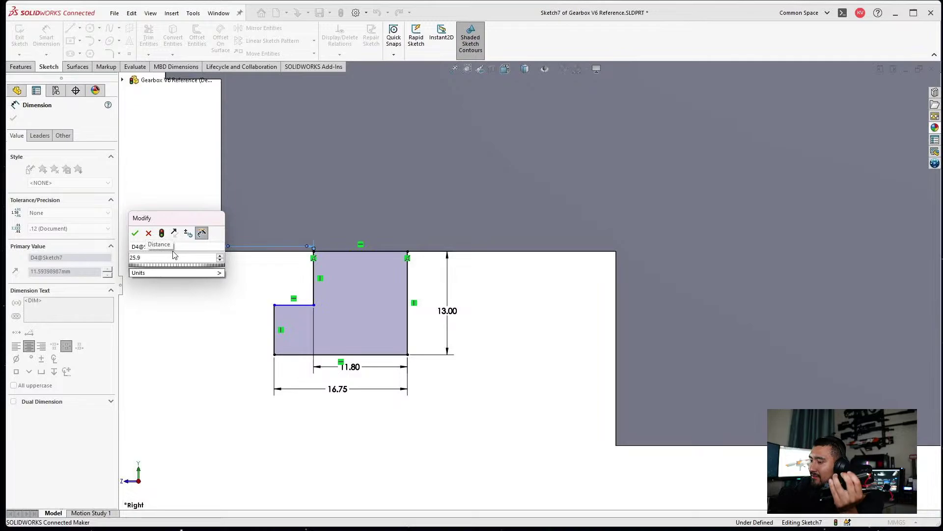
pyautogui.press('Return')
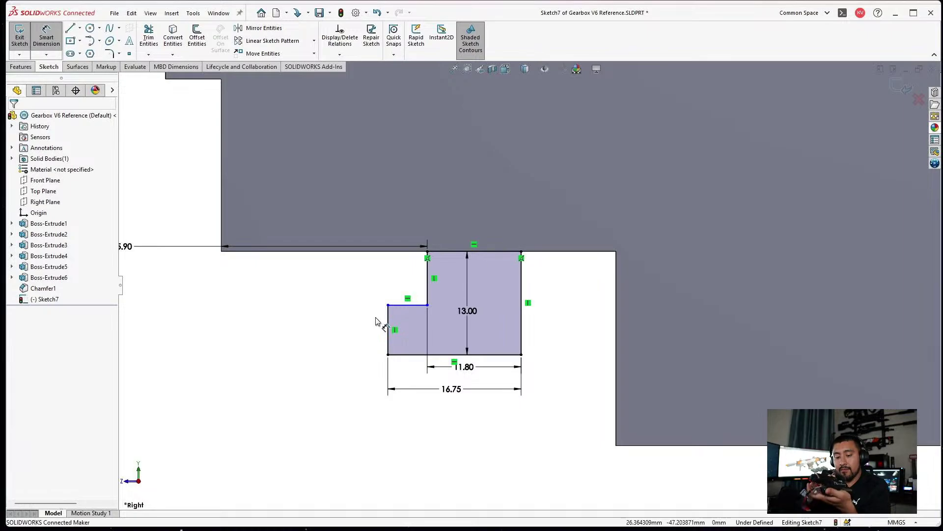
# Set the distance from the body's lower edge to the top line of the profile's foot to 8.8 mm.
pyautogui.click(412, 306)
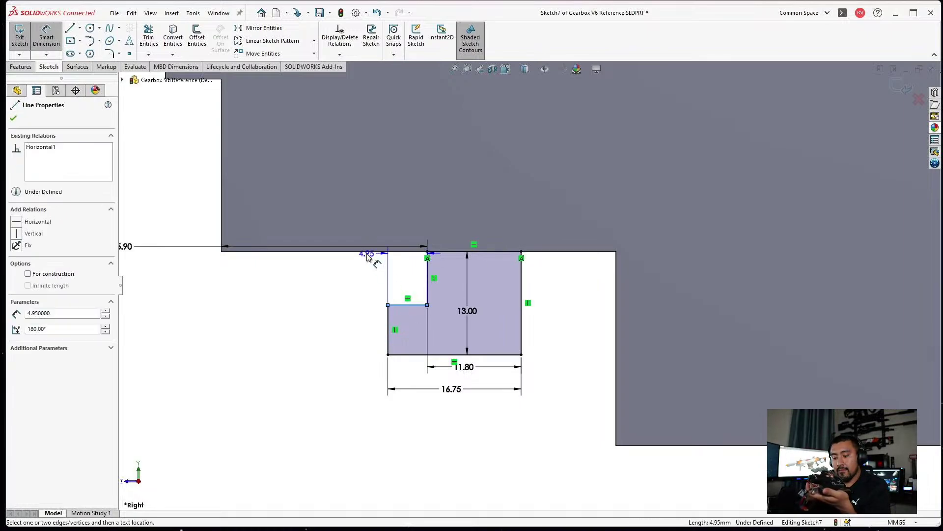
pyautogui.click(368, 252)
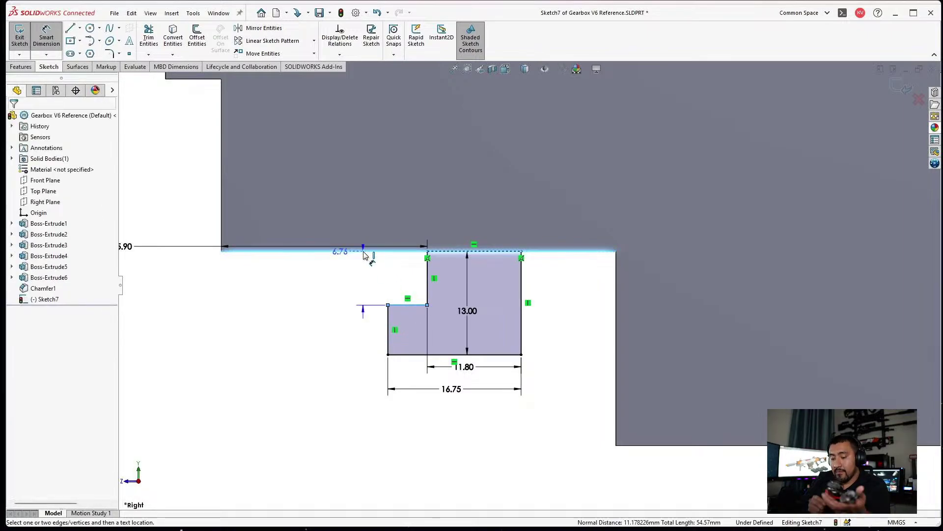
pyautogui.click(337, 325)
pyautogui.write('8')
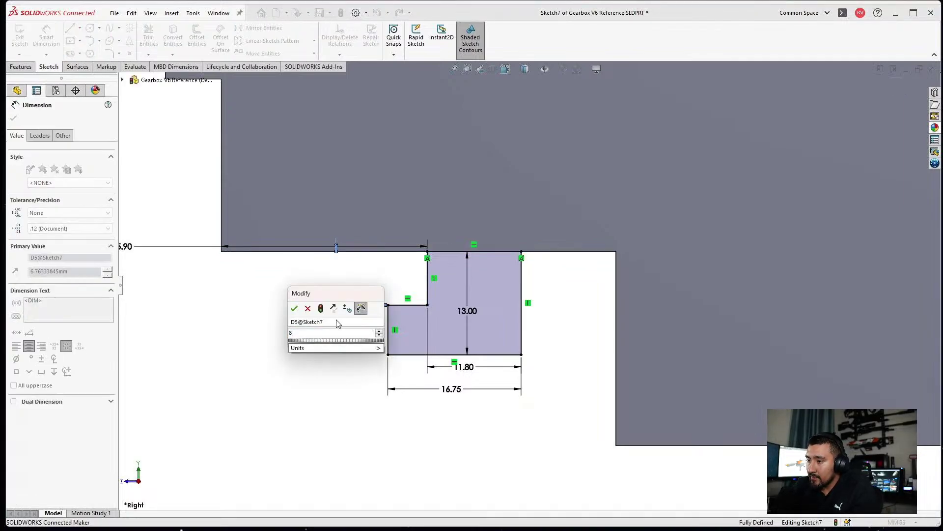
pyautogui.write('.8')
pyautogui.press('Return')
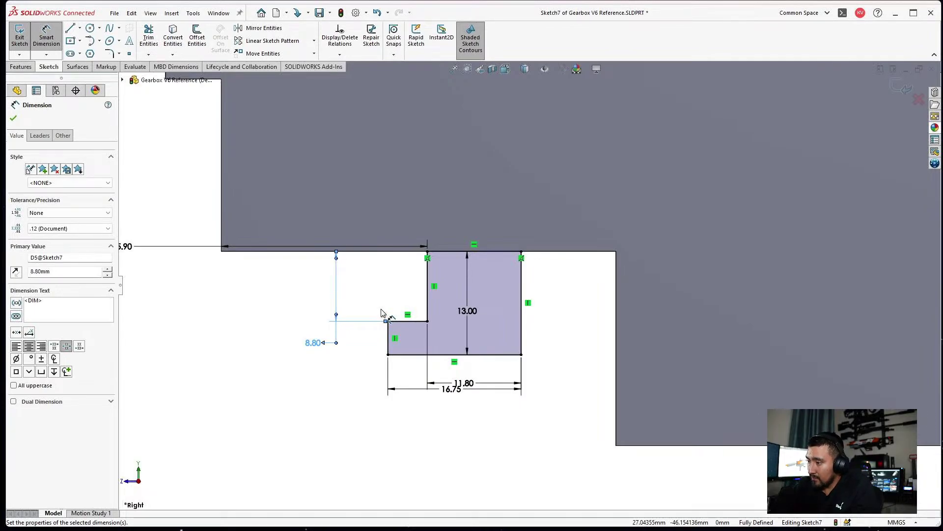
# Extrude the L-shaped profile as a boss with the Mid Plane end condition and a 15.3 mm depth.
pyautogui.click(16, 66)
pyautogui.click(17, 51)
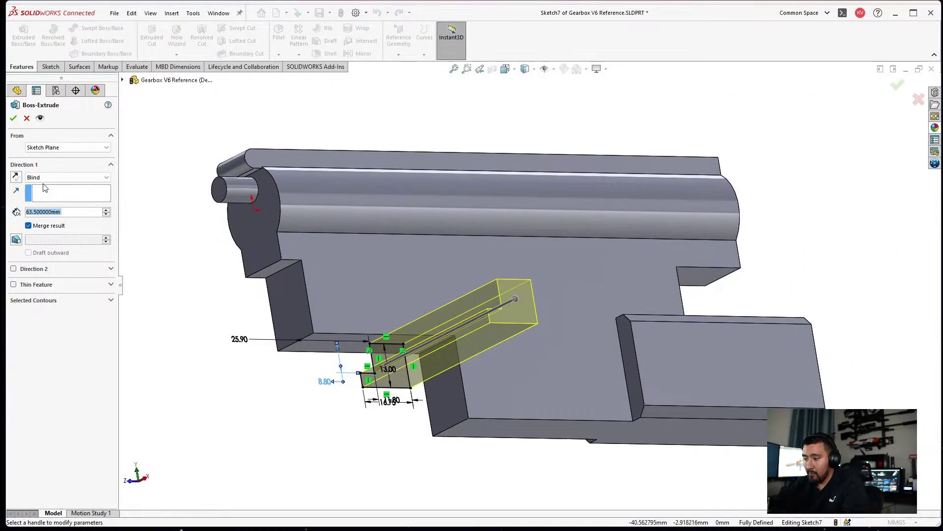
pyautogui.click(49, 177)
pyautogui.click(35, 225)
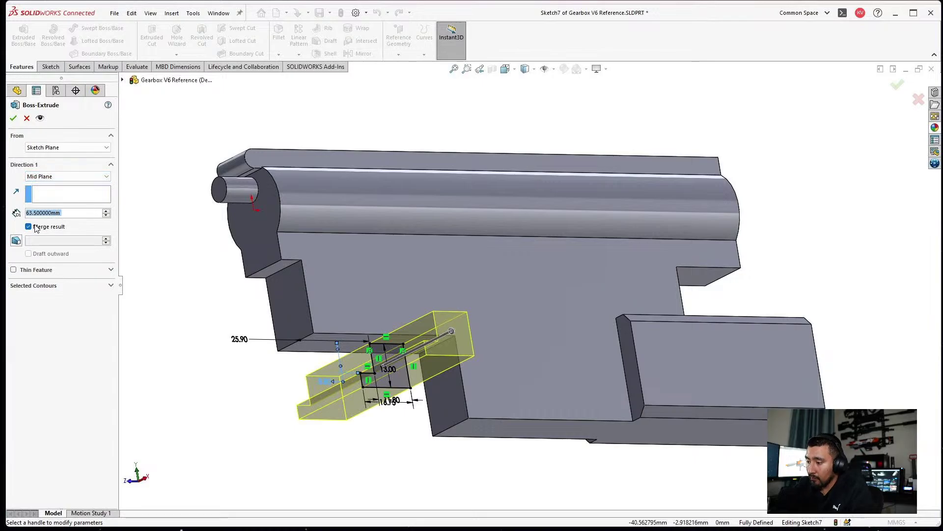
pyautogui.write('15.3')
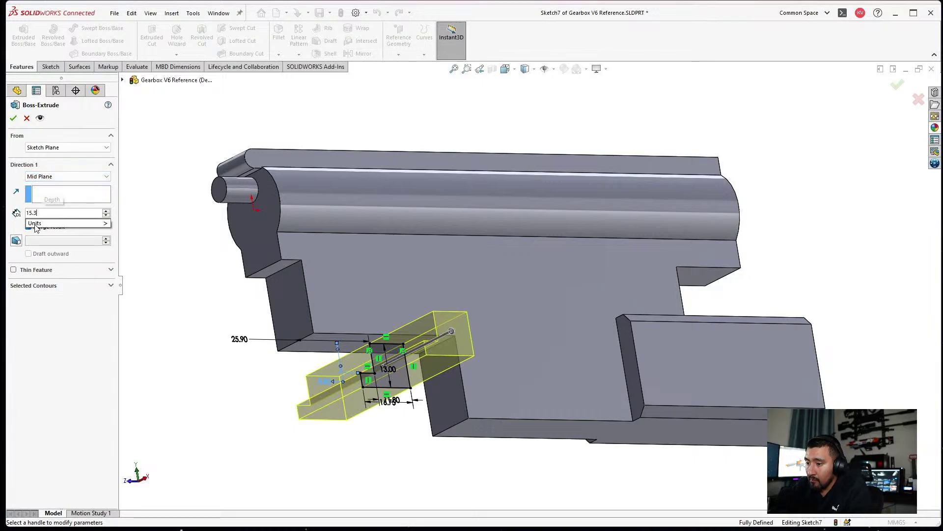
pyautogui.press('Return')
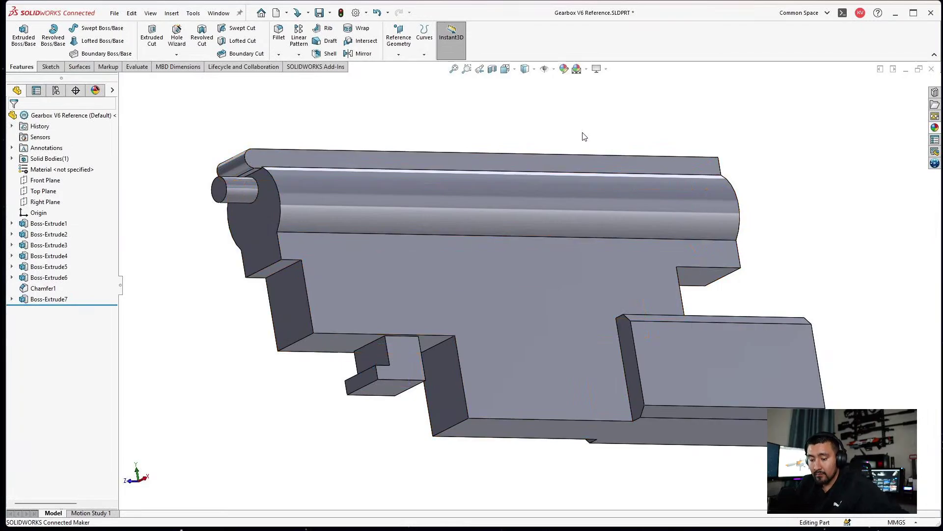
# Edit the L-shaped extrusion to turn off Merge result, keeping it as a separate body.
pyautogui.click(47, 299)
pyautogui.click(52, 273)
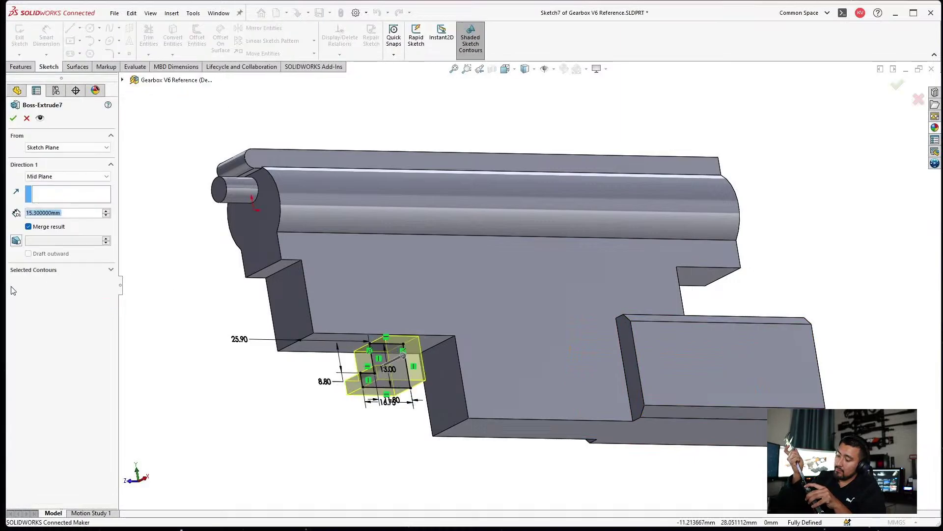
pyautogui.click(28, 227)
pyautogui.click(14, 119)
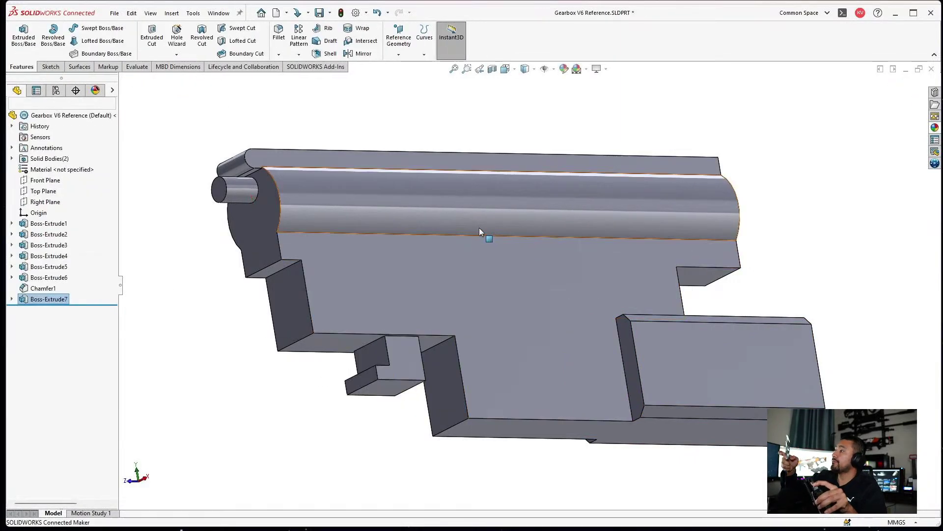
pyautogui.moveTo(479, 228); pyautogui.dragTo(354, 353, button='middle')
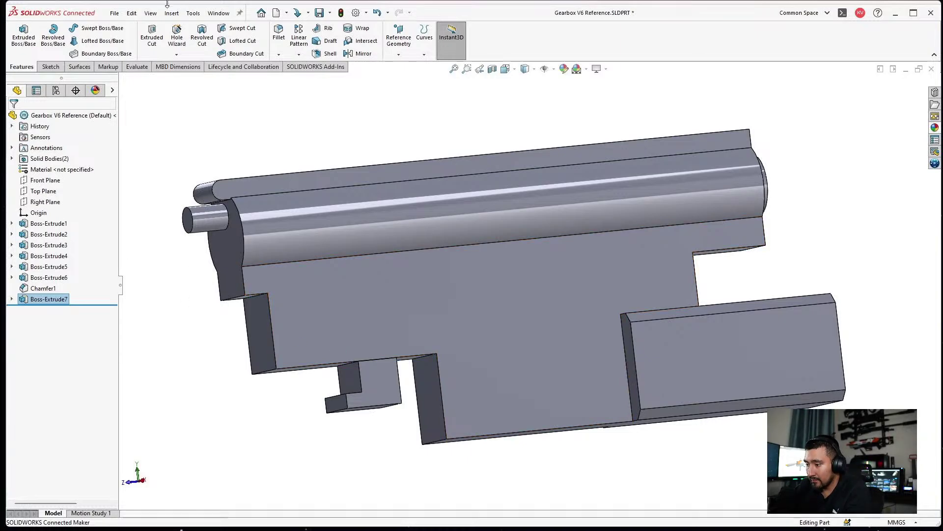
# Edit the L-shaped feature's sketch to move the 25.9 mm dimension below the profile, and exit the sketch.
pyautogui.click(182, 164)
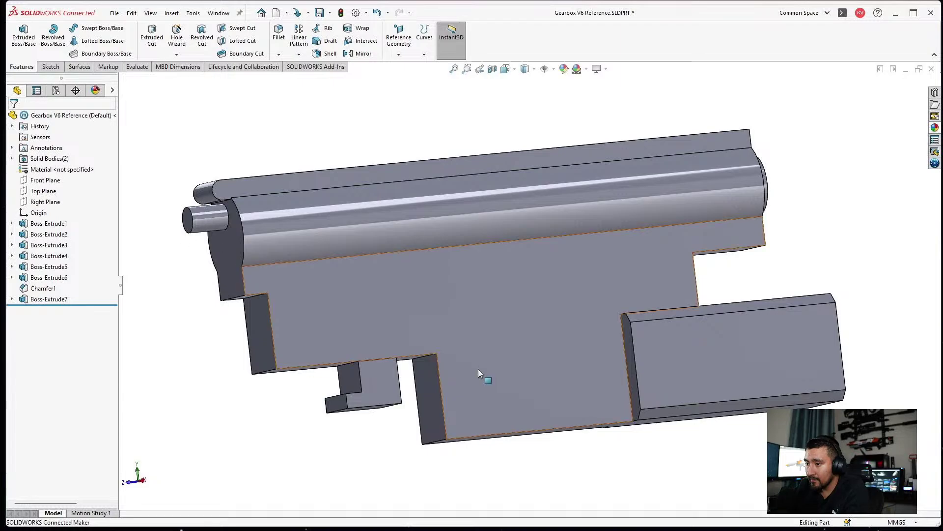
pyautogui.click(342, 385)
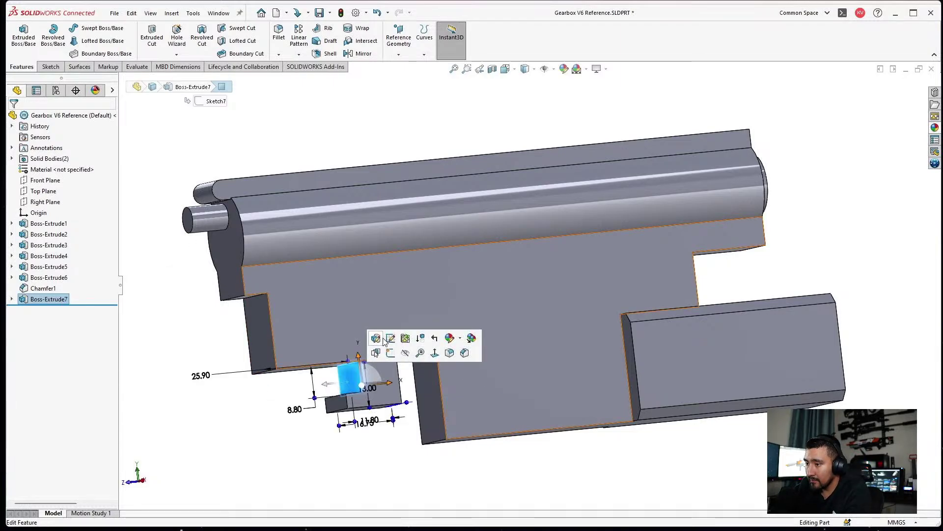
pyautogui.click(393, 338)
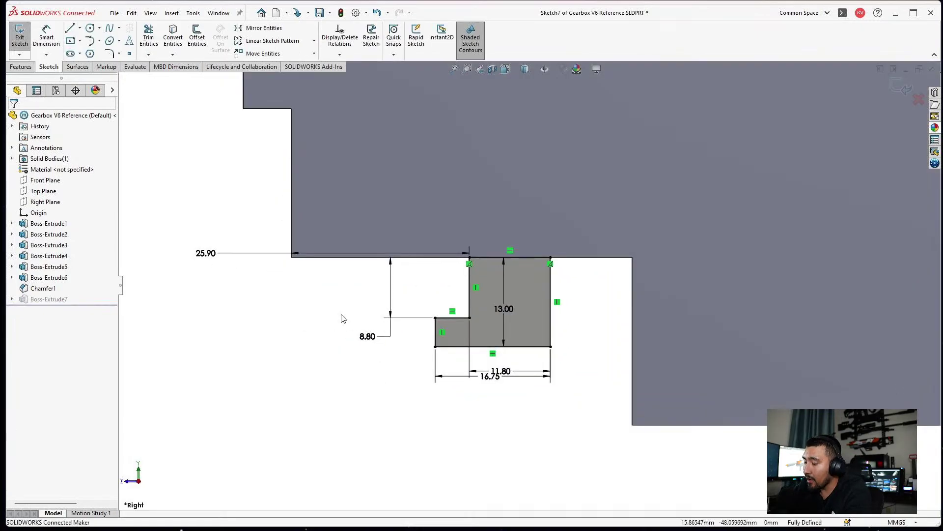
pyautogui.moveTo(275, 304); pyautogui.dragTo(345, 437)
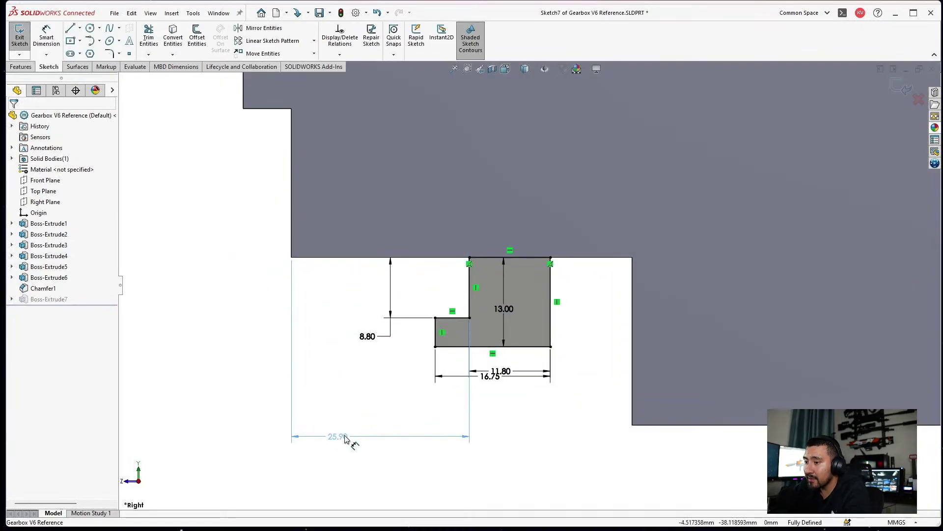
pyautogui.click(181, 177)
pyautogui.click(20, 37)
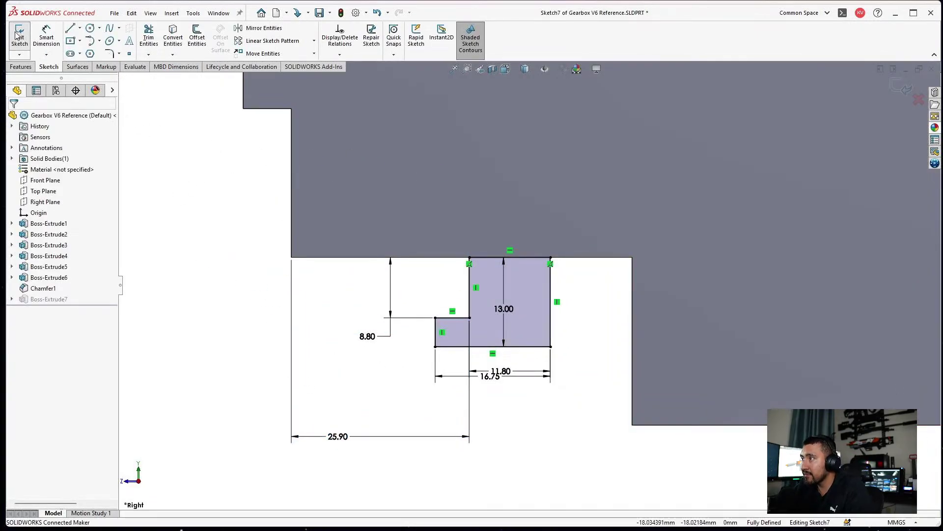
# Exit the sketch and add a new part configuration named Trigger Push.
pyautogui.click(56, 90)
pyautogui.click(67, 136)
pyautogui.rightClick(94, 160)
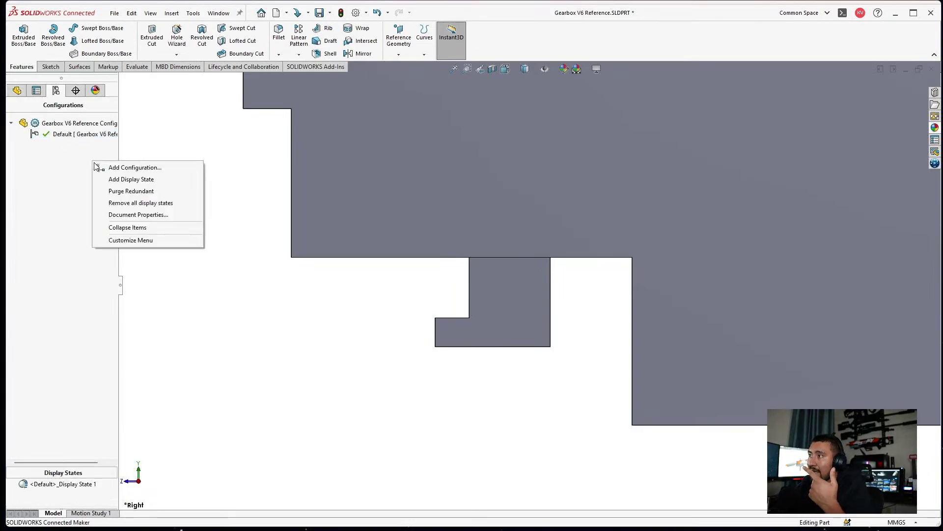
pyautogui.click(110, 166)
pyautogui.write('Trii=g')
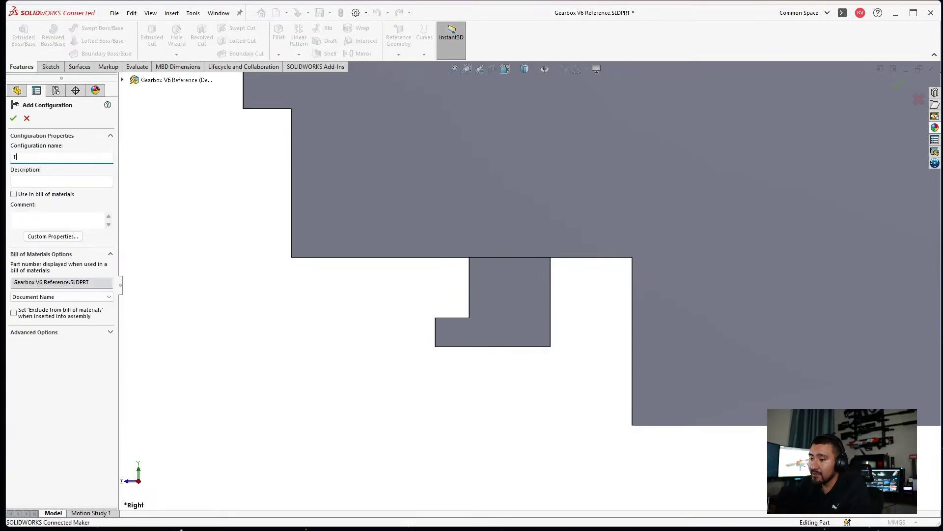
pyautogui.press('BackSpace')
pyautogui.press('BackSpace')
pyautogui.press('BackSpace')
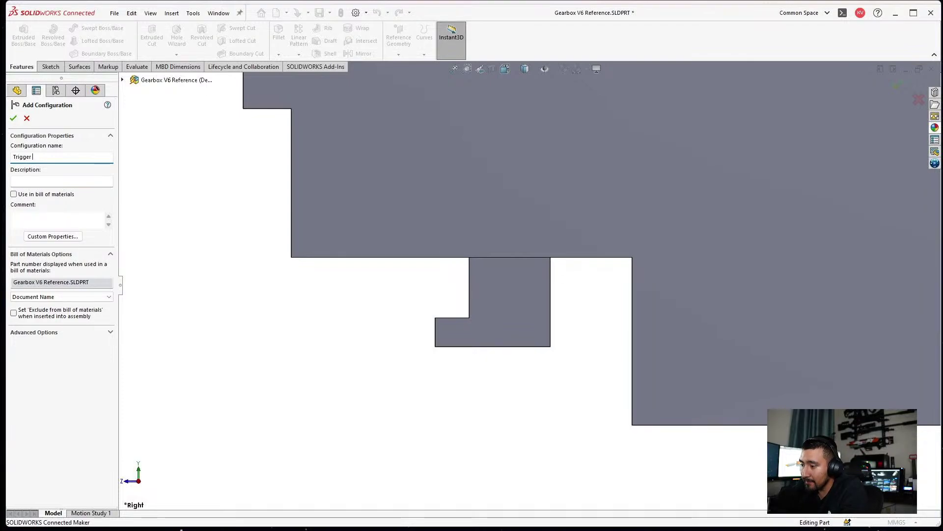
pyautogui.write('ush')
pyautogui.press('Return')
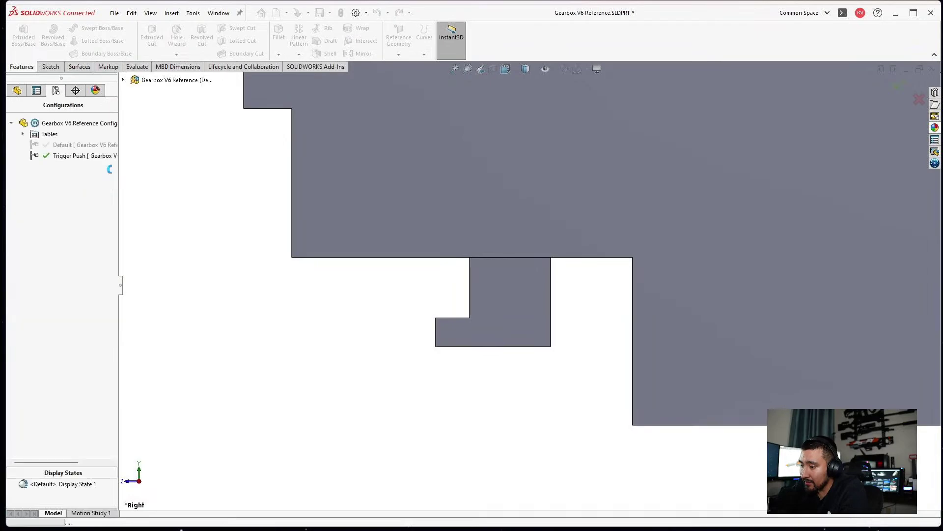
# Edit the L-shaped feature's sketch and limit changes of the 25.9 mm dimension to the Trigger Push configuration.
pyautogui.click(17, 90)
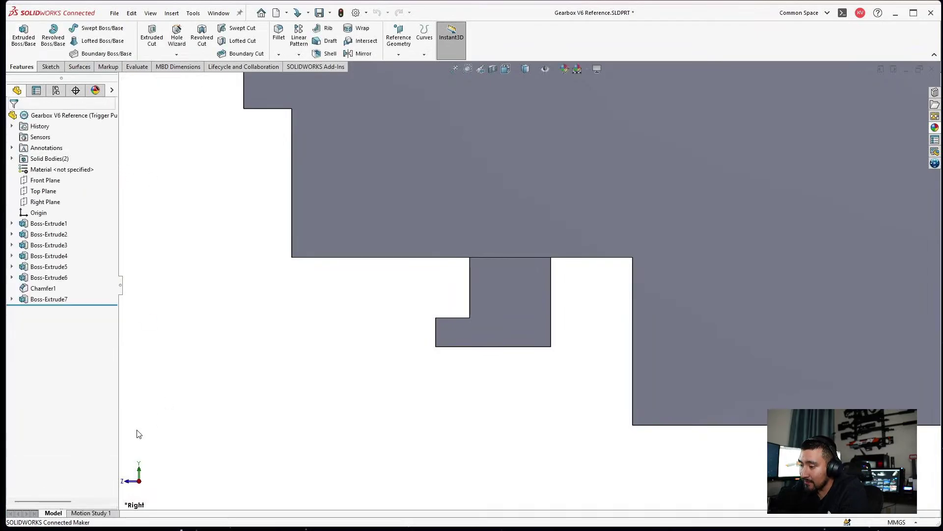
pyautogui.click(12, 299)
pyautogui.click(47, 311)
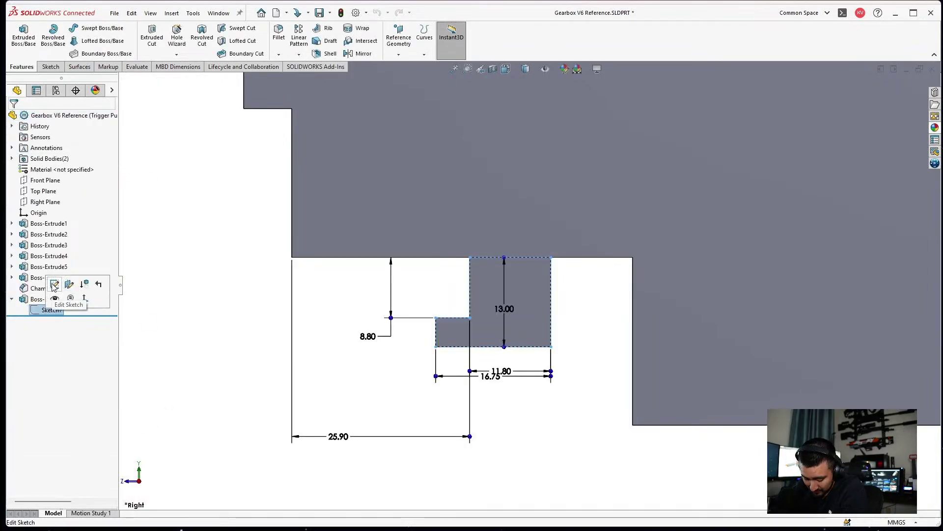
pyautogui.click(54, 285)
pyautogui.scroll(-3, 353, 360)
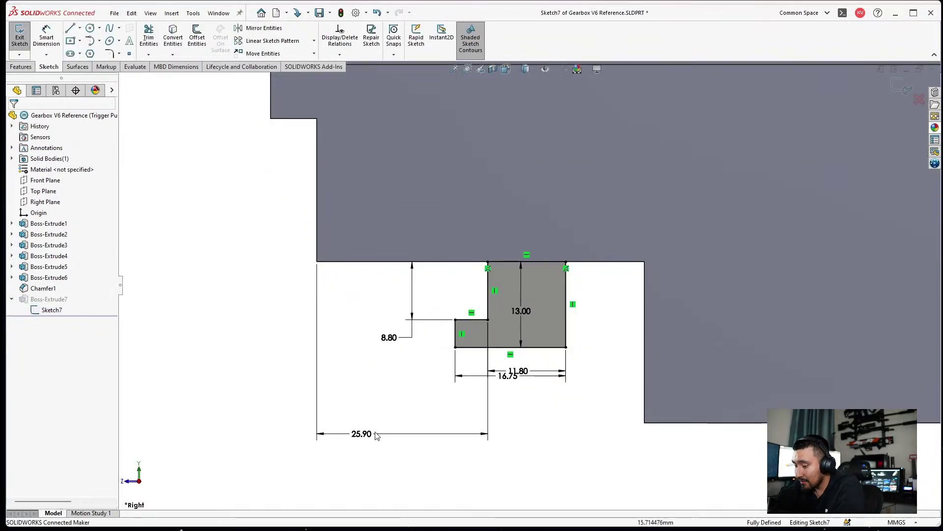
pyautogui.doubleClick(367, 435)
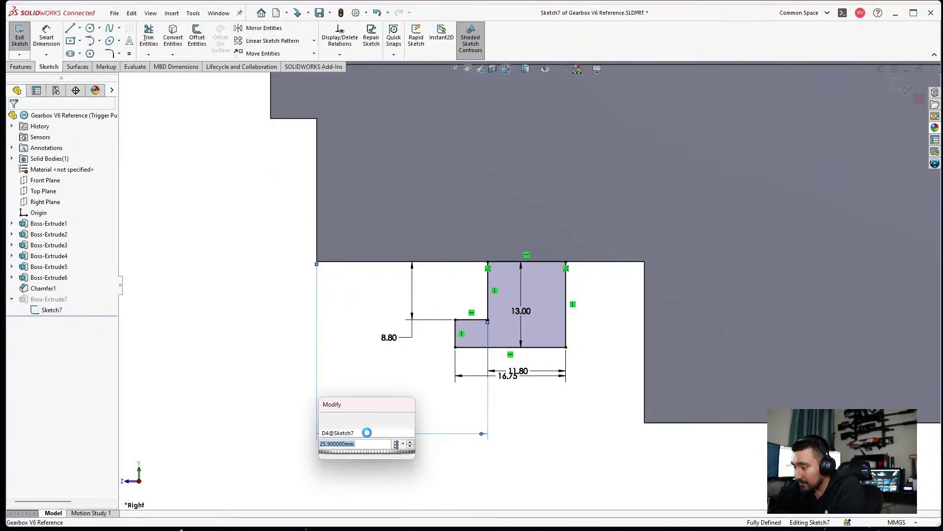
pyautogui.click(398, 444)
pyautogui.click(414, 458)
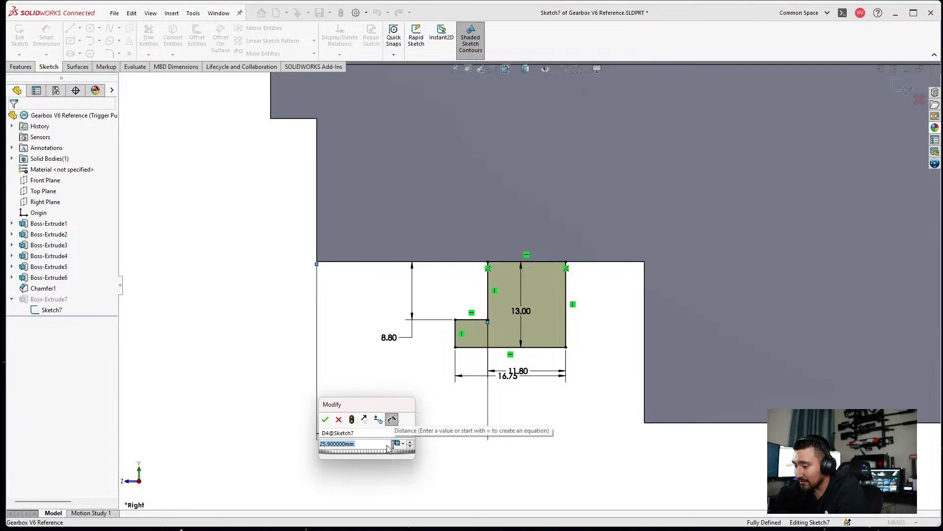
pyautogui.write('26.')
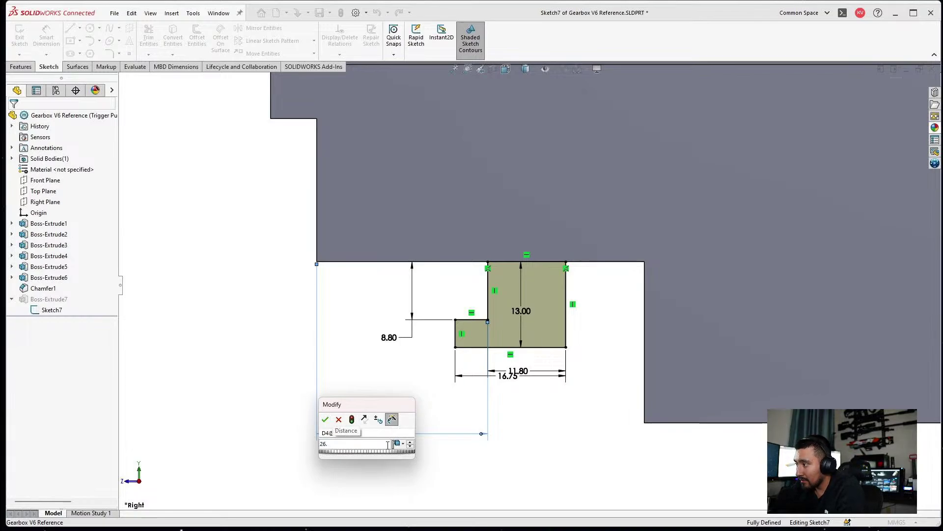
pyautogui.write('2')
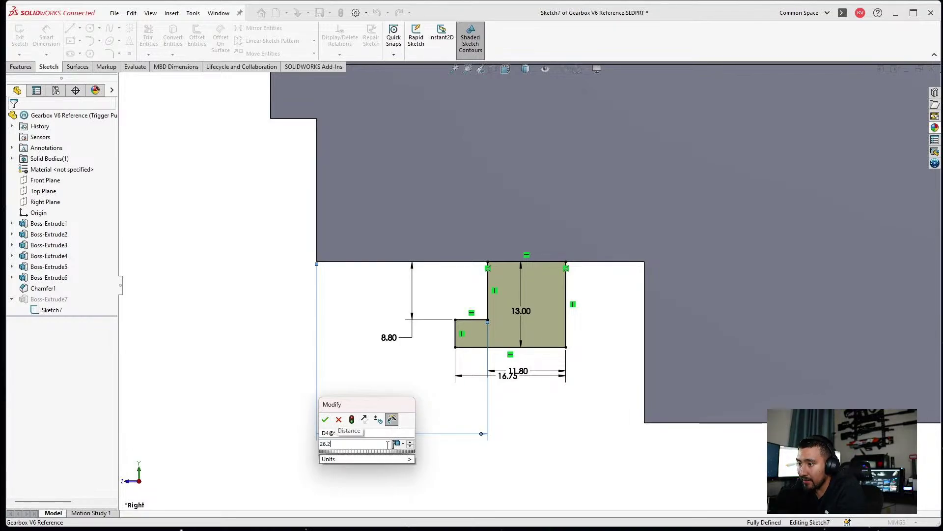
pyautogui.press('BackSpace')
pyautogui.press('BackSpace')
pyautogui.press('BackSpace')
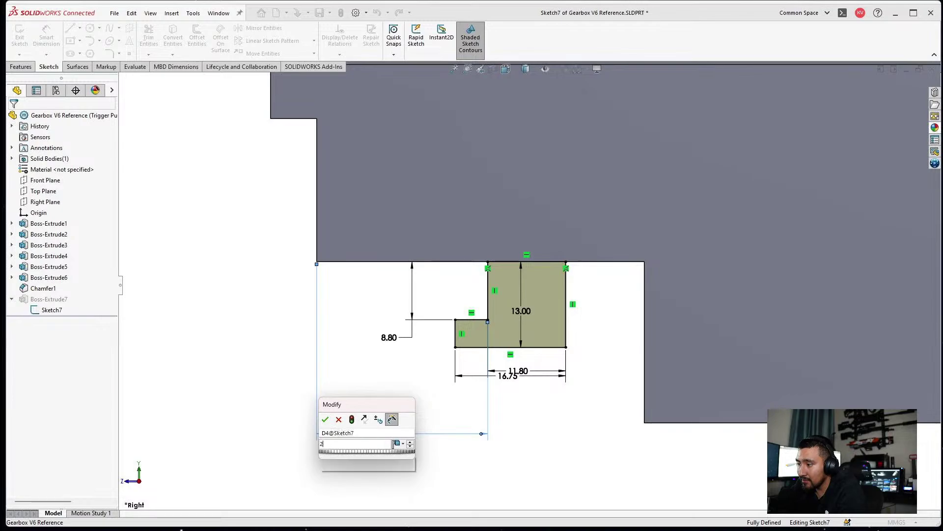
pyautogui.press('BackSpace')
# Set the horizontal distance from the body's corner to the L-shaped profile to 36.3 mm and exit the sketch.
pyautogui.write('36')
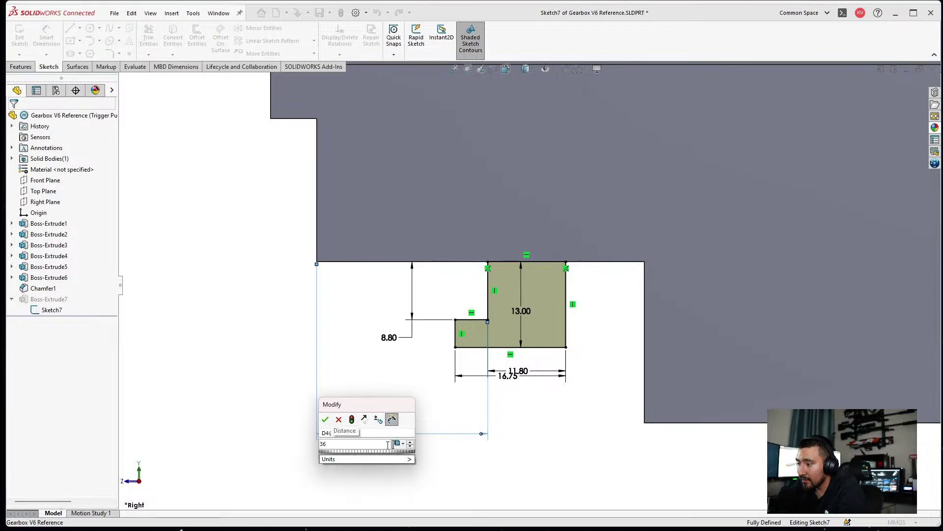
pyautogui.write('.3')
pyautogui.press('Return')
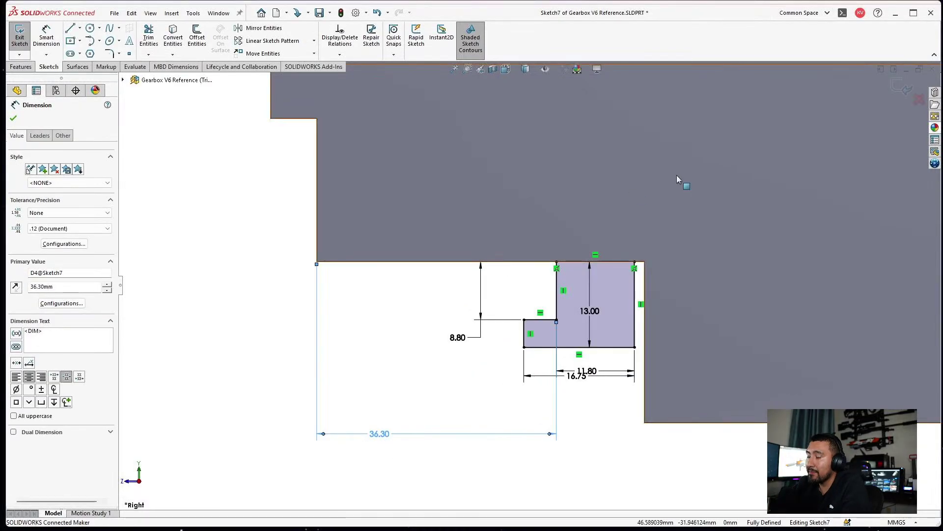
pyautogui.press('Escape')
pyautogui.click(903, 88)
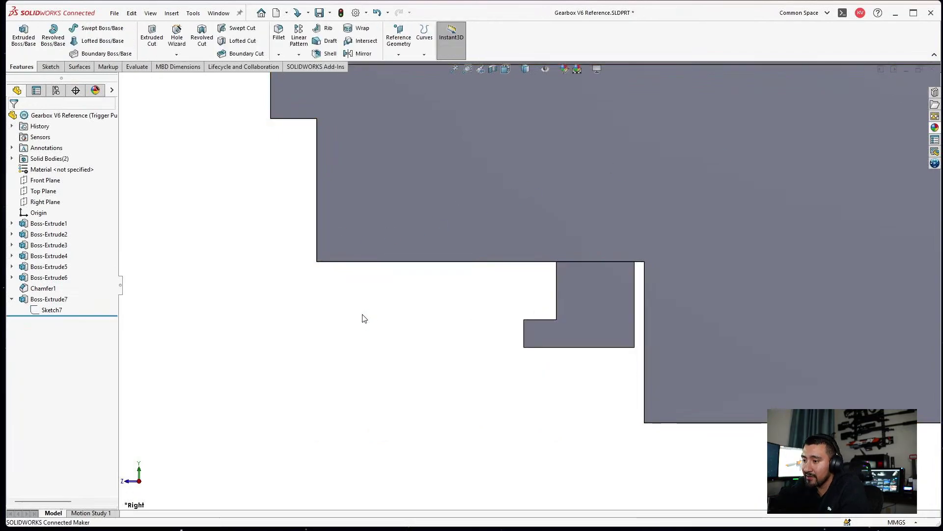
# Switch between the Default and Trigger Push configurations to compare the L-shaped body's position, ending on Default.
pyautogui.click(55, 90)
pyautogui.doubleClick(73, 144)
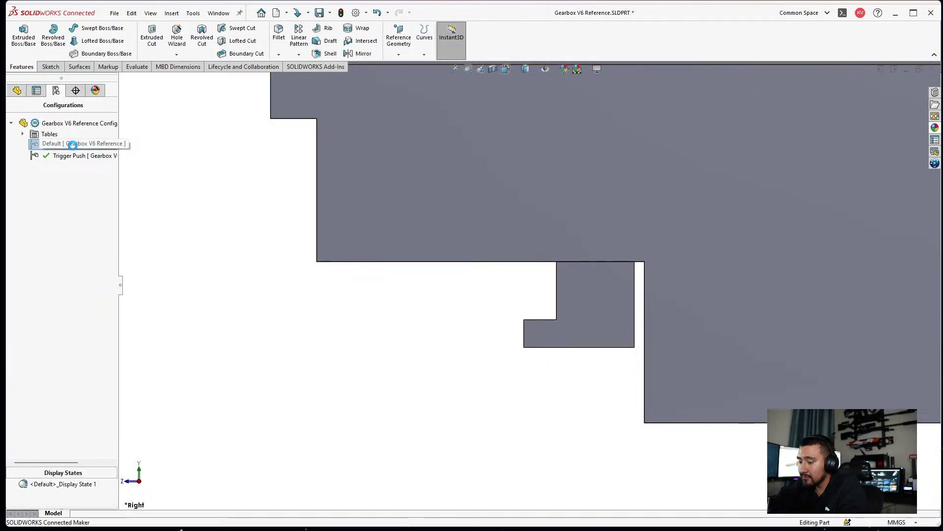
pyautogui.doubleClick(67, 153)
pyautogui.doubleClick(68, 146)
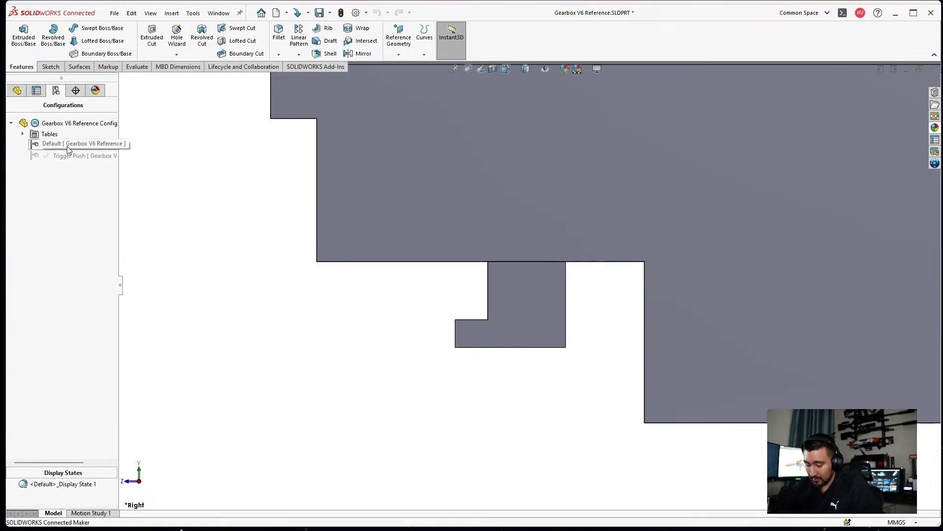
pyautogui.doubleClick(67, 154)
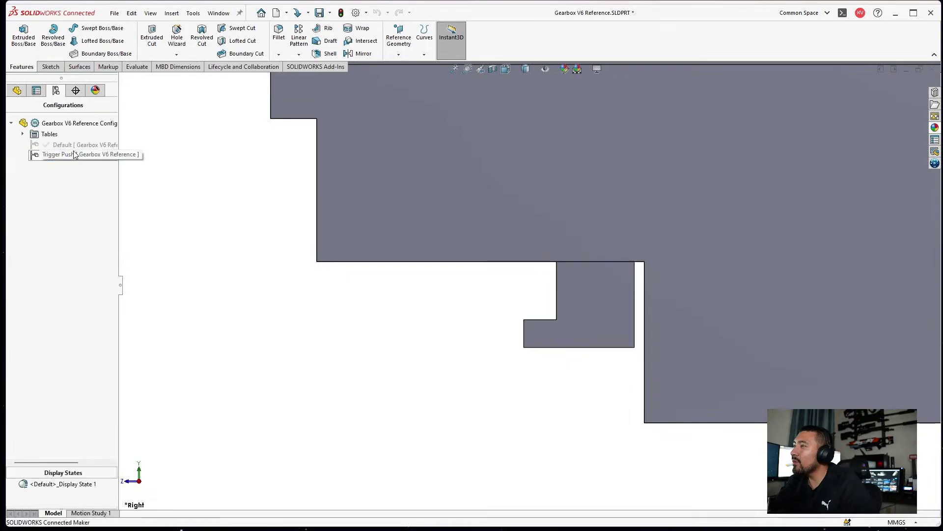
pyautogui.doubleClick(60, 144)
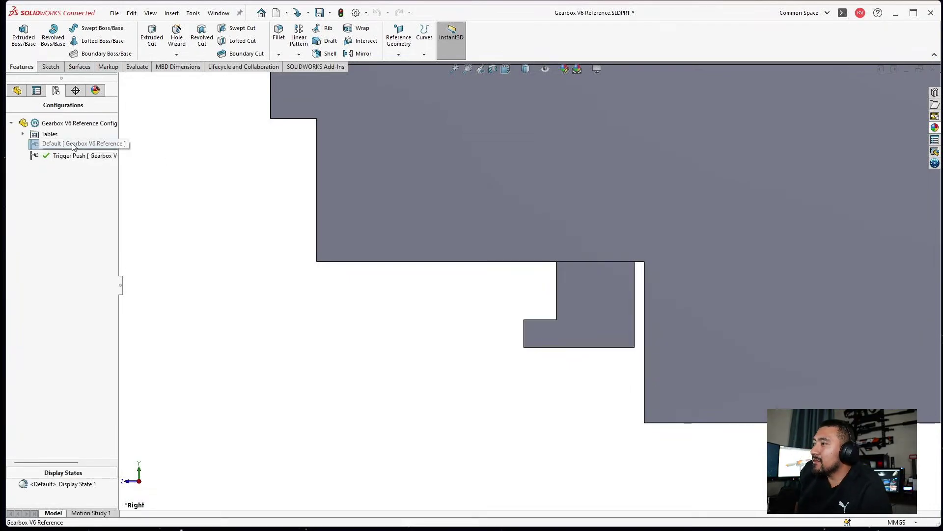
# Return to the part's feature list, bring the whole part into view, and save it.
pyautogui.click(22, 91)
pyautogui.scroll(8, 304, 285)
pyautogui.scroll(-3, 520, 243)
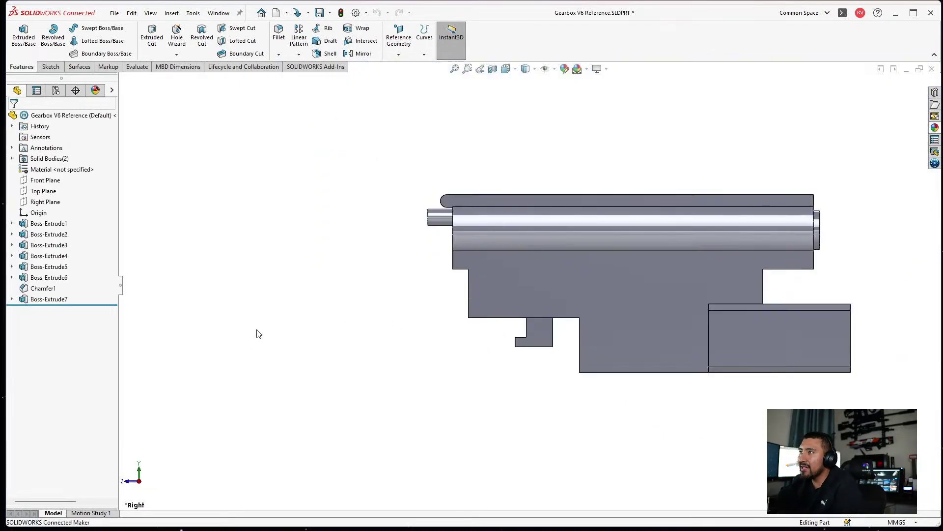
pyautogui.hotkey('ctrl', 's')
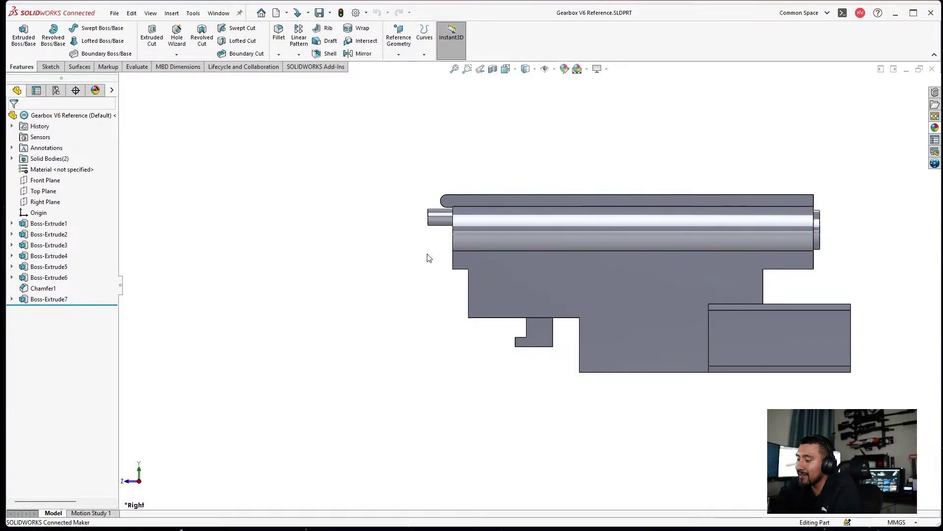
# Examine the whole gearbox part from several angles and review its Default and Trigger Push configurations.
pyautogui.moveTo(411, 291); pyautogui.dragTo(352, 238, button='middle')
pyautogui.scroll(-3, 299, 256)
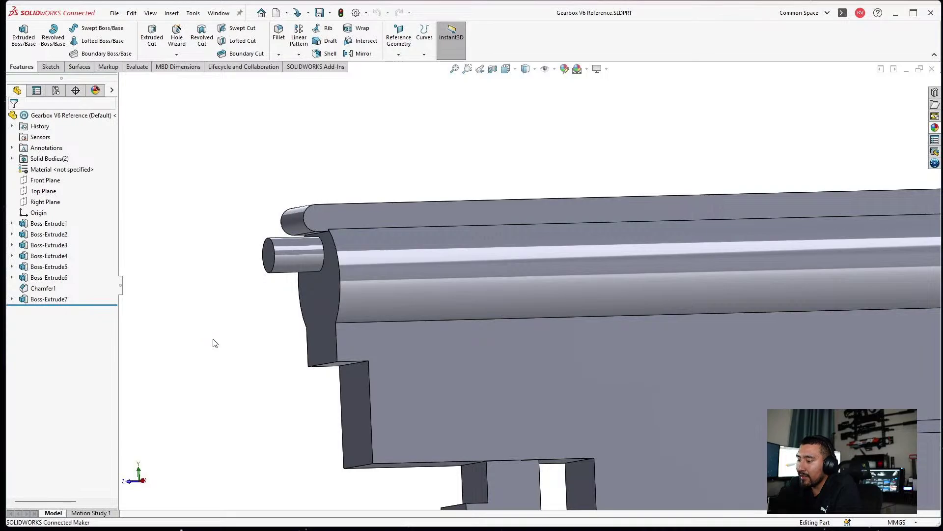
pyautogui.press('f')
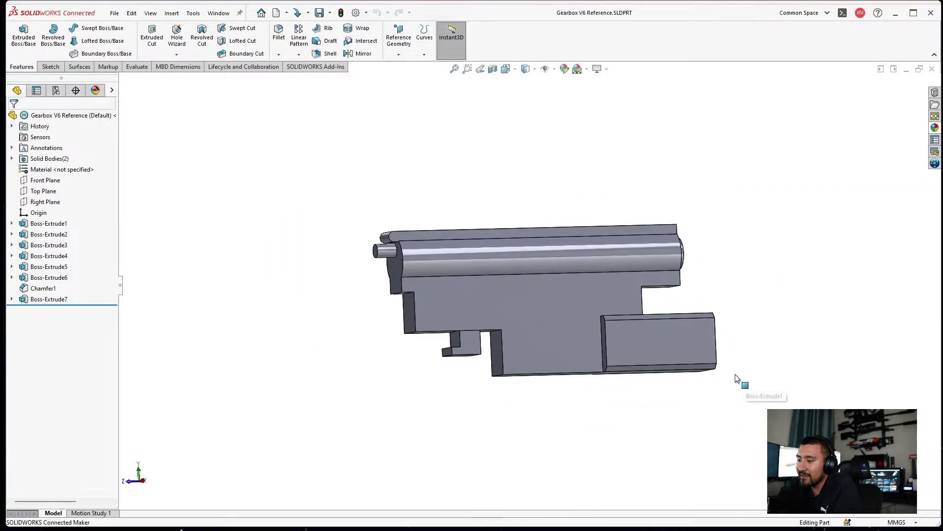
pyautogui.scroll(-1, 620, 321)
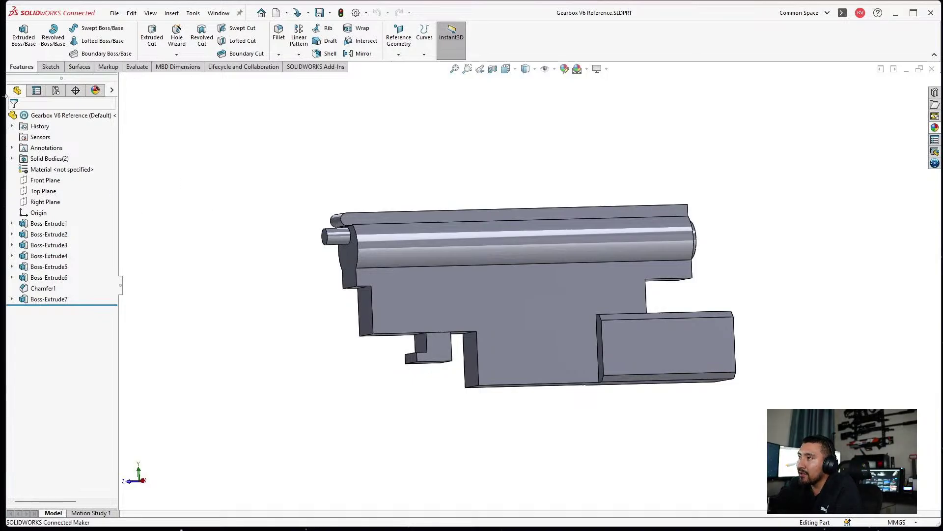
pyautogui.click(56, 90)
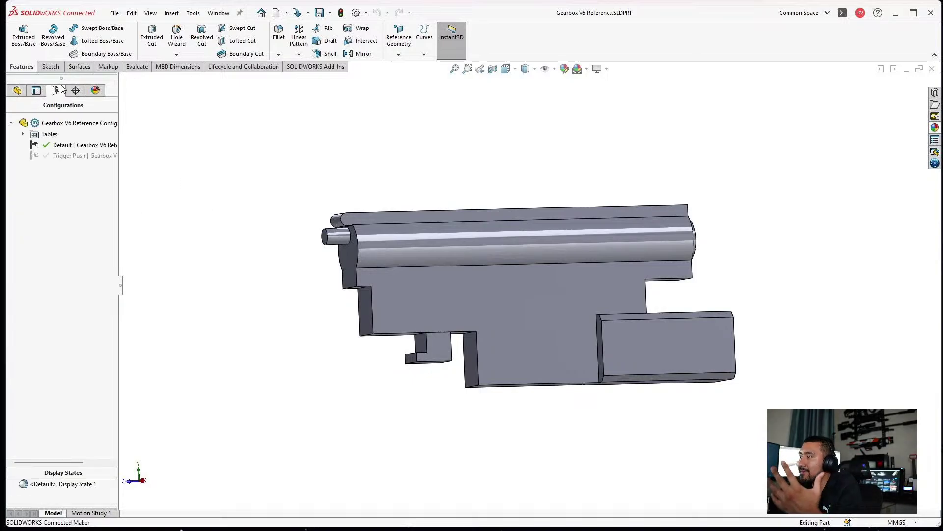
pyautogui.doubleClick(65, 156)
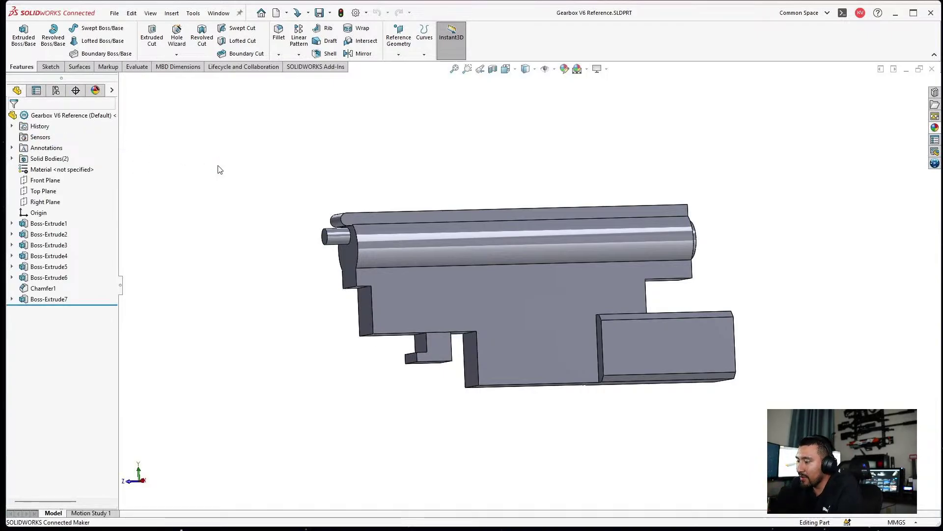
pyautogui.scroll(2, 626, 330)
pyautogui.scroll(-1, 541, 290)
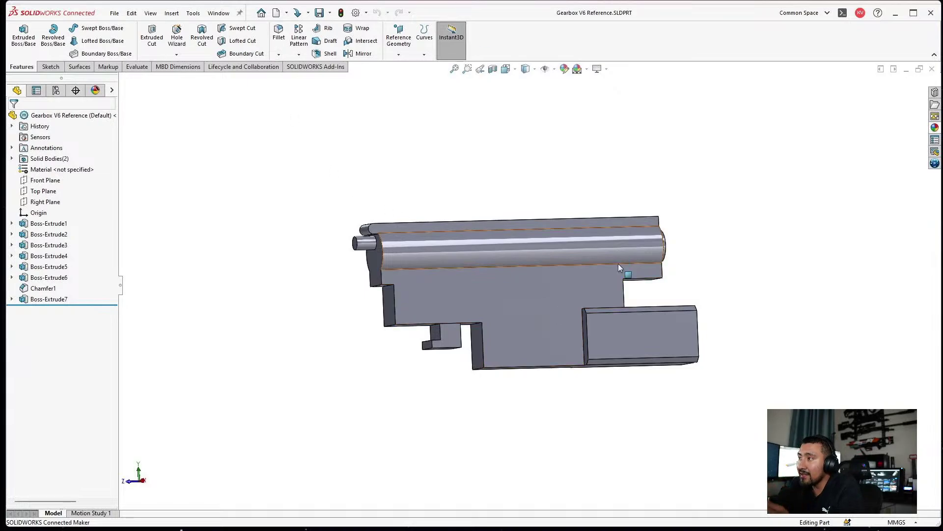
pyautogui.moveTo(618, 264); pyautogui.dragTo(561, 392, button='middle')
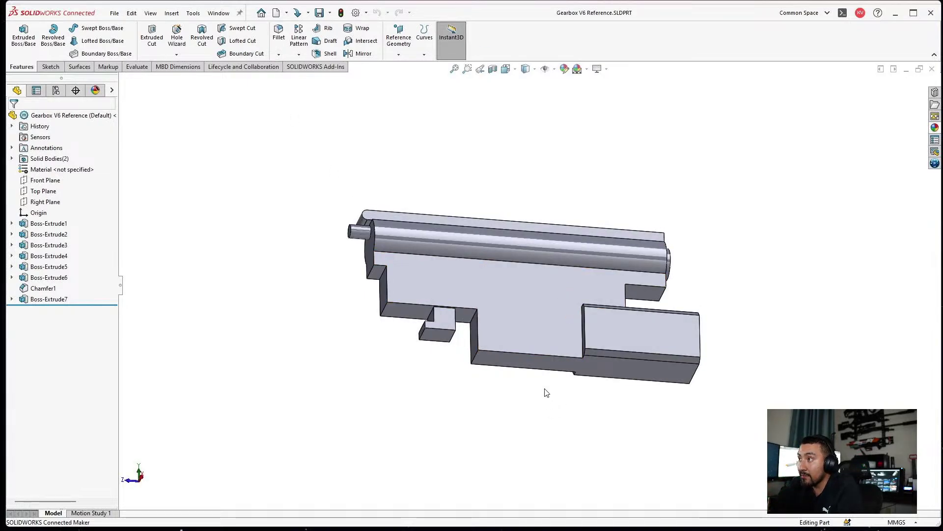
pyautogui.scroll(-4, 526, 288)
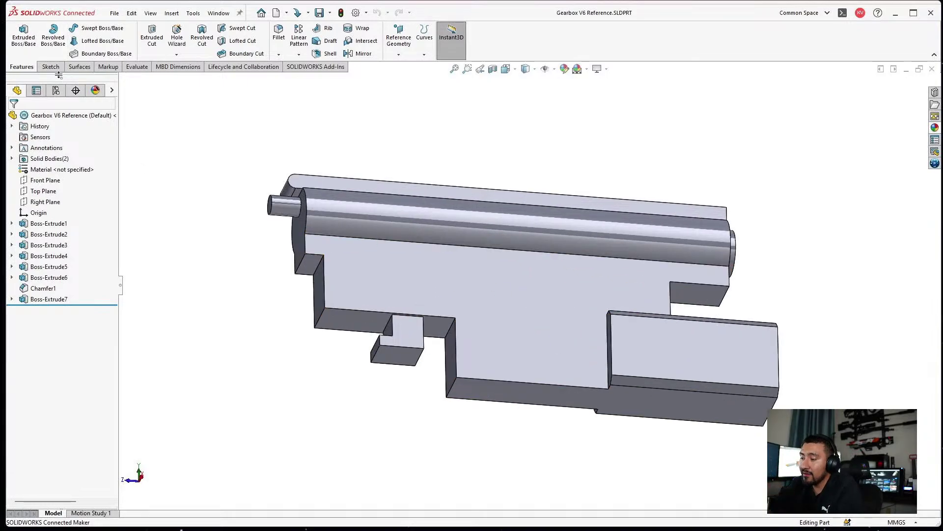
pyautogui.click(56, 91)
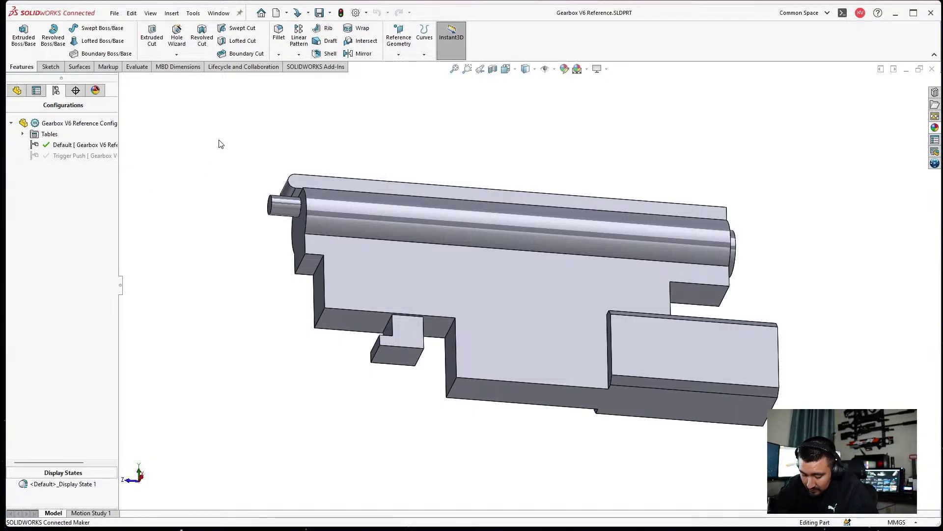
pyautogui.moveTo(270, 523)
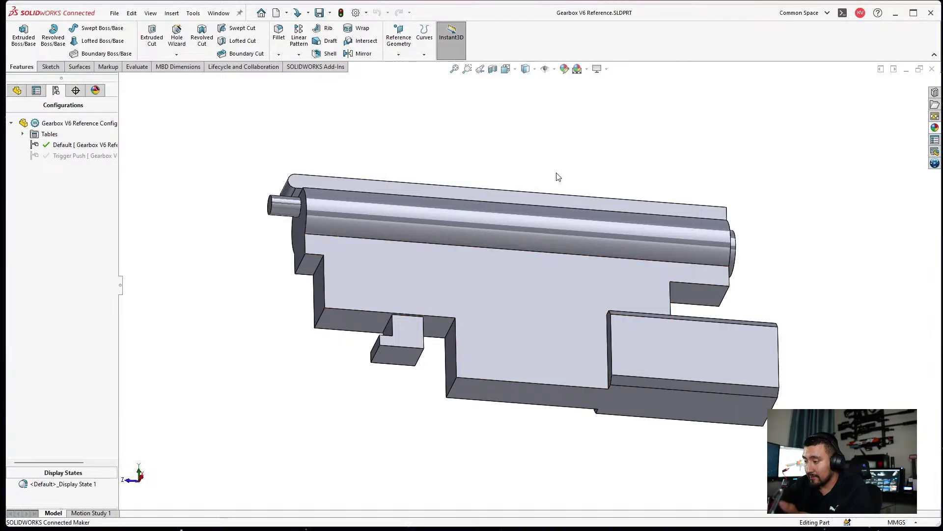
# Start a sketch on the chamfered block's end face and draw a vertical centerline joining the midpoints of its upper and lower edges.
pyautogui.moveTo(558, 177); pyautogui.dragTo(489, 259, button='middle')
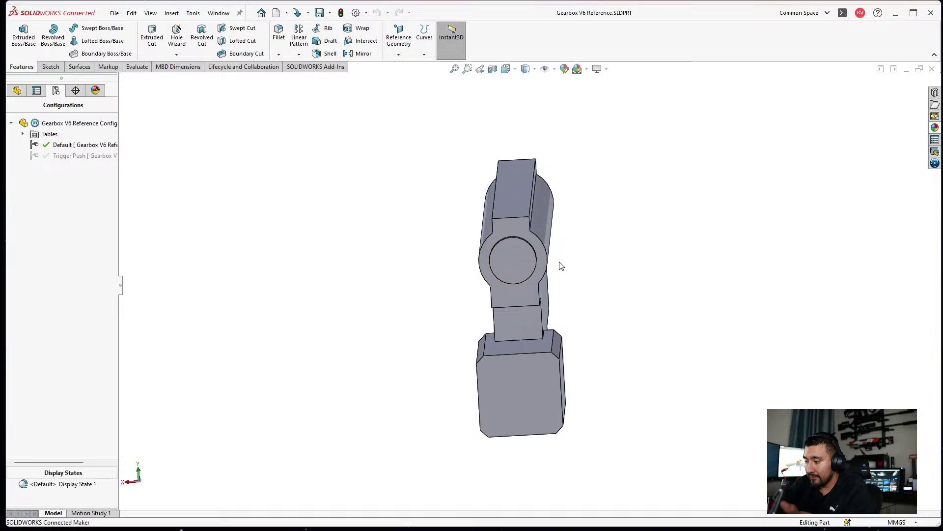
pyautogui.scroll(-2, 615, 354)
pyautogui.click(497, 377)
pyautogui.click(544, 352)
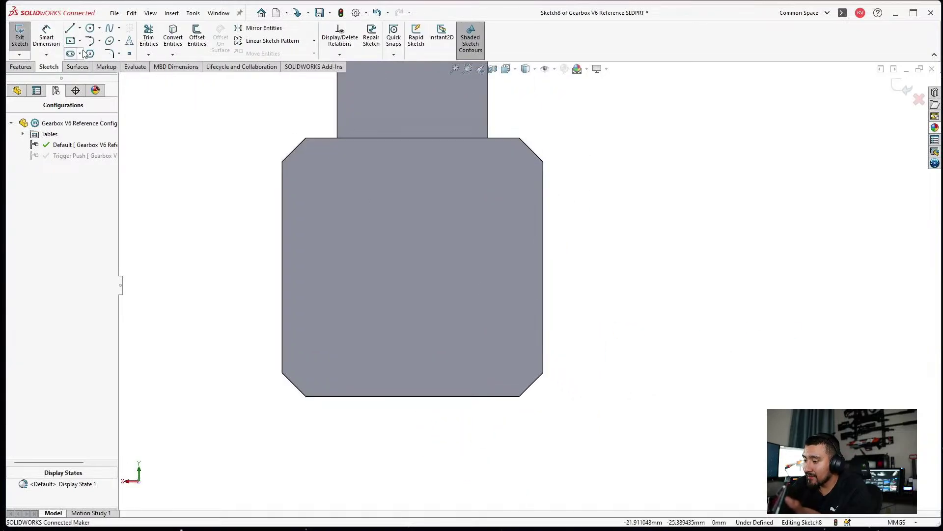
pyautogui.click(79, 28)
pyautogui.click(96, 51)
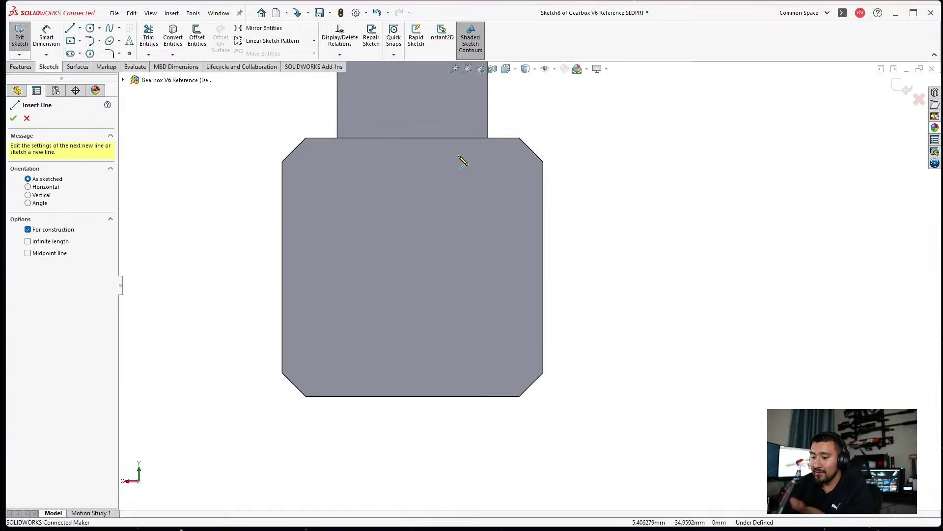
pyautogui.click(413, 138)
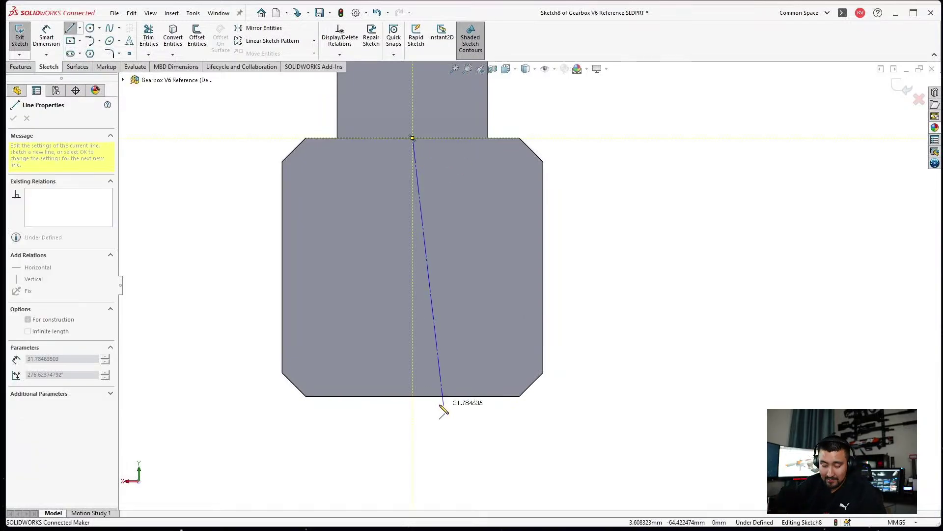
pyautogui.click(413, 396)
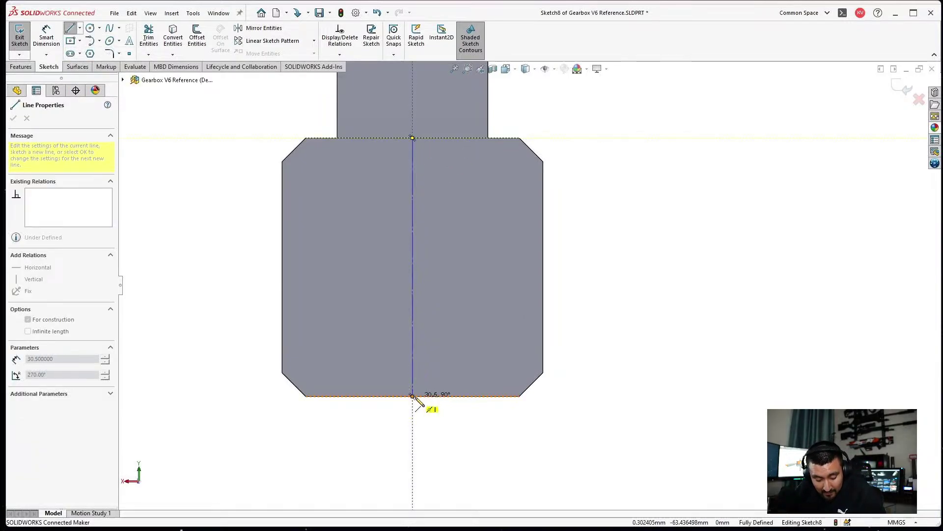
# Draw a center rectangle about 9.3 mm wide and 7.3 mm high, centred on the lower part of the centerline.
pyautogui.click(72, 40)
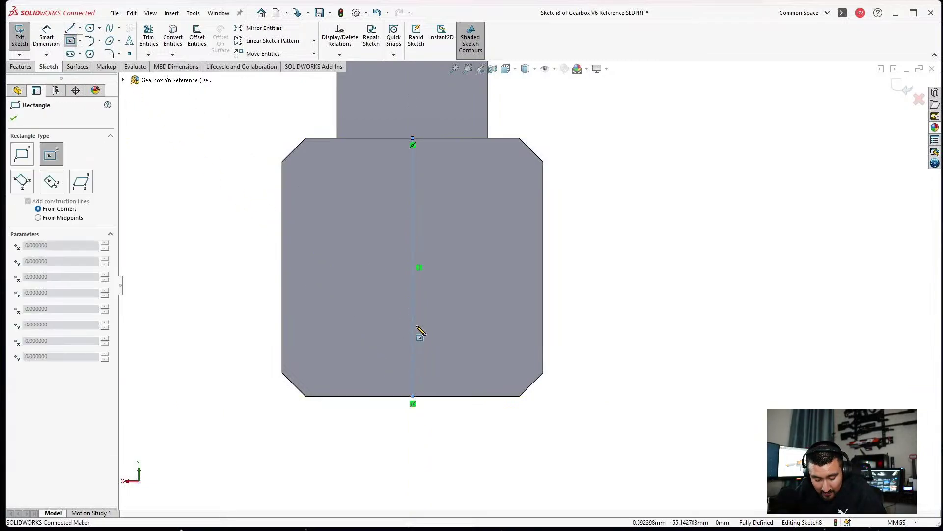
pyautogui.click(413, 323)
pyautogui.click(452, 292)
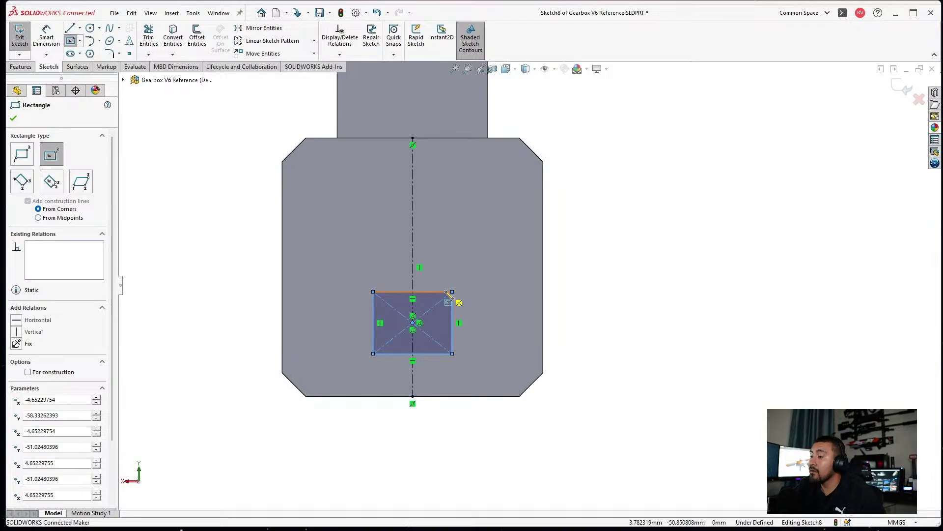
# Set the rectangle's height to 9.3 mm and its width to 9.2 mm.
pyautogui.click(46, 38)
pyautogui.click(453, 323)
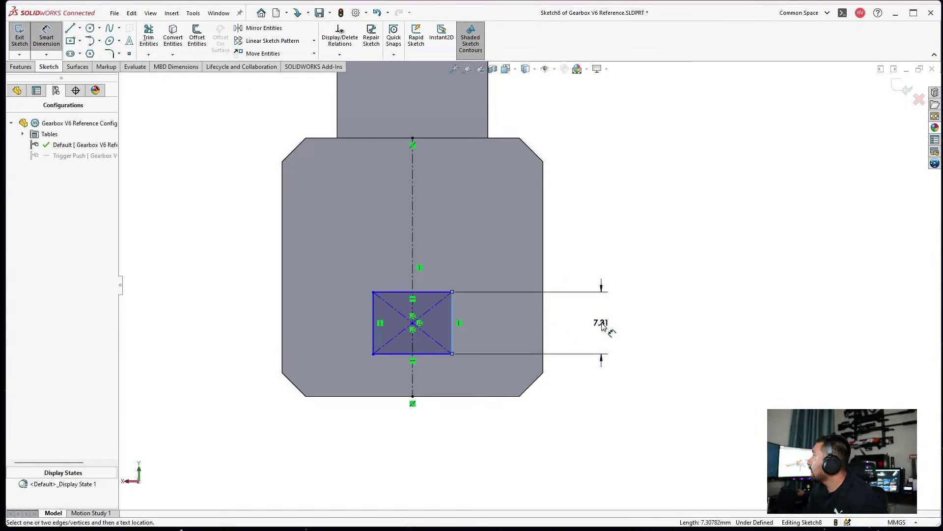
pyautogui.click(602, 322)
pyautogui.write('9.')
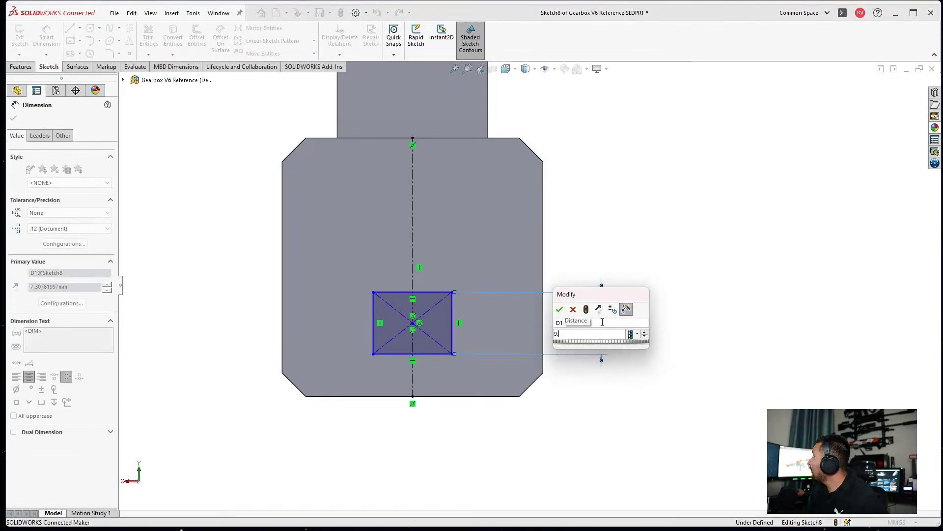
pyautogui.write('3')
pyautogui.press('Return')
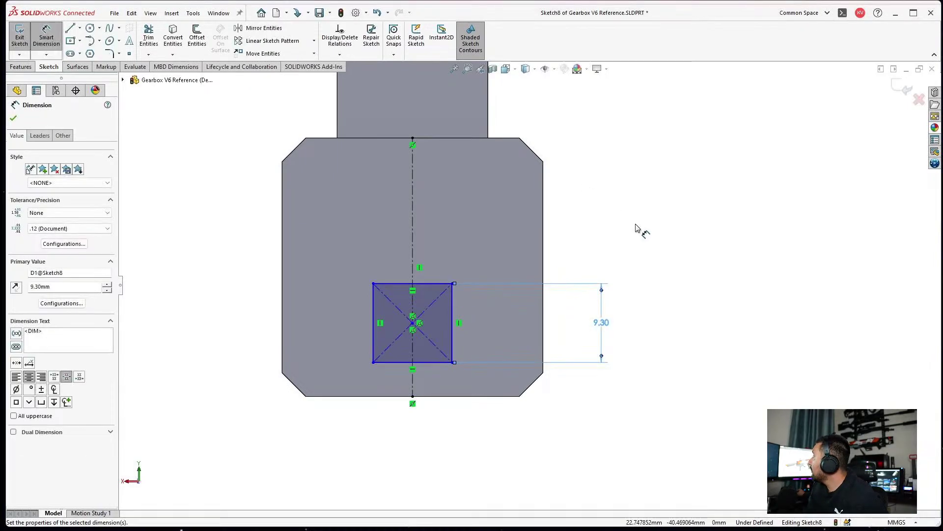
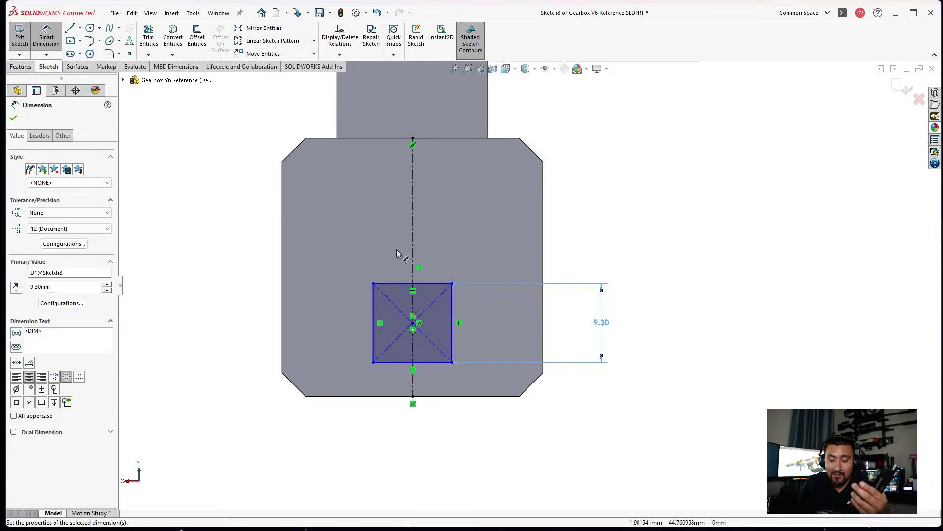
pyautogui.click(401, 362)
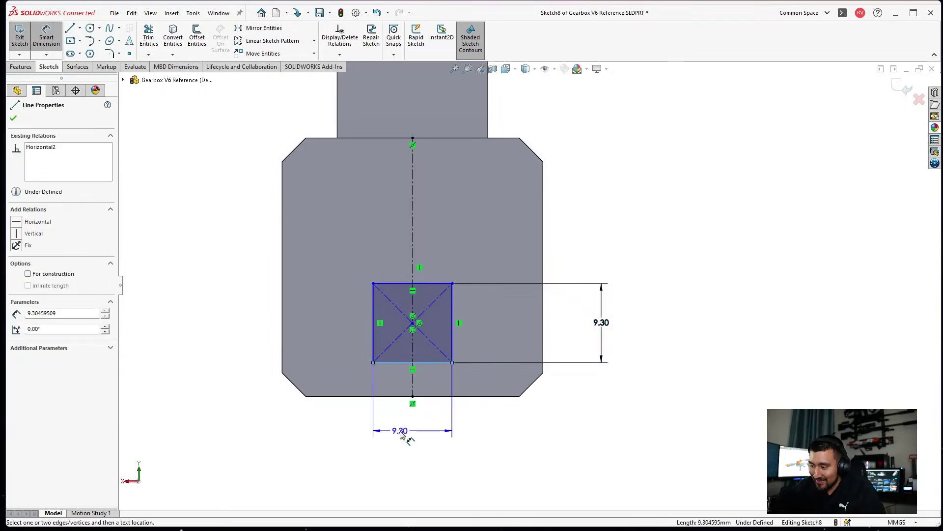
pyautogui.click(401, 432)
pyautogui.write('9.')
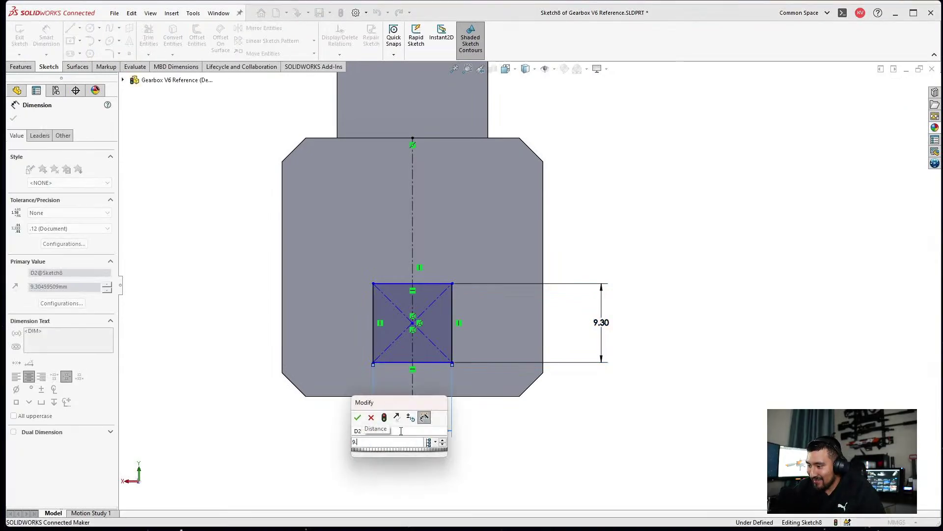
pyautogui.write('2')
pyautogui.press('Return')
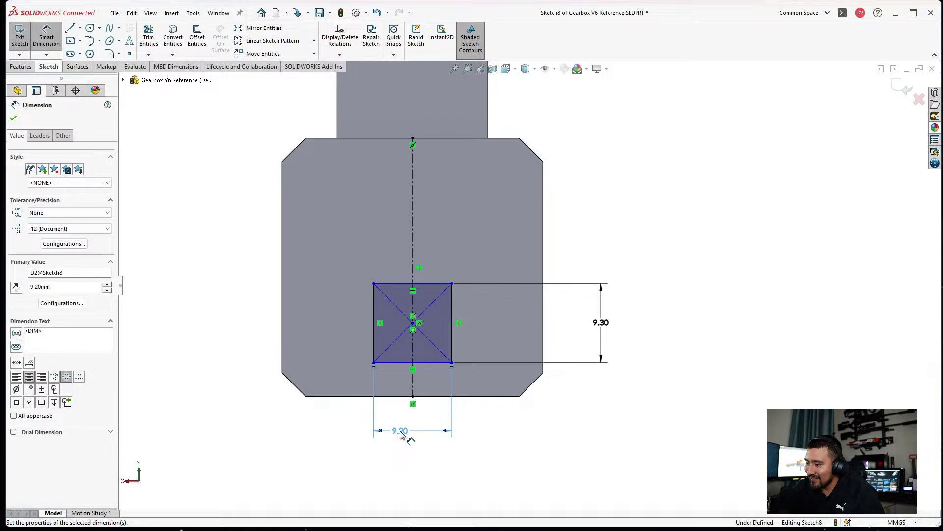
pyautogui.click(551, 402)
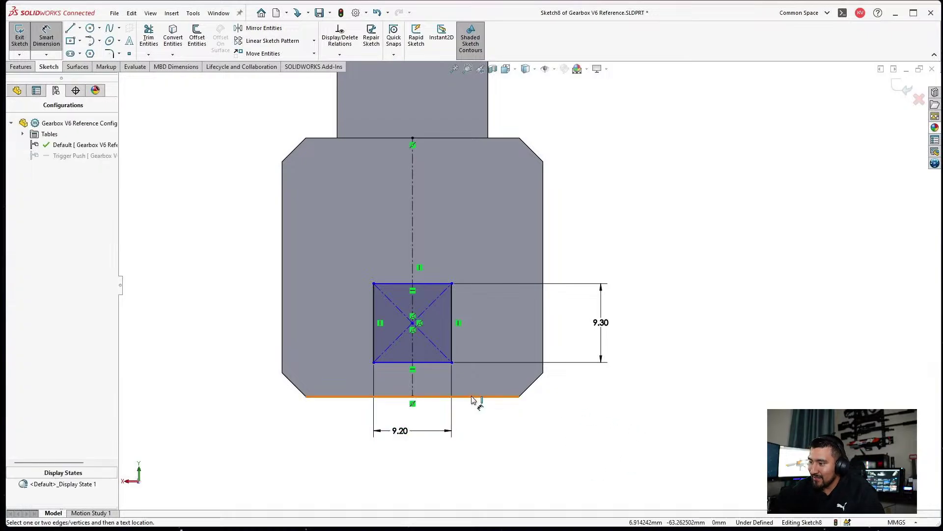
# Set the distance between the rectangle's lower edge and the block's bottom edge to 10.3 mm.
pyautogui.click(471, 397)
pyautogui.click(439, 363)
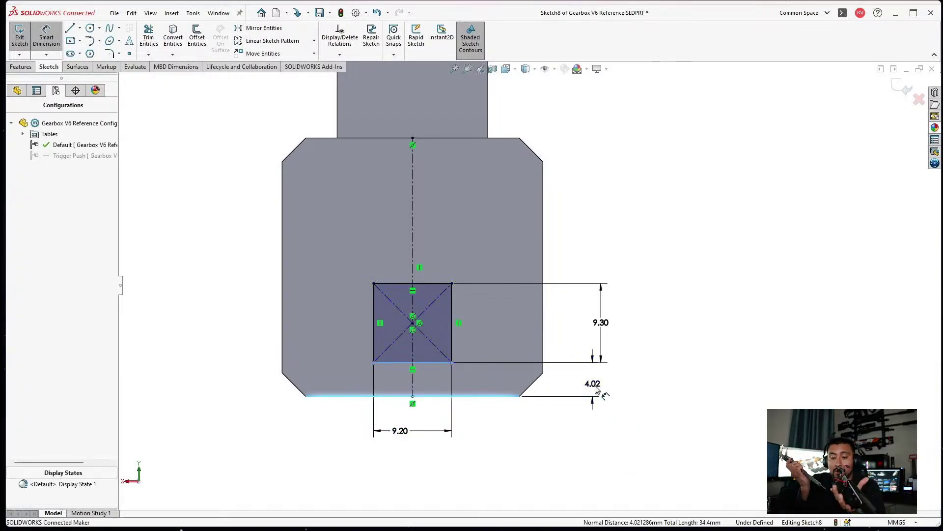
pyautogui.click(596, 389)
pyautogui.write('1')
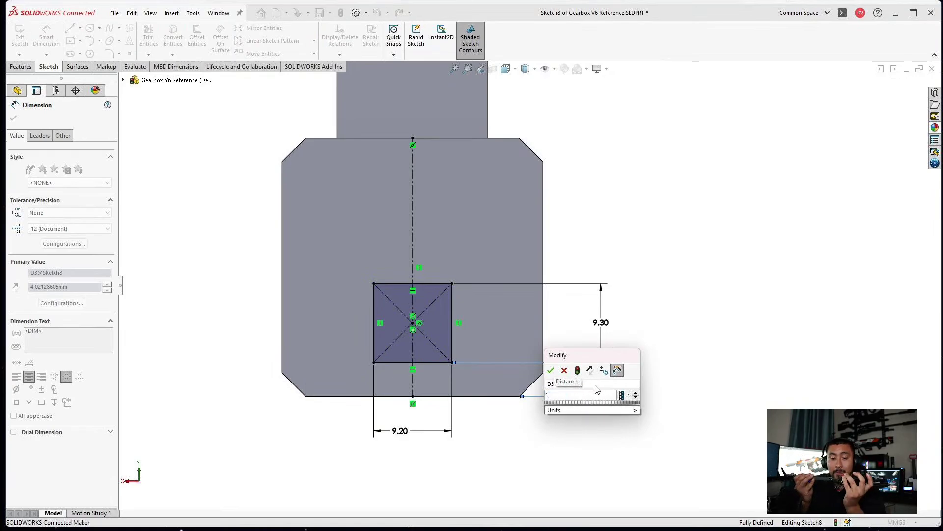
pyautogui.write('0.3')
pyautogui.press('Return')
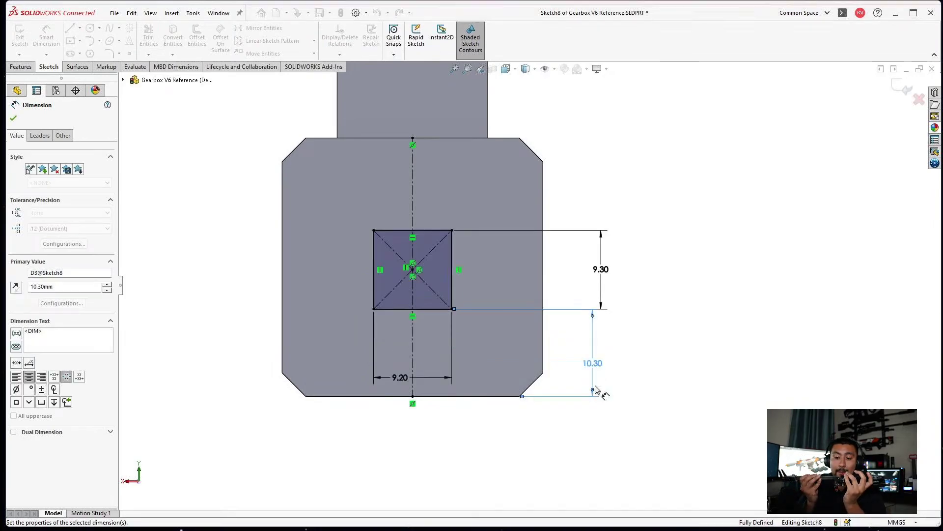
# Extrude the rectangle outward from the block's end face as a blind boss 8.45 mm deep.
pyautogui.moveTo(324, 172)
pyautogui.mouseDown(button='middle')
pyautogui.moveTo(364, 135)
pyautogui.moveTo(391, 167)
pyautogui.mouseUp(button='middle')
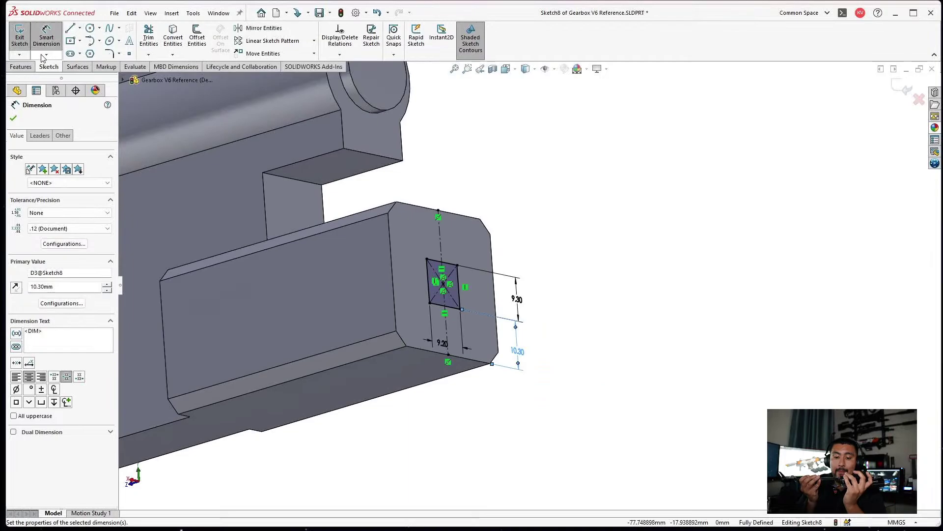
pyautogui.click(21, 66)
pyautogui.click(24, 37)
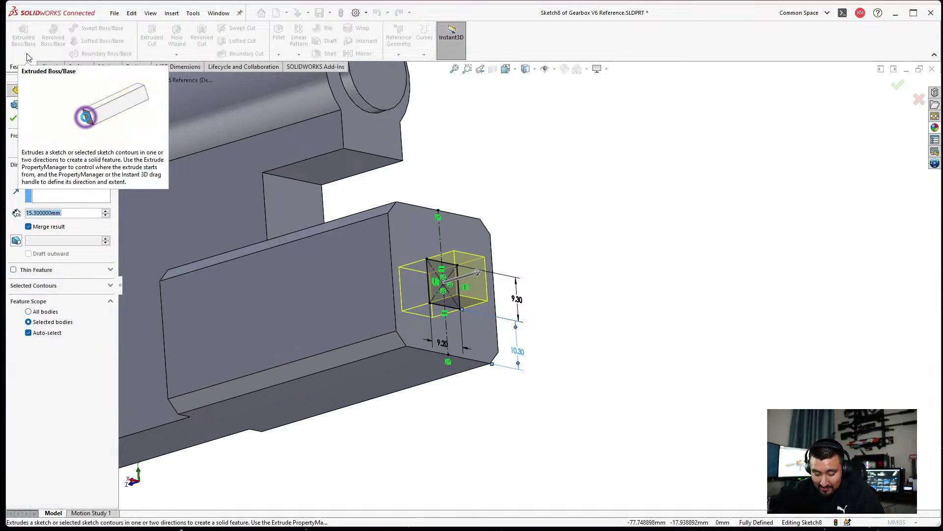
pyautogui.click(49, 176)
pyautogui.click(46, 186)
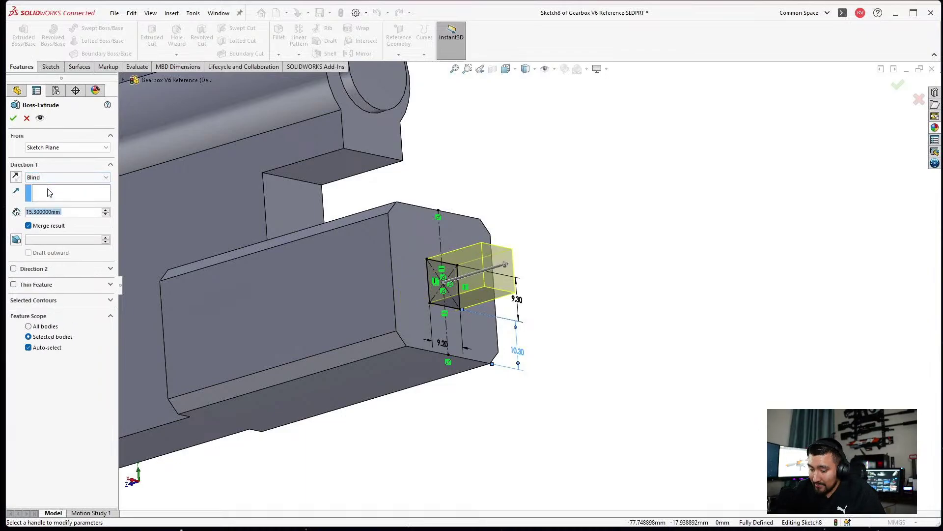
pyautogui.write('8')
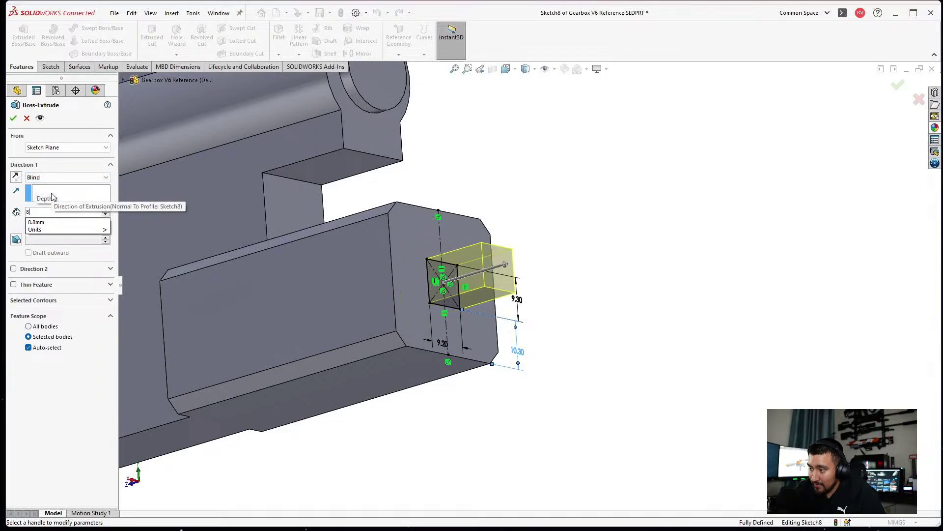
pyautogui.write('.4')
pyautogui.press('Return')
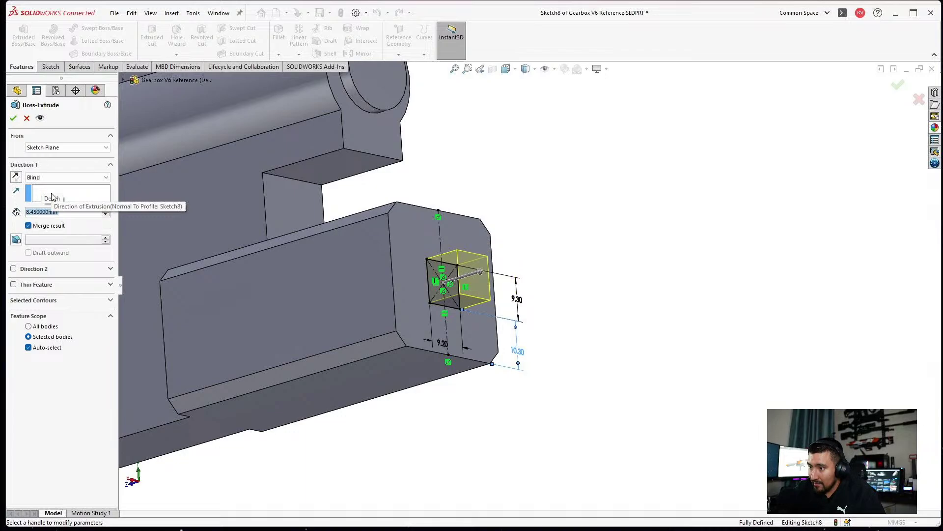
pyautogui.press('Return')
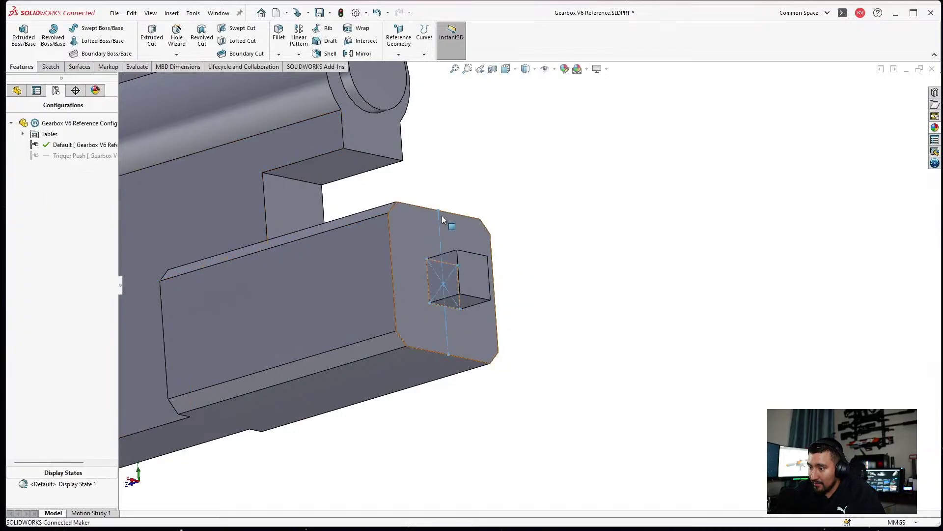
pyautogui.click(462, 194)
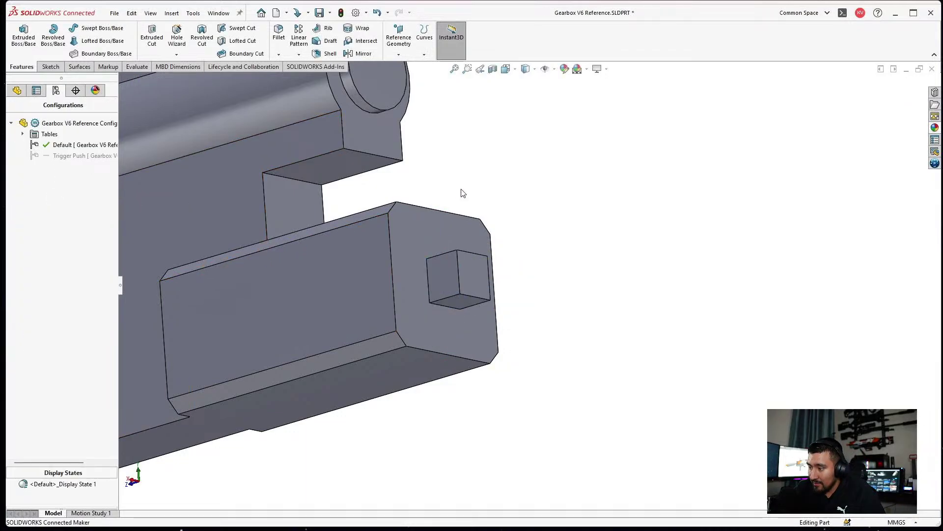
# Start a new sketch on the block's end face and draw a circle about 14.1 mm in diameter at the centre of Sketch8's rectangle.
pyautogui.click(421, 246)
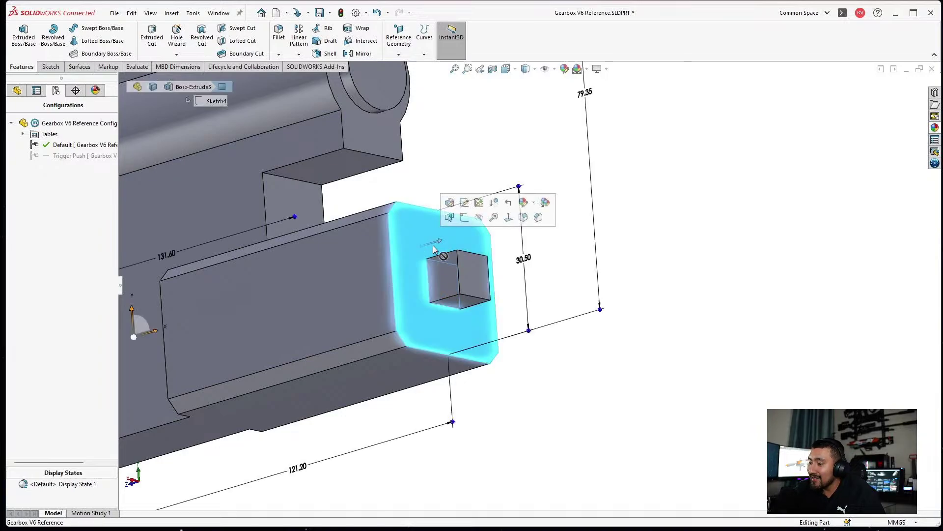
pyautogui.click(463, 220)
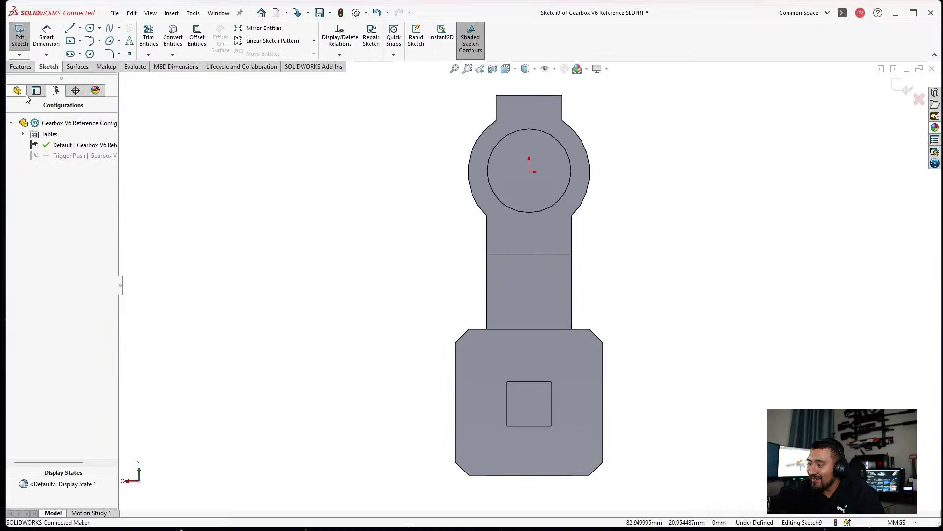
pyautogui.click(18, 91)
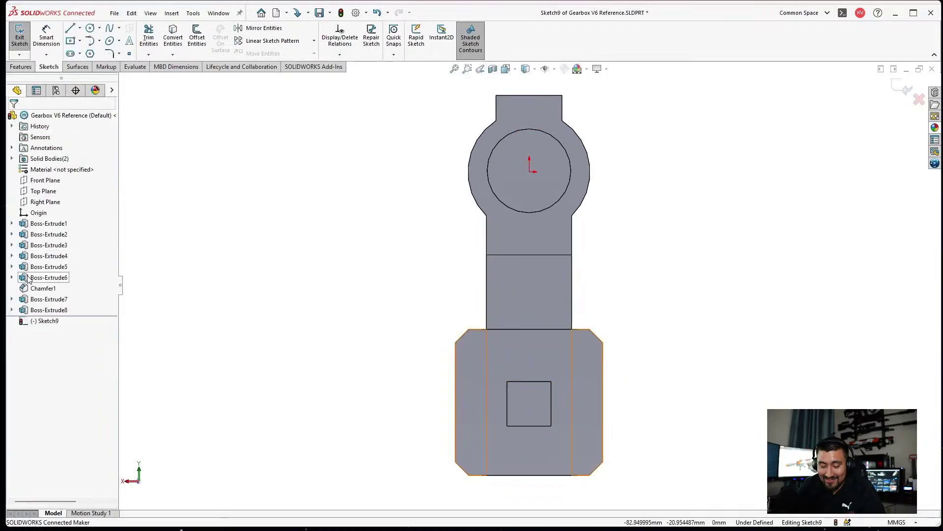
pyautogui.click(15, 310)
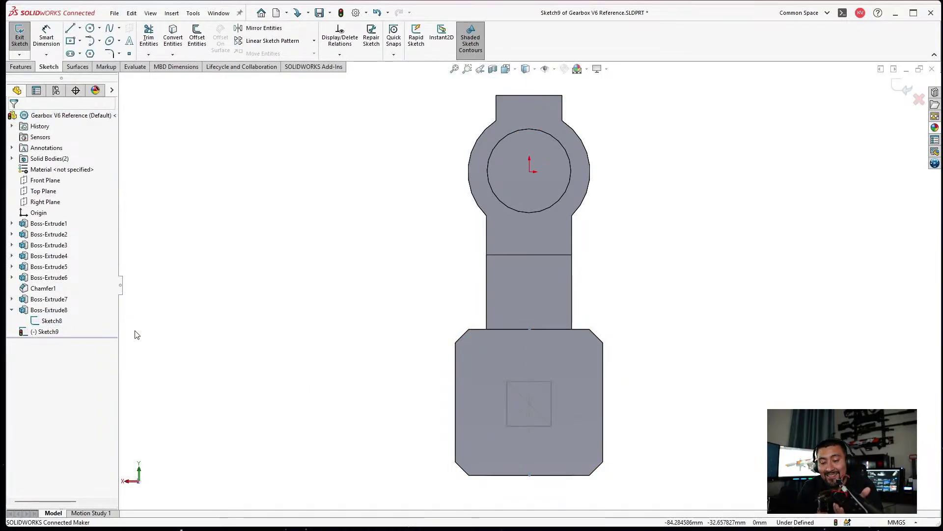
pyautogui.scroll(-3, 623, 398)
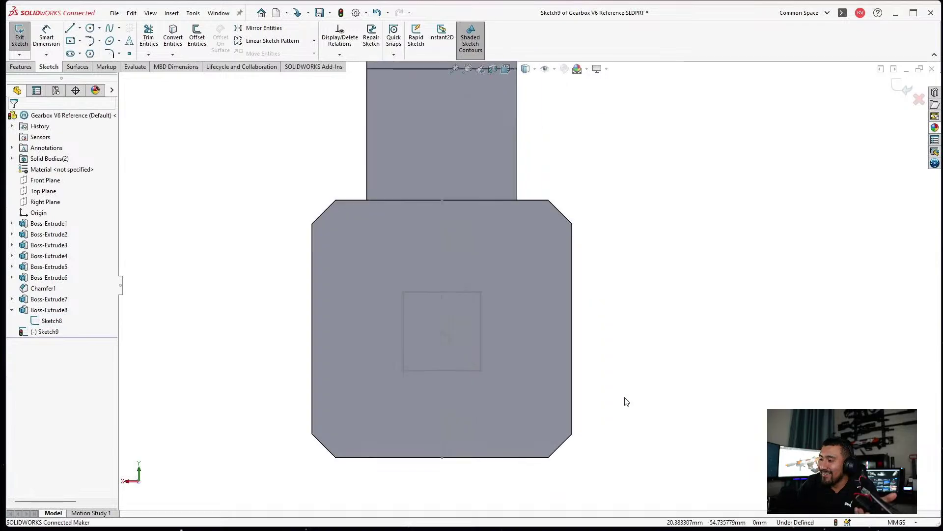
pyautogui.click(91, 29)
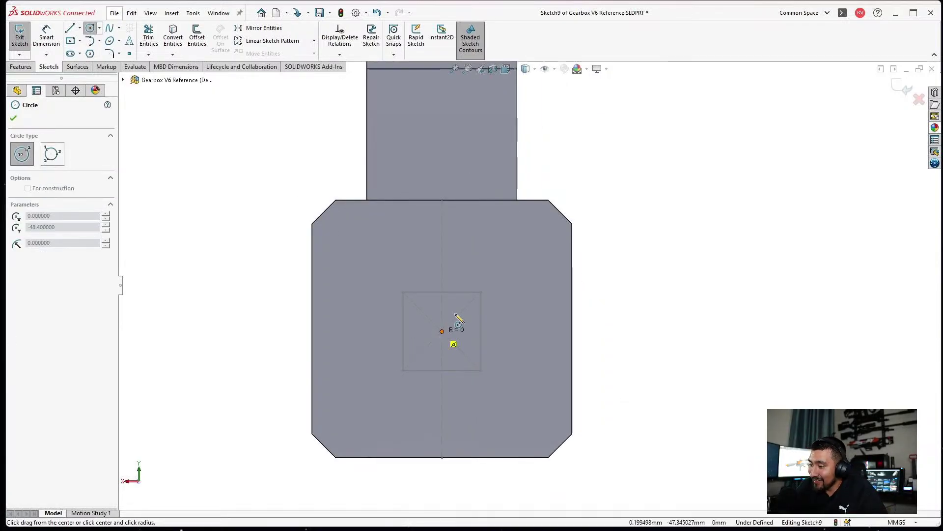
pyautogui.click(484, 290)
# Set the circle's diameter to 14 mm.
pyautogui.click(46, 40)
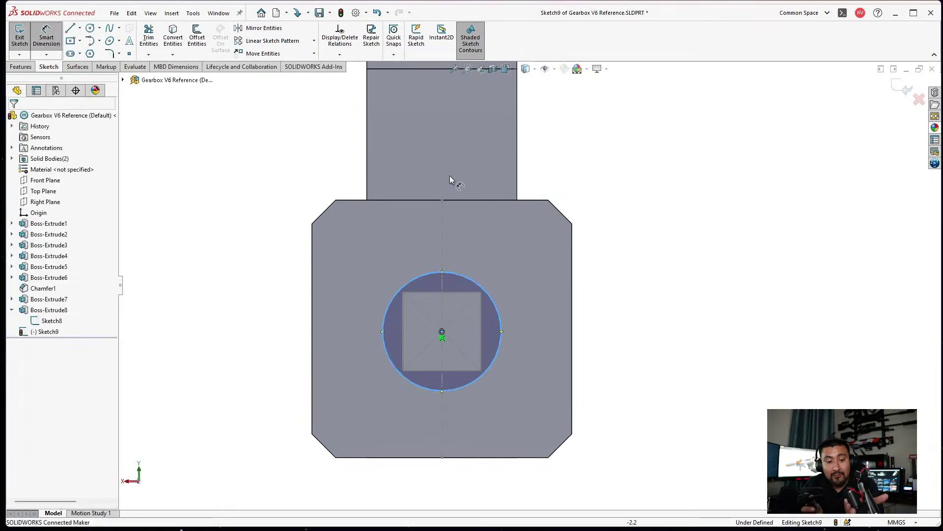
pyautogui.click(472, 280)
pyautogui.click(668, 170)
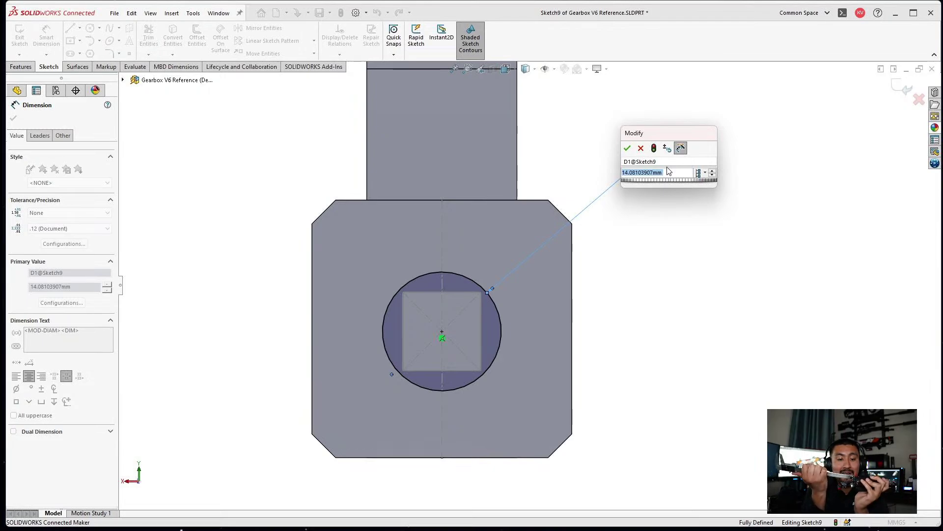
pyautogui.write('14')
pyautogui.press('Return')
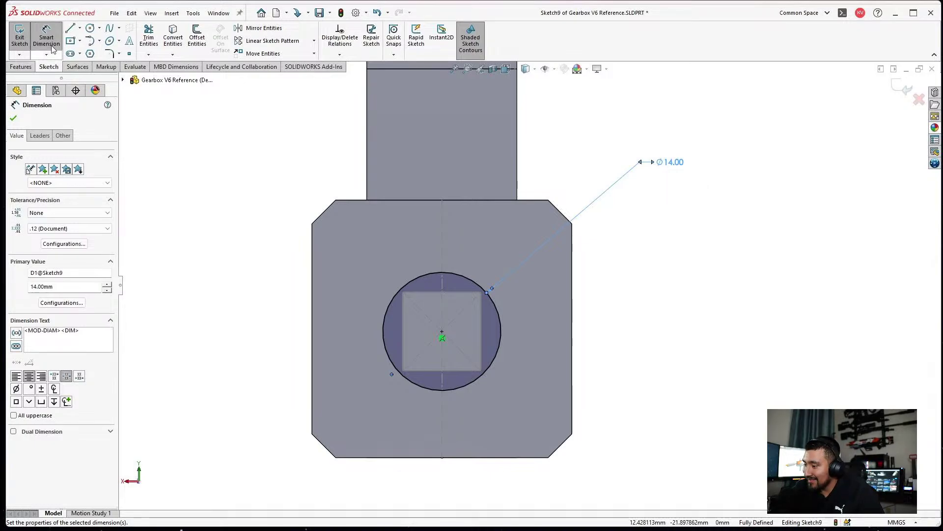
# Extrude the 14 mm circle outward from the block's end face as a blind boss 3.5 mm deep.
pyautogui.click(21, 67)
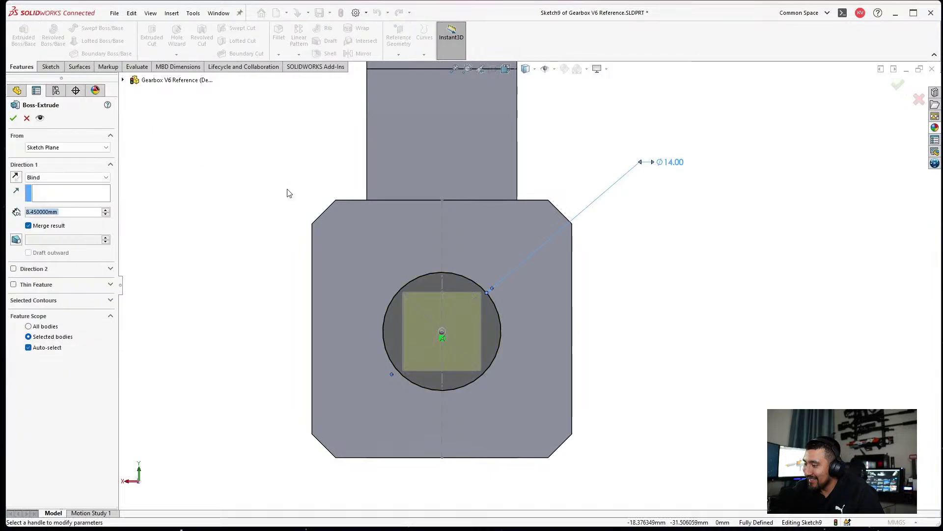
pyautogui.write('3.5')
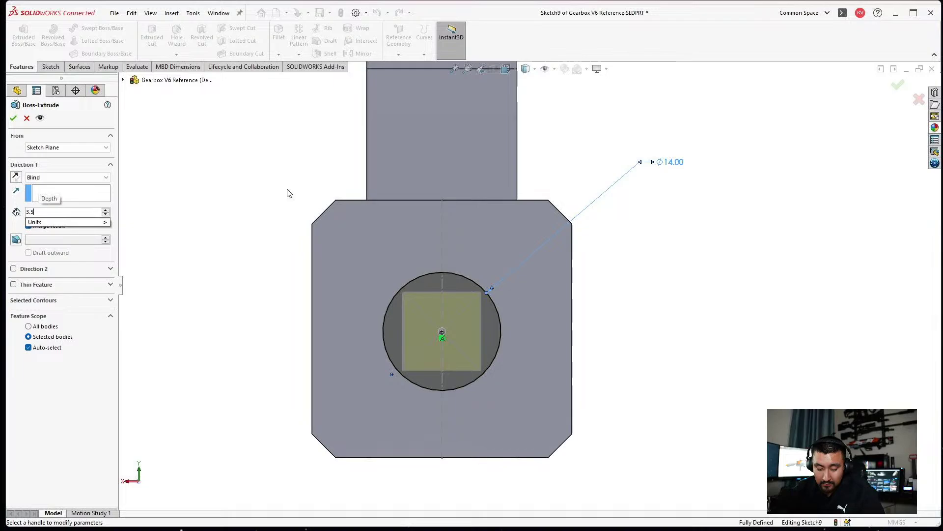
pyautogui.press('Return')
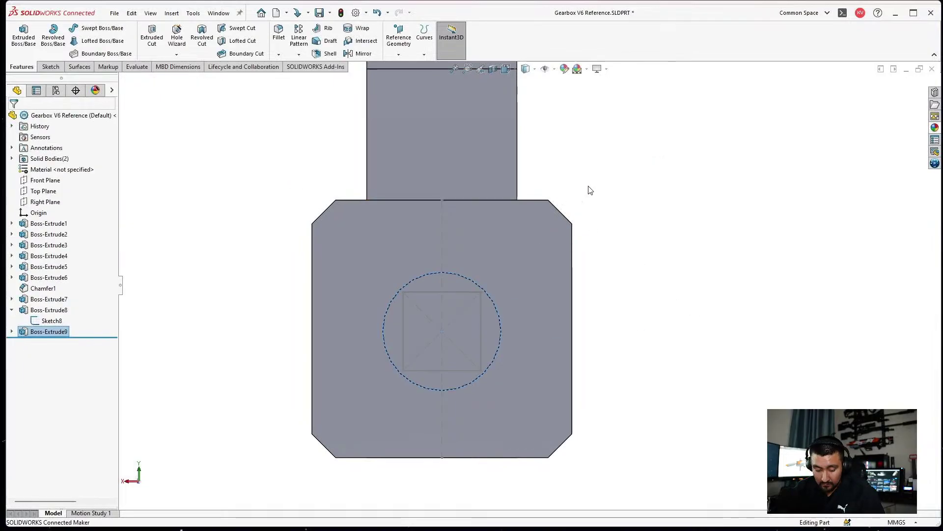
pyautogui.moveTo(589, 191); pyautogui.dragTo(722, 200, button='middle')
pyautogui.click(773, 252)
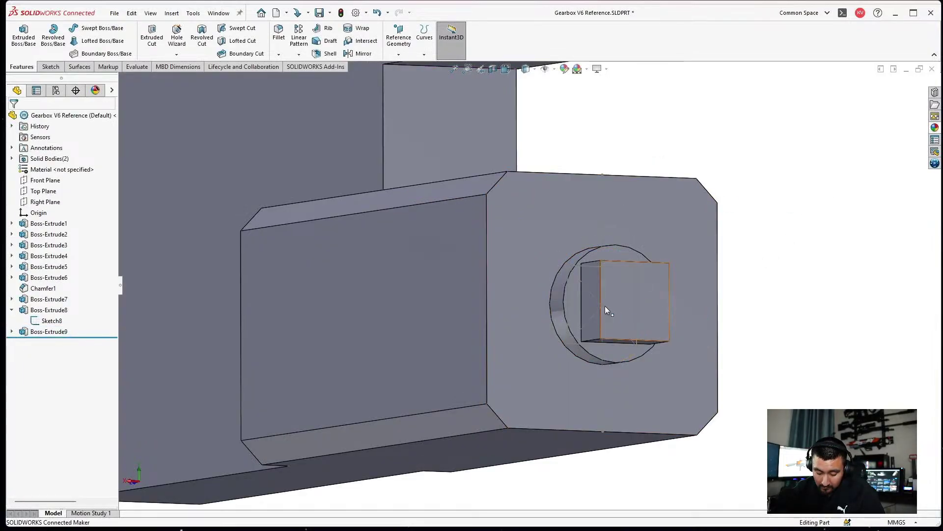
pyautogui.click(635, 288)
pyautogui.click(653, 124)
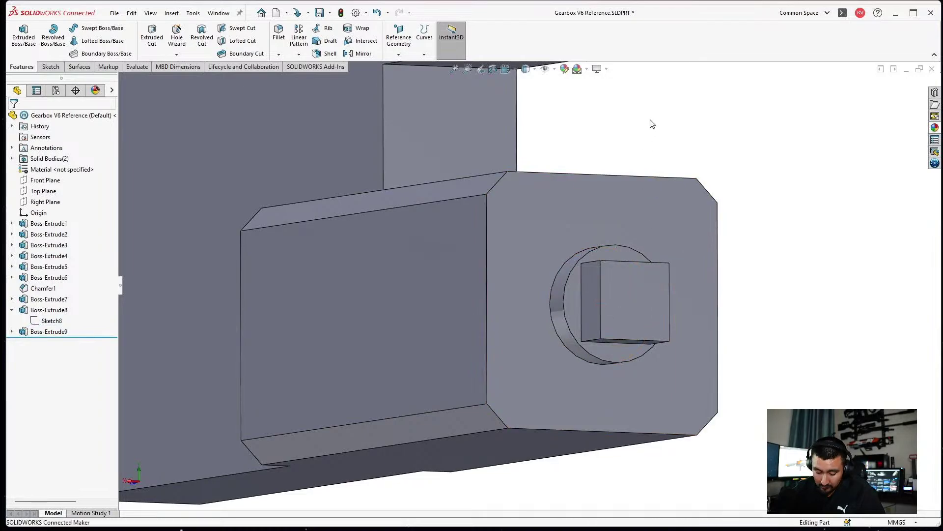
# Save the part to this PC, cancelling the save to 3DEXPERIENCE.
pyautogui.hotkey('ctrl', '4')
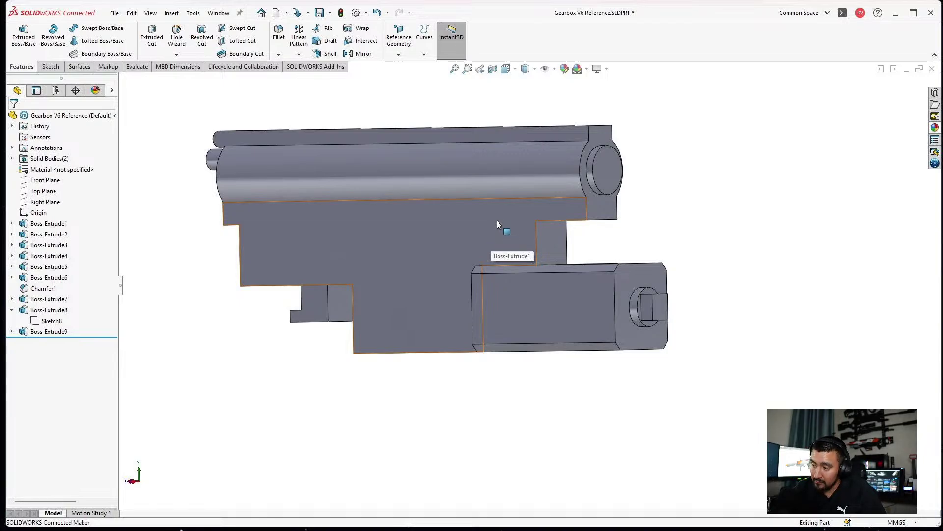
pyautogui.moveTo(497, 220); pyautogui.dragTo(337, 275, button='middle')
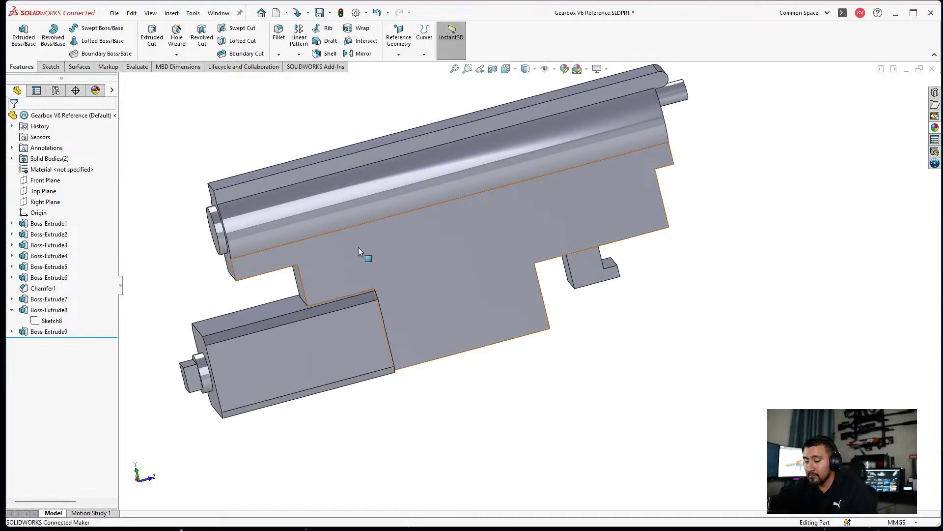
pyautogui.moveTo(357, 245); pyautogui.dragTo(421, 249, button='middle')
pyautogui.scroll(-2, 421, 250)
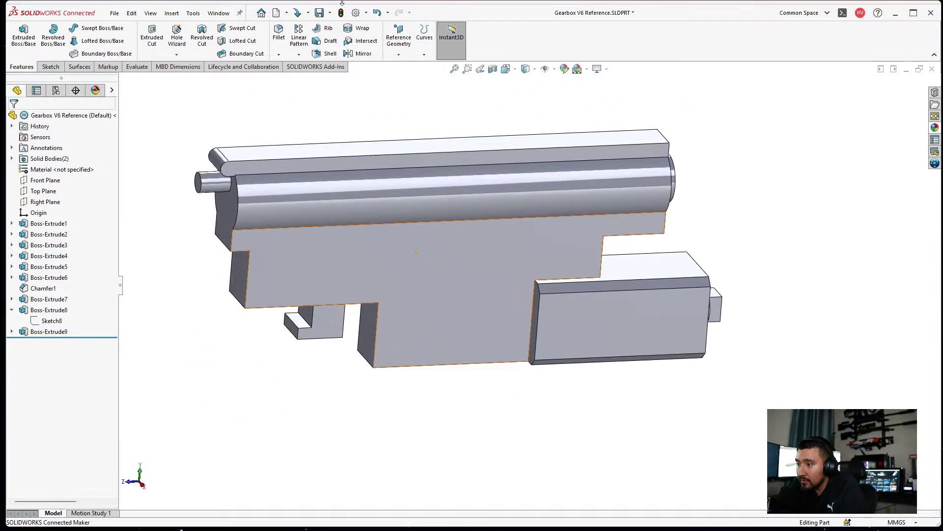
pyautogui.click(315, 17)
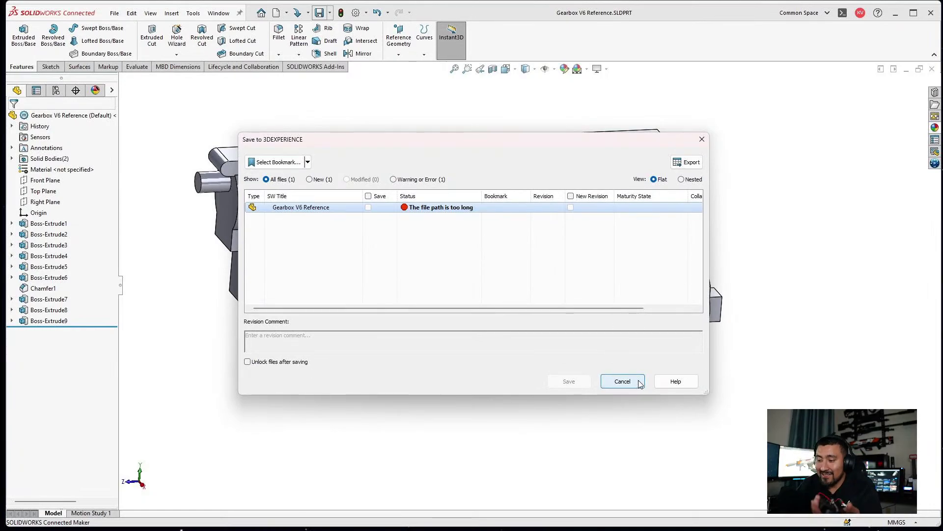
pyautogui.click(620, 383)
pyautogui.click(115, 14)
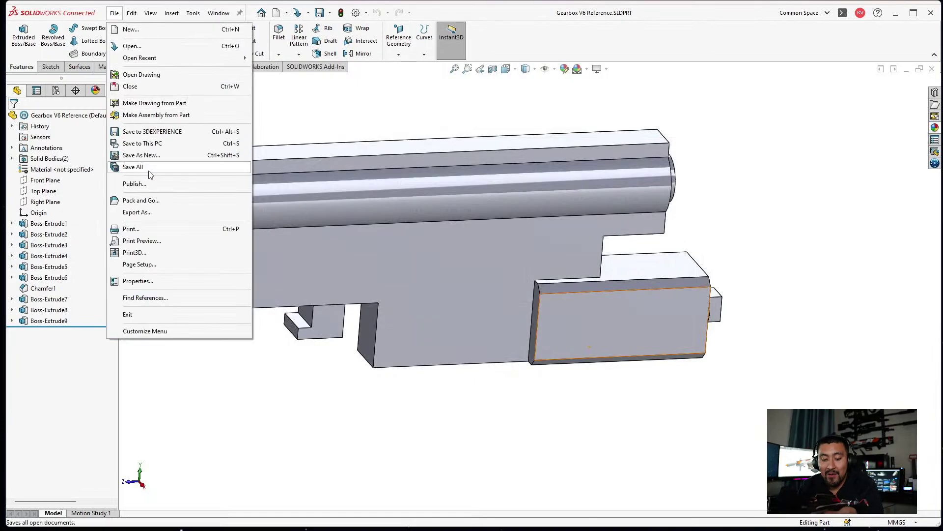
pyautogui.click(145, 146)
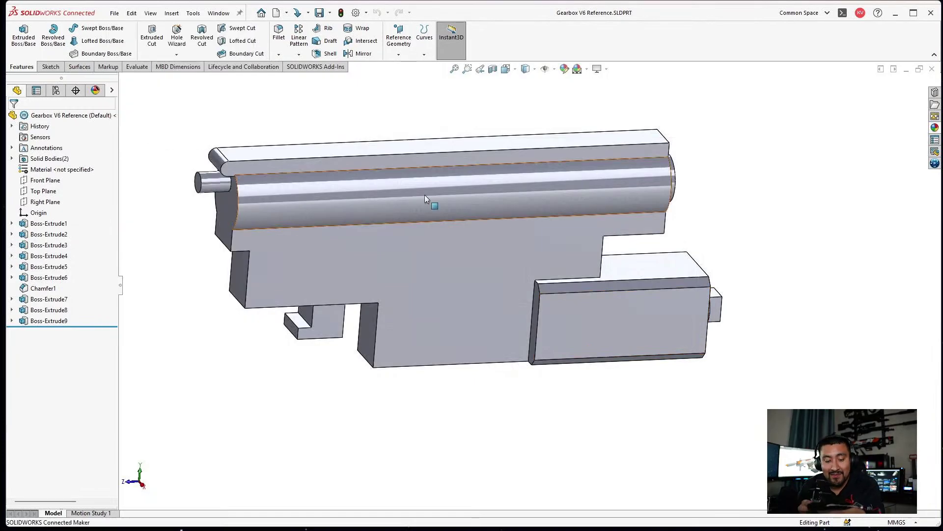
# Edit the sketch behind the chamfered block, set the rectangle's width to 25 mm and exit the sketch.
pyautogui.moveTo(433, 197); pyautogui.dragTo(423, 171, button='middle')
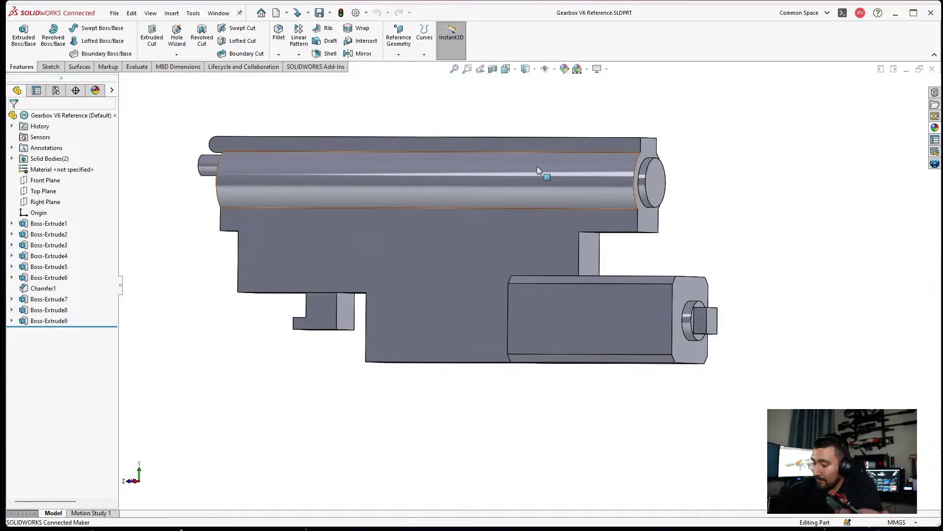
pyautogui.doubleClick(570, 306)
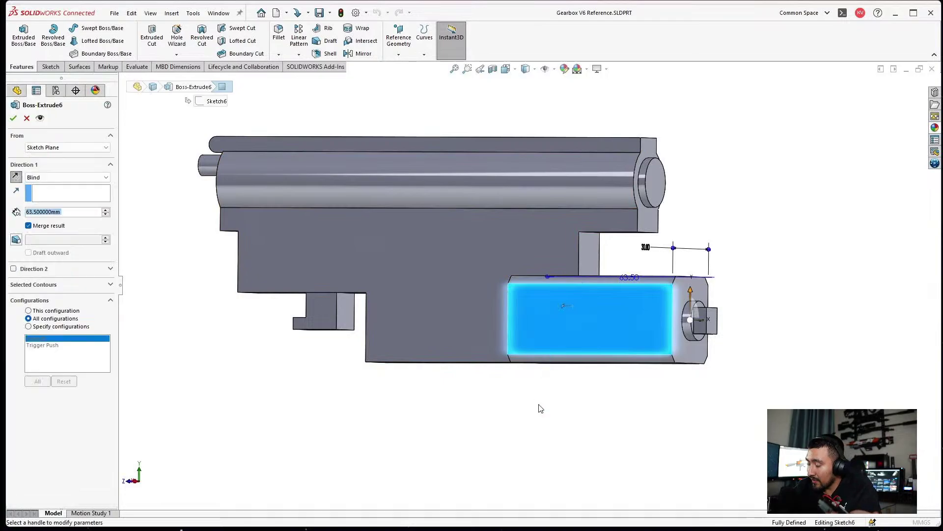
pyautogui.click(30, 118)
pyautogui.click(629, 305)
pyautogui.click(674, 263)
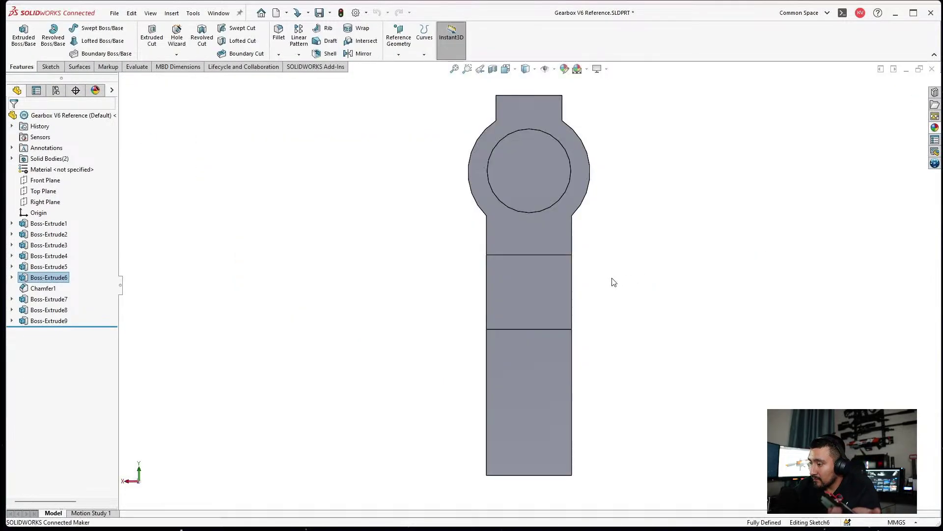
pyautogui.doubleClick(388, 283)
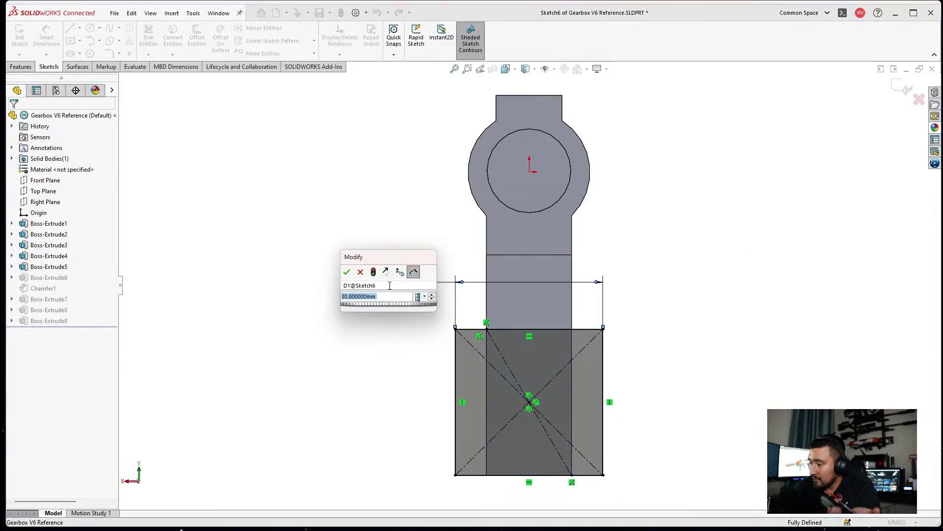
pyautogui.write('25')
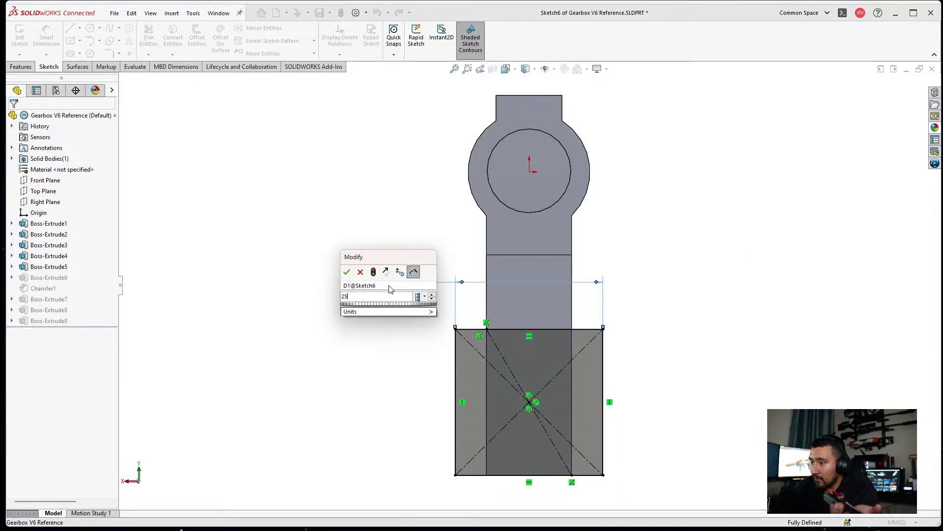
pyautogui.press('Return')
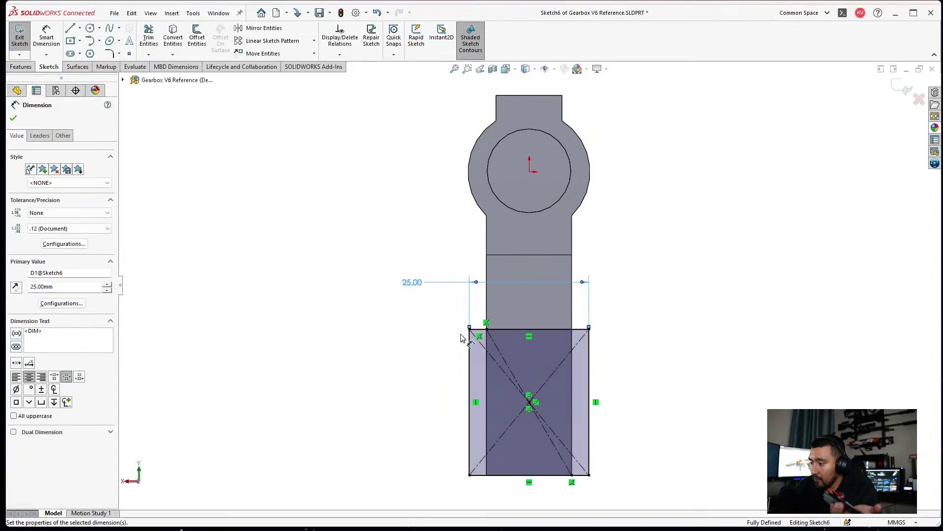
pyautogui.click(727, 325)
pyautogui.click(904, 89)
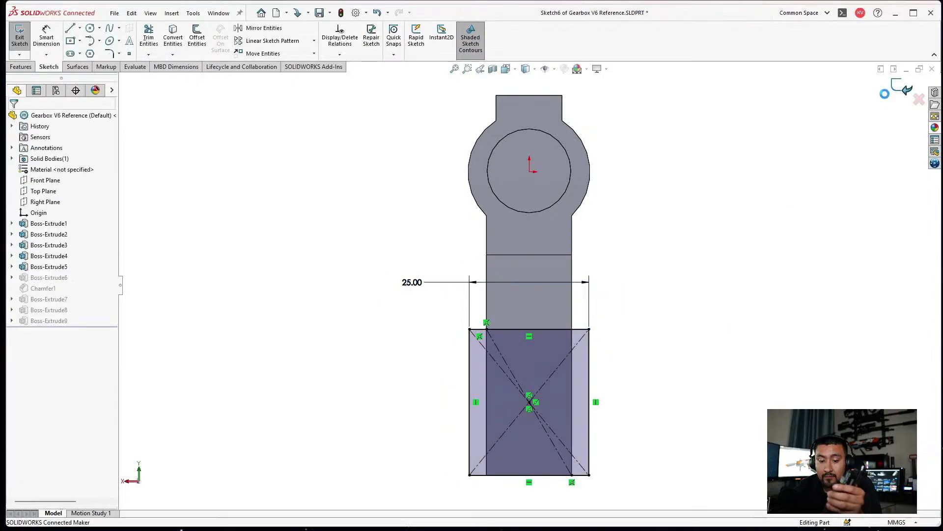
# Start a new sketch on the block's end face and draw a vertical centerline between the midpoints of its lower and upper edges.
pyautogui.click(565, 376)
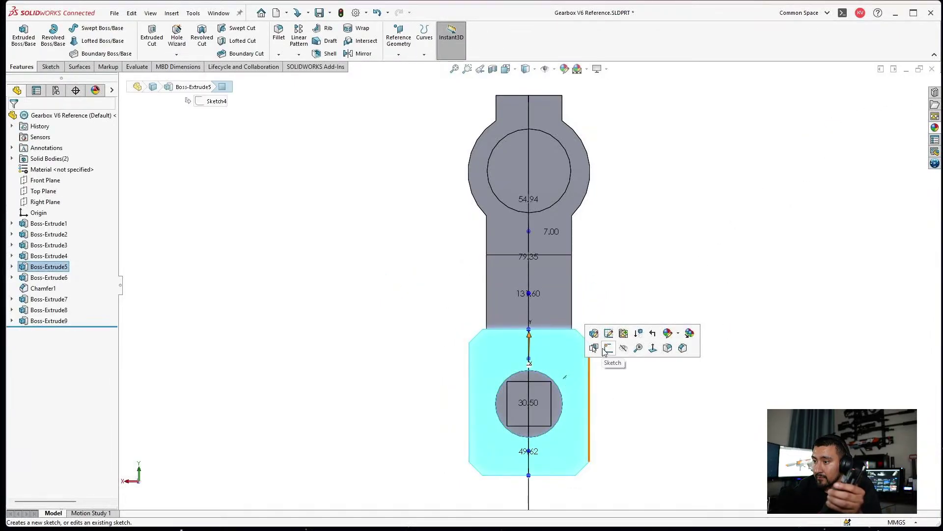
pyautogui.click(605, 350)
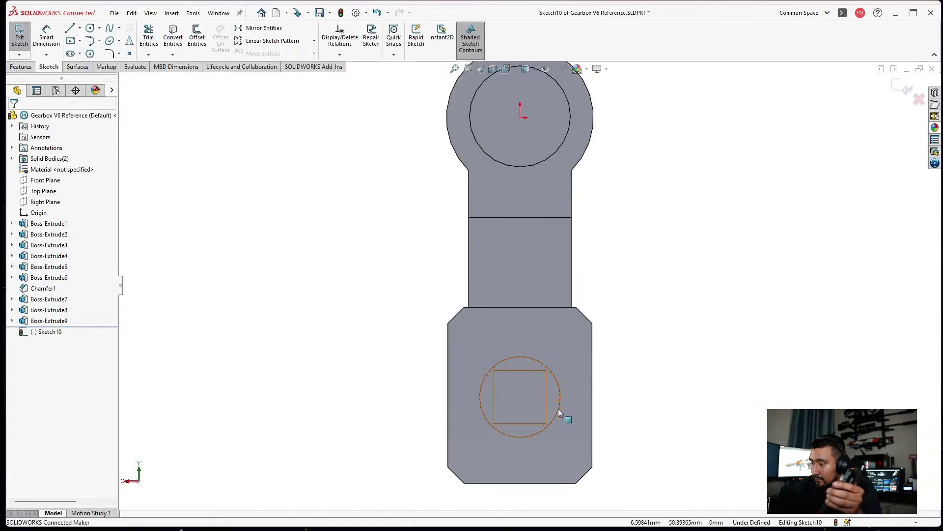
pyautogui.click(80, 28)
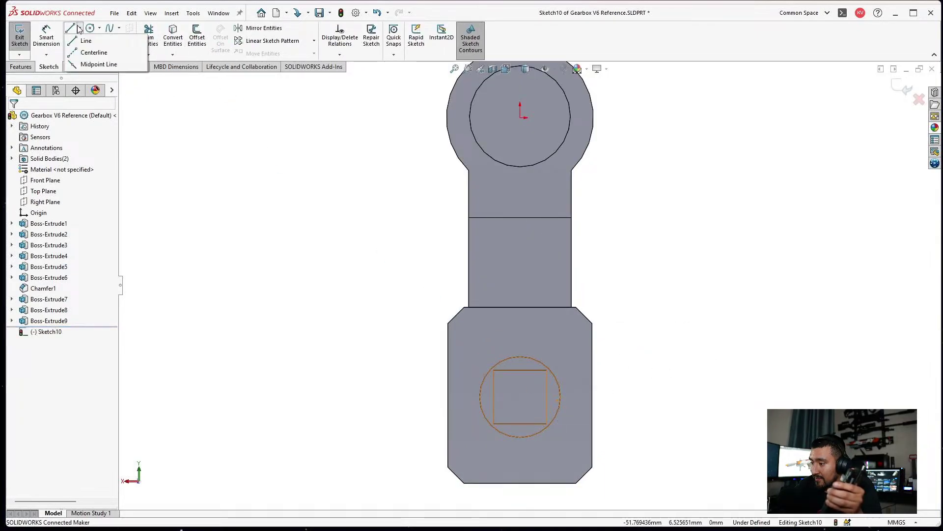
pyautogui.click(94, 52)
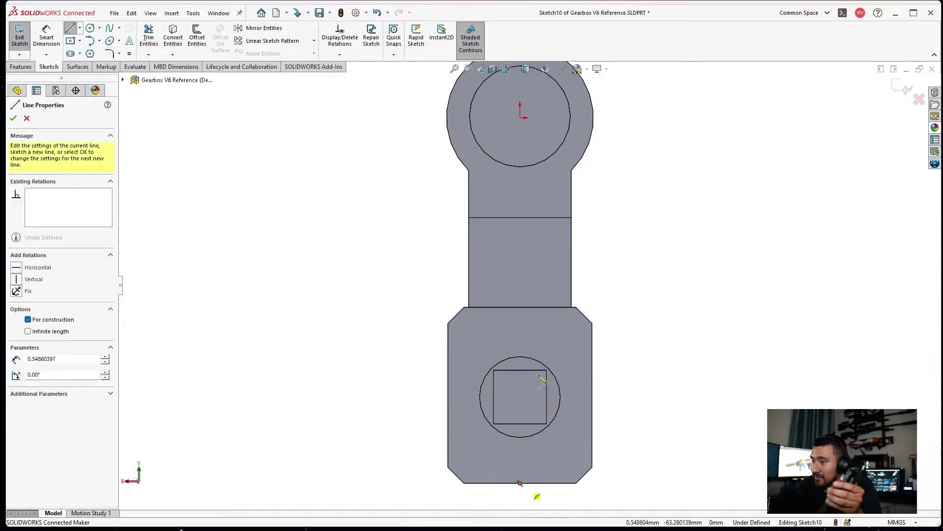
pyautogui.click(519, 307)
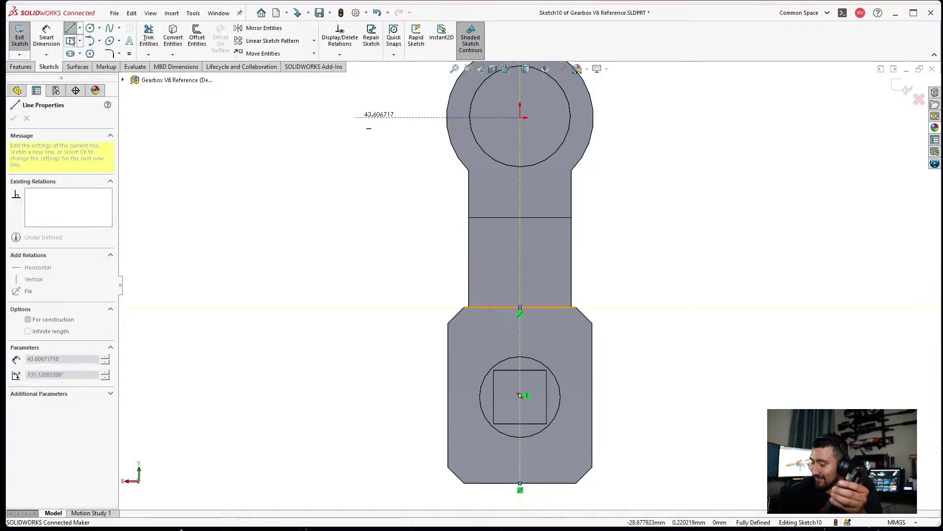
# Draw a circle about 31.6 mm in diameter centred on the centerline's midpoint.
pyautogui.click(90, 28)
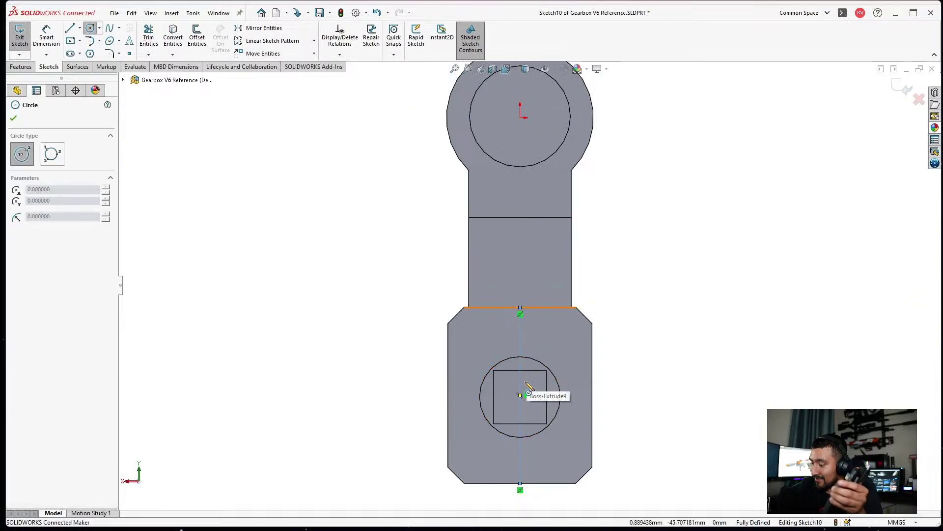
pyautogui.click(520, 395)
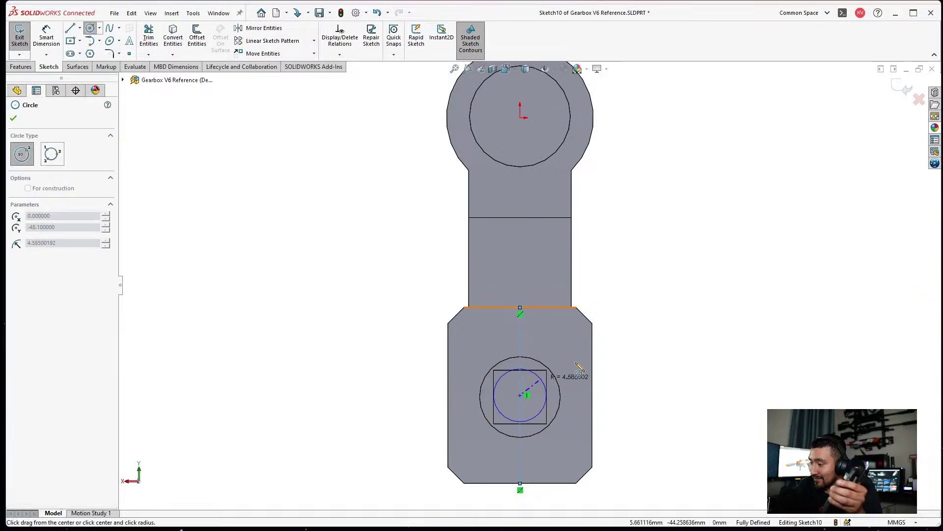
pyautogui.click(600, 347)
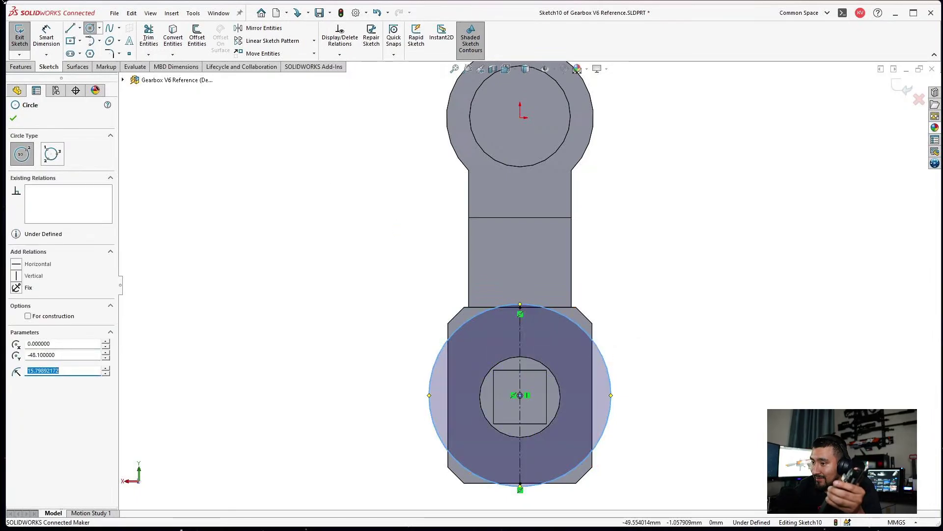
# Dimension the new circle's diameter as 30.8 mm.
pyautogui.click(46, 37)
pyautogui.click(604, 353)
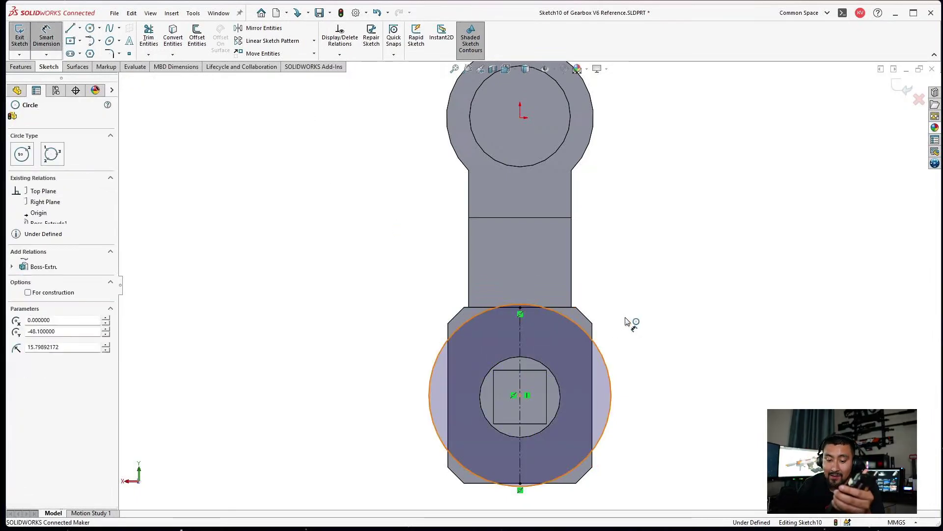
pyautogui.click(652, 304)
pyautogui.write('3')
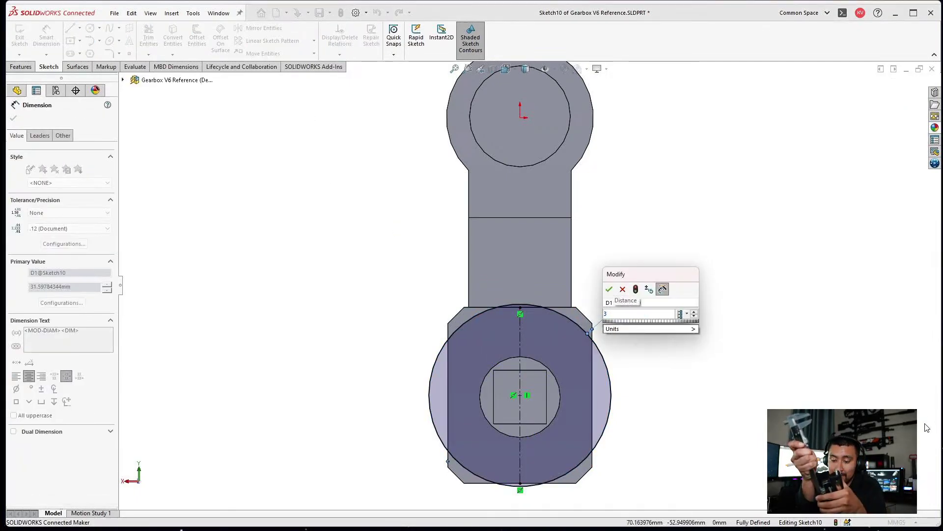
pyautogui.write('0.')
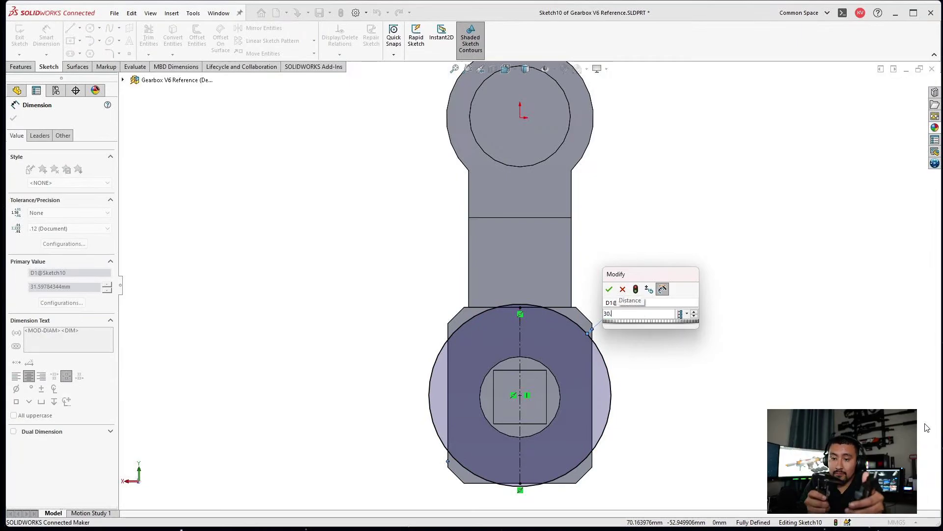
pyautogui.write('8')
pyautogui.press('Return')
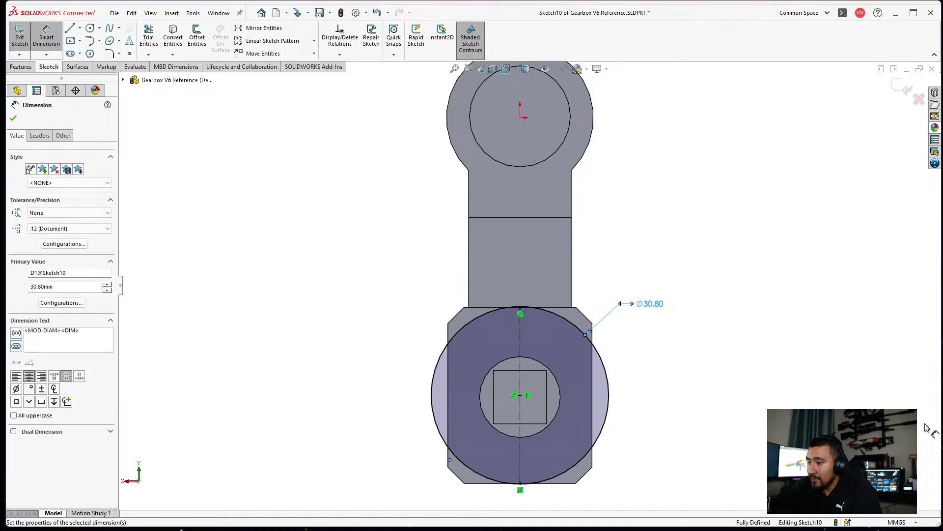
# Start a boss extrusion of the 30.8 mm circle with an Offset From Surface end condition, referencing the narrow ledge face at the block's inner end.
pyautogui.moveTo(639, 289); pyautogui.dragTo(701, 291, button='middle')
pyautogui.scroll(2, 617, 321)
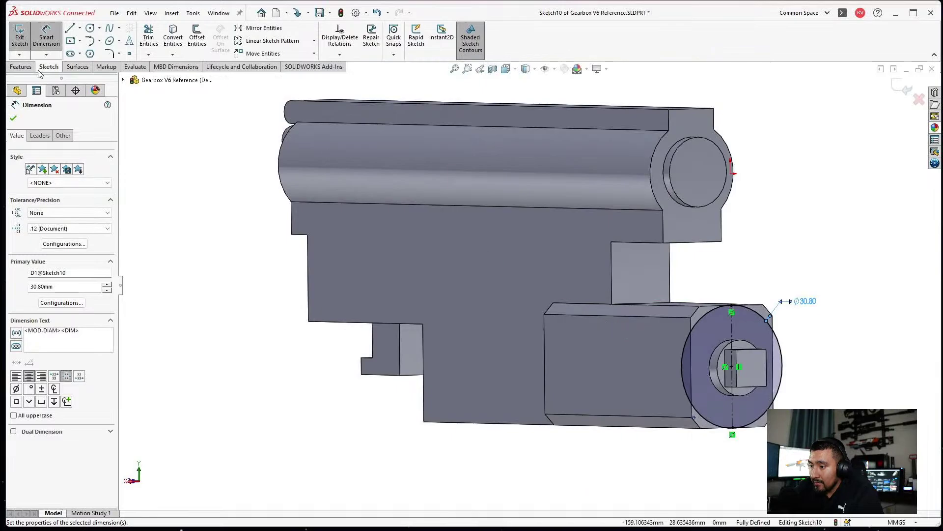
pyautogui.click(21, 66)
pyautogui.click(28, 43)
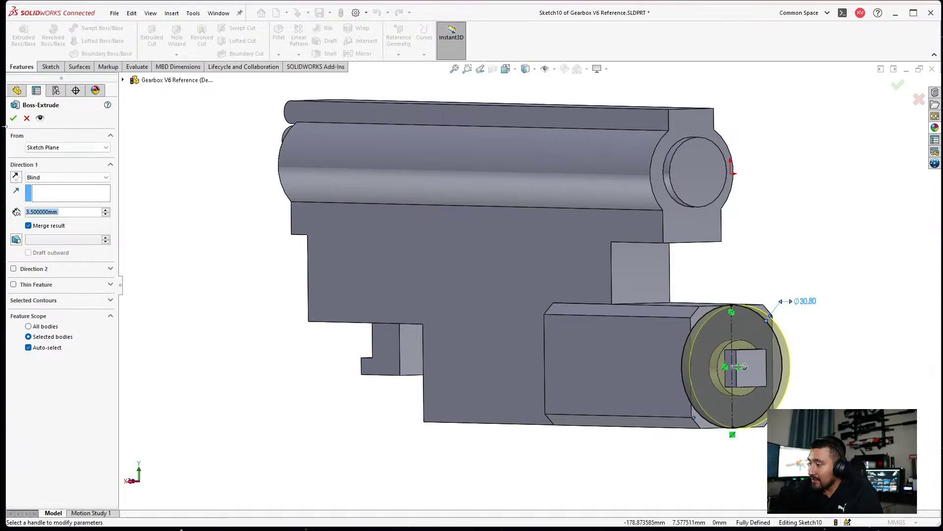
pyautogui.click(78, 177)
pyautogui.click(63, 212)
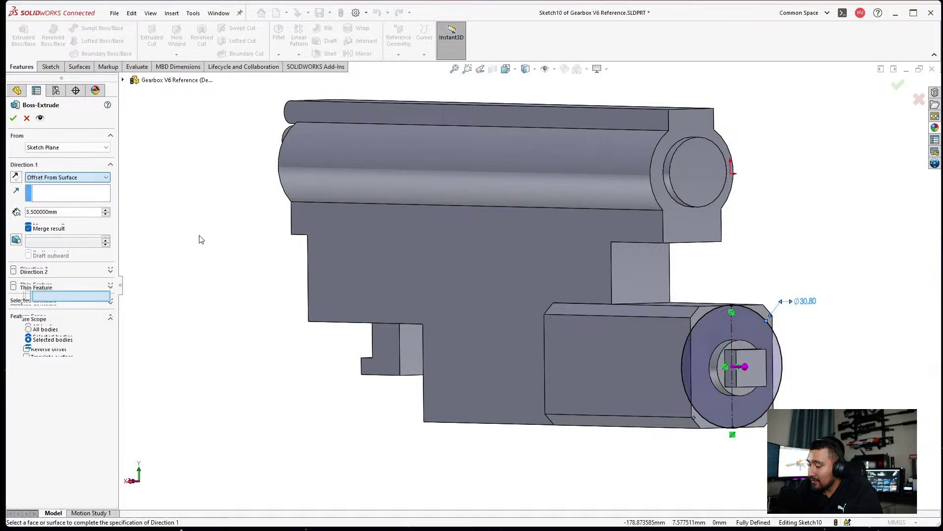
pyautogui.moveTo(200, 238); pyautogui.dragTo(614, 334, button='middle')
pyautogui.click(623, 332)
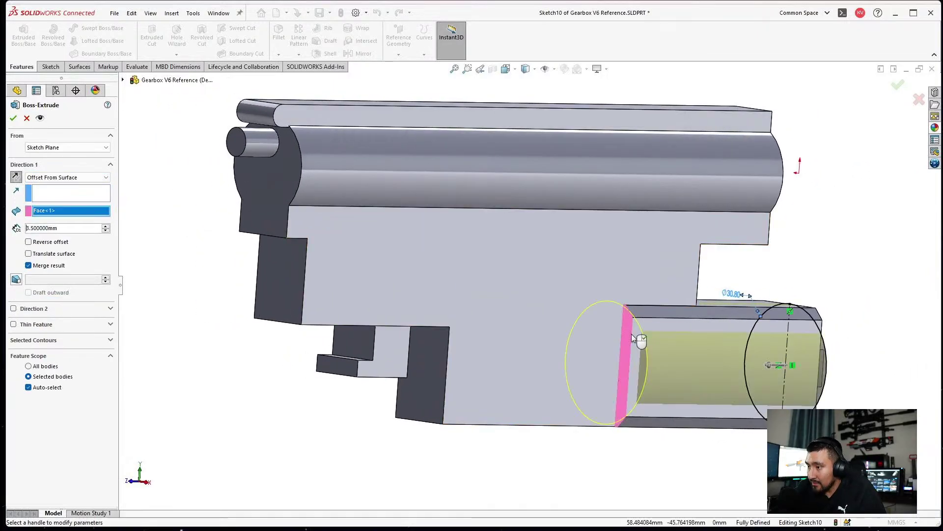
# Set the extrusion's offset distance to 5 mm and complete the boss.
pyautogui.scroll(3, 664, 390)
pyautogui.doubleClick(67, 228)
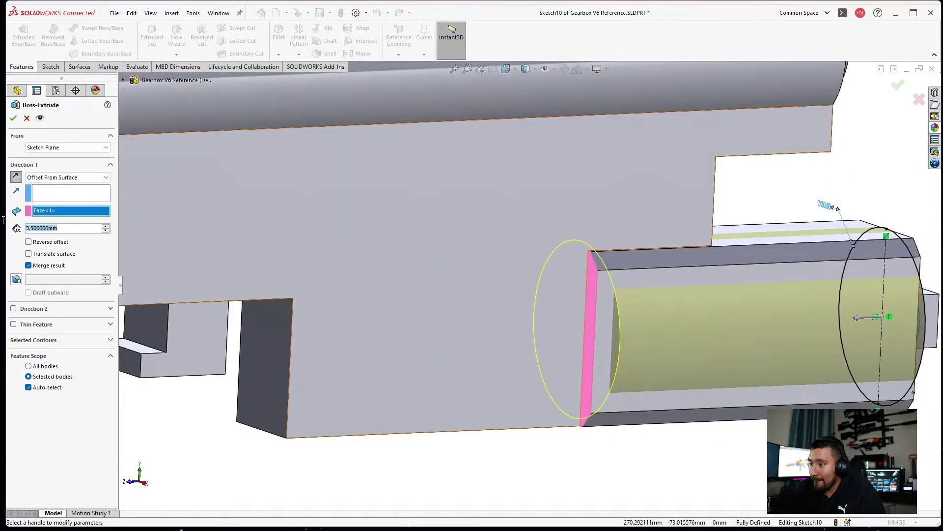
pyautogui.write('5')
pyautogui.press('Return')
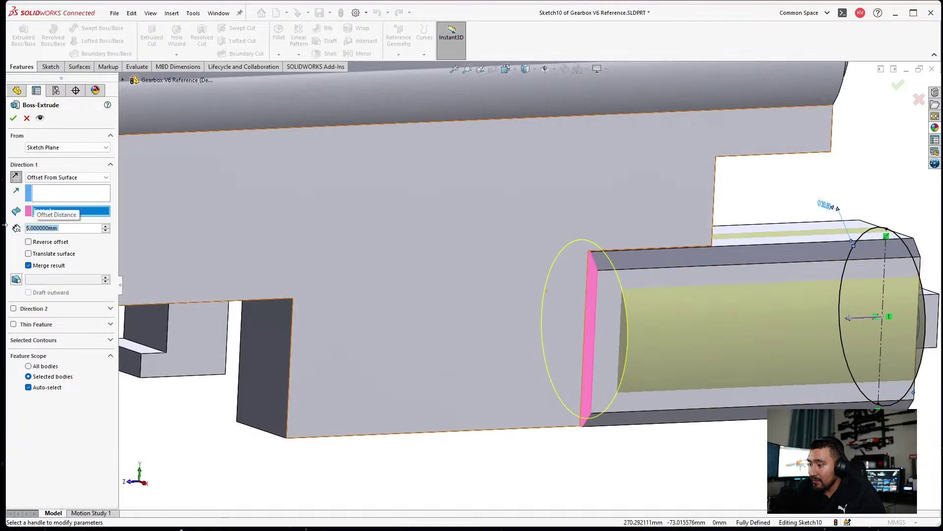
pyautogui.press('Return')
# Start Delete Face and select the thin raised strip on the chamfered block's underside together with its small end face.
pyautogui.scroll(-1, 606, 285)
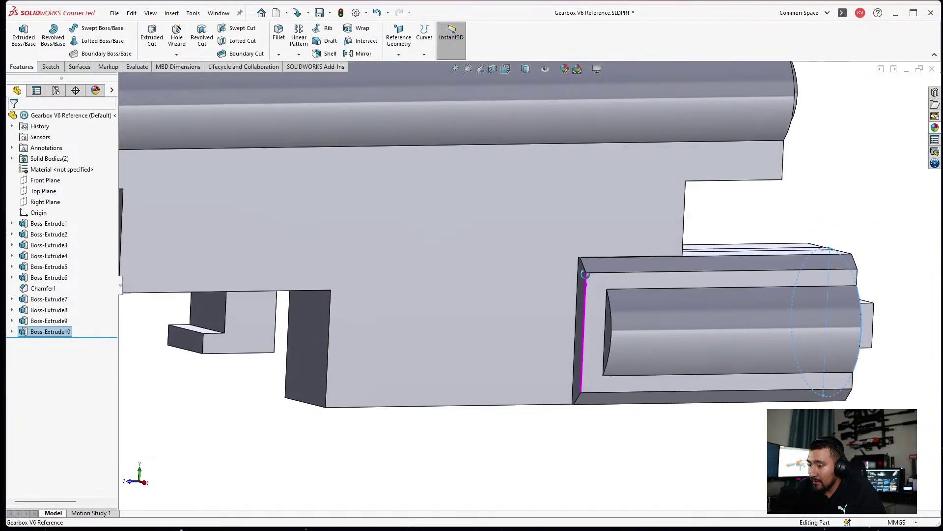
pyautogui.moveTo(583, 307); pyautogui.dragTo(516, 217, button='middle')
pyautogui.scroll(-2, 712, 319)
pyautogui.scroll(1, 802, 401)
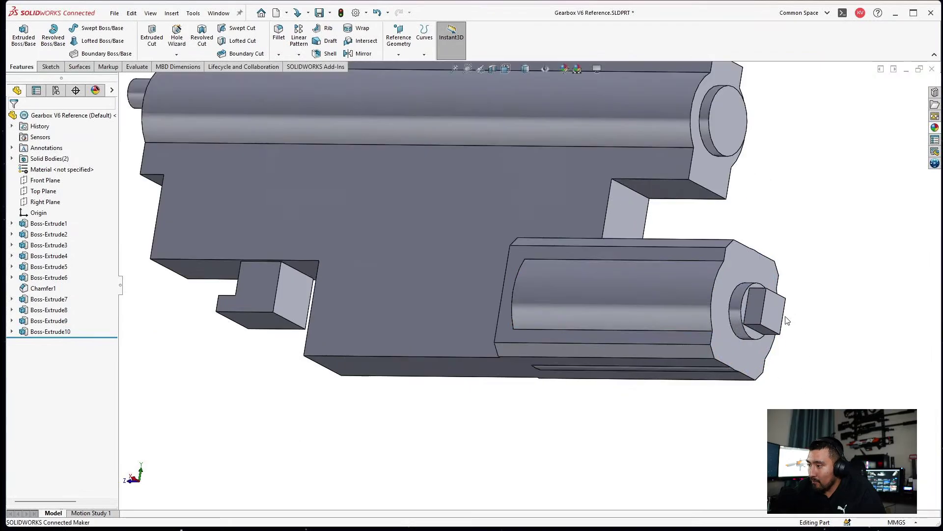
pyautogui.scroll(2, 787, 321)
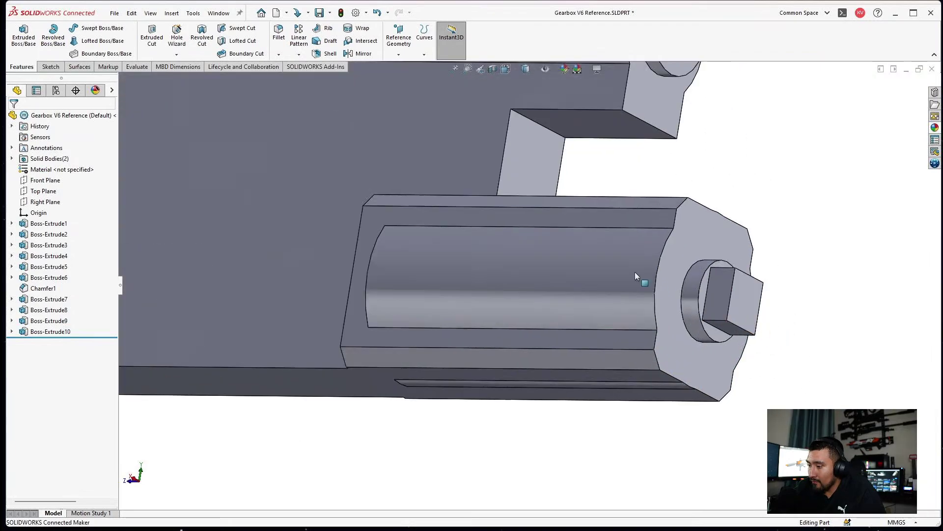
pyautogui.click(137, 67)
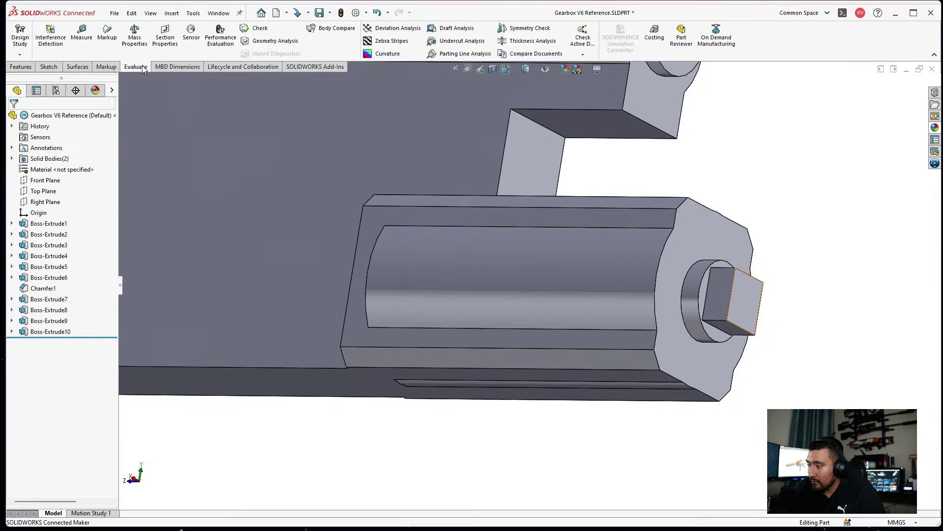
pyautogui.click(77, 67)
pyautogui.click(314, 28)
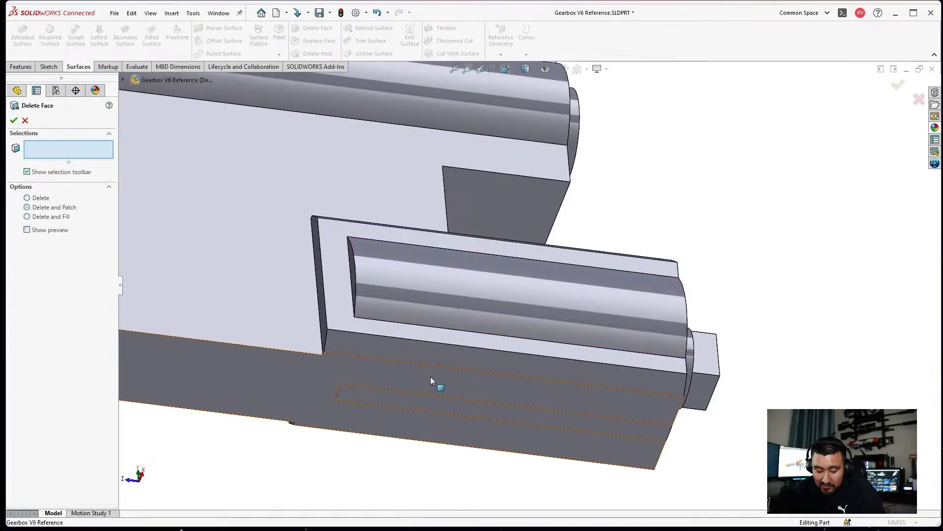
pyautogui.scroll(-8, 365, 390)
pyautogui.click(304, 379)
pyautogui.moveTo(268, 380); pyautogui.dragTo(232, 385, button='middle')
pyautogui.click(227, 369)
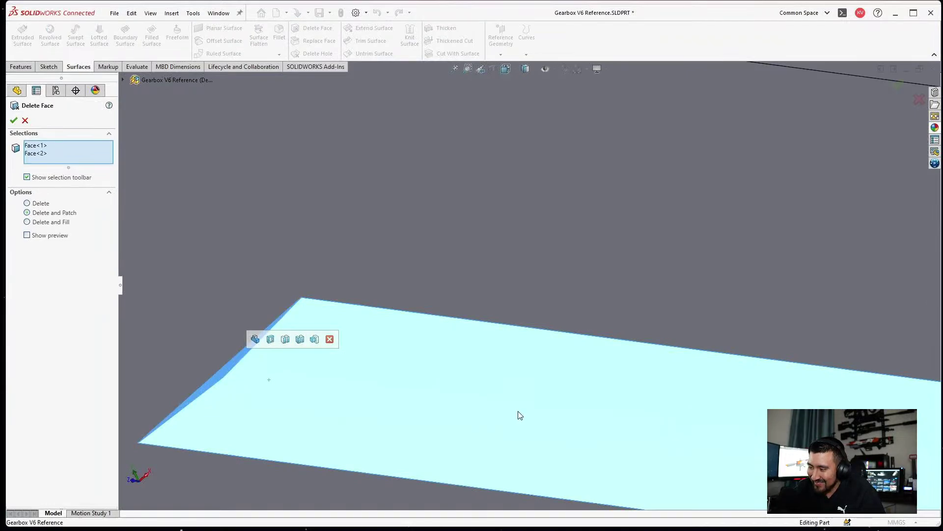
# Add the thin strip on the block's upper face to the selection and remove all selected faces with Delete and Patch.
pyautogui.scroll(8, 521, 415)
pyautogui.moveTo(626, 278); pyautogui.dragTo(577, 337, button='middle')
pyautogui.scroll(3, 584, 215)
pyautogui.moveTo(583, 214); pyautogui.dragTo(560, 187, button='middle')
pyautogui.scroll(-7, 561, 187)
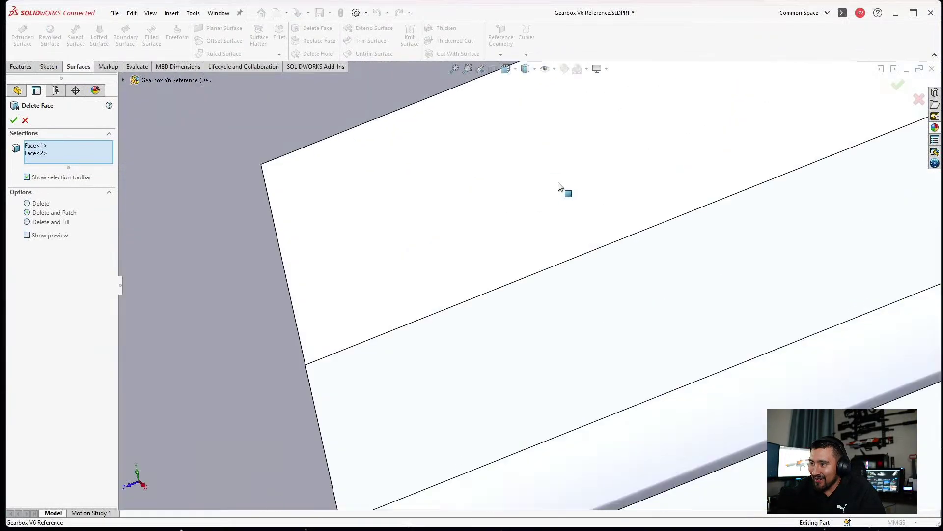
pyautogui.scroll(3, 491, 306)
pyautogui.moveTo(491, 305); pyautogui.dragTo(468, 396, button='middle')
pyautogui.click(456, 431)
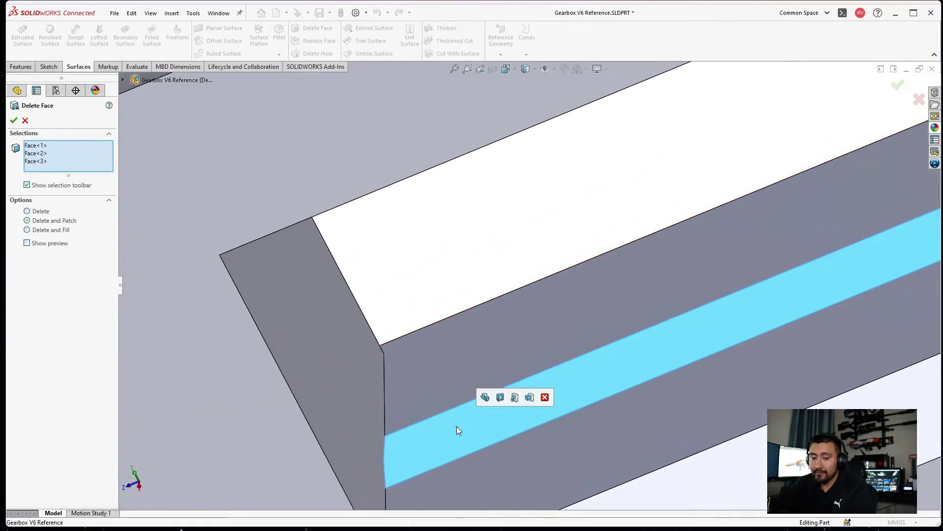
pyautogui.scroll(4, 456, 426)
pyautogui.click(13, 120)
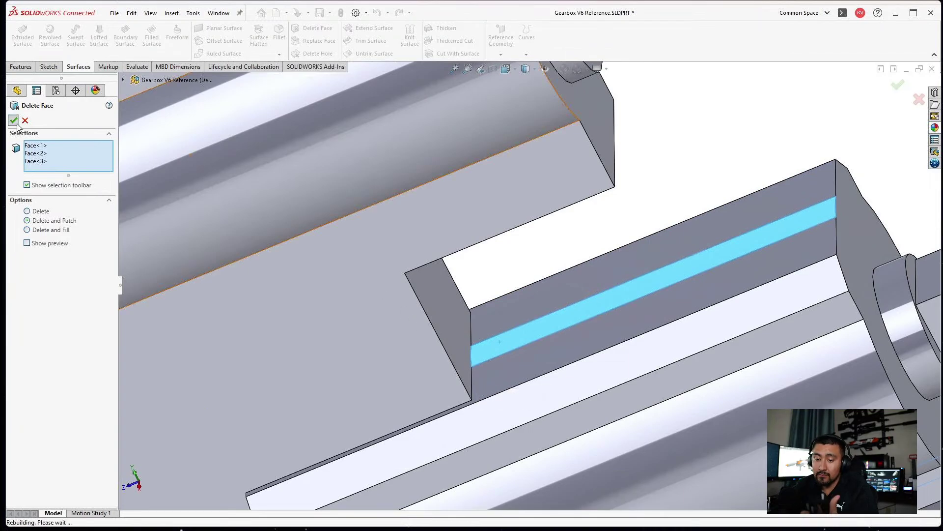
# Save the part to this PC instead of to 3DEXPERIENCE.
pyautogui.scroll(6, 450, 329)
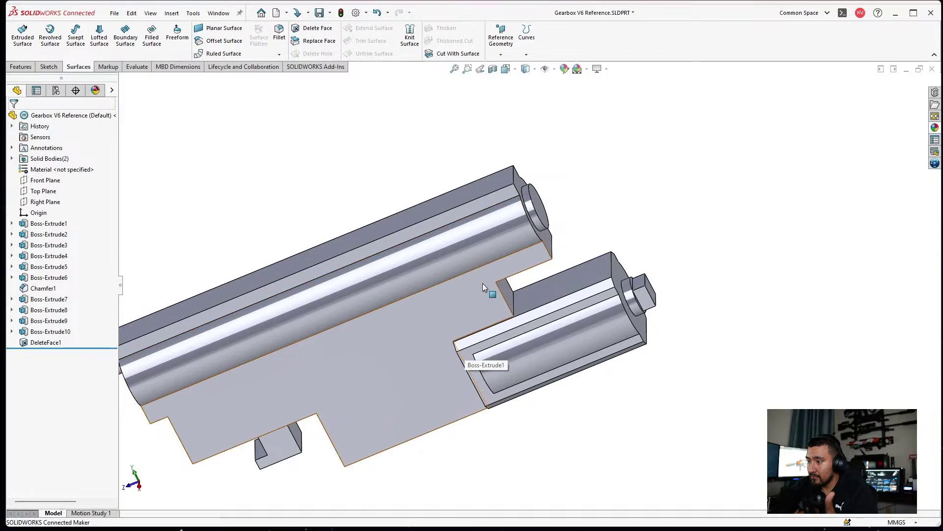
pyautogui.scroll(3, 489, 303)
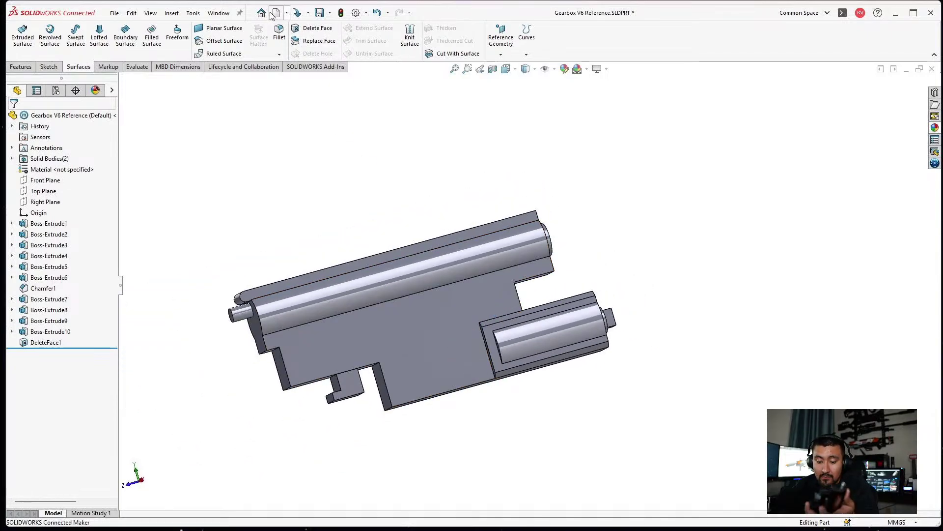
pyautogui.click(320, 13)
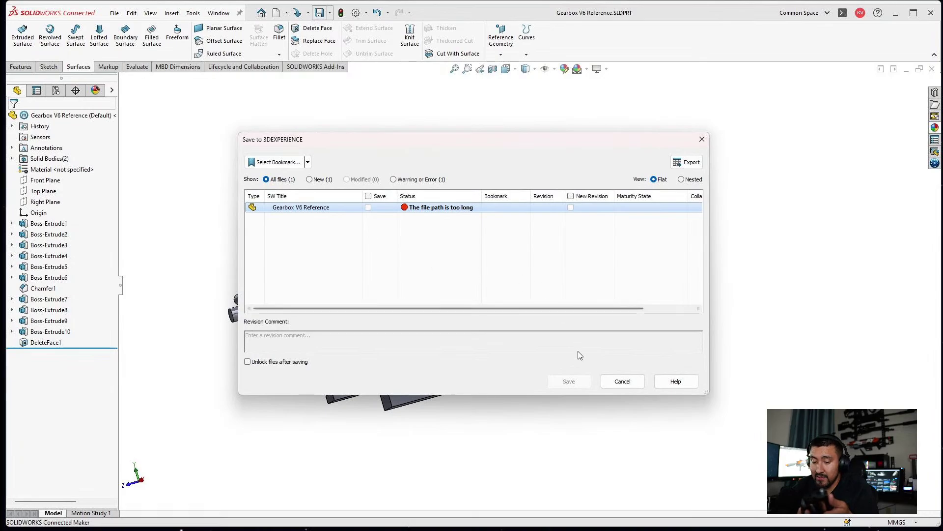
pyautogui.click(623, 381)
pyautogui.click(115, 13)
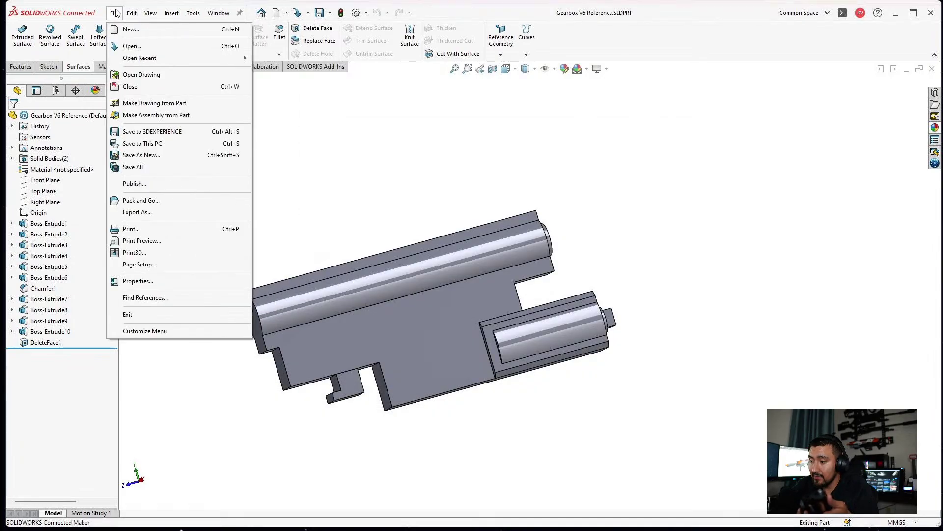
pyautogui.click(139, 144)
# Start a new sketch on the large flat side face of the main gearbox body.
pyautogui.moveTo(560, 268); pyautogui.dragTo(460, 302, button='middle')
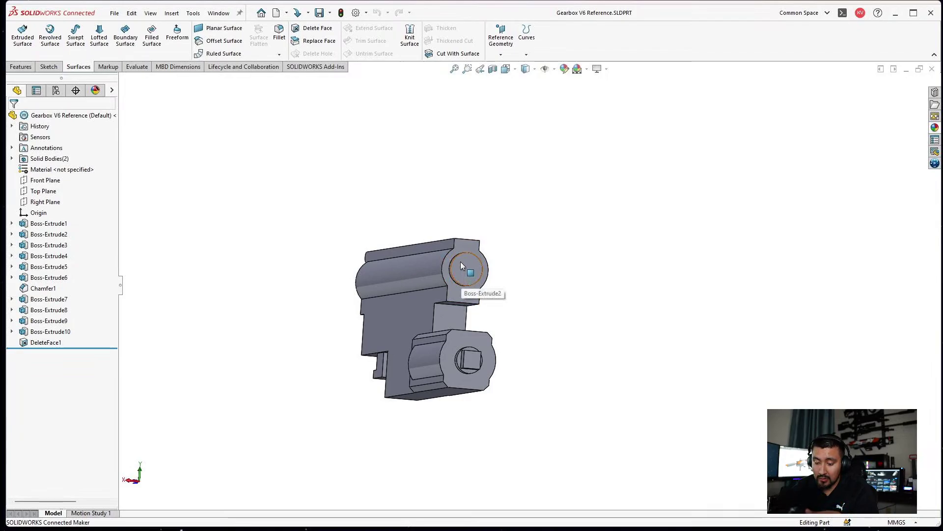
pyautogui.scroll(-2, 455, 281)
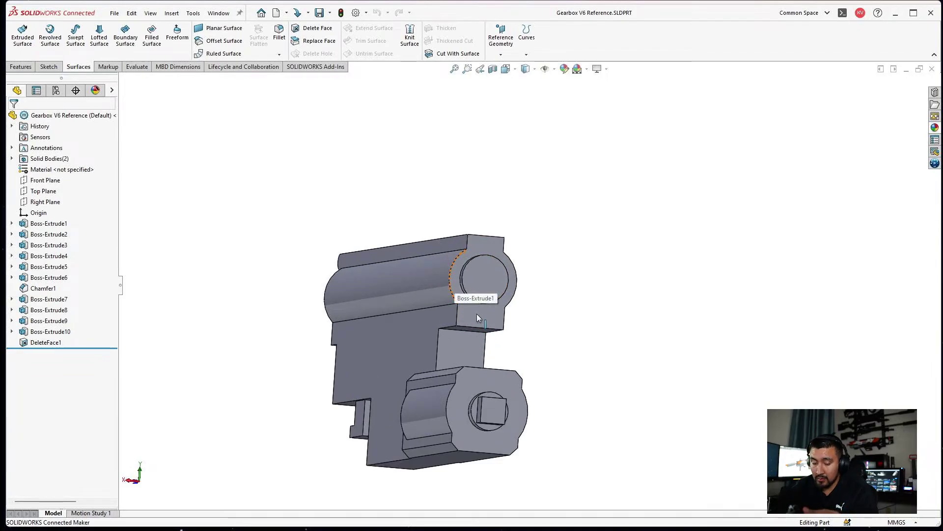
pyautogui.moveTo(481, 317); pyautogui.dragTo(373, 338, button='middle')
pyautogui.scroll(-2, 427, 388)
pyautogui.scroll(-5, 364, 329)
pyautogui.click(363, 328)
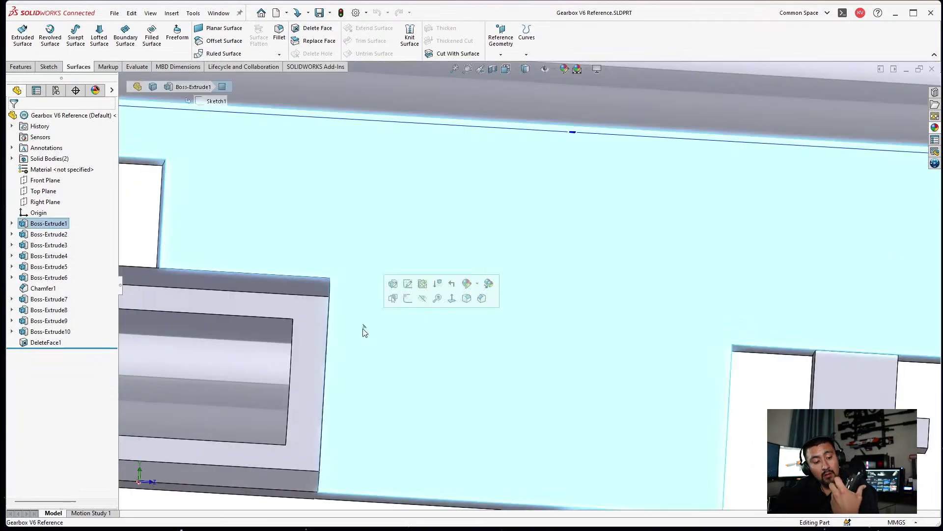
pyautogui.click(408, 283)
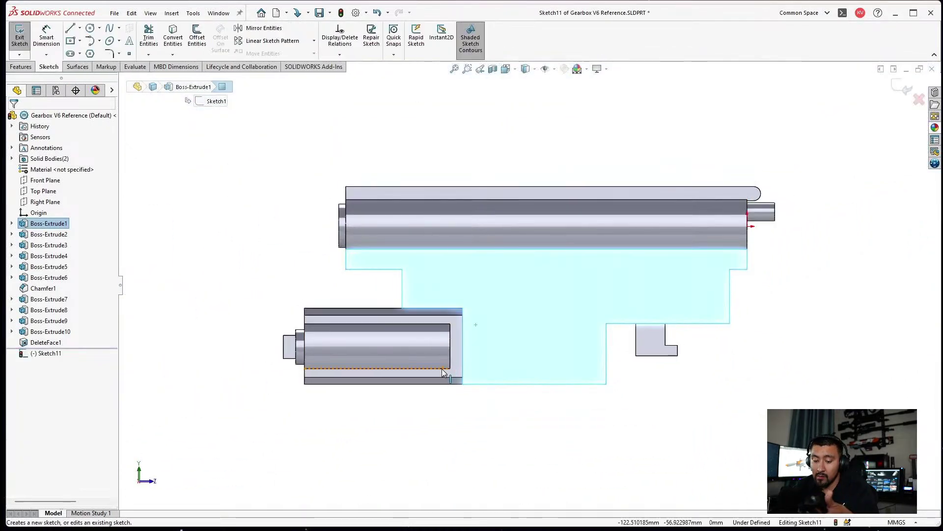
# Draw the profile's narrow upper section with three lines: up from the stepped lower edge beside the hook, across, and back down level with that edge.
pyautogui.scroll(-5, 465, 329)
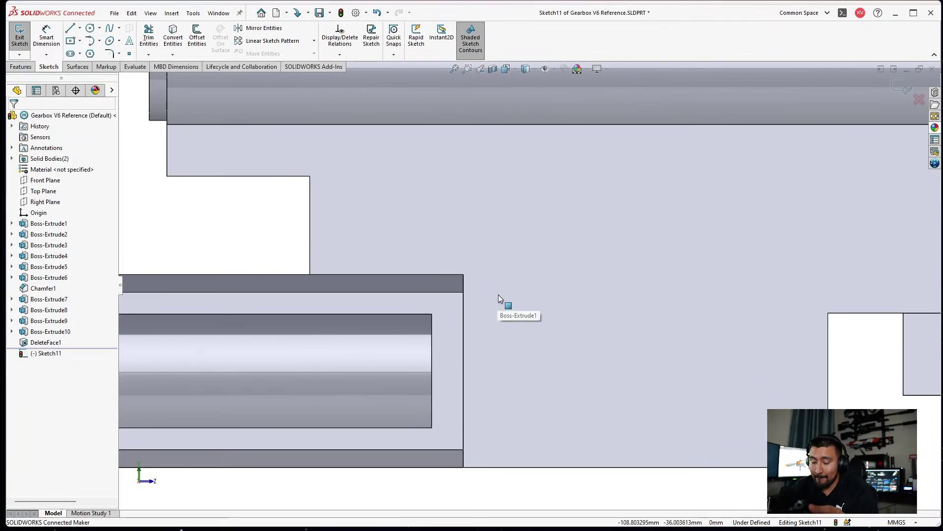
pyautogui.scroll(2, 499, 294)
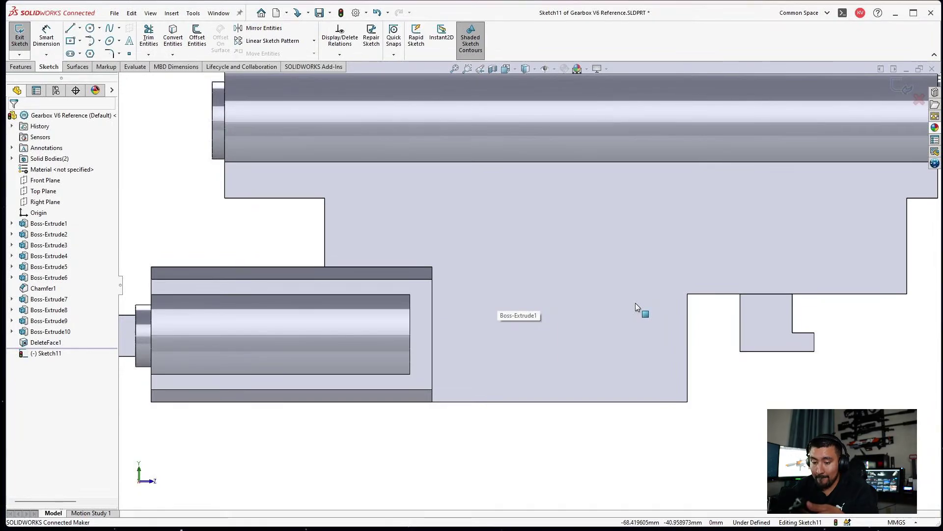
pyautogui.scroll(-2, 629, 303)
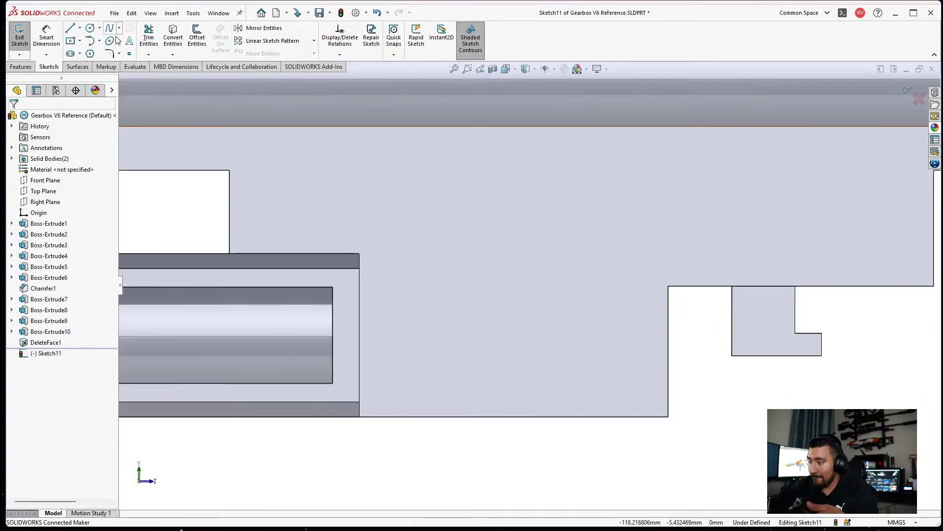
pyautogui.click(71, 29)
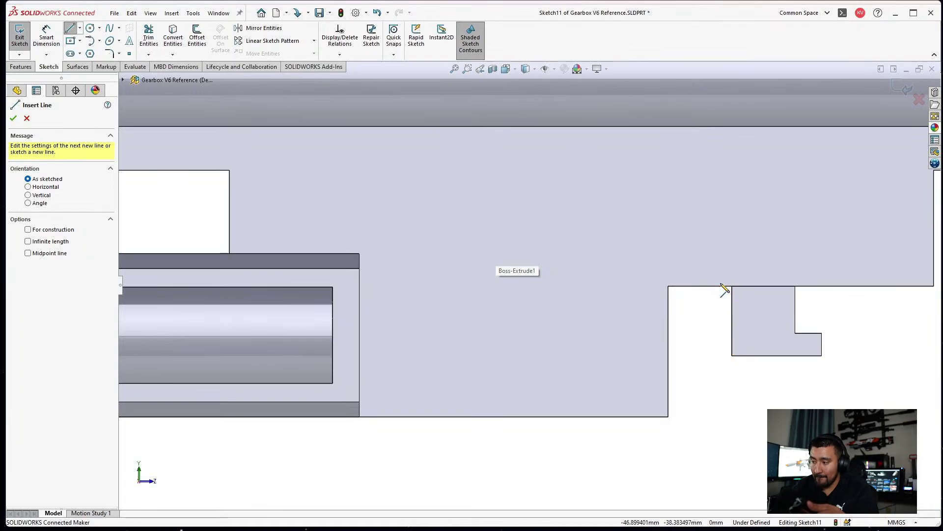
pyautogui.click(693, 295)
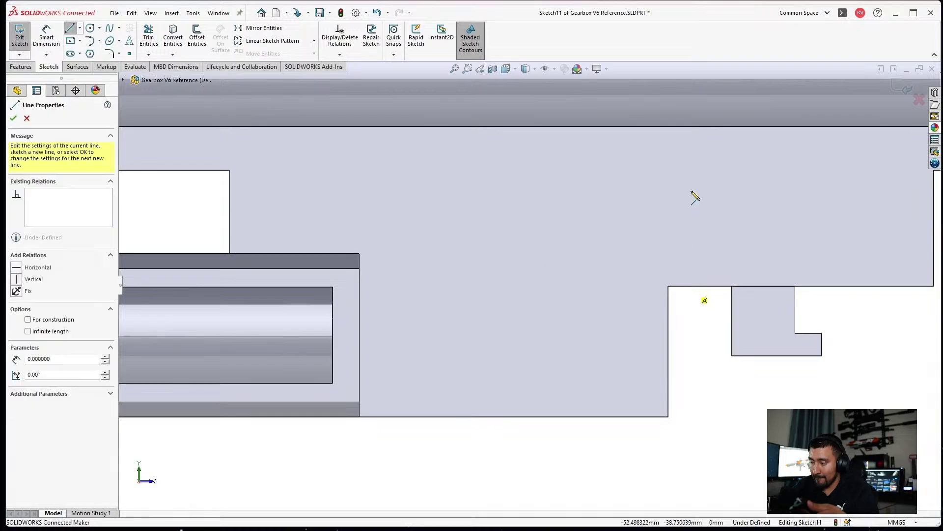
pyautogui.click(690, 158)
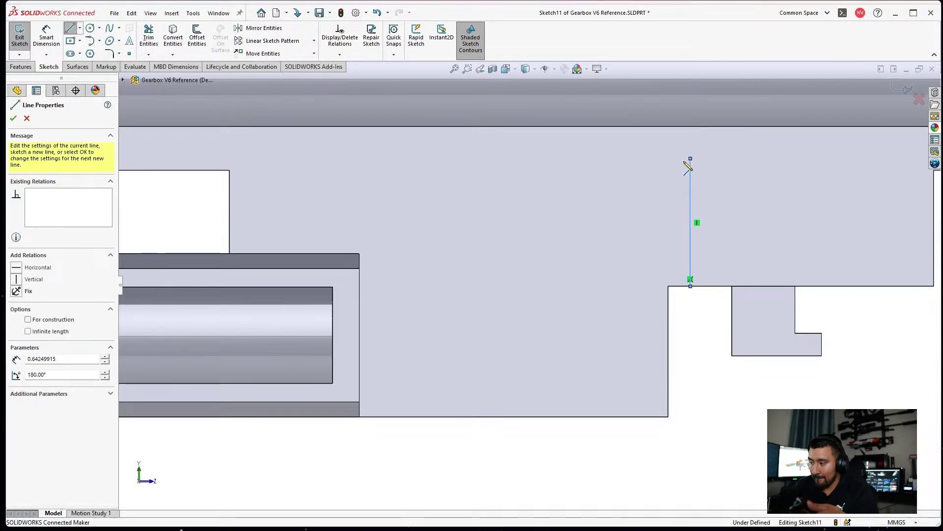
pyautogui.click(603, 158)
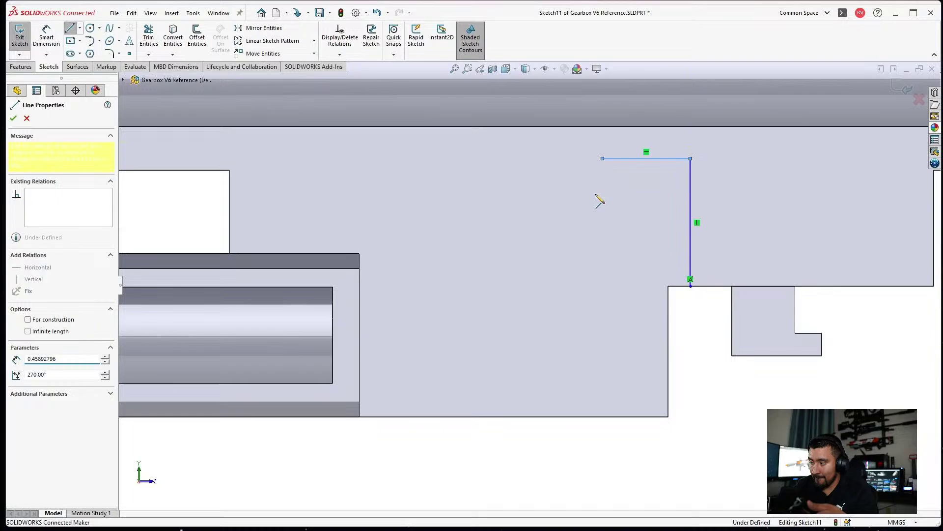
pyautogui.click(603, 285)
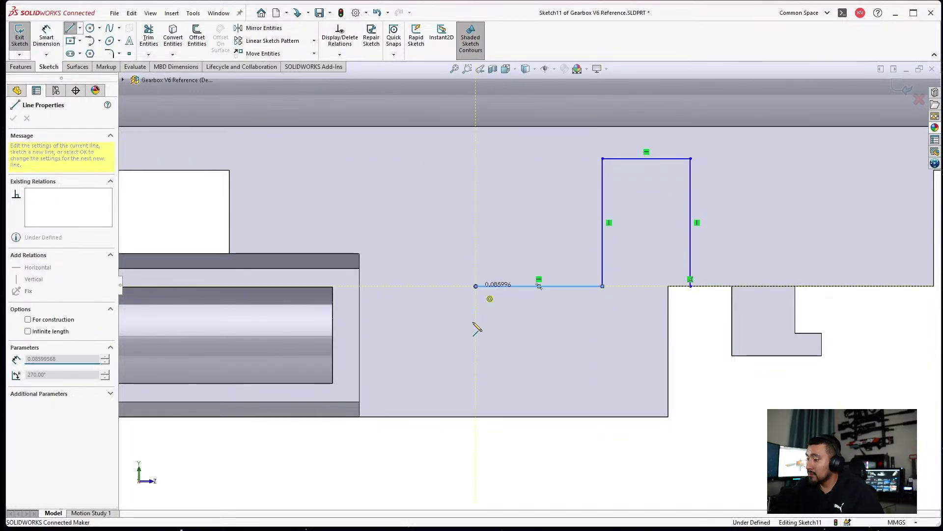
# Continue the lines around the wider lower section, following the body's bottom and step edges, and close the profile at its starting point.
pyautogui.click(476, 286)
pyautogui.click(476, 417)
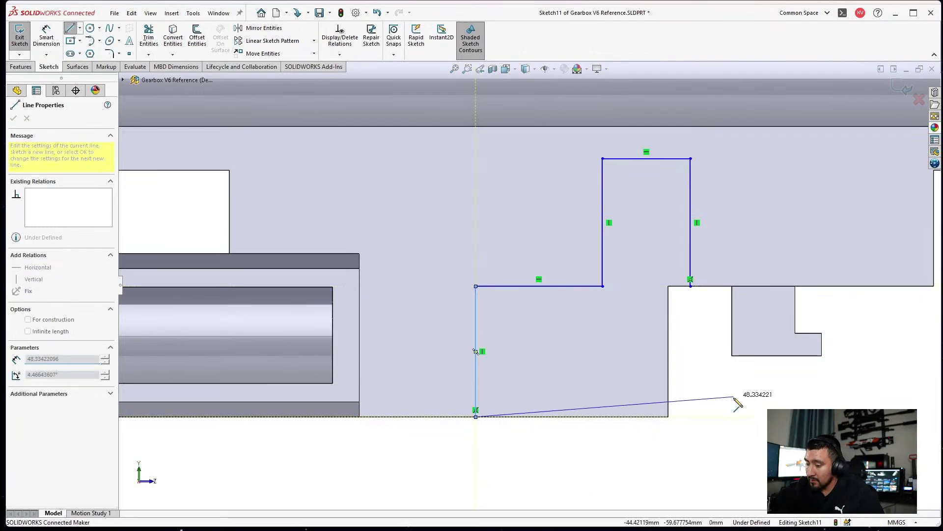
pyautogui.click(668, 417)
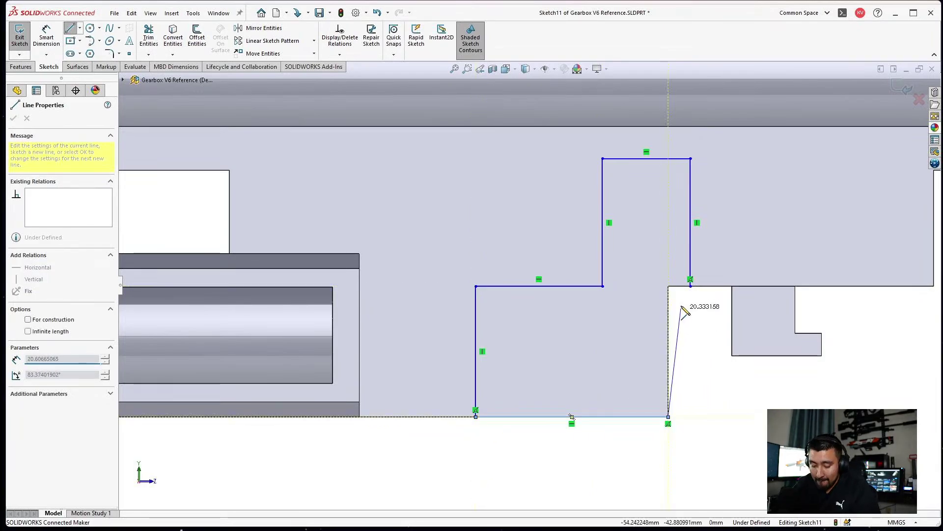
pyautogui.click(670, 288)
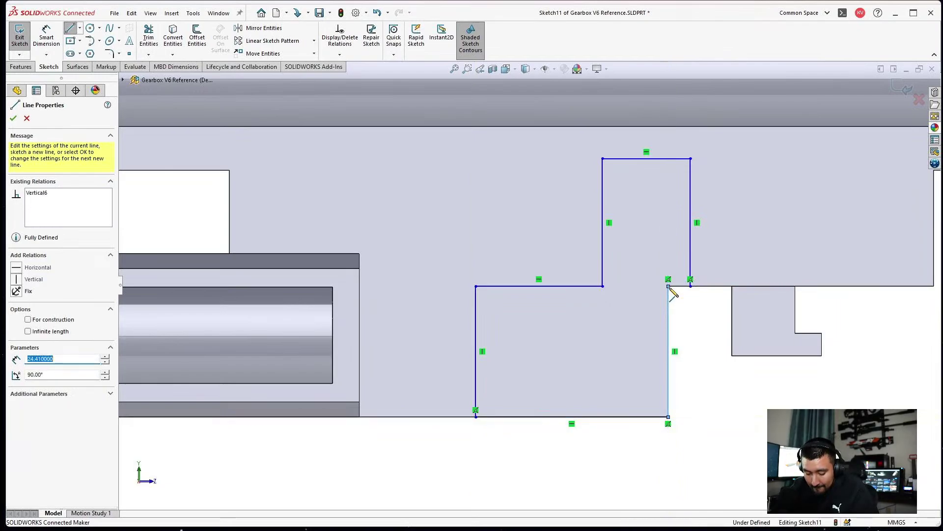
pyautogui.click(691, 286)
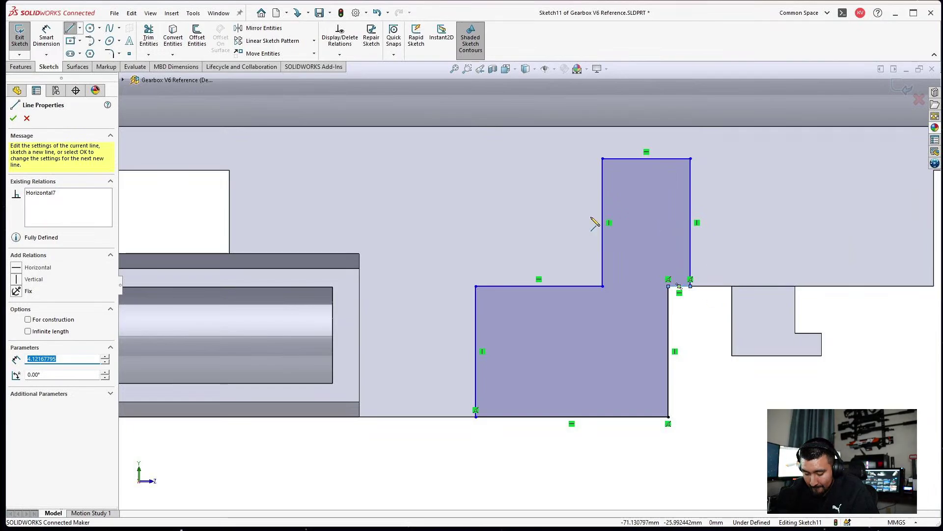
# Dimension the stepped profile's overall height, from its bottom line to its top line, as 40 mm.
pyautogui.press('Escape')
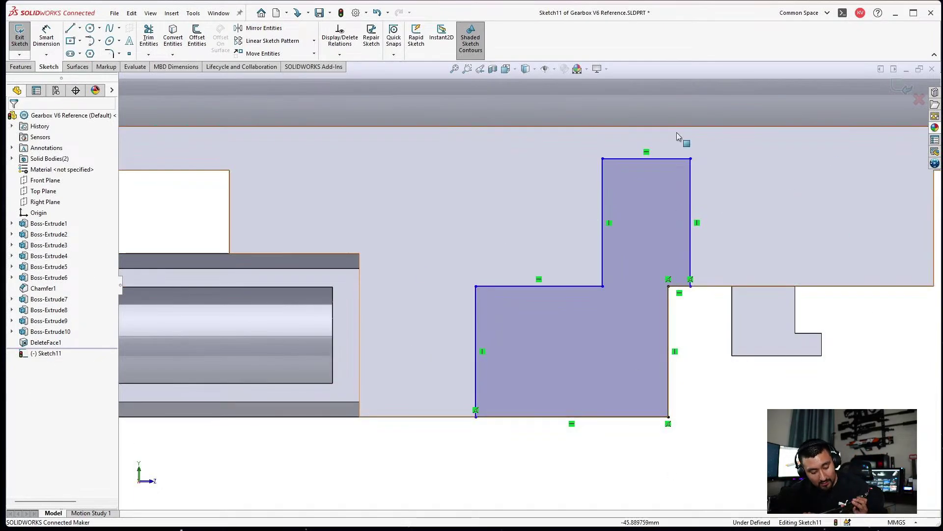
pyautogui.click(39, 38)
pyautogui.click(664, 159)
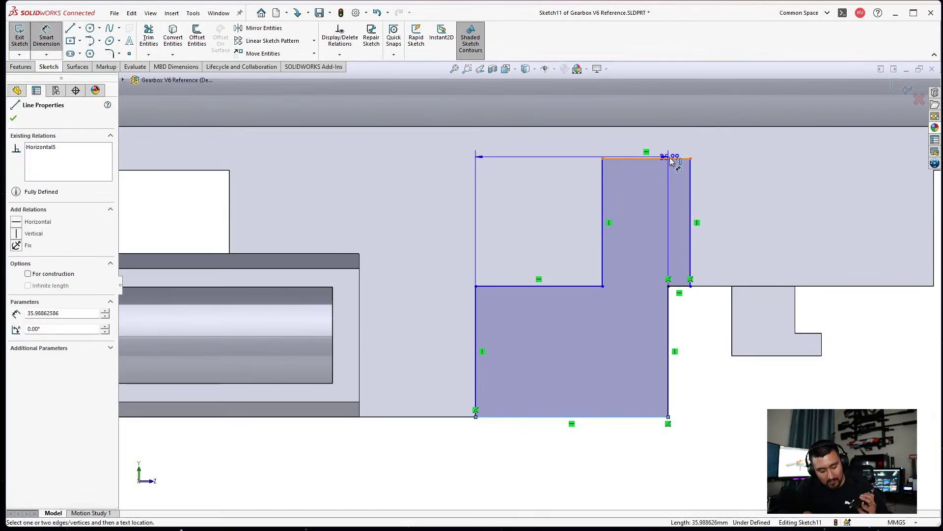
pyautogui.click(671, 159)
pyautogui.click(771, 226)
pyautogui.write('4')
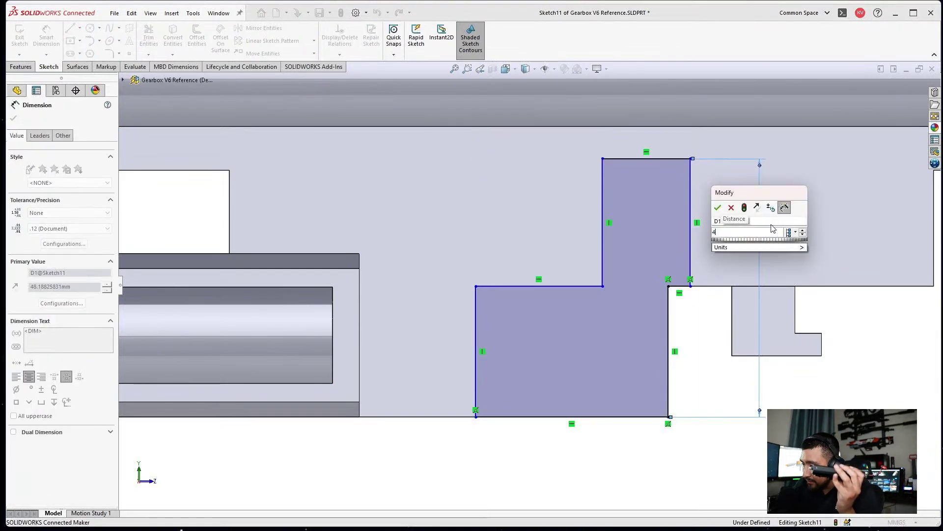
pyautogui.write('0')
pyautogui.press('Return')
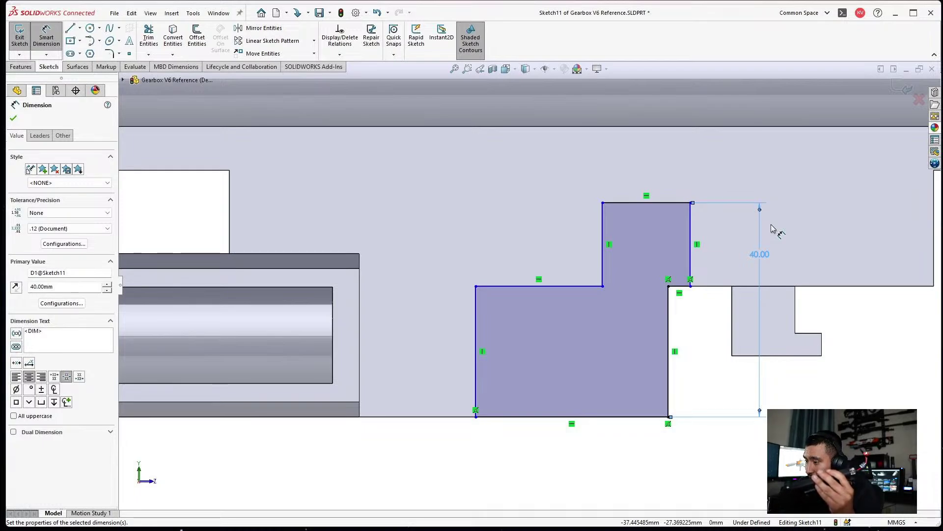
# Dimension the narrow section's vertical line nearest the hook 49 mm from the body's vertical step edge beyond the hook.
pyautogui.scroll(3, 429, 174)
pyautogui.scroll(-3, 816, 310)
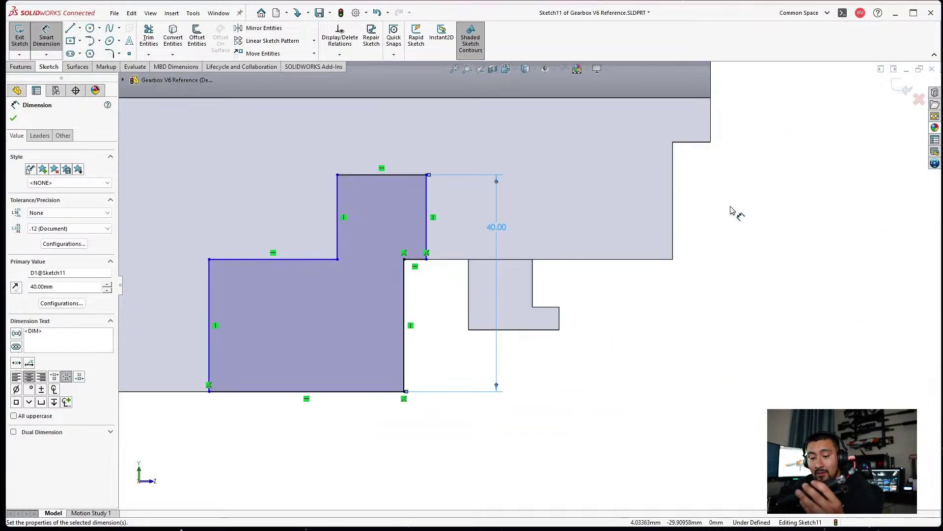
pyautogui.click(673, 186)
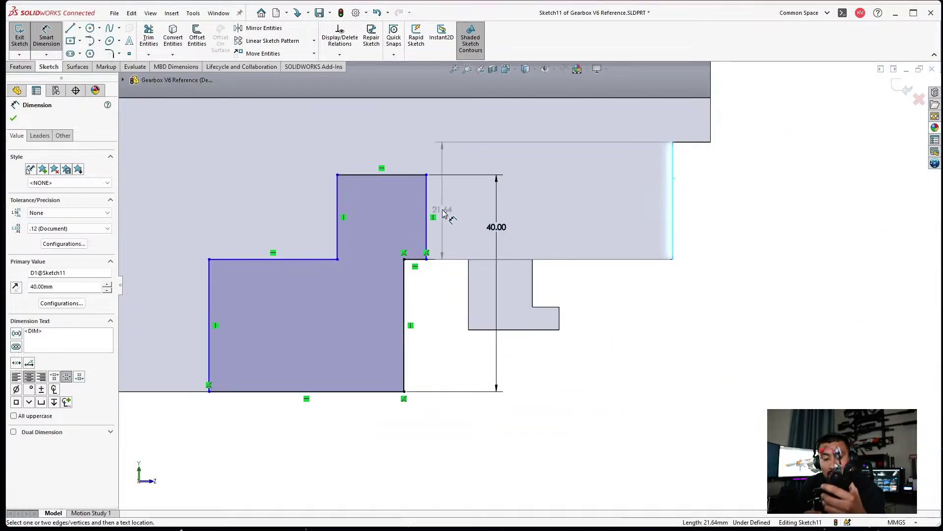
pyautogui.click(427, 216)
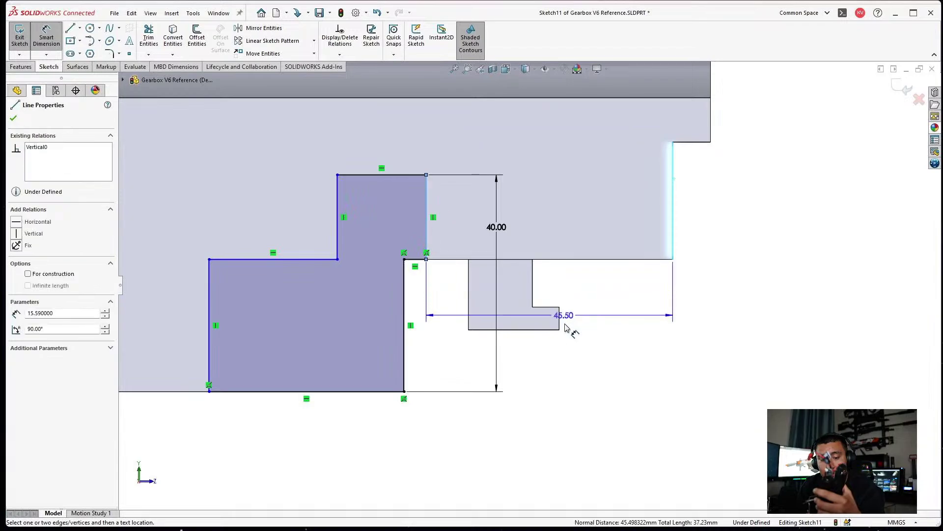
pyautogui.click(569, 368)
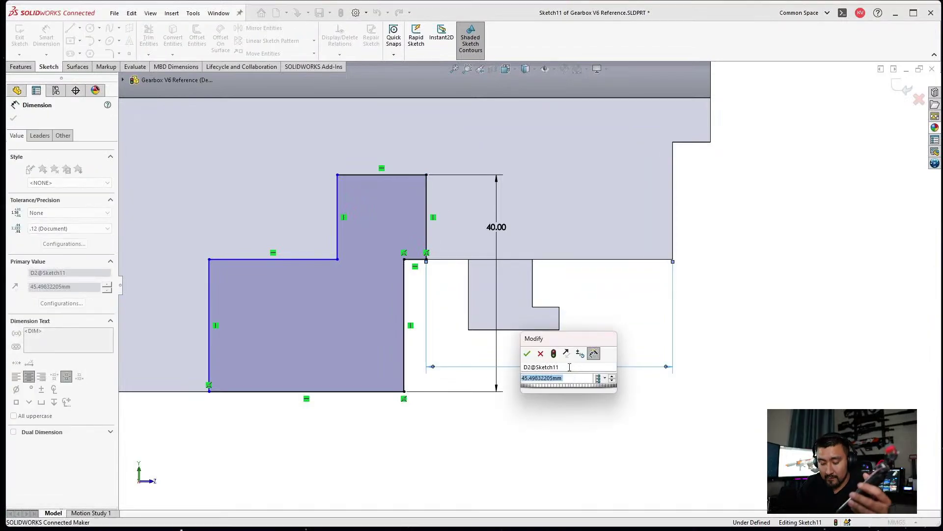
pyautogui.write('49')
pyautogui.press('Return')
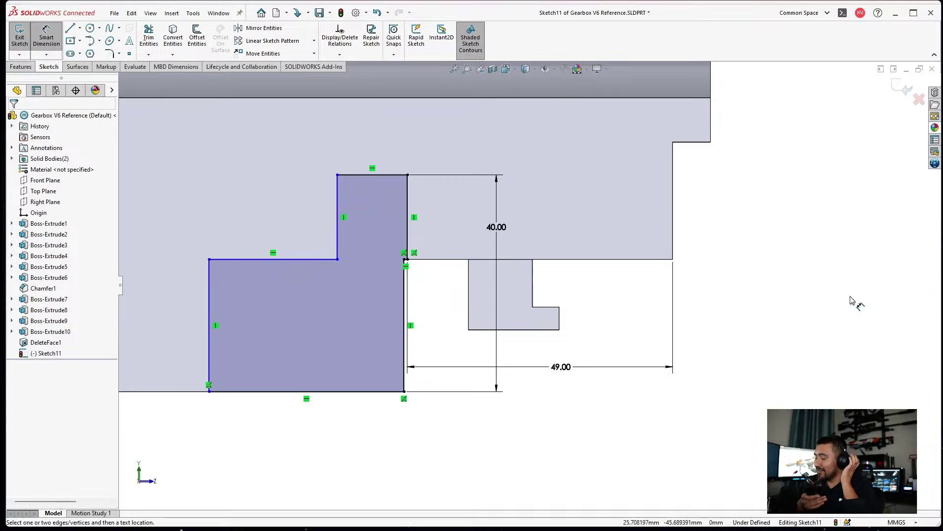
# Dimension the width of the profile's narrow upper section as 13 mm.
pyautogui.click(408, 206)
pyautogui.click(338, 206)
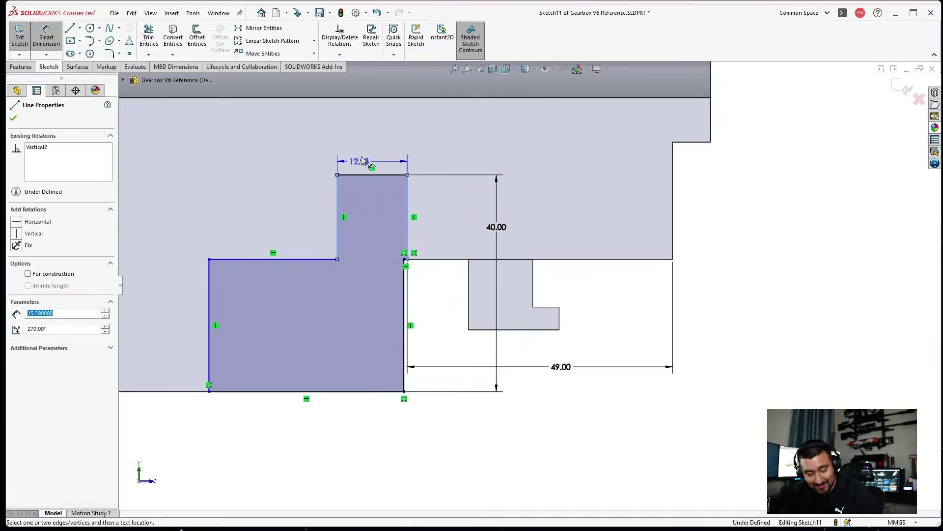
pyautogui.click(366, 153)
pyautogui.write('13')
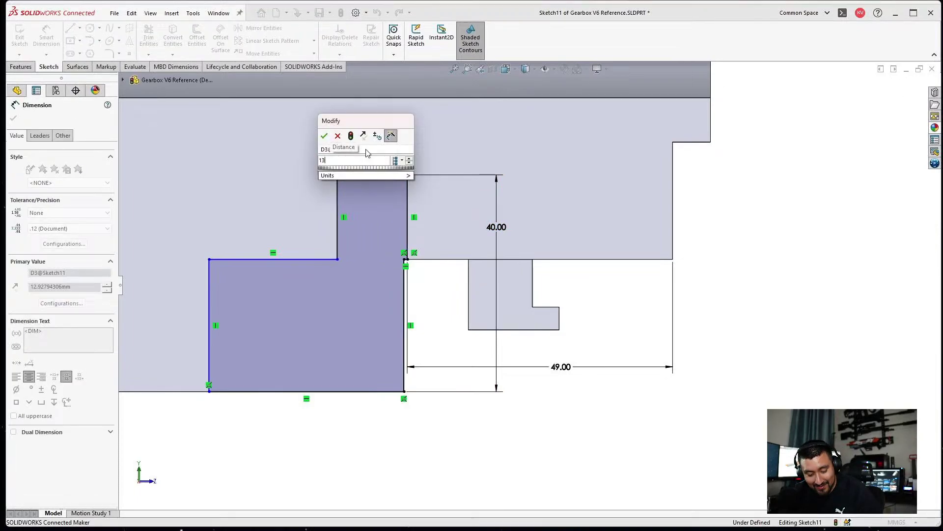
pyautogui.press('Return')
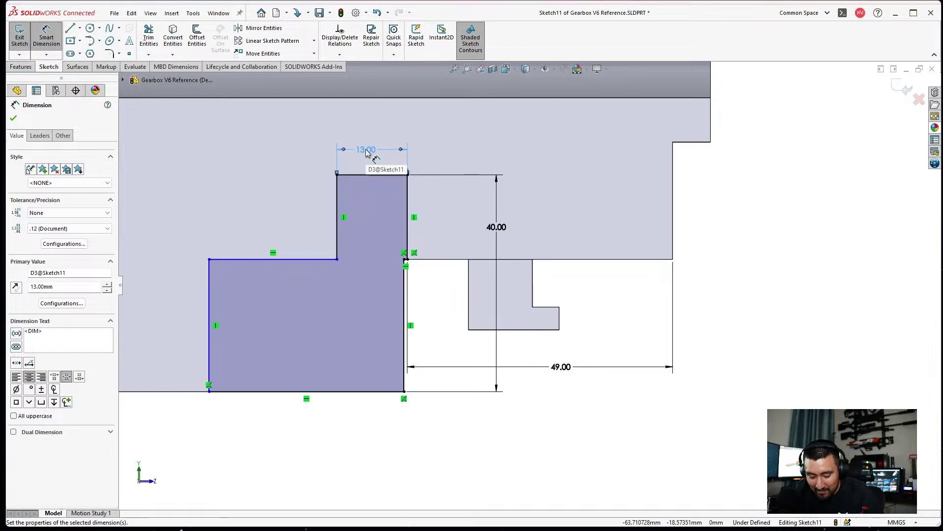
pyautogui.click(367, 151)
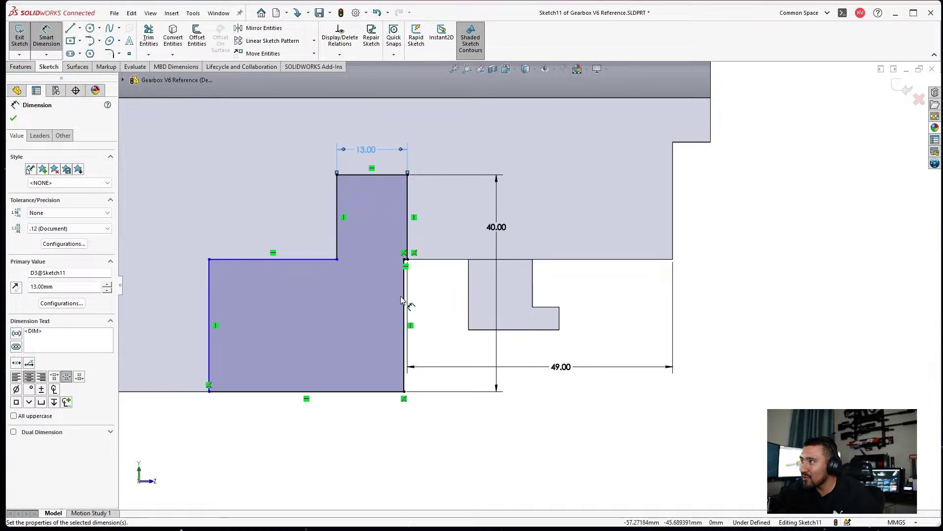
# Dimension the width of the profile's wide lower section as 45 mm.
pyautogui.click(406, 306)
pyautogui.click(210, 306)
pyautogui.click(293, 478)
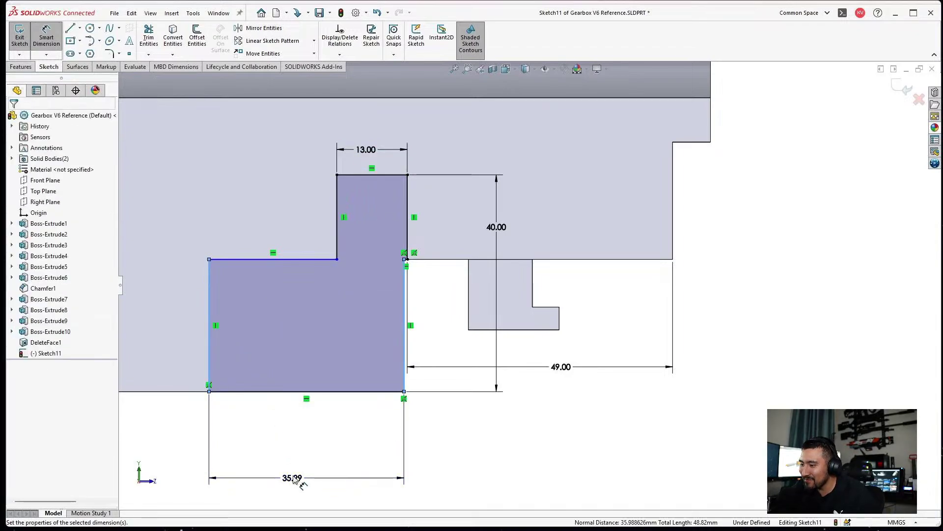
pyautogui.write('45')
pyautogui.press('Return')
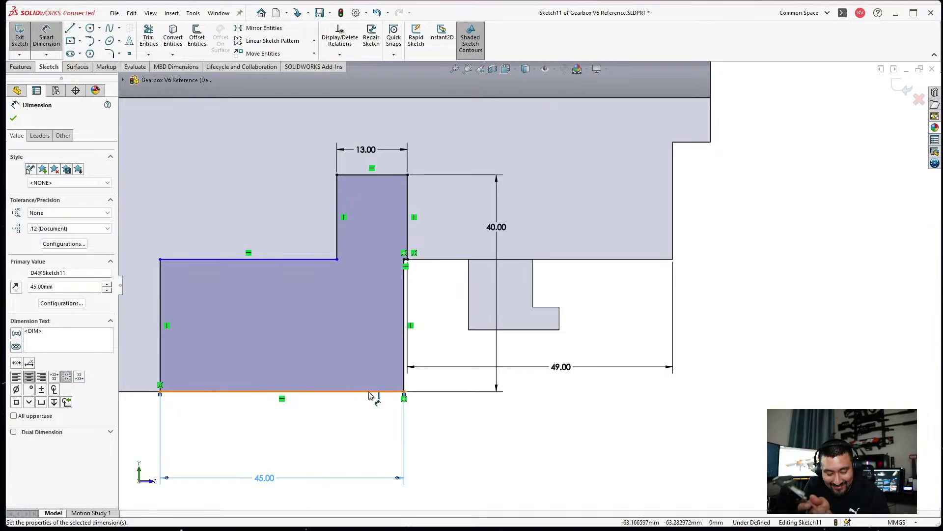
# Dimension the height of the wide lower section as 25 mm.
pyautogui.click(258, 391)
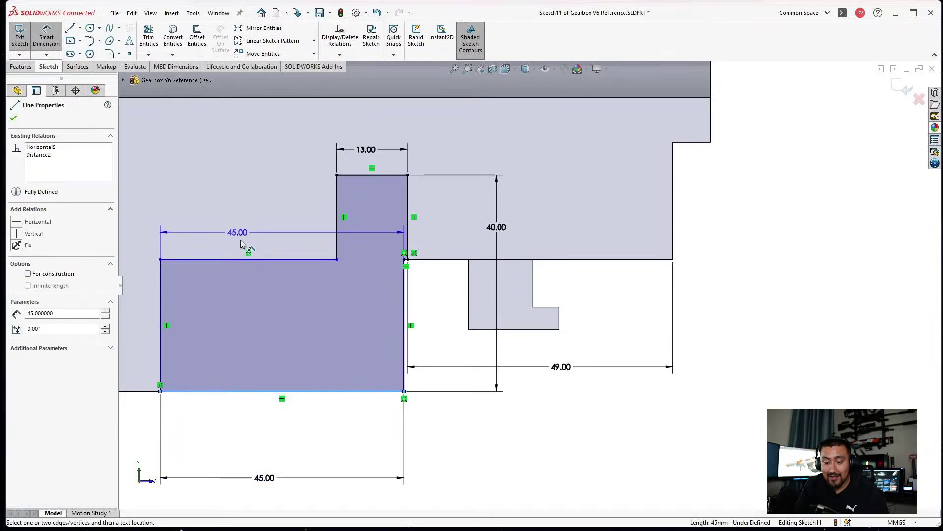
pyautogui.click(261, 259)
pyautogui.click(259, 307)
pyautogui.write('25')
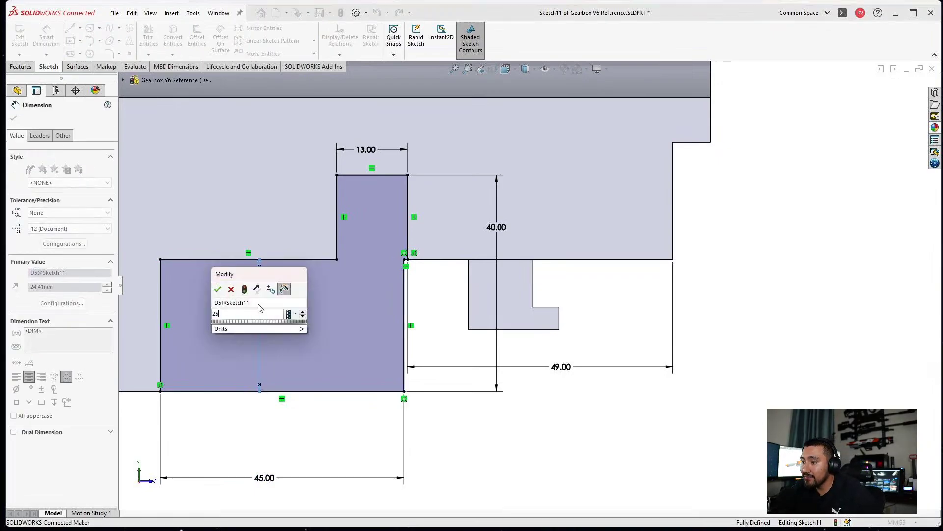
pyautogui.press('Return')
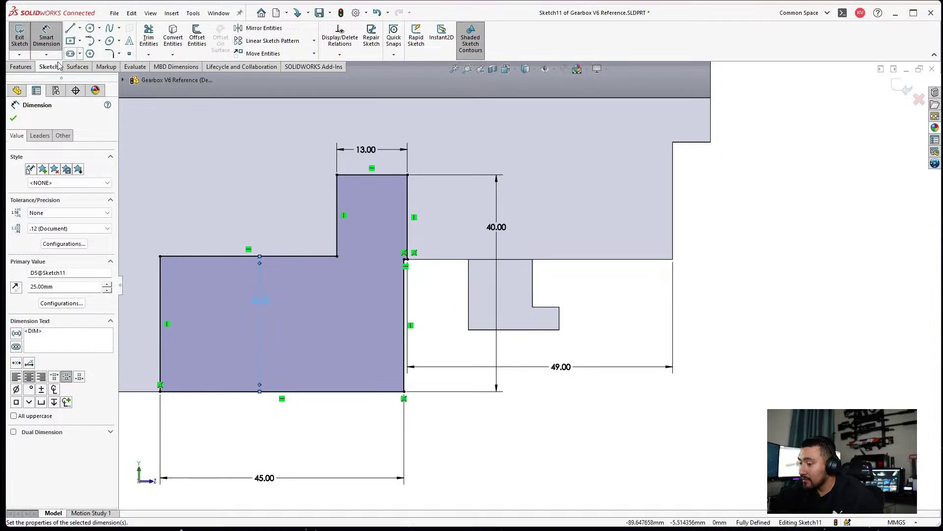
# Extrude the stepped profile as a blind boss with a depth of 4.5 mm and clear the selection.
pyautogui.click(20, 67)
pyautogui.click(23, 37)
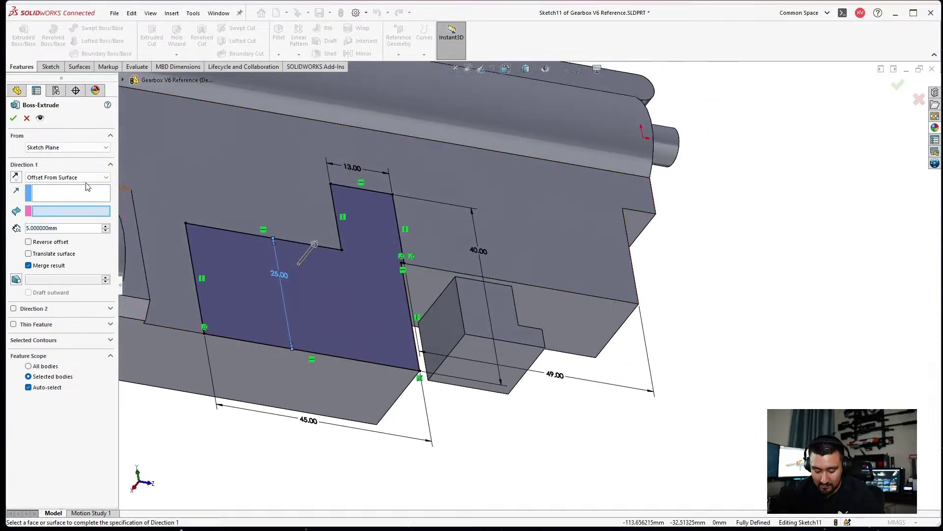
pyautogui.click(58, 176)
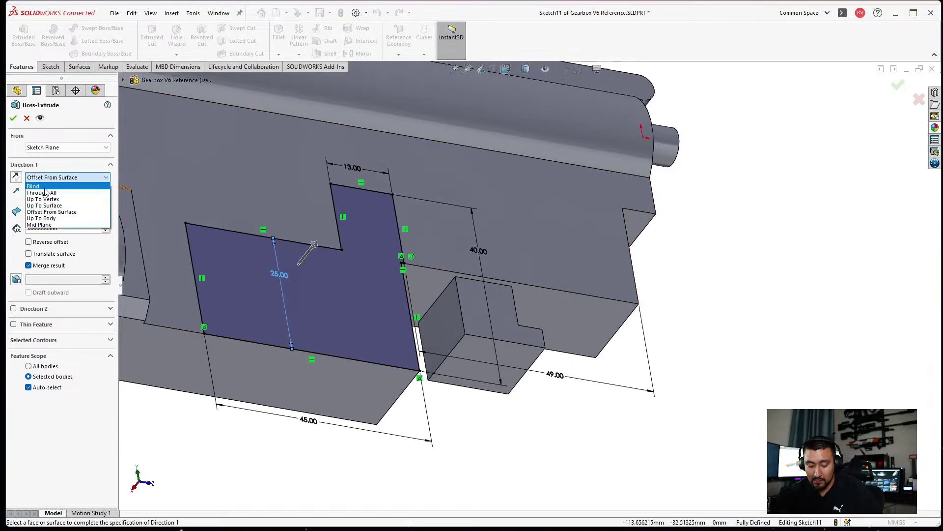
pyautogui.click(47, 194)
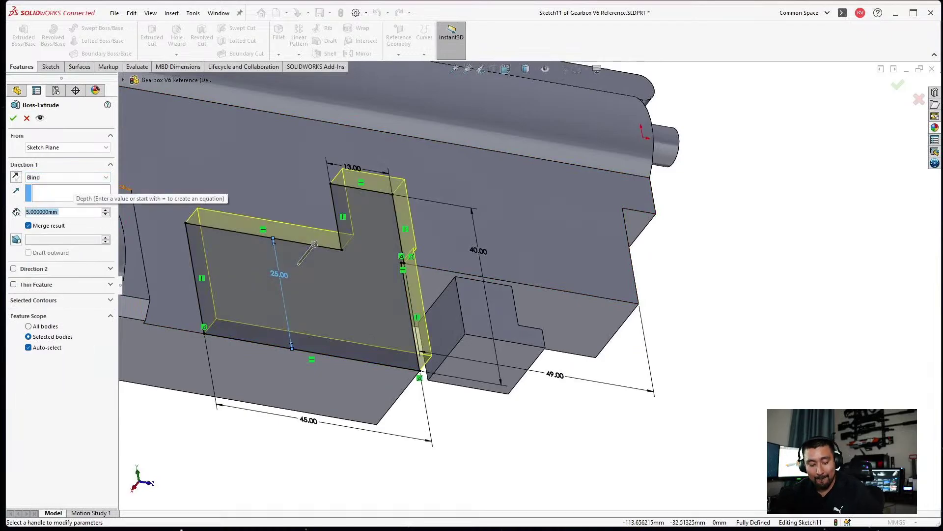
pyautogui.write('4.5')
pyautogui.press('Return')
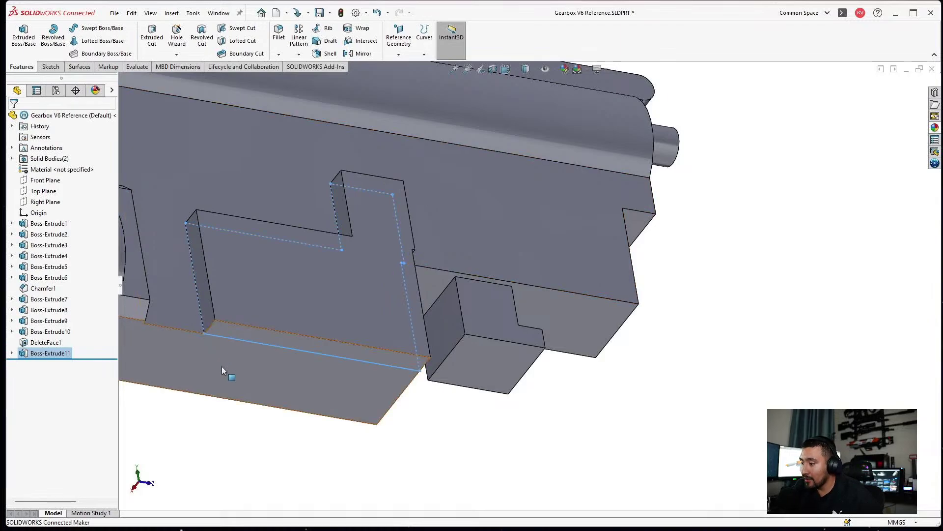
pyautogui.click(304, 412)
pyautogui.click(305, 456)
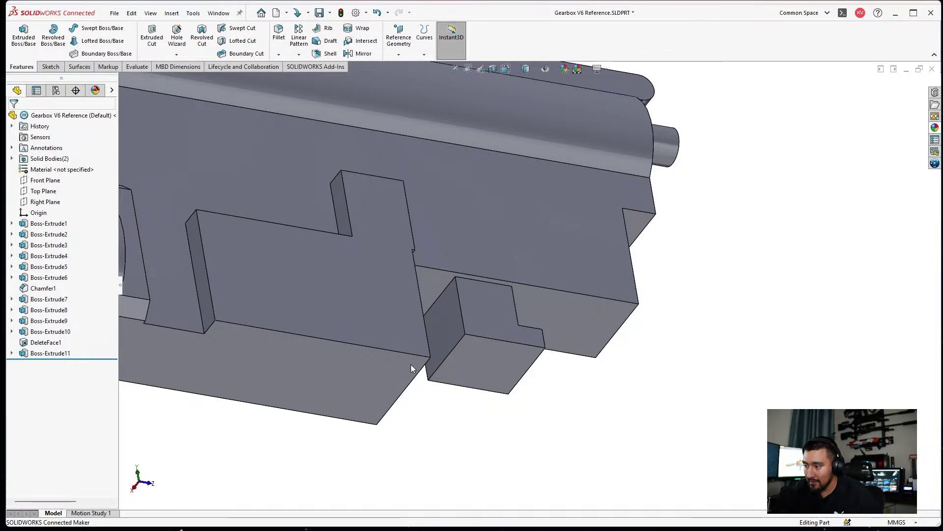
# Start a new sketch on the large flat side face on the opposite side of the gearbox body.
pyautogui.moveTo(473, 236); pyautogui.dragTo(652, 256, button='middle')
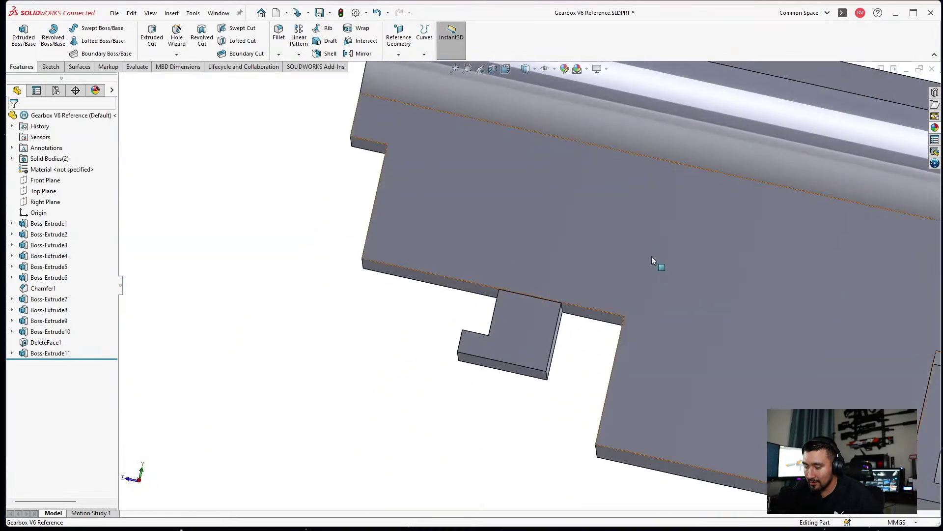
pyautogui.click(652, 256)
pyautogui.click(696, 231)
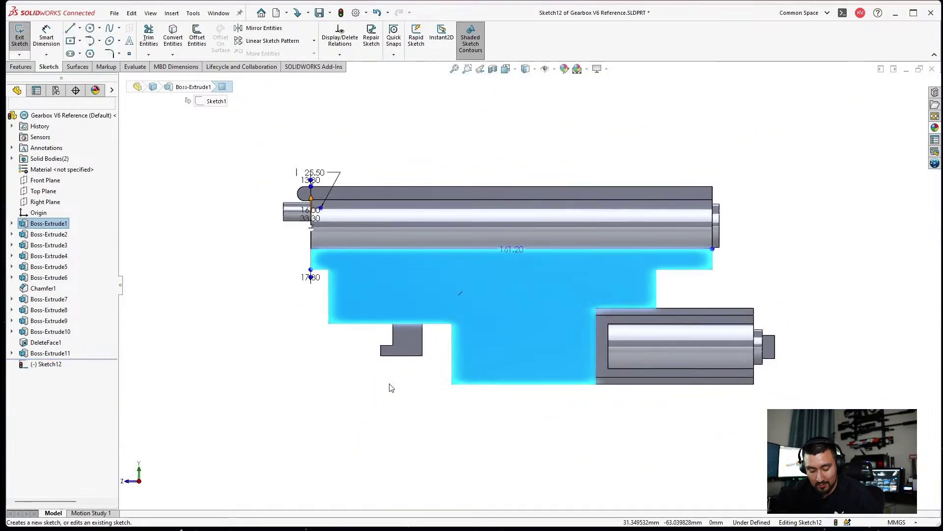
pyautogui.scroll(-3, 474, 379)
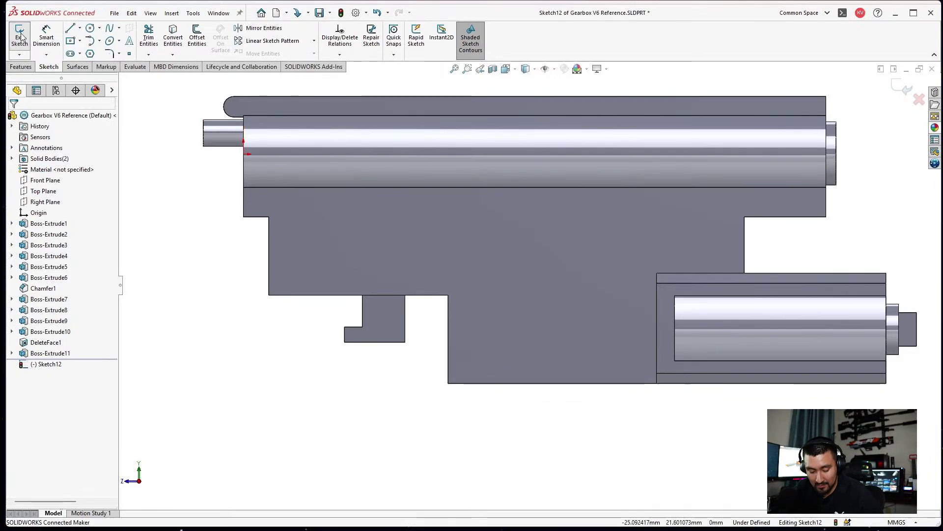
# Draw connected lines from above the hook: short vertical down, horizontal to the lower block's edge line, and down to the block's bottom corner.
pyautogui.click(71, 28)
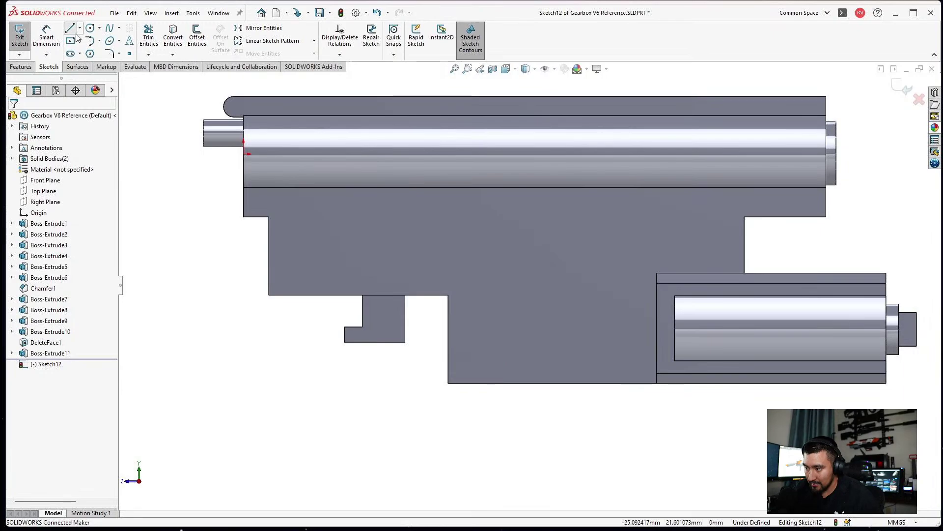
pyautogui.click(342, 239)
pyautogui.click(342, 264)
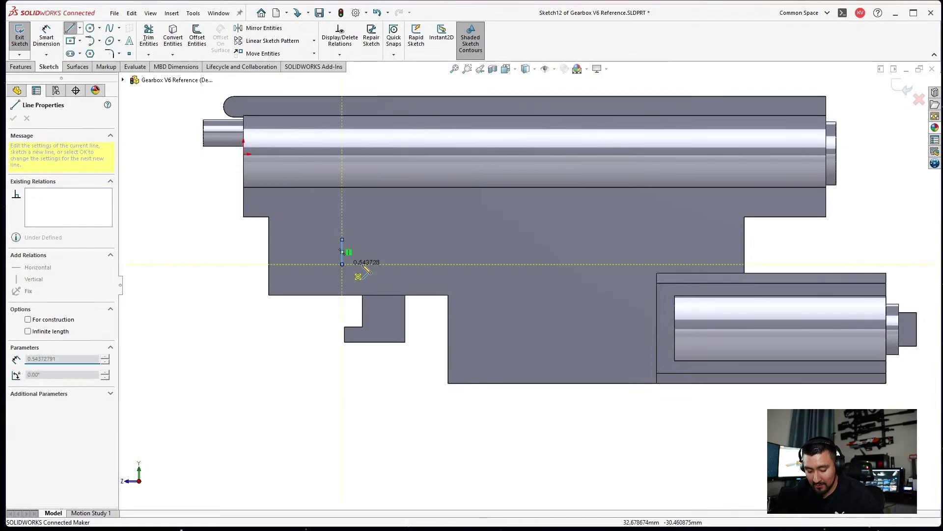
pyautogui.click(449, 264)
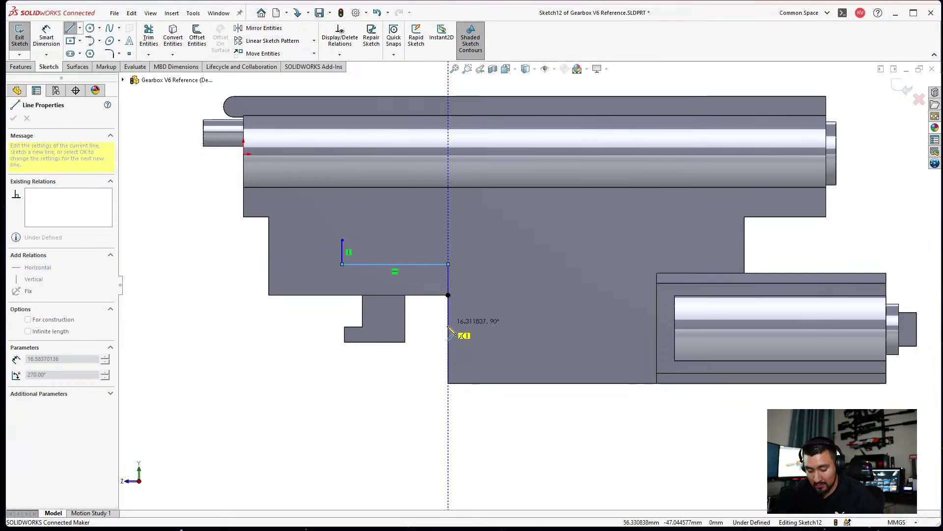
pyautogui.click(448, 382)
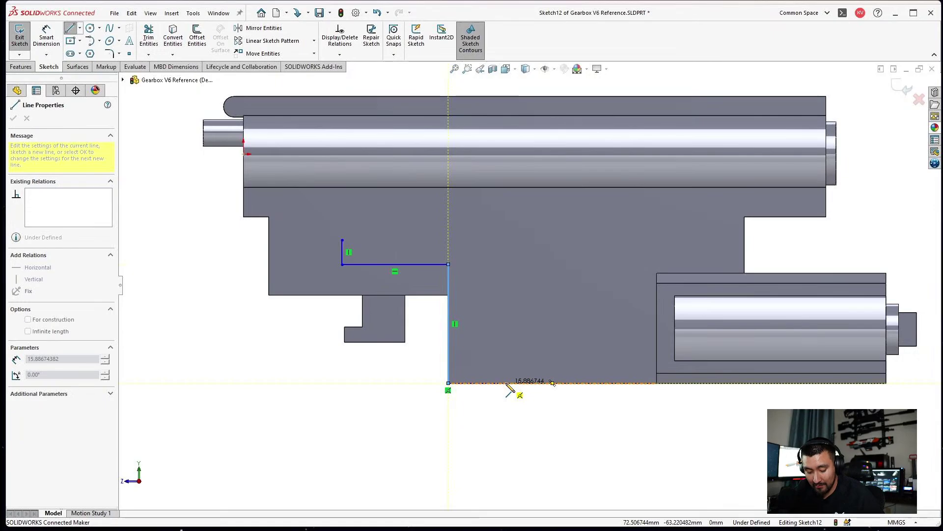
# Close the stepped profile with lines along the lower edge, up, across to the body's motor-side edge, up, and back across to the starting vertical.
pyautogui.click(631, 383)
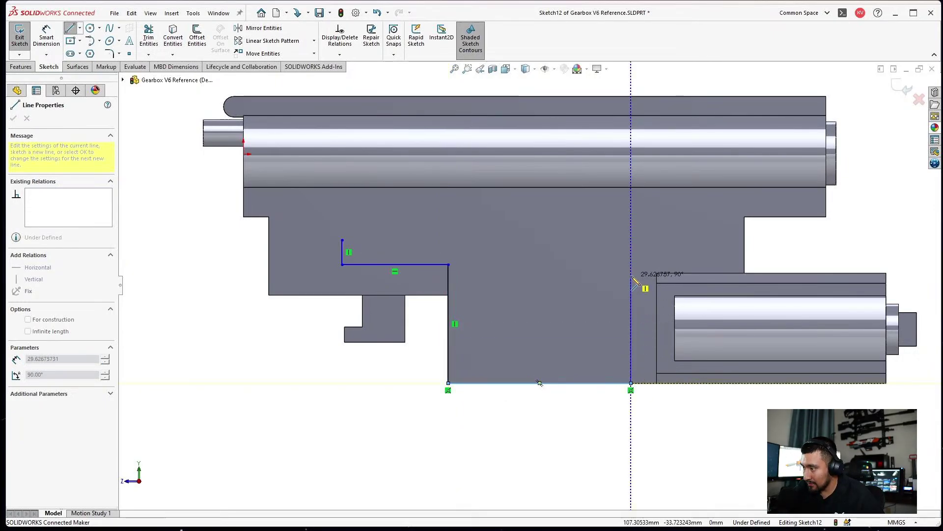
pyautogui.click(630, 243)
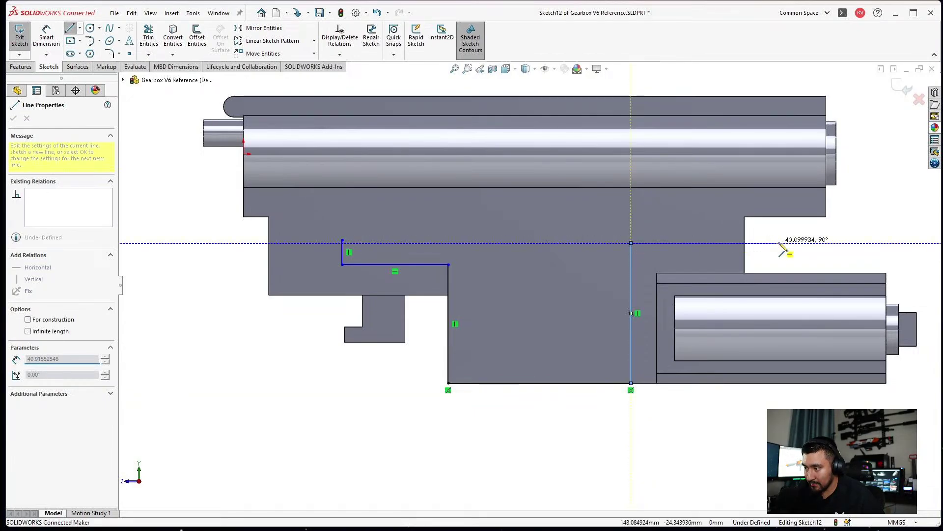
pyautogui.click(745, 243)
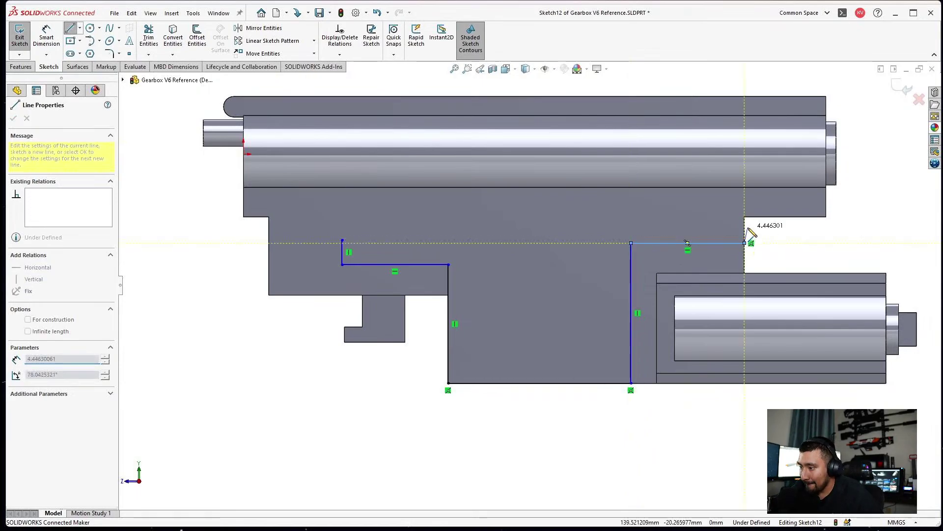
pyautogui.click(745, 203)
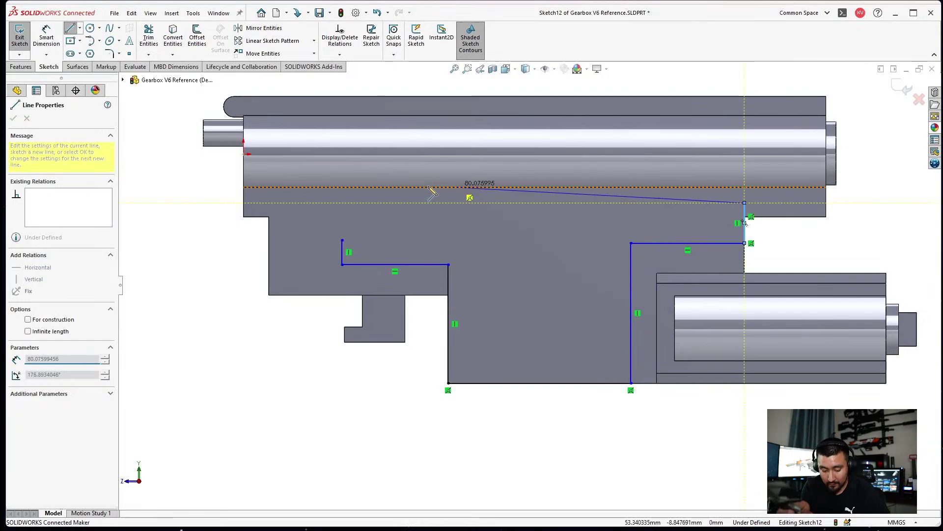
pyautogui.click(343, 203)
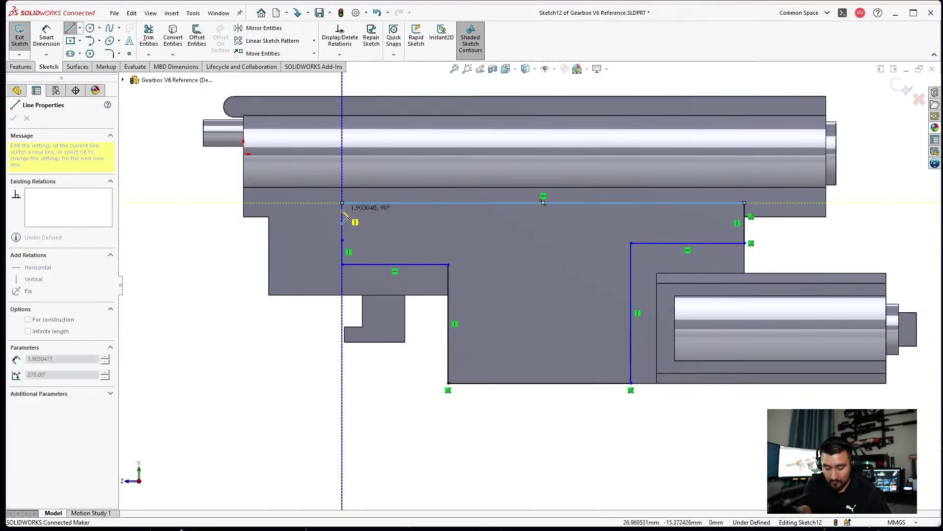
pyautogui.press('Escape')
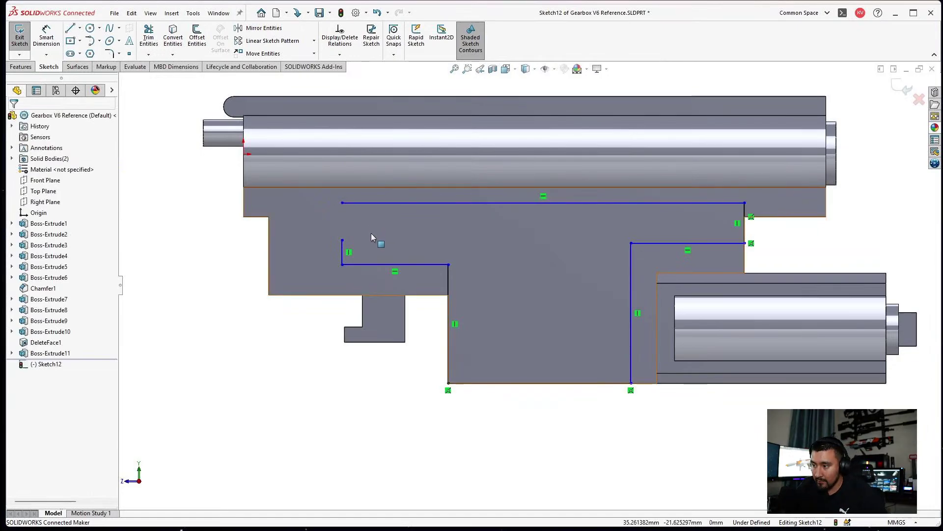
pyautogui.moveTo(342, 240); pyautogui.dragTo(342, 202)
pyautogui.press('Escape')
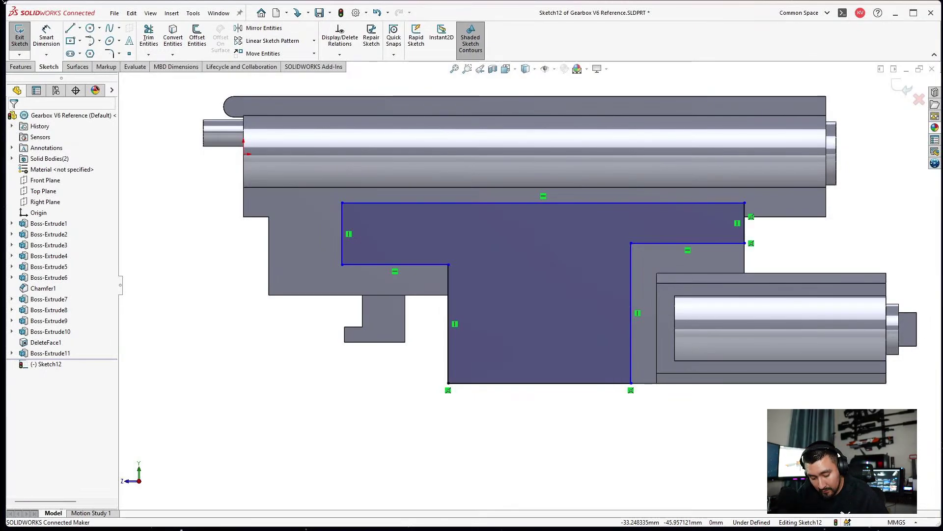
# Dimension the profile's hook-side vertical line 18 mm from the body's nearby vertical edge.
pyautogui.click(46, 36)
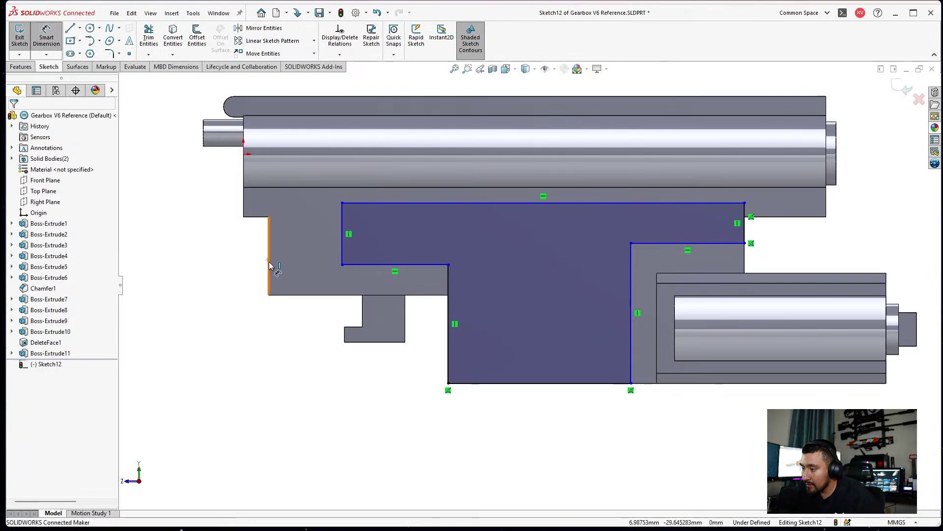
pyautogui.click(270, 266)
pyautogui.click(343, 251)
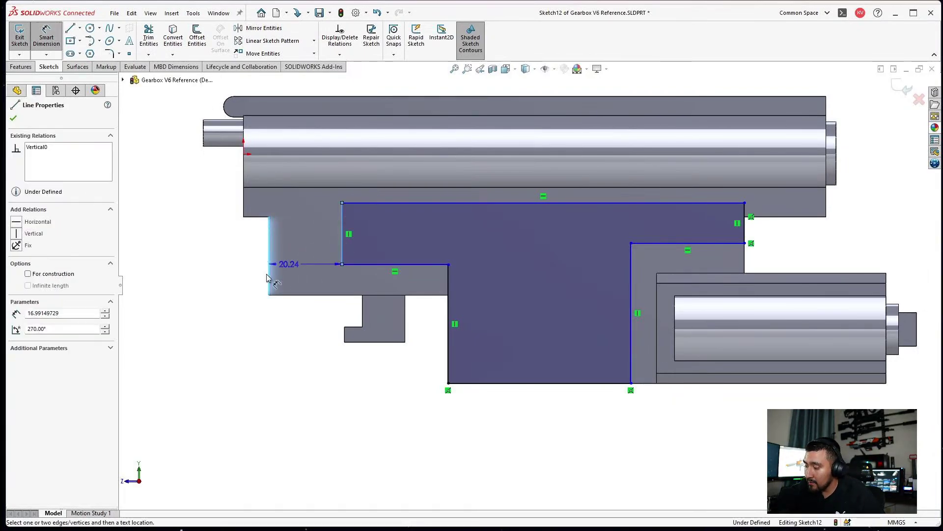
pyautogui.click(224, 300)
pyautogui.write('1')
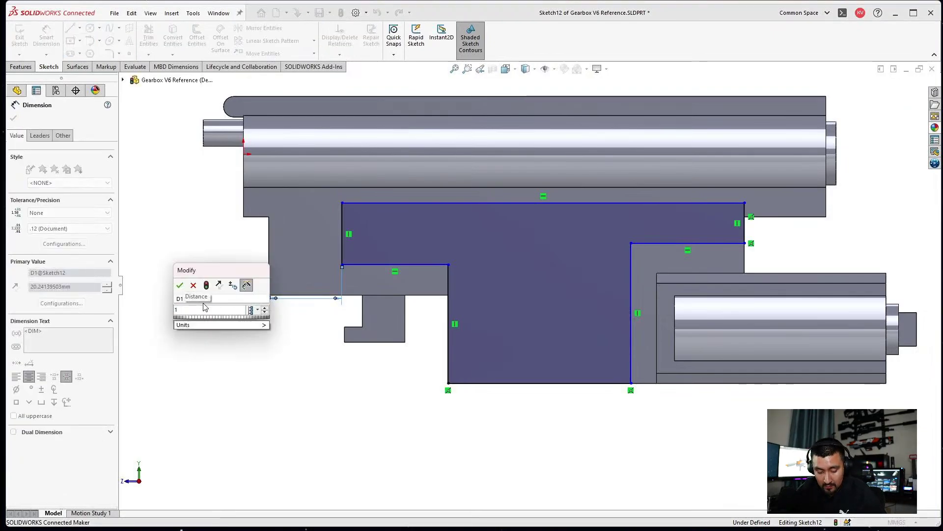
pyautogui.write('8')
pyautogui.press('Return')
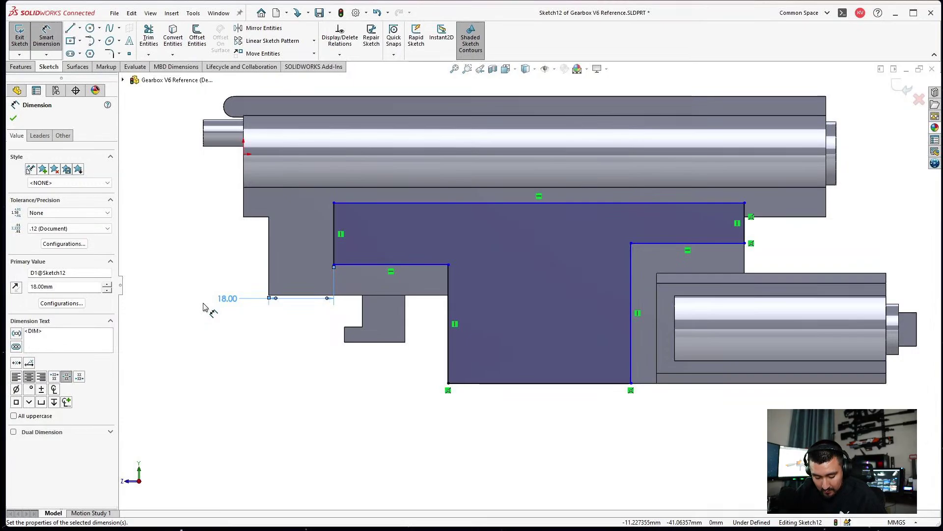
pyautogui.click(209, 338)
# Dimension the profile's short horizontal step 10 mm above the body's lower edge over the hook.
pyautogui.click(344, 295)
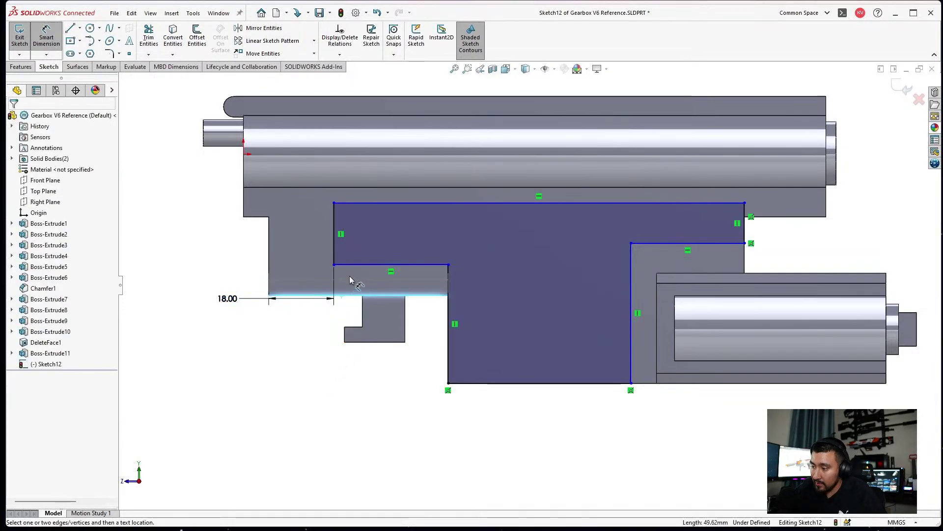
pyautogui.click(334, 265)
pyautogui.click(299, 339)
pyautogui.write('10')
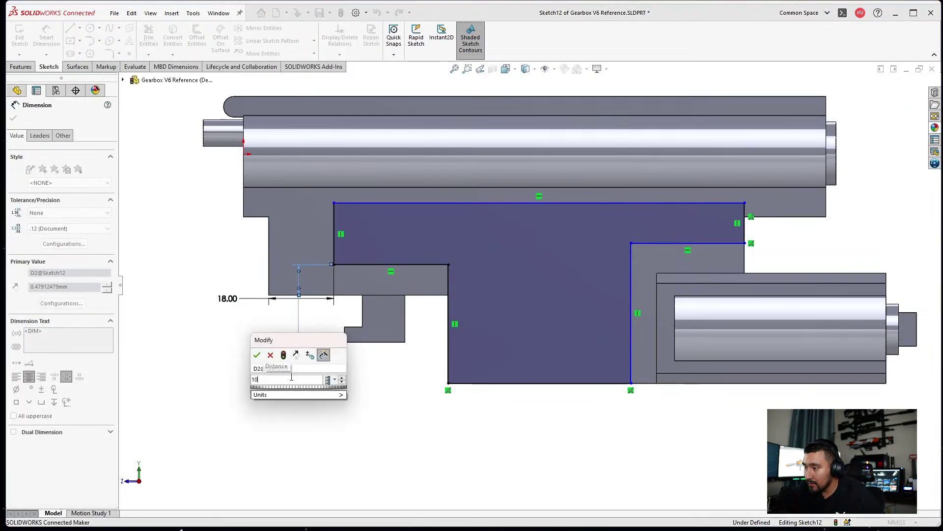
pyautogui.press('Return')
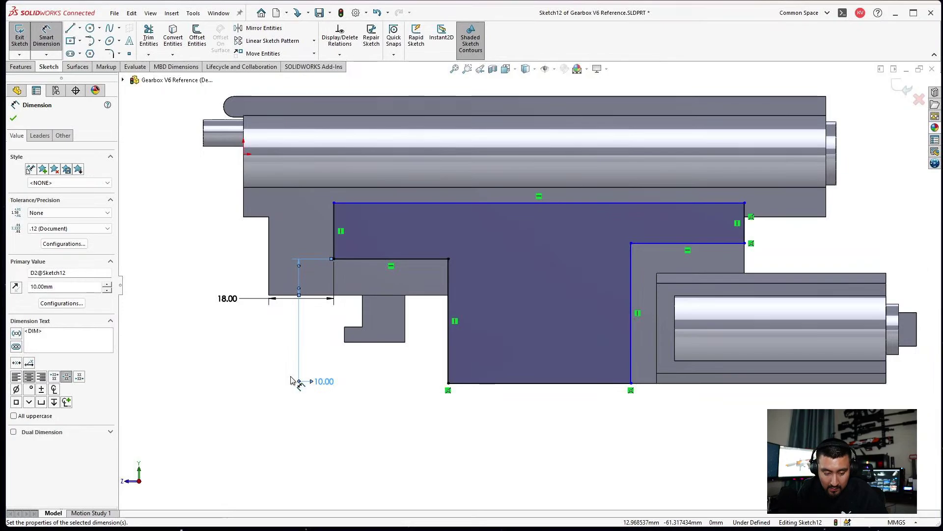
# Dimension the profile's long upper line 23 mm above the body's lower edge over the hook.
pyautogui.click(420, 295)
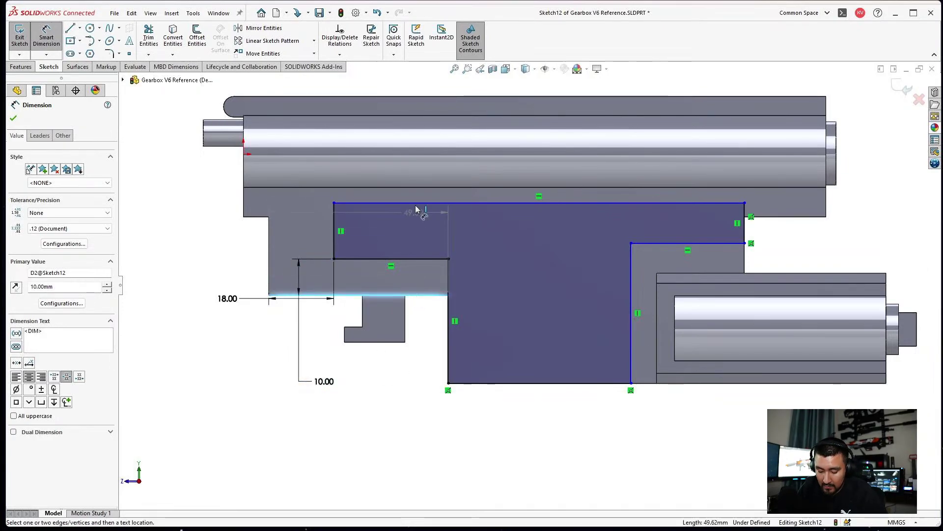
pyautogui.click(414, 204)
pyautogui.click(204, 239)
pyautogui.write('23')
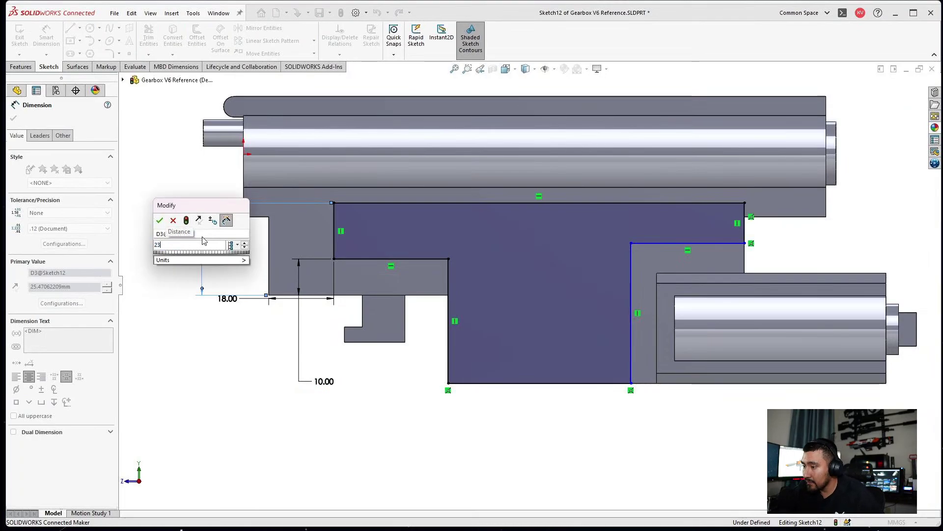
pyautogui.press('Return')
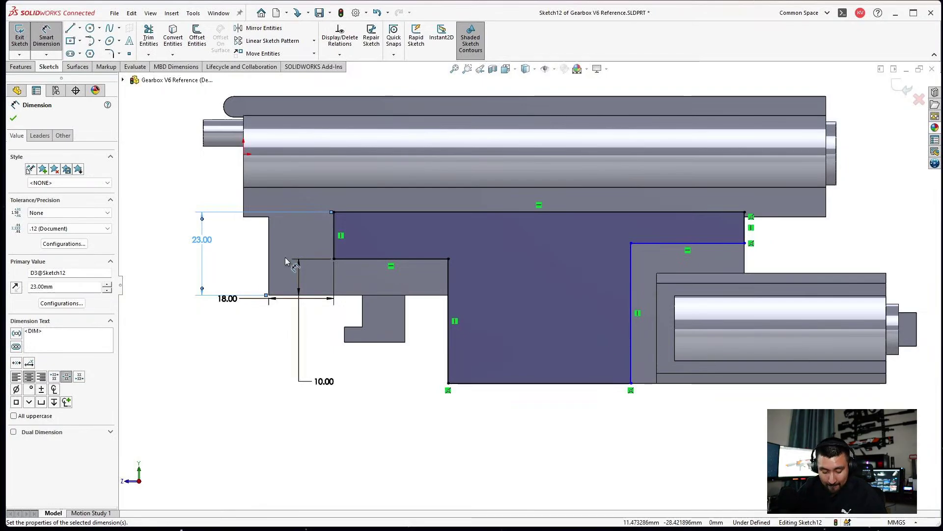
# Dimension the vertical line beside the motor housing 102.3 mm from the body's vertical edge on the hook side.
pyautogui.click(269, 263)
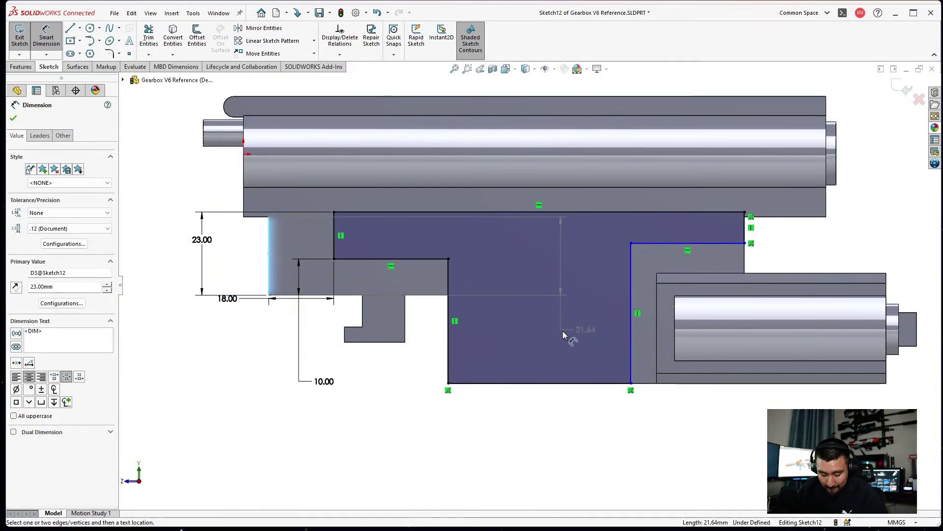
pyautogui.click(631, 352)
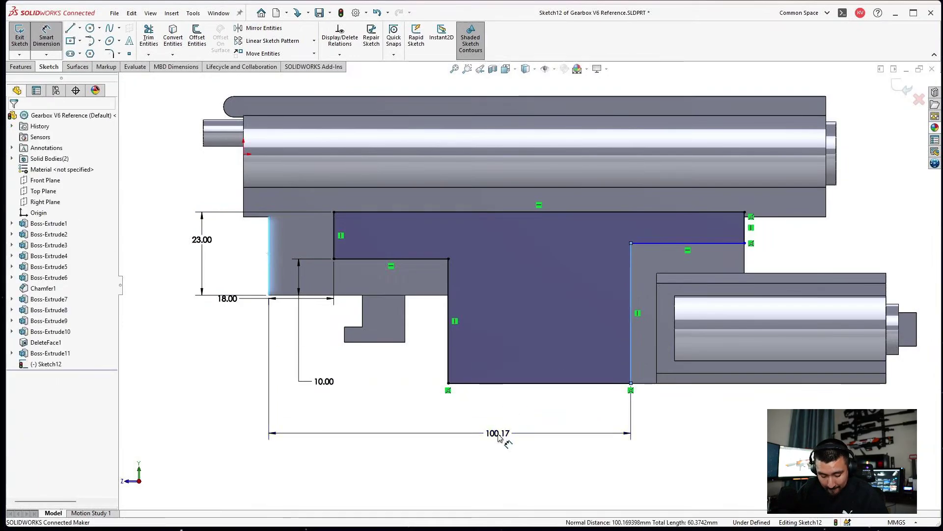
pyautogui.click(499, 435)
pyautogui.write('1')
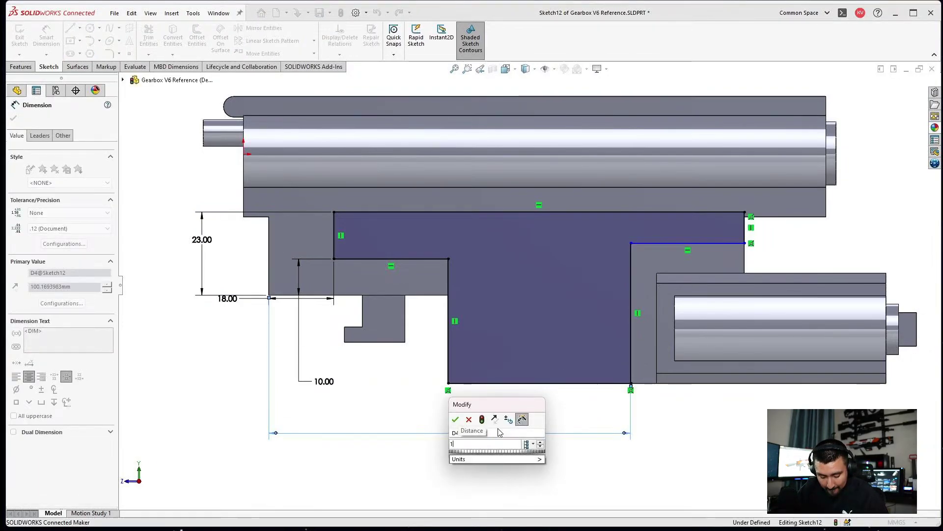
pyautogui.write('02.')
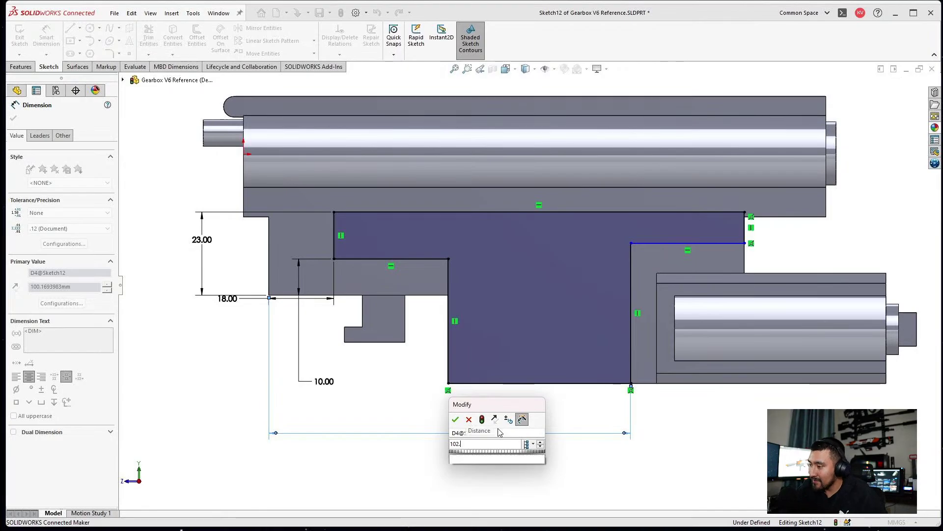
pyautogui.write('3')
pyautogui.press('Return')
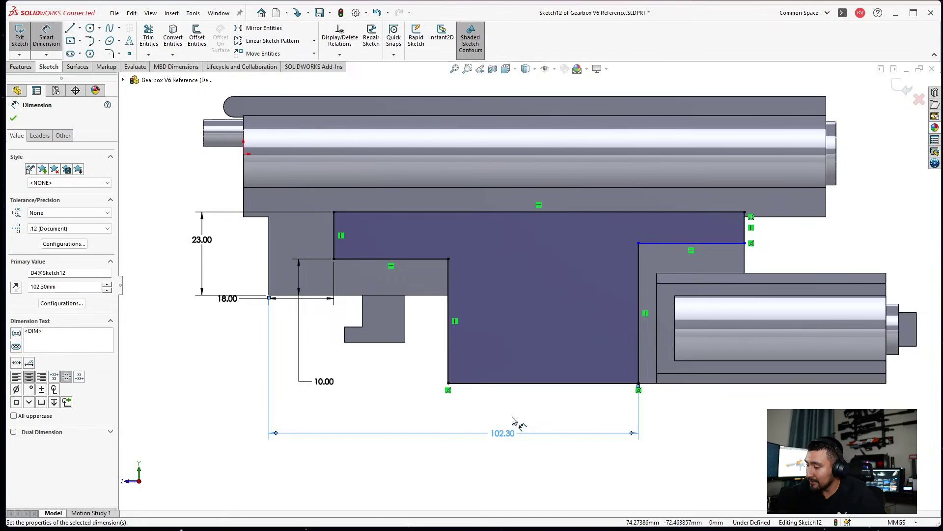
pyautogui.click(744, 228)
pyautogui.click(745, 228)
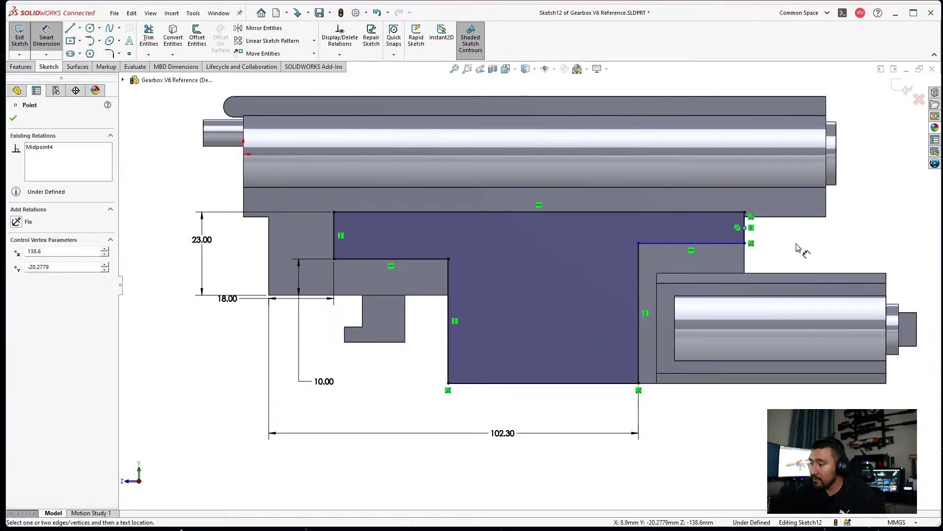
pyautogui.press('Escape')
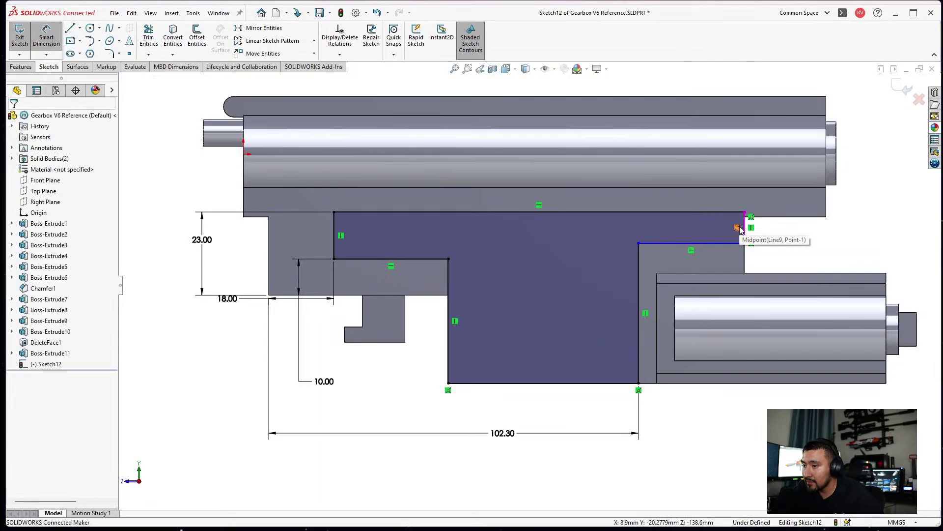
# Dimension the distance between the profile's upper line and the horizontal step above the motor as 16 mm.
pyautogui.click(712, 213)
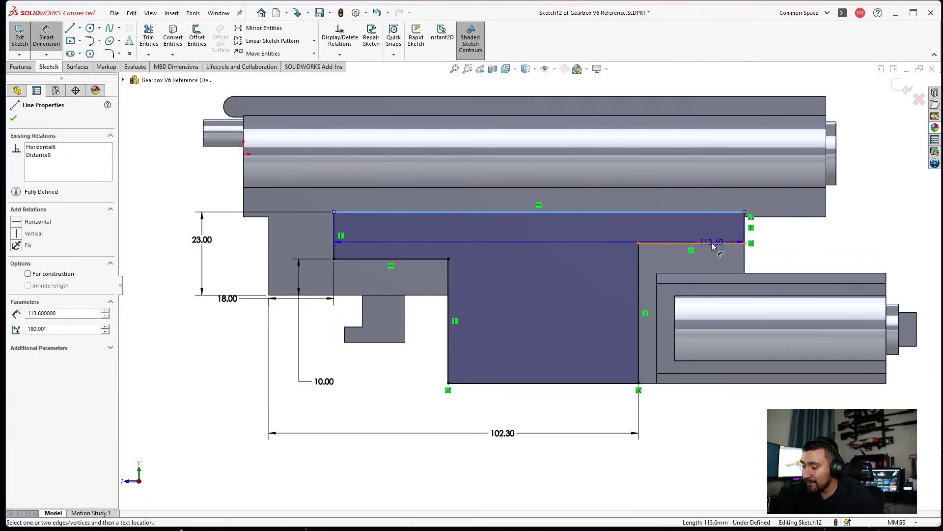
pyautogui.click(841, 244)
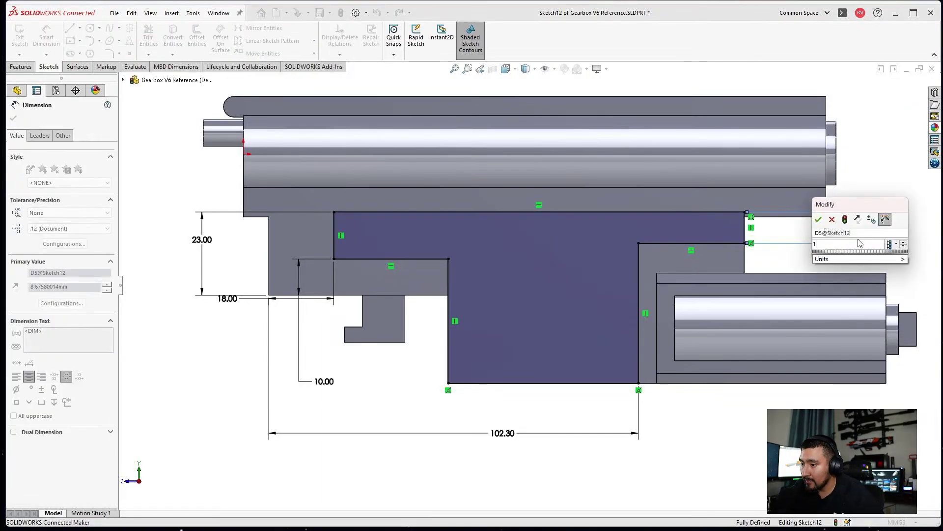
pyautogui.write('16')
pyautogui.press('Return')
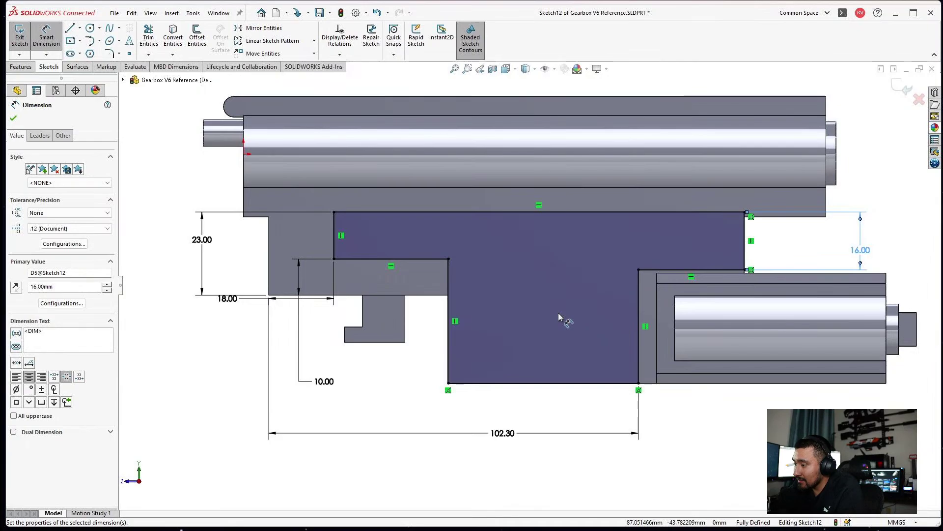
# Extrude the stepped profile as a blind boss with a depth of 5 mm, merged with the body.
pyautogui.click(22, 66)
pyautogui.click(24, 38)
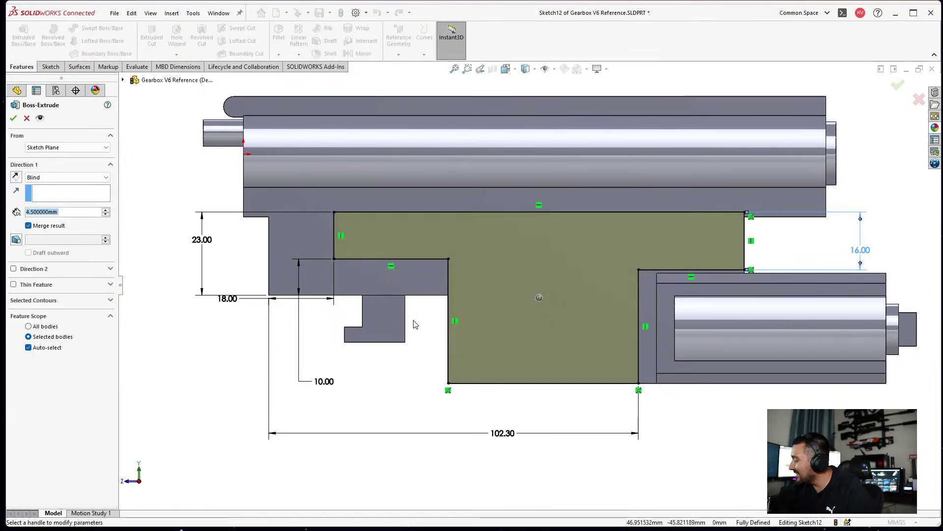
pyautogui.write('3')
pyautogui.press('Return')
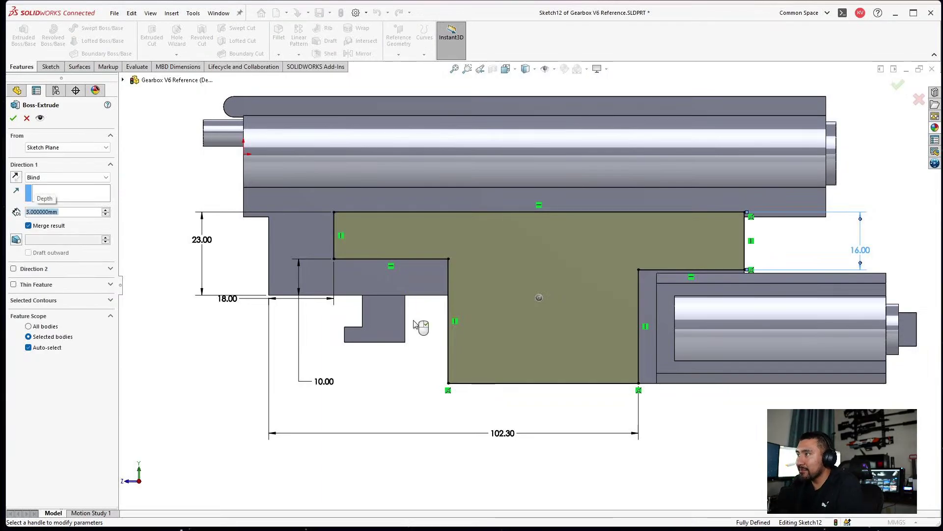
pyautogui.rightClick(413, 324)
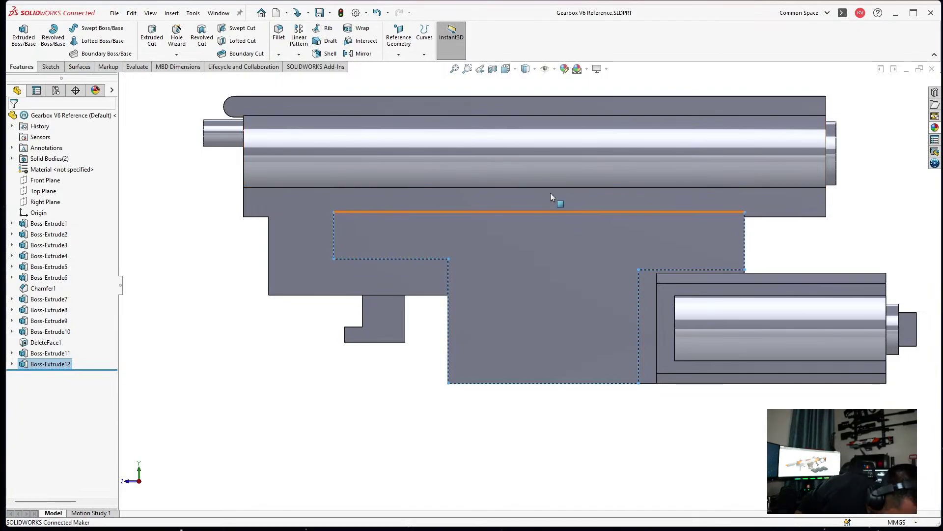
# Clear the selection and start a new sketch on the flat underside face of the gearbox's lower block.
pyautogui.moveTo(554, 200); pyautogui.dragTo(755, 194, button='middle')
pyautogui.click(754, 195)
pyautogui.moveTo(611, 283); pyautogui.dragTo(617, 233, button='middle')
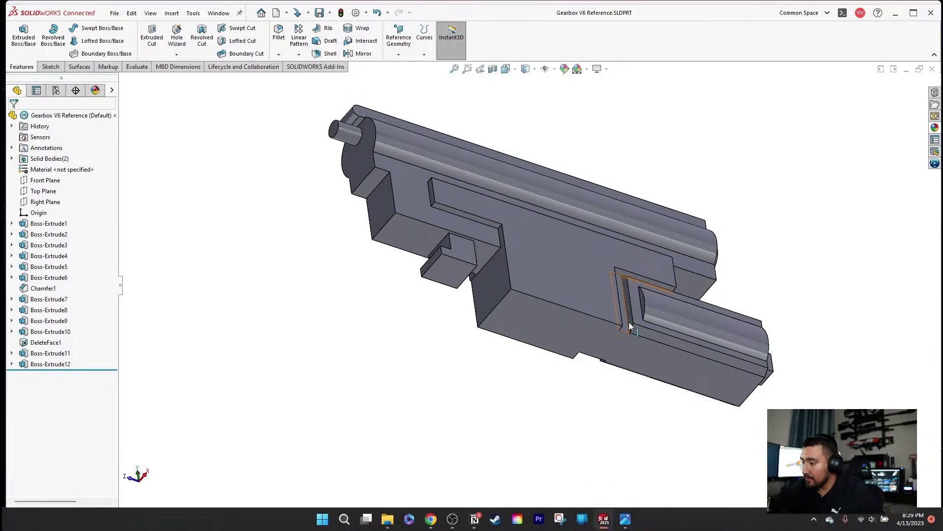
pyautogui.click(625, 341)
pyautogui.click(669, 312)
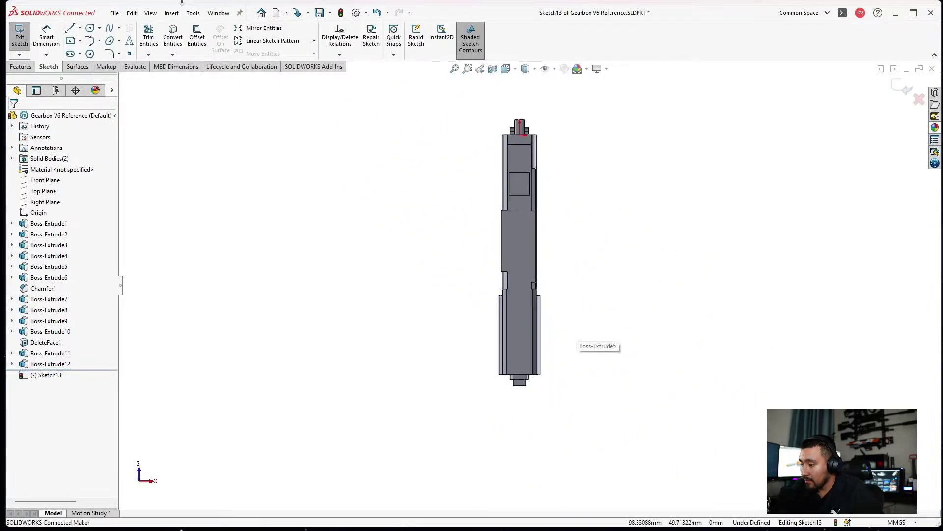
# Draw a vertical centerline about 207 mm long from the origin to beyond the motor end of the body.
pyautogui.click(79, 28)
pyautogui.click(91, 49)
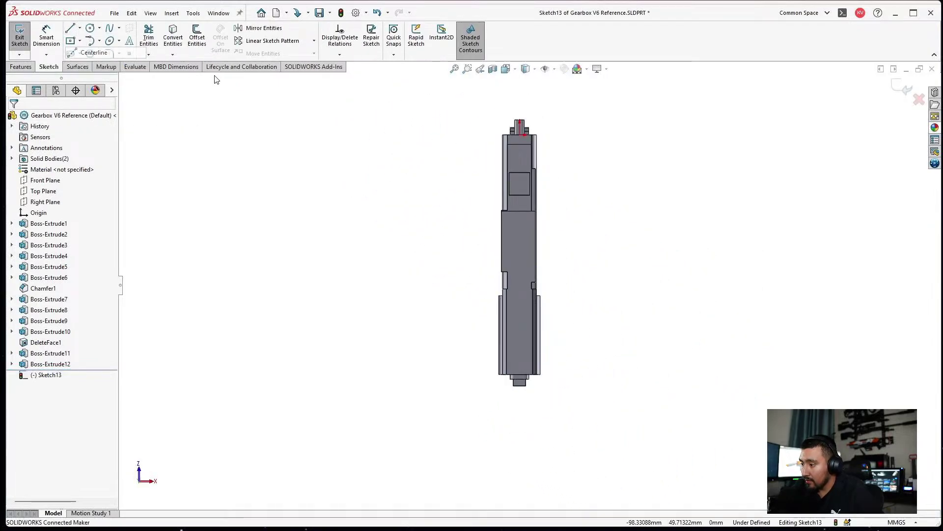
pyautogui.click(521, 132)
pyautogui.click(520, 415)
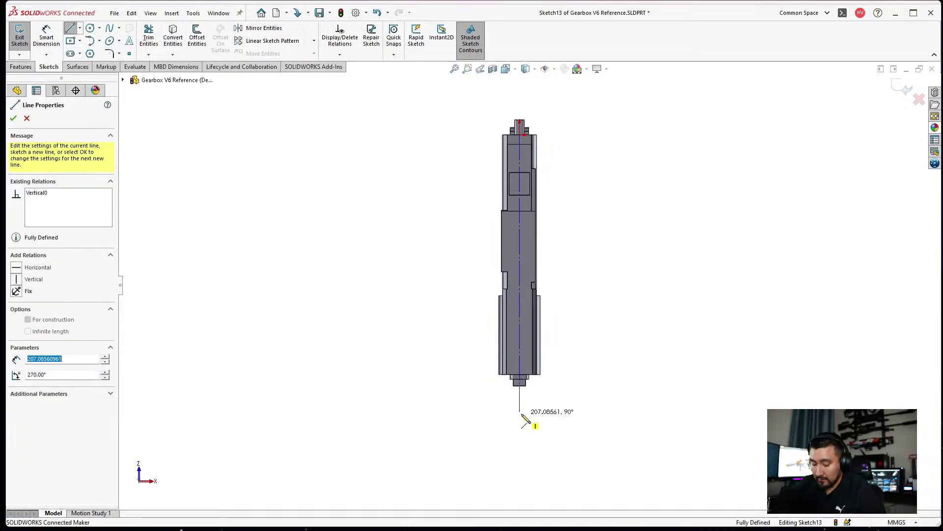
pyautogui.press('Escape')
pyautogui.scroll(-5, 565, 300)
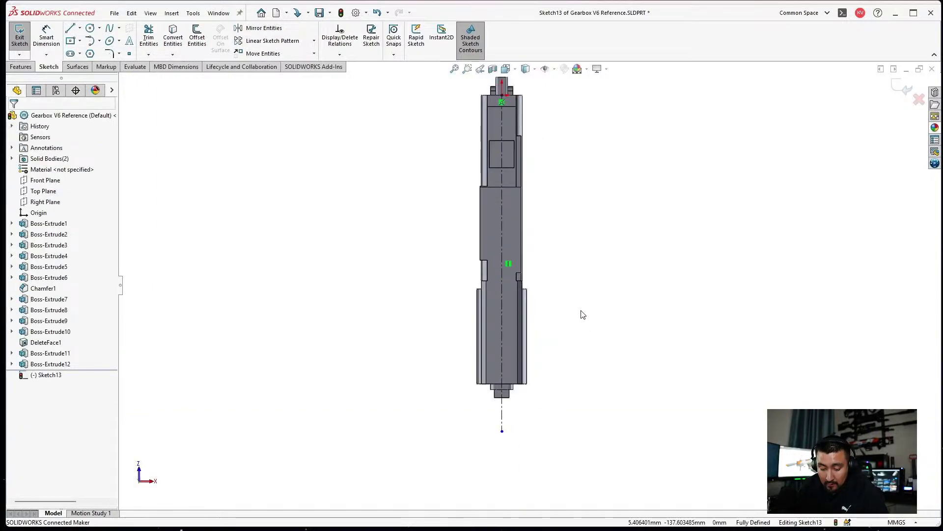
# Sketch a center rectangle about 8 mm wide and 10 mm long, centred on the centerline over the motor section of the underside.
pyautogui.click(70, 41)
pyautogui.click(466, 343)
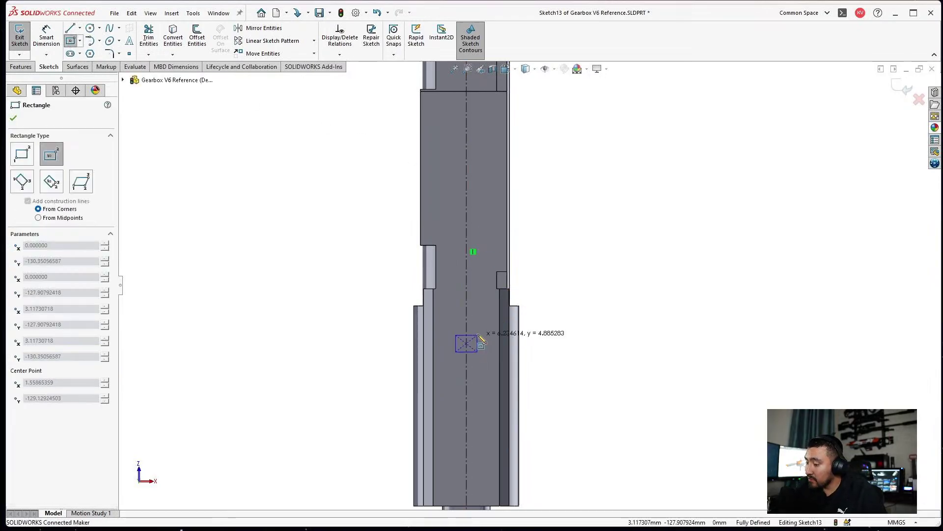
pyautogui.click(481, 326)
# Dimension the rectangle 6.65 mm long along the centerline and 6 mm wide across it.
pyautogui.click(46, 37)
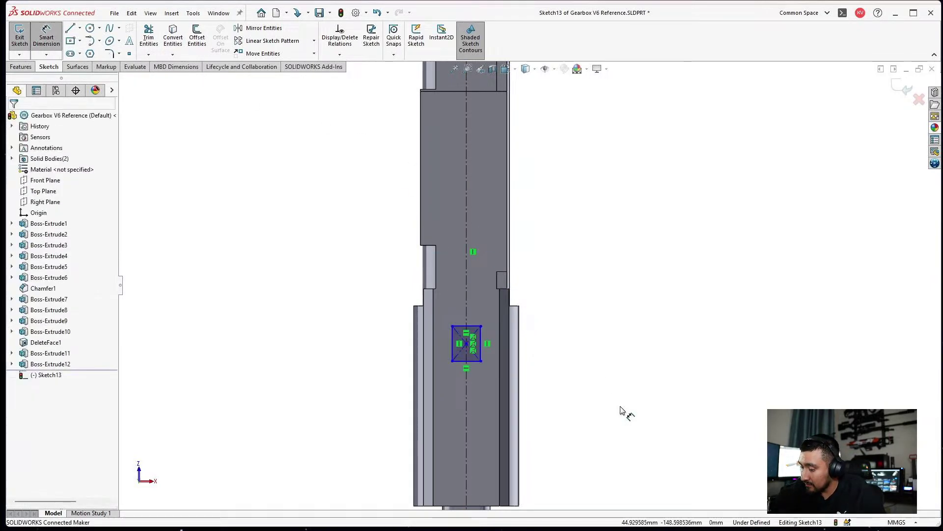
pyautogui.click(481, 350)
pyautogui.click(552, 351)
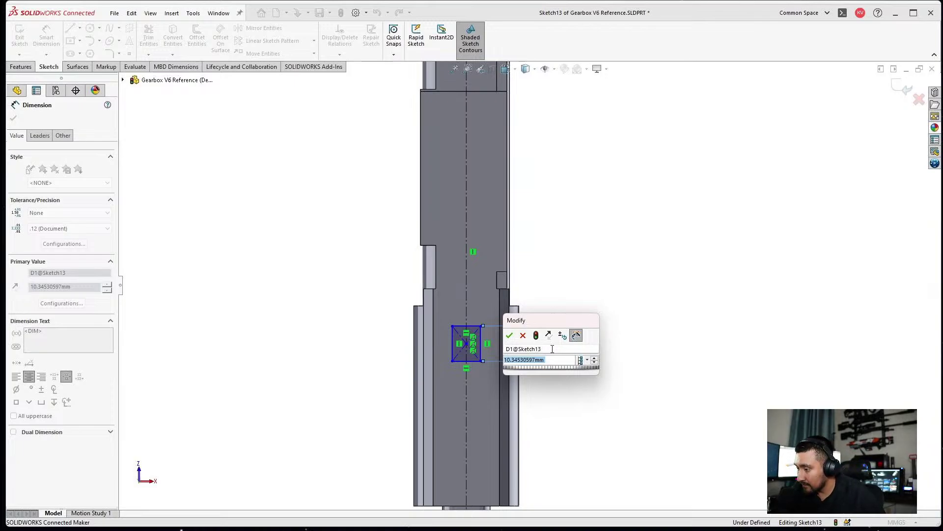
pyautogui.write('6.65')
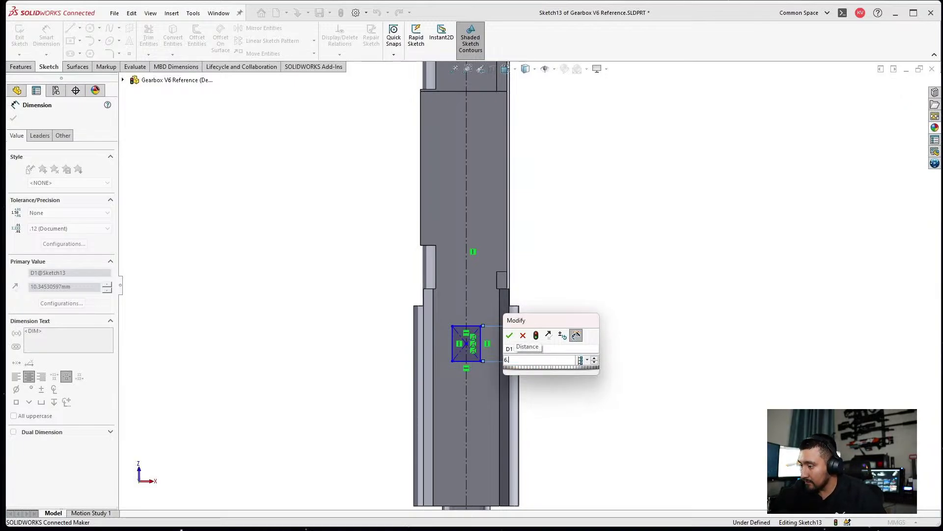
pyautogui.press('Return')
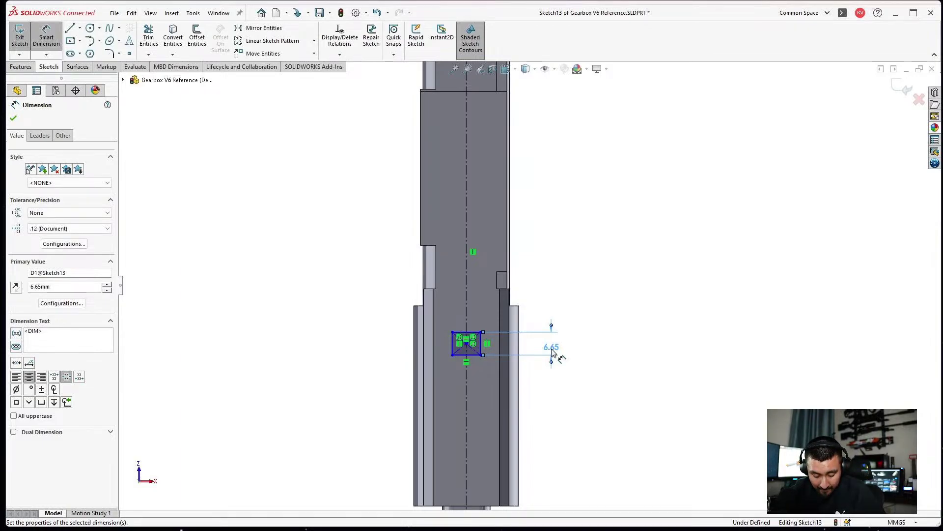
pyautogui.click(465, 355)
pyautogui.click(370, 390)
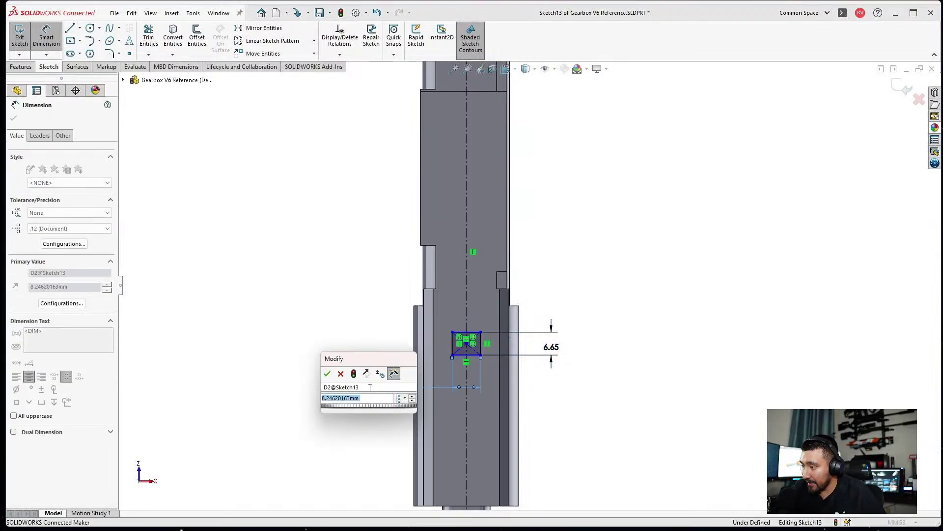
pyautogui.write('6')
pyautogui.press('Return')
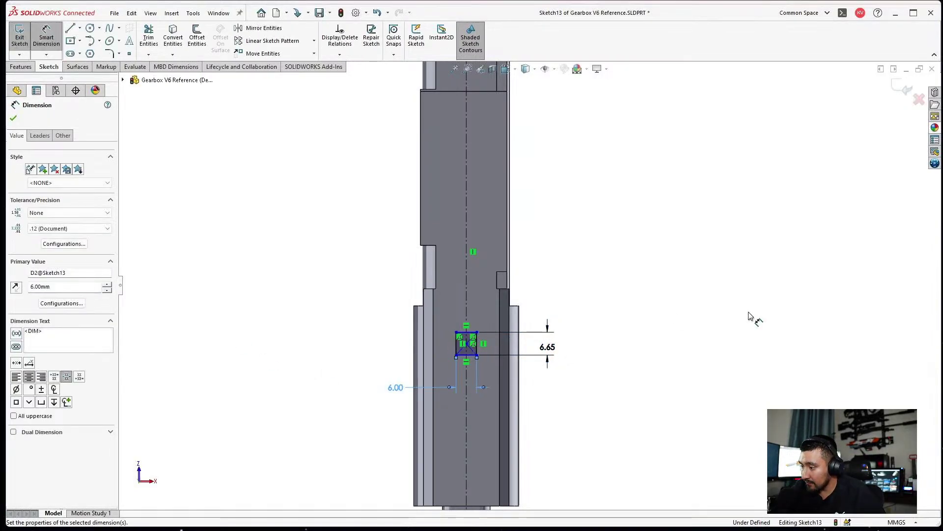
pyautogui.click(752, 316)
# Dimension the distance between the rectangle's edge nearest the motor end and the body's end edge as 50.9 mm.
pyautogui.moveTo(467, 312); pyautogui.dragTo(506, 313, button='middle')
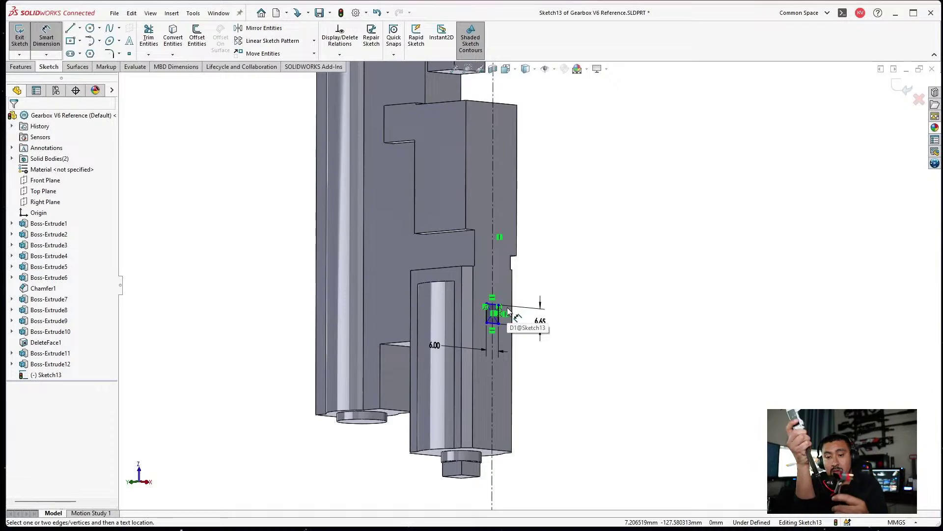
pyautogui.scroll(-2, 492, 309)
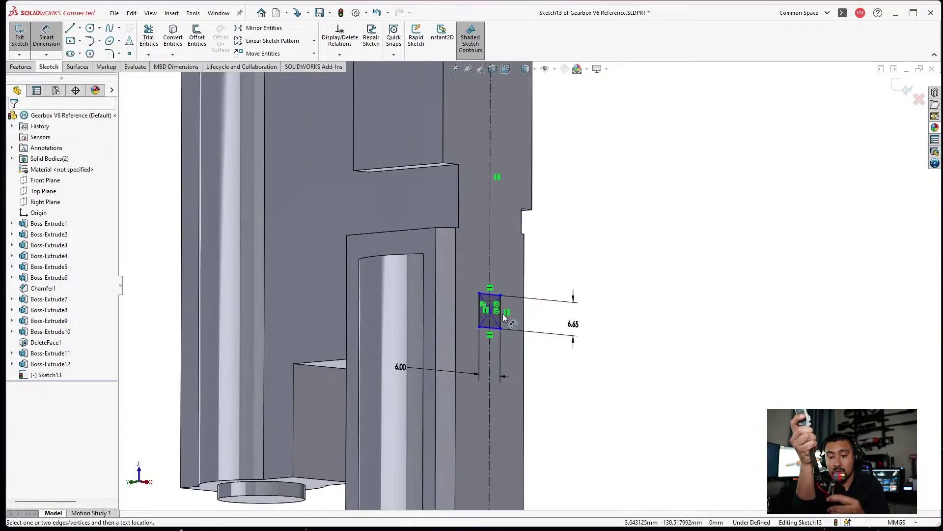
pyautogui.click(490, 331)
pyautogui.scroll(2, 489, 331)
pyautogui.click(528, 391)
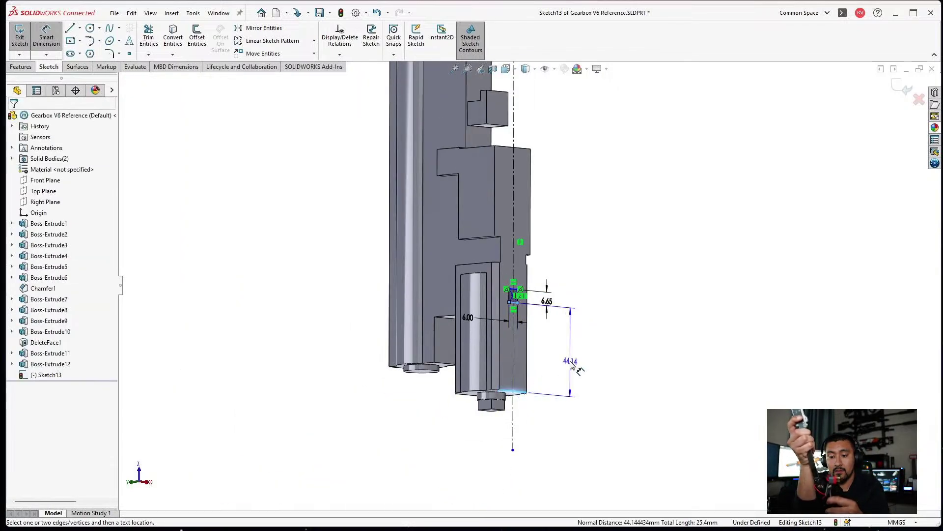
pyautogui.click(571, 364)
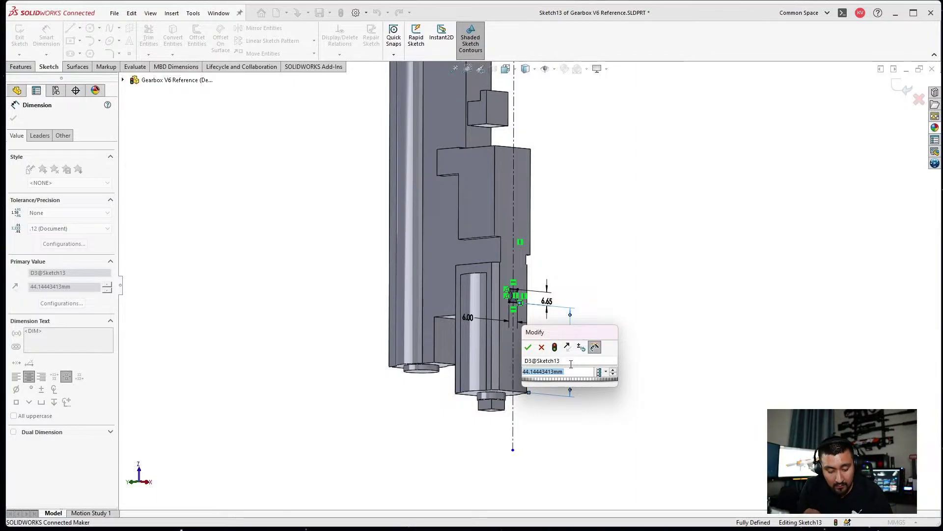
pyautogui.write('50.9')
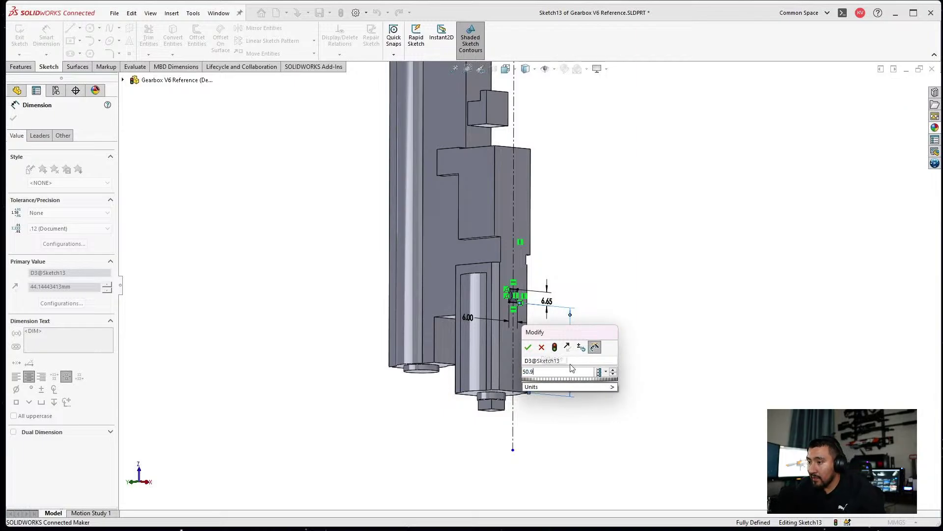
pyautogui.press('Escape')
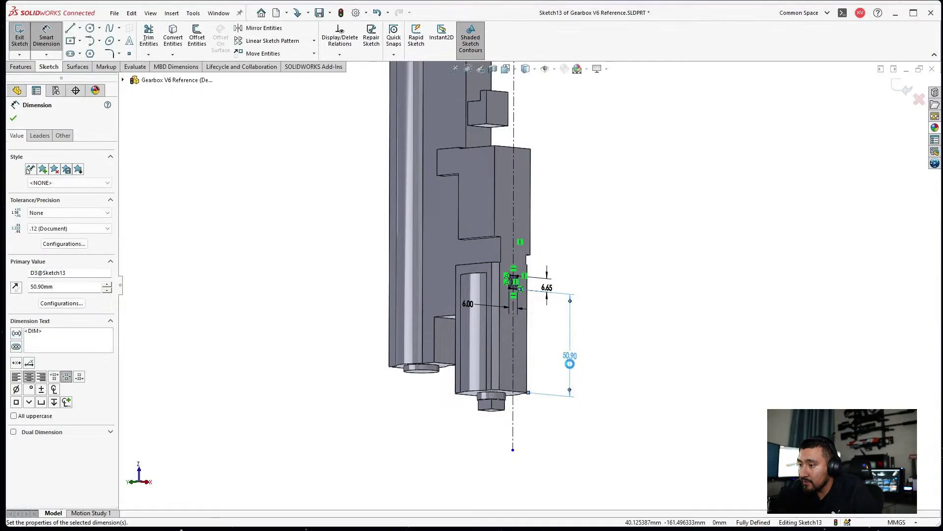
pyautogui.click(607, 292)
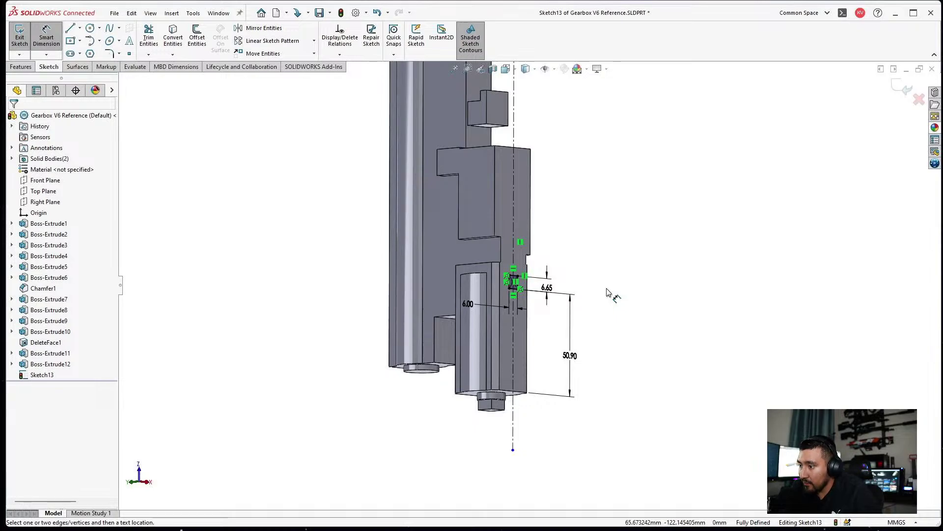
# Extrude the small rectangle as a blind boss with a depth of 1.9 mm, merged with the body.
pyautogui.click(21, 66)
pyautogui.click(18, 46)
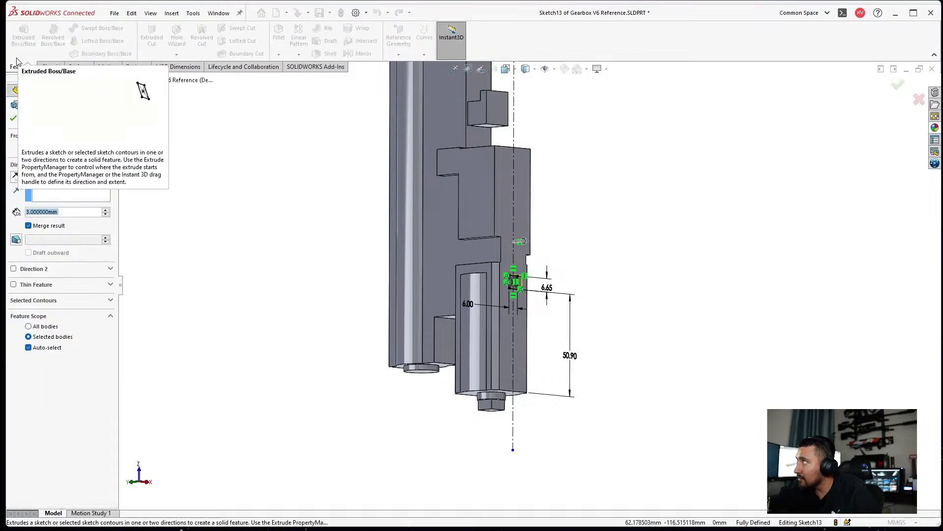
pyautogui.write('1.9')
pyautogui.press('Return')
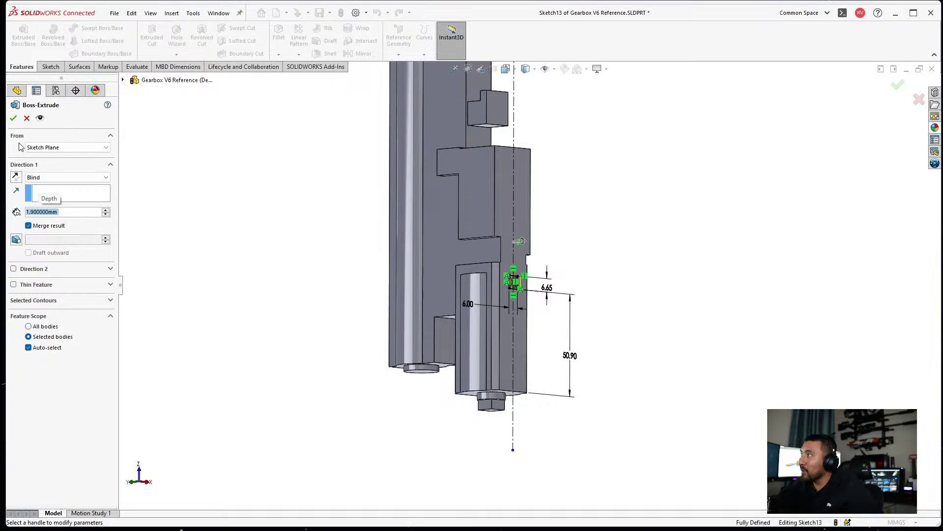
pyautogui.click(13, 118)
# Save the gearbox part to this PC.
pyautogui.click(114, 13)
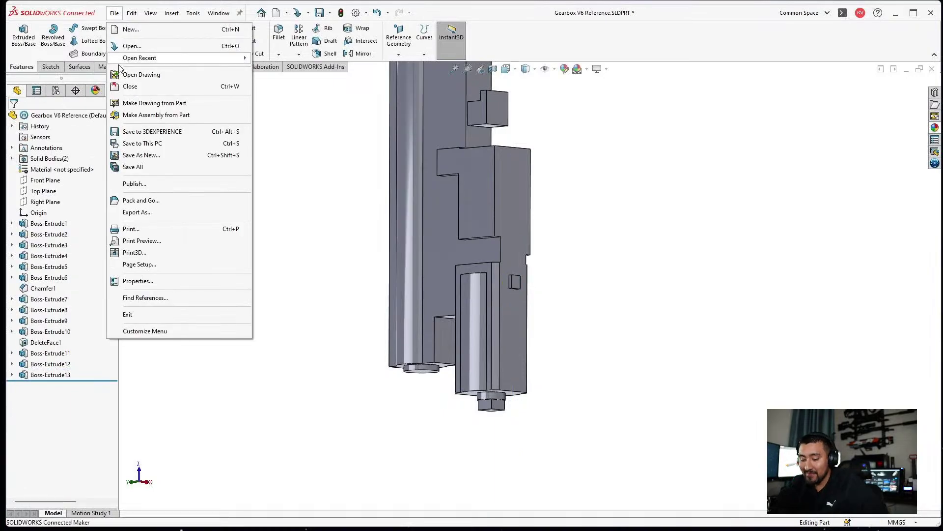
pyautogui.click(142, 143)
pyautogui.hotkey('ctrl', '7')
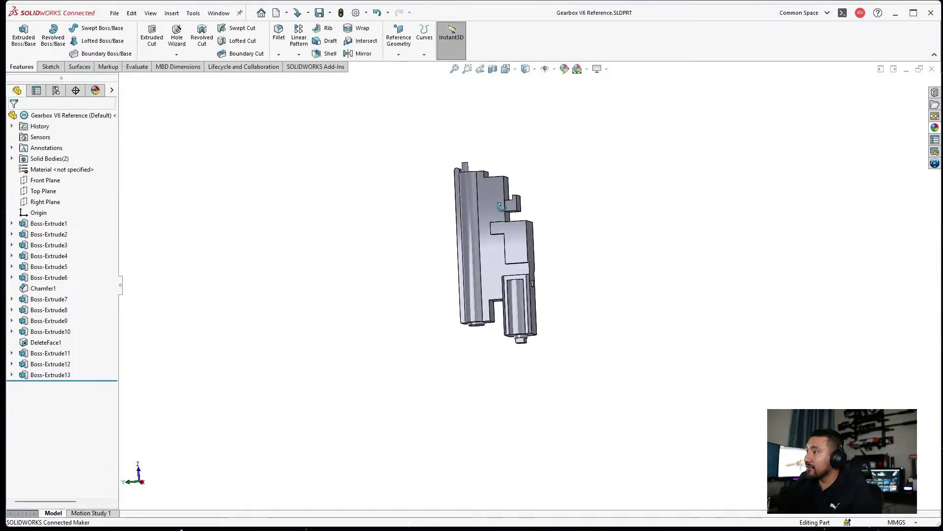
pyautogui.moveTo(532, 238); pyautogui.dragTo(560, 175, button='middle')
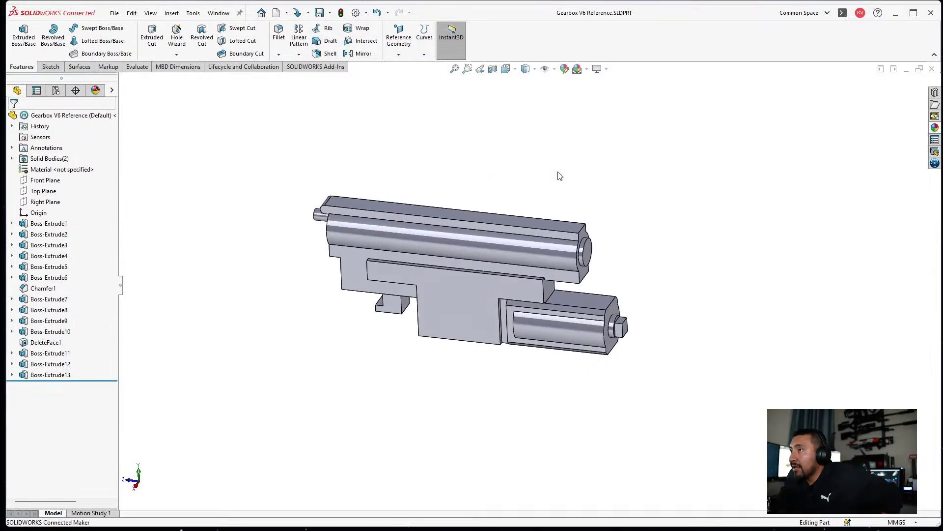